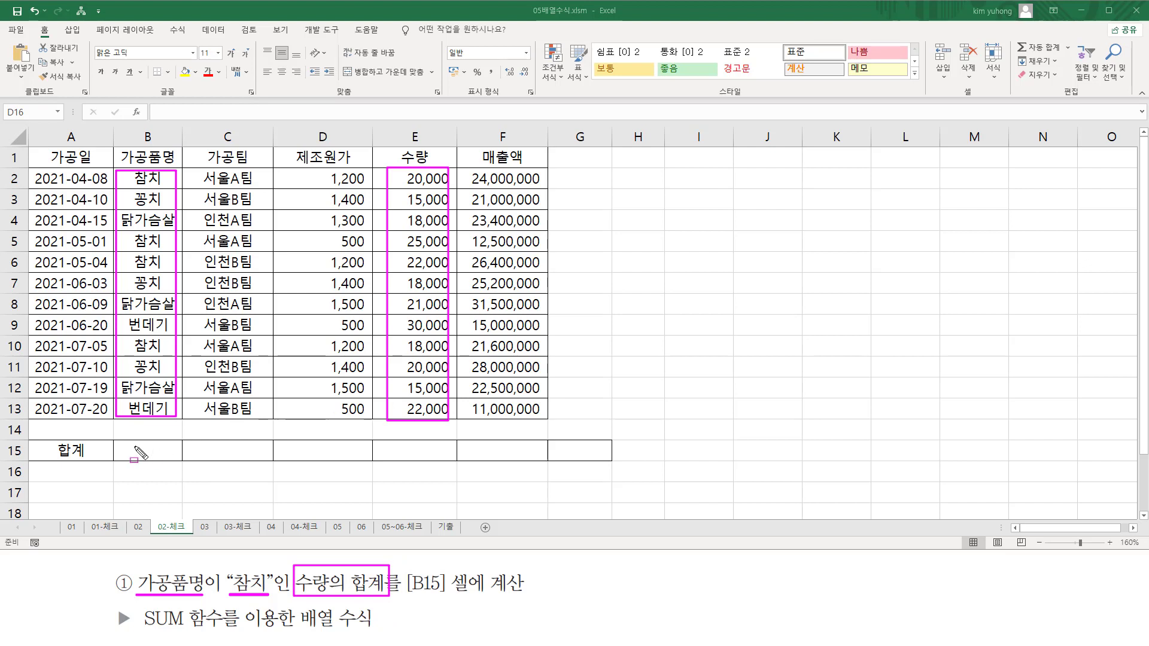
pyautogui.moveTo(128, 442); pyautogui.dragTo(163, 459)
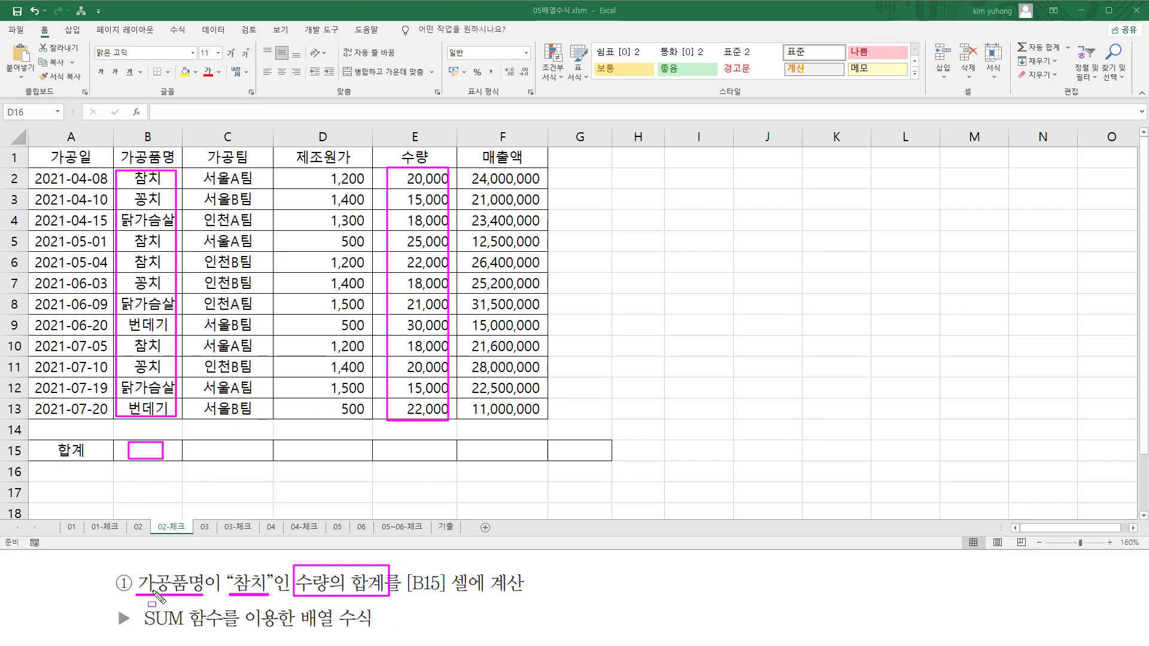
pyautogui.moveTo(139, 628); pyautogui.dragTo(219, 627)
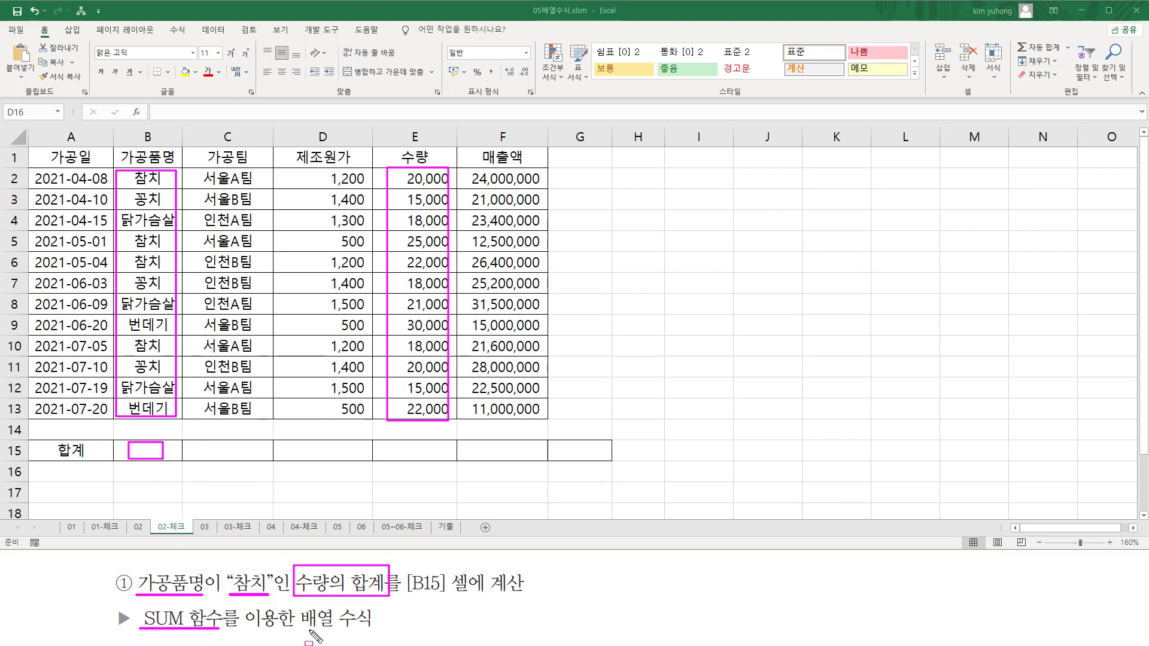
pyautogui.moveTo(299, 628); pyautogui.dragTo(376, 628)
pyautogui.press('Escape')
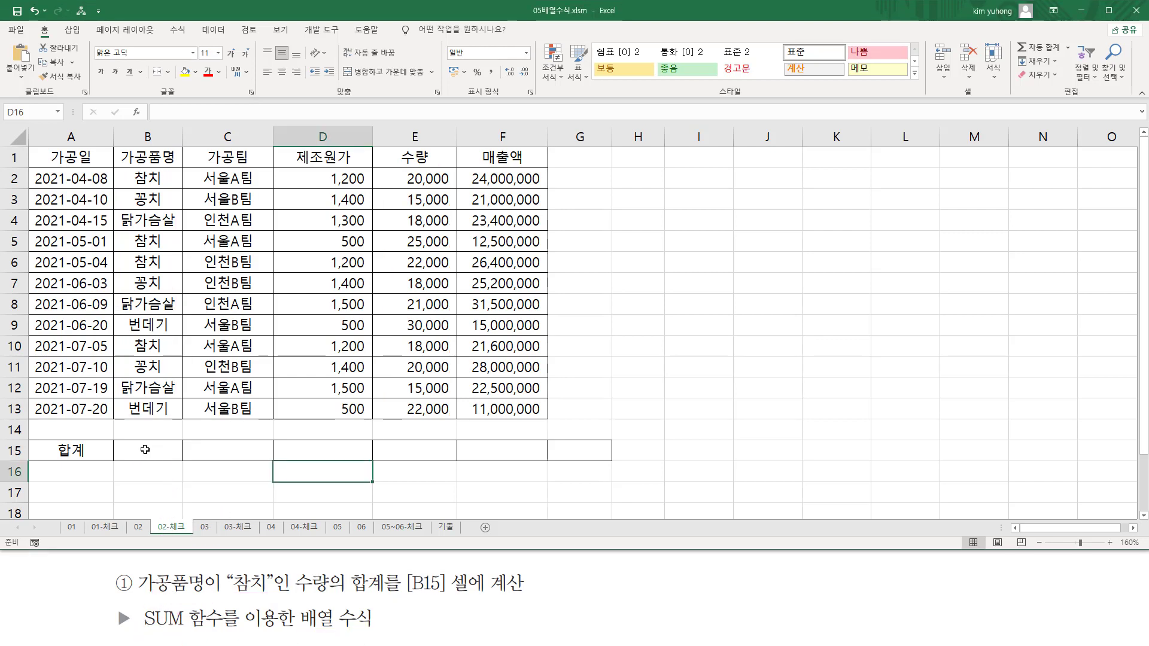
# Enter the array formula =SUM((B2:B13="참치")*E2:E13) in cell B15 to total the 참치 quantities.
pyautogui.click(145, 452)
pyautogui.write('=sum(')
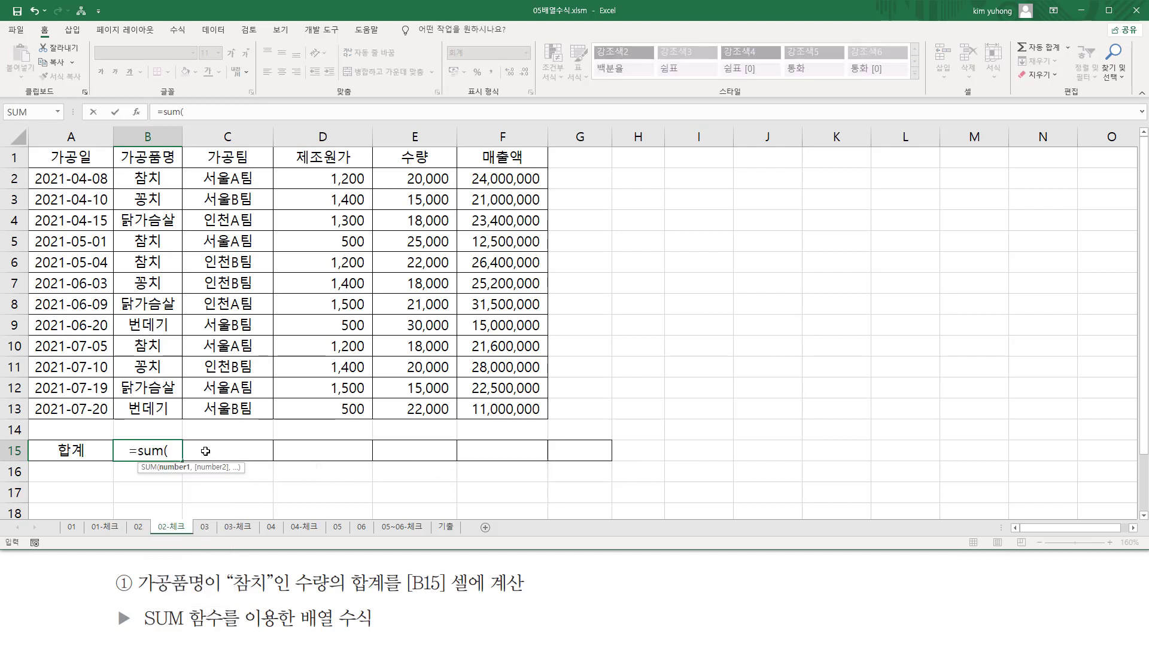
pyautogui.write('  (')
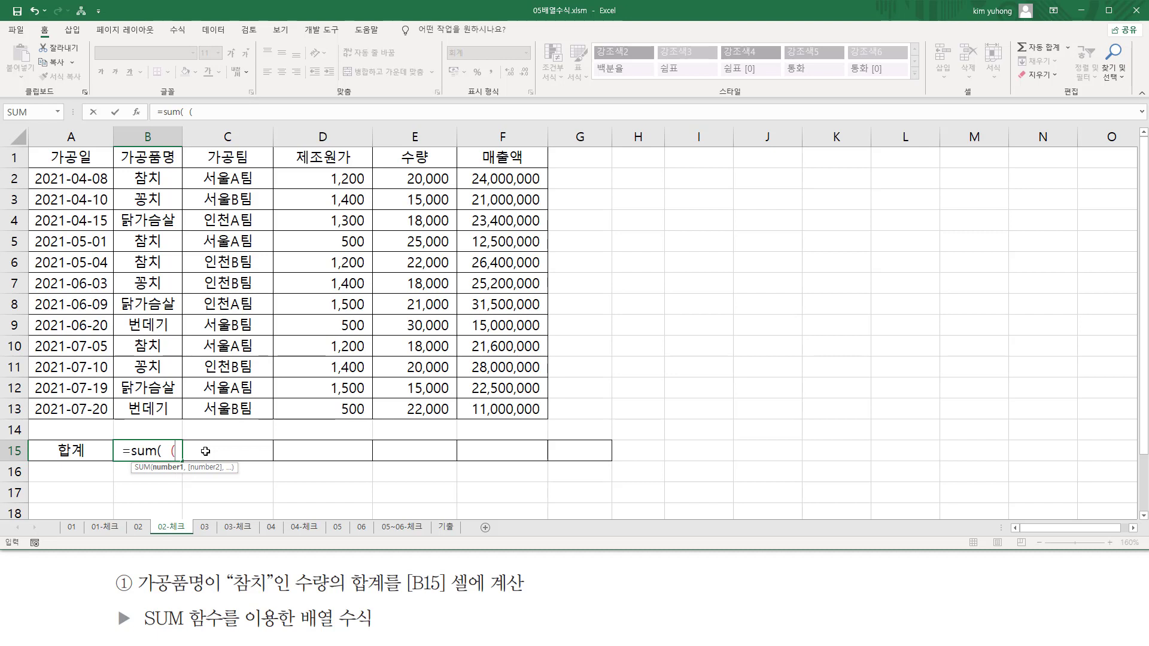
pyautogui.moveTo(153, 178); pyautogui.dragTo(162, 402)
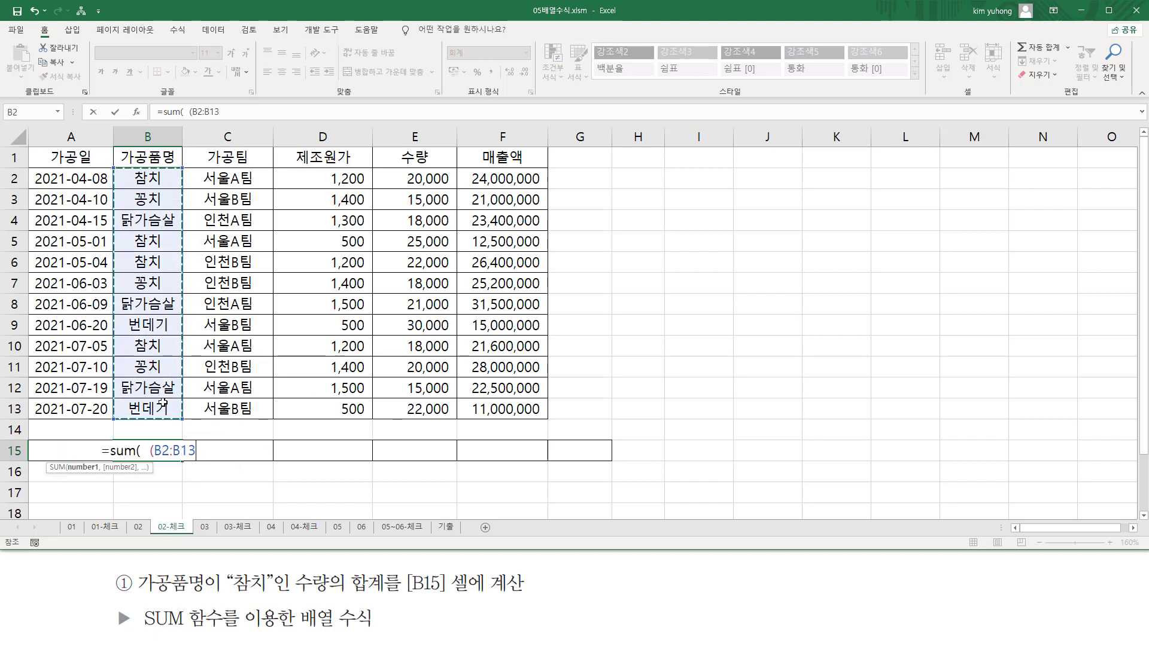
pyautogui.write('="참치"')
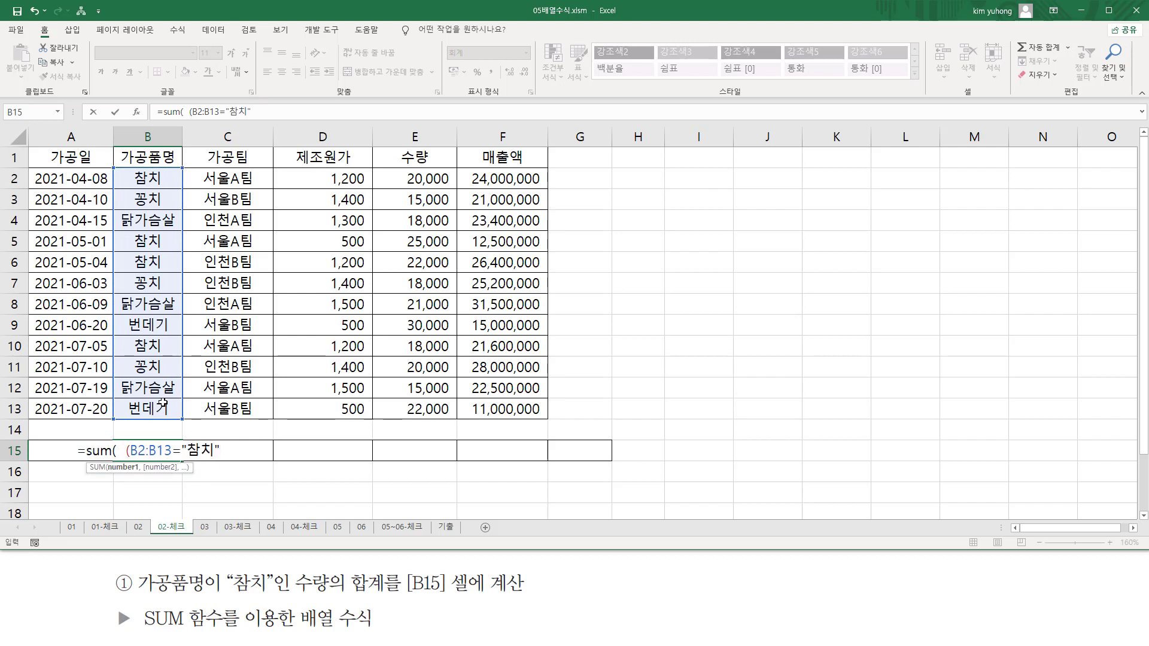
pyautogui.write(')')
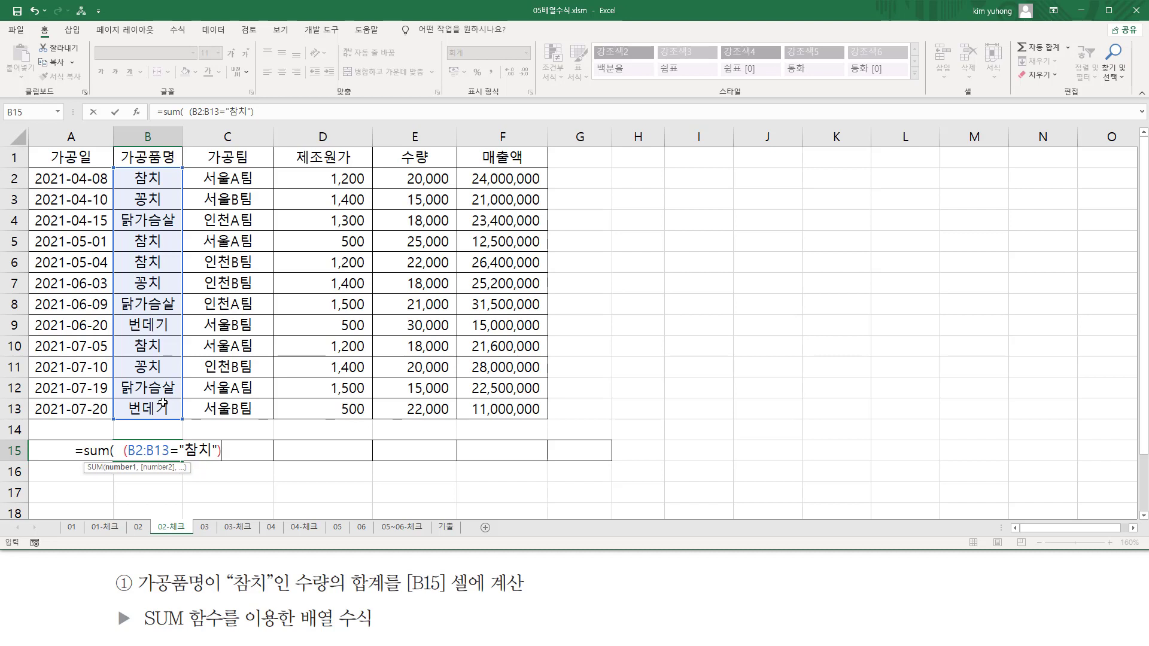
pyautogui.write('*')
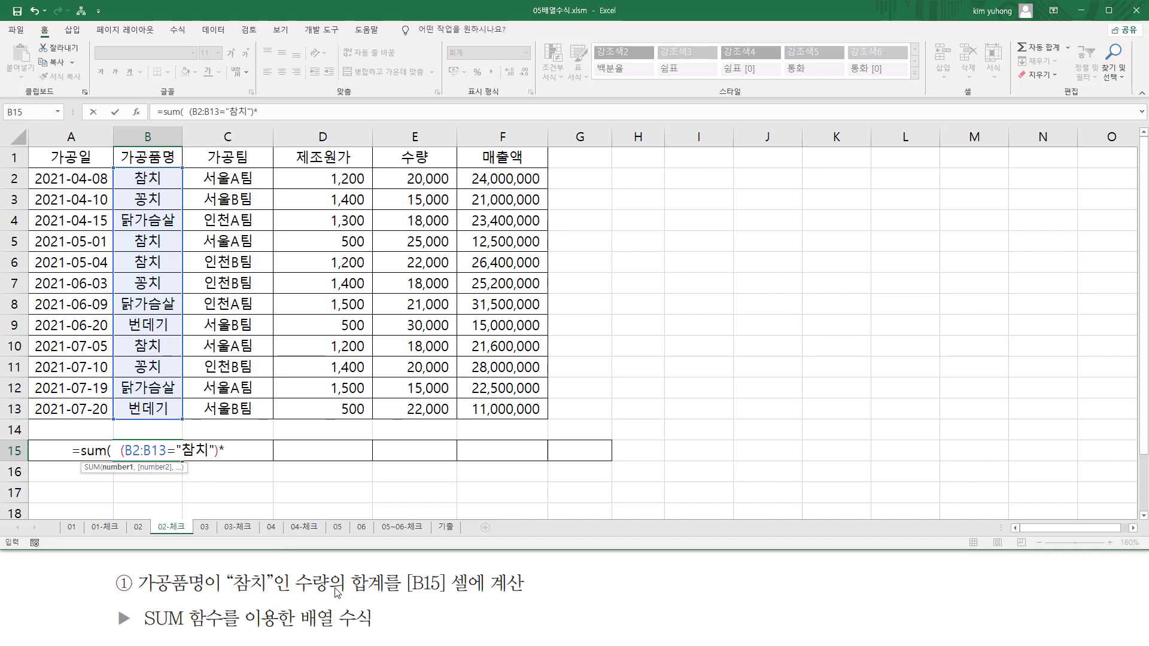
pyautogui.moveTo(419, 180); pyautogui.dragTo(429, 409)
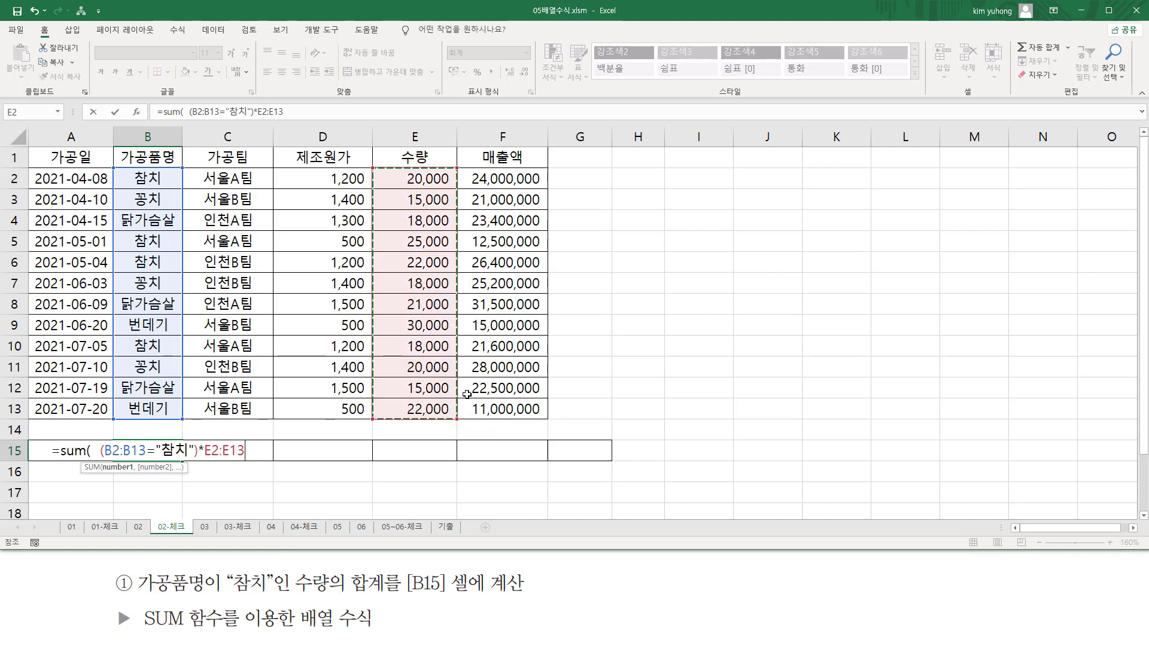
pyautogui.write(')')
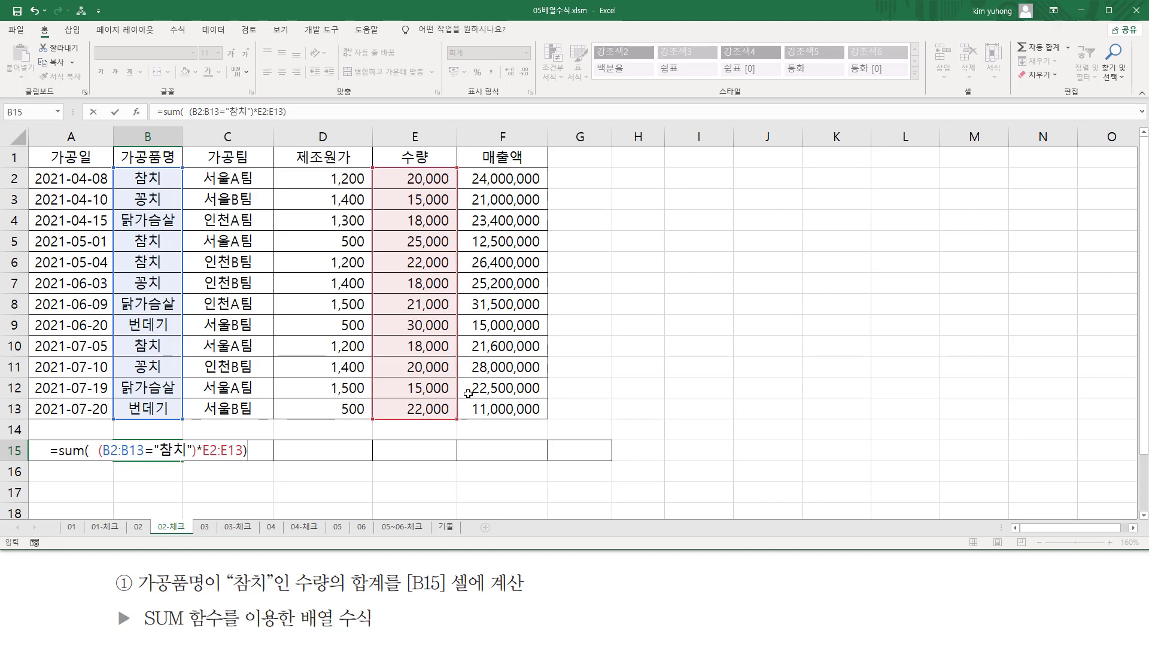
pyautogui.hotkey('ctrl', 'shift', 'Return')
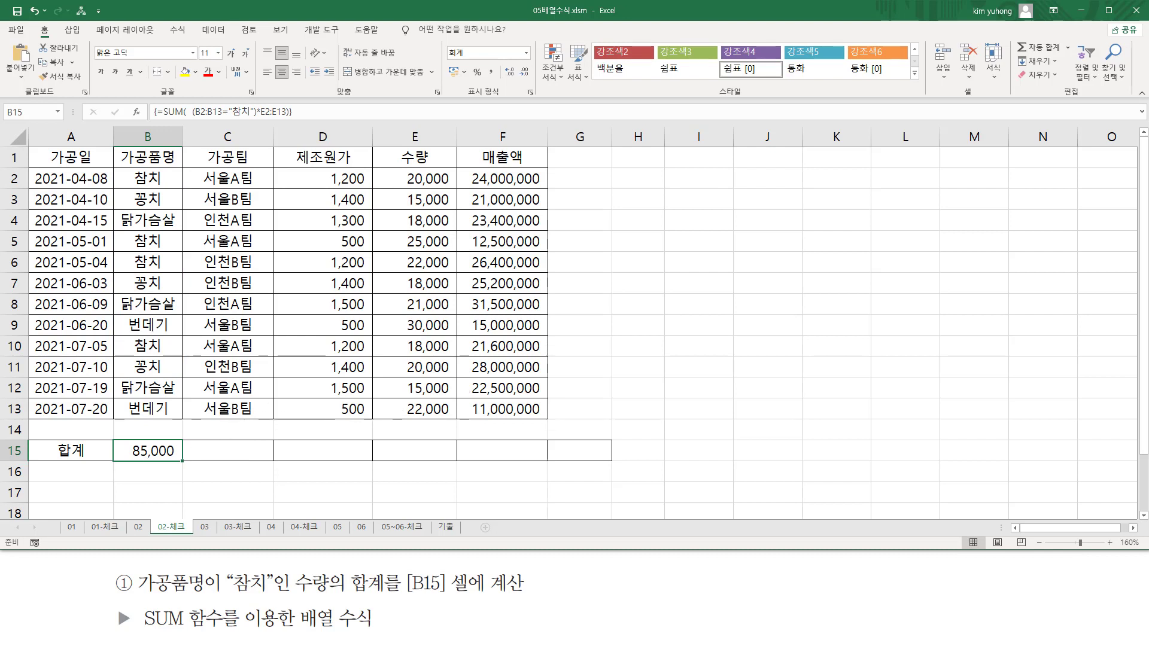
# Write the B15 formula =SUM((B2:B13="참치")*E2:E13) as plain text in cell H3 and colour it red.
pyautogui.click(645, 201)
pyautogui.write('=SUM(  (B2:B13="참치")*E2:E13)')
pyautogui.press('Return')
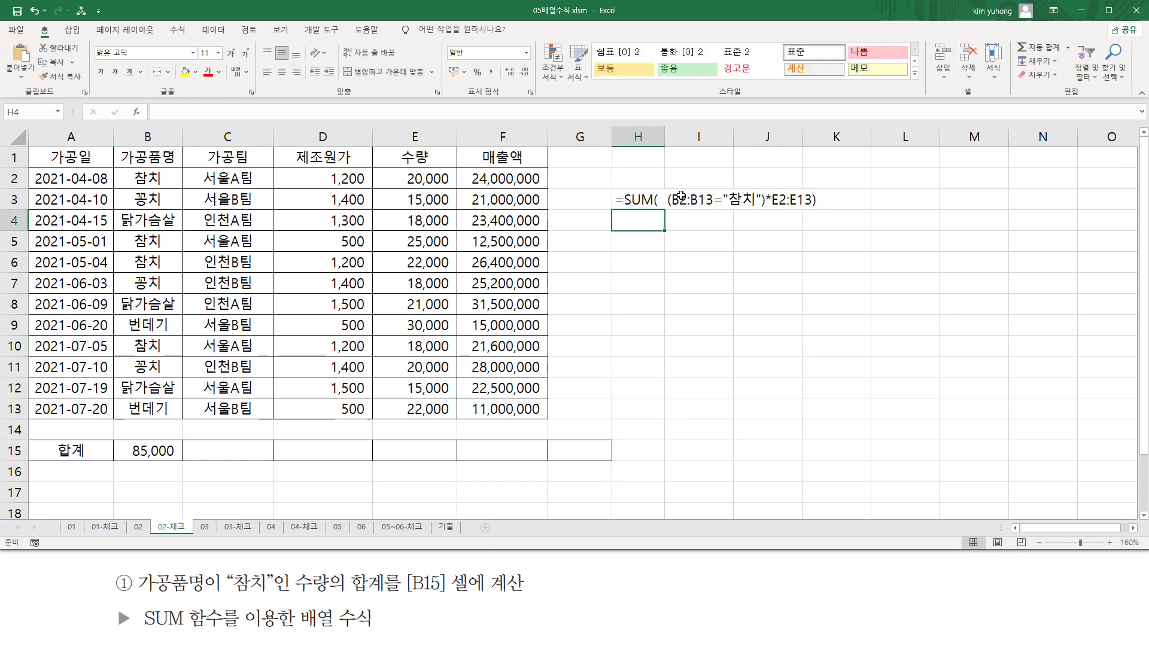
pyautogui.doubleClick(651, 193)
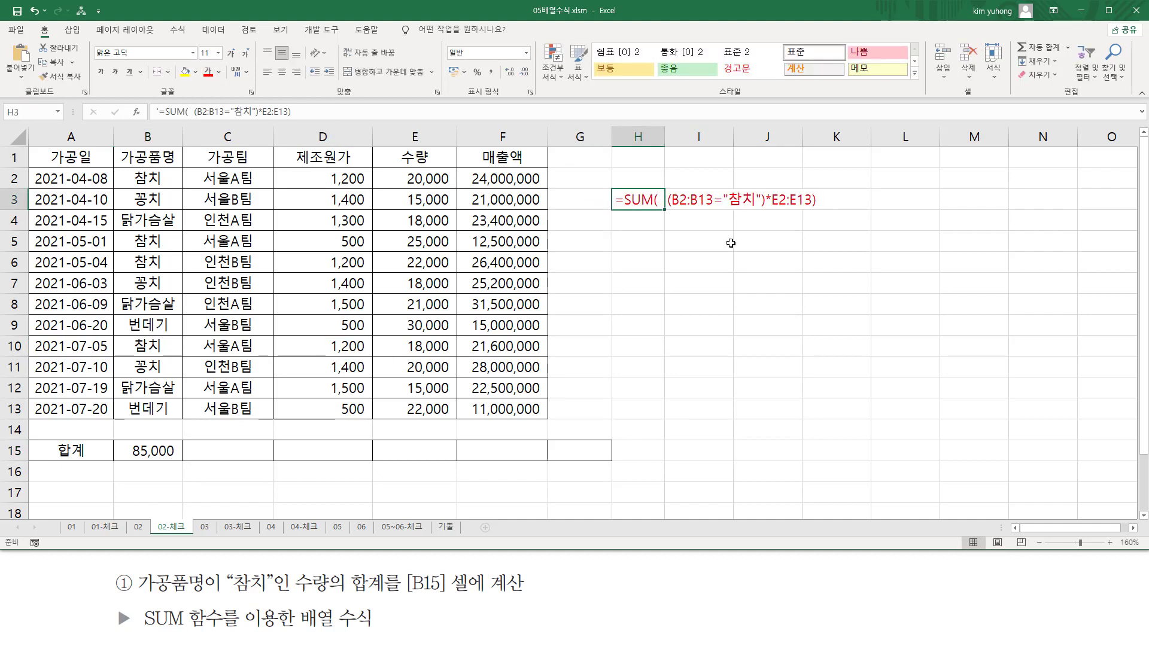
pyautogui.click(679, 270)
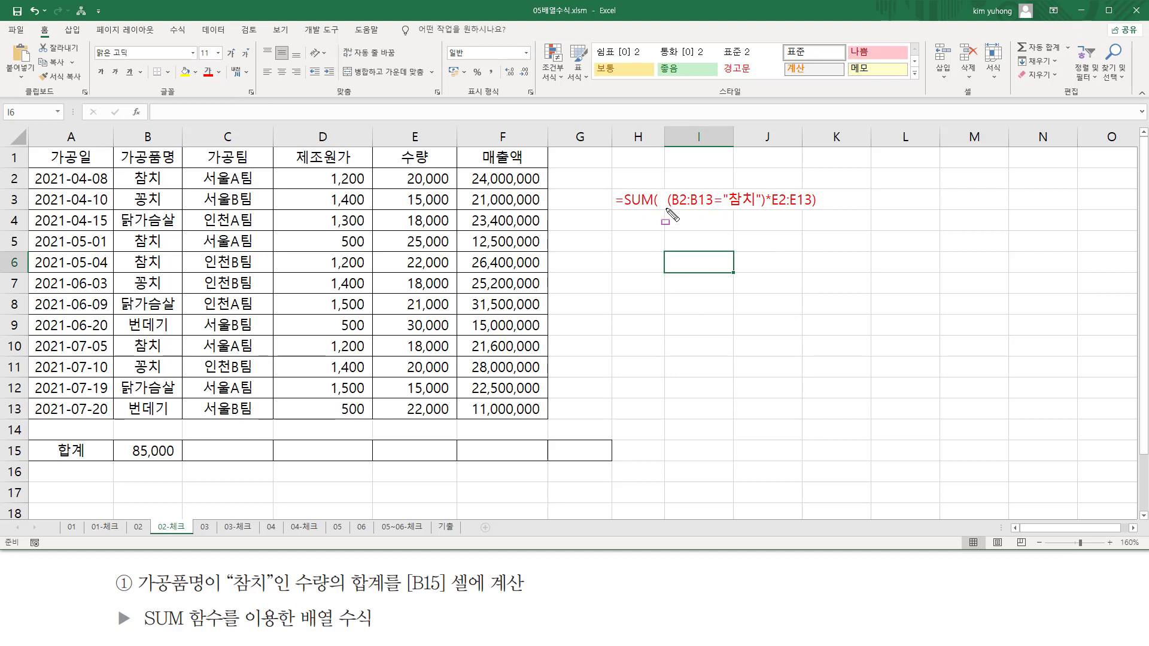
pyautogui.moveTo(666, 208); pyautogui.dragTo(813, 216)
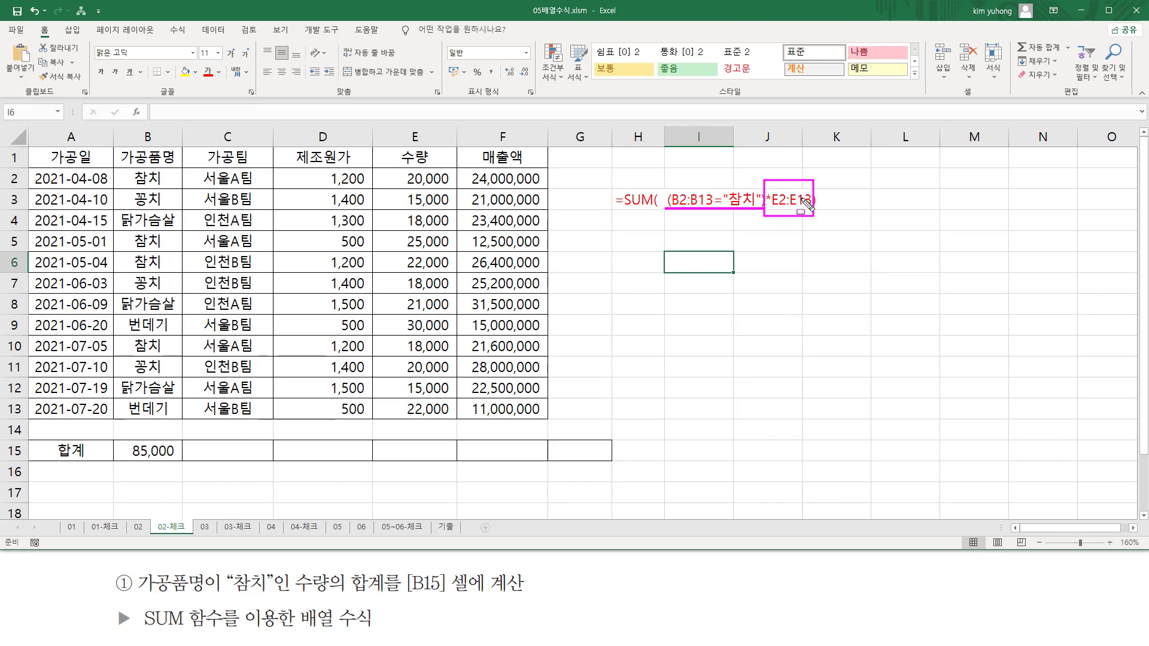
pyautogui.press('Escape')
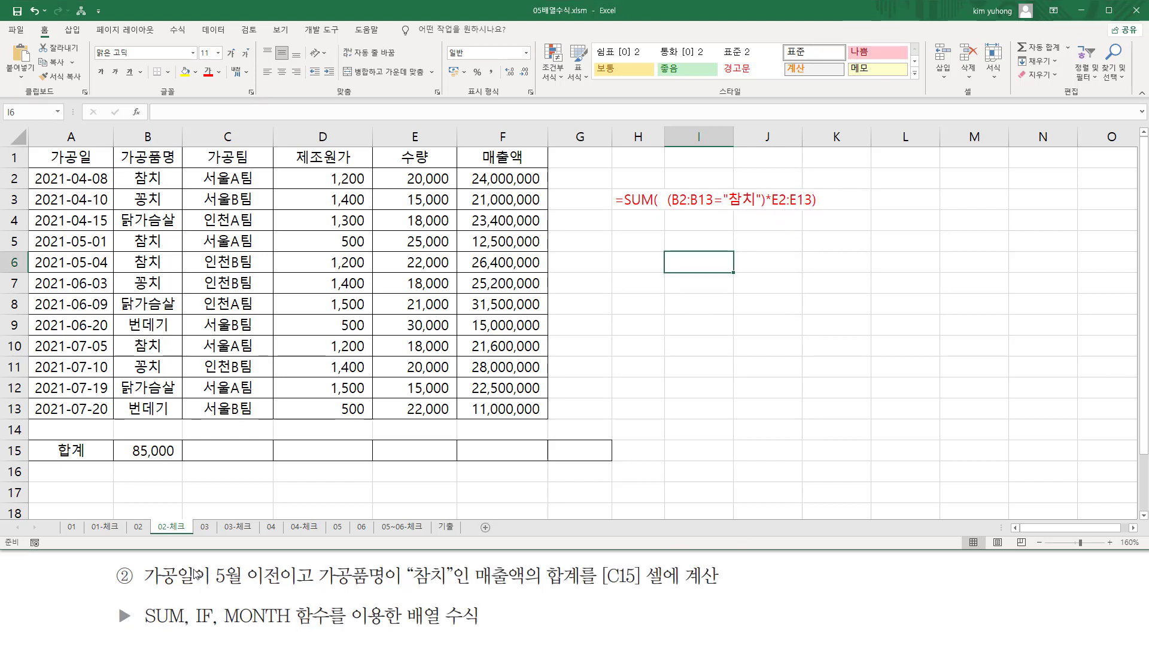
pyautogui.hotkey('ctrl', '2')
pyautogui.moveTo(141, 588)
pyautogui.mouseDown()
pyautogui.moveTo(293, 590)
pyautogui.moveTo(284, 560)
pyautogui.mouseUp()
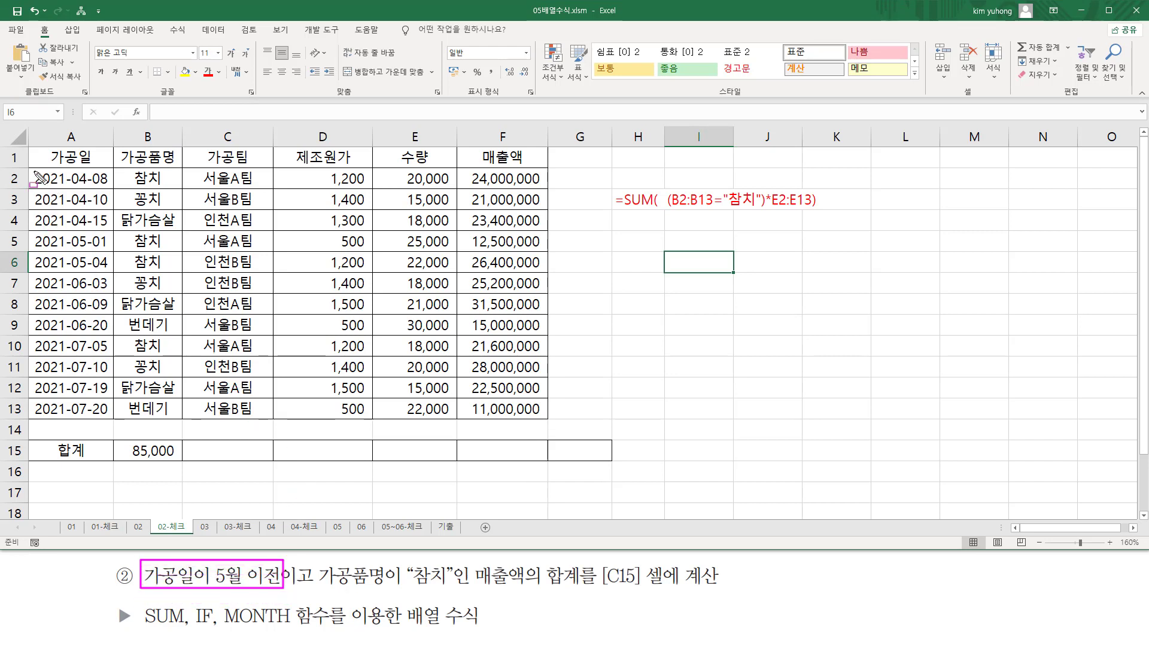
pyautogui.moveTo(33, 174)
pyautogui.mouseDown()
pyautogui.moveTo(36, 359)
pyautogui.moveTo(111, 422)
pyautogui.mouseUp()
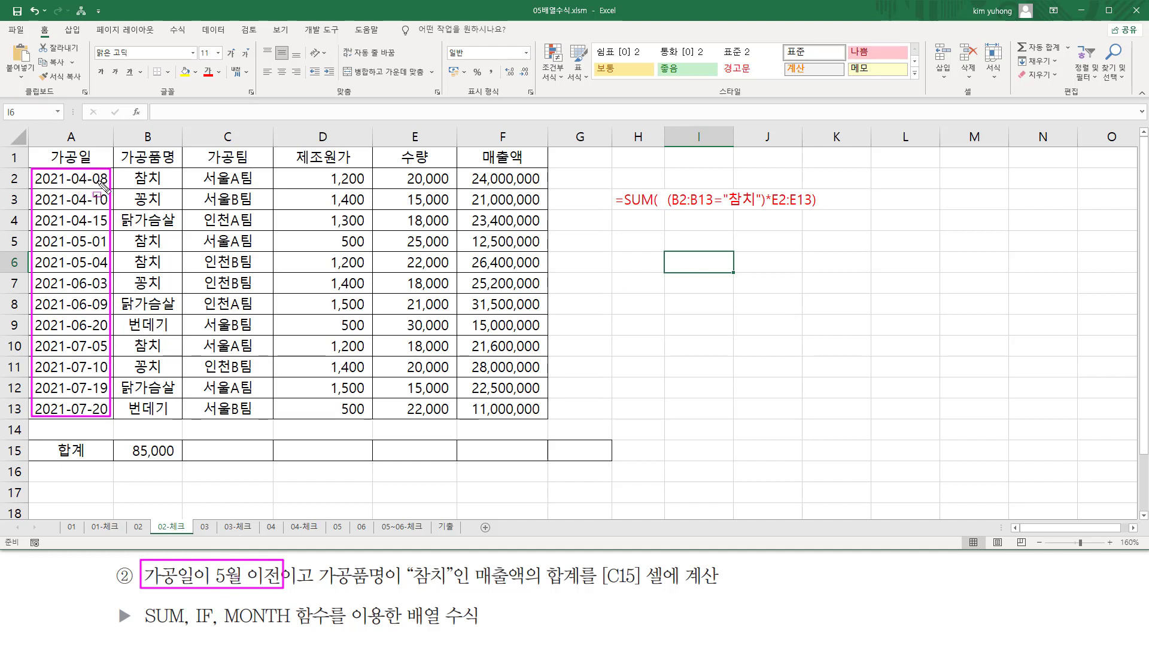
pyautogui.moveTo(68, 159); pyautogui.dragTo(89, 426)
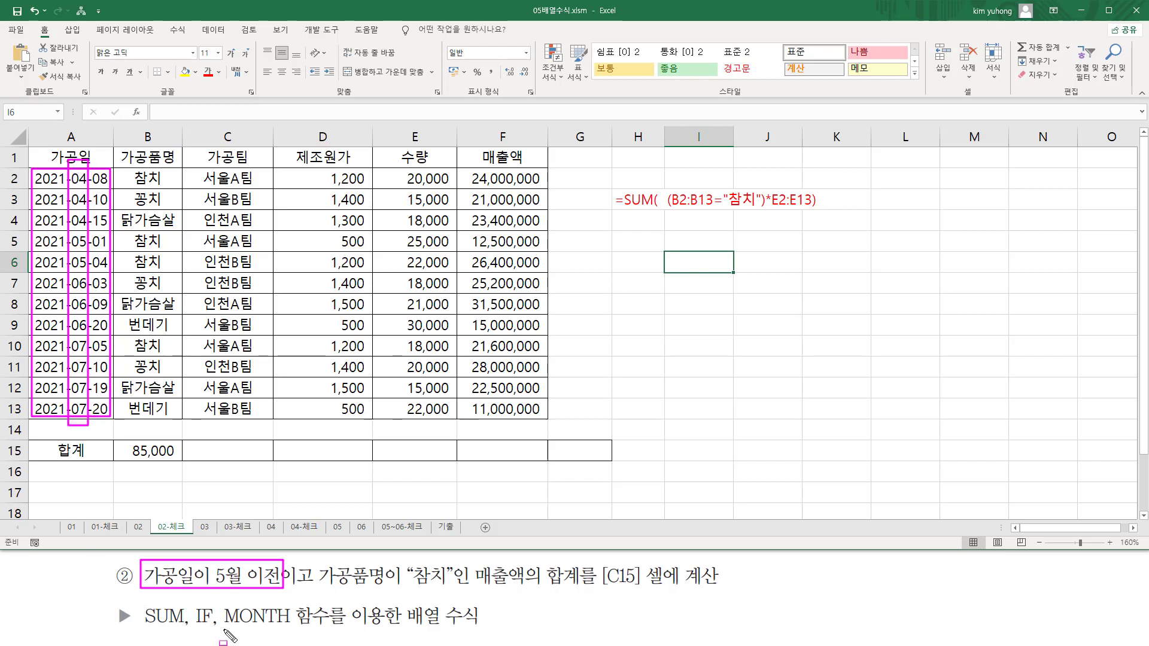
pyautogui.moveTo(224, 629); pyautogui.dragTo(323, 630)
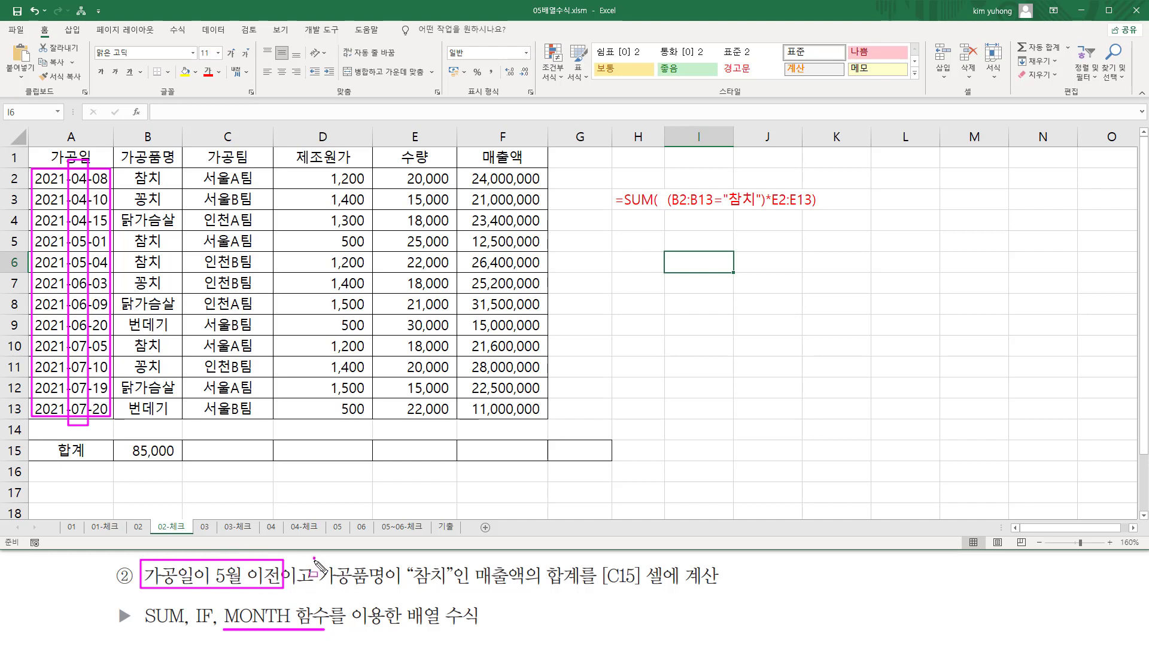
pyautogui.moveTo(315, 558)
pyautogui.mouseDown()
pyautogui.moveTo(413, 591)
pyautogui.moveTo(452, 590)
pyautogui.mouseUp()
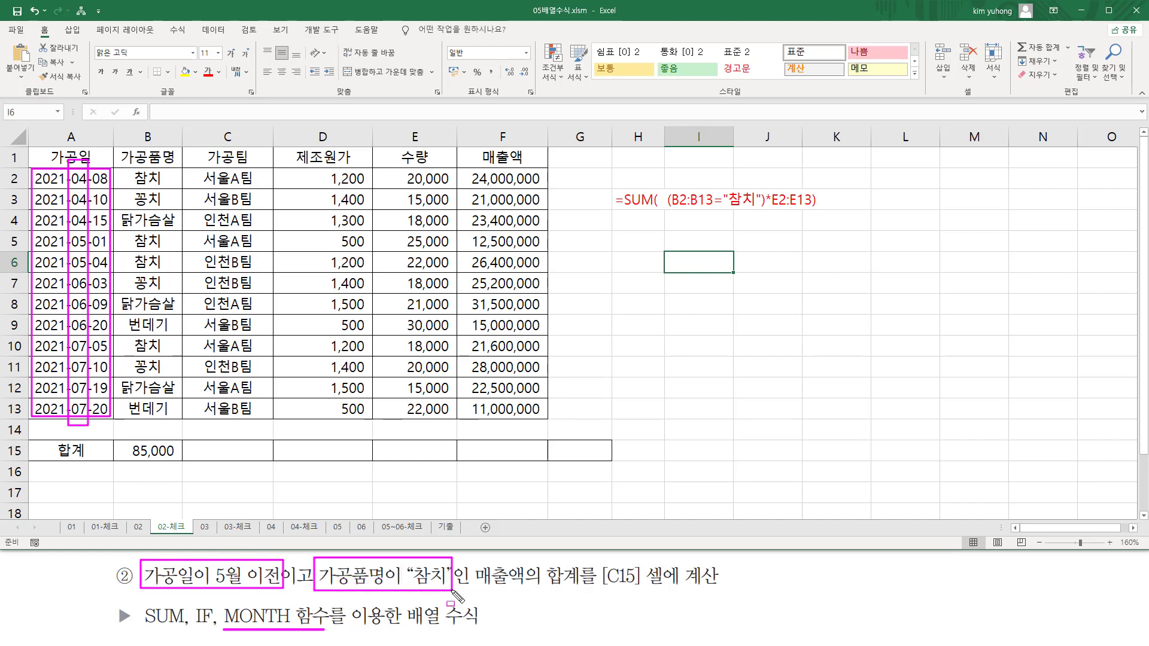
pyautogui.moveTo(120, 168)
pyautogui.mouseDown()
pyautogui.moveTo(143, 326)
pyautogui.moveTo(178, 417)
pyautogui.mouseUp()
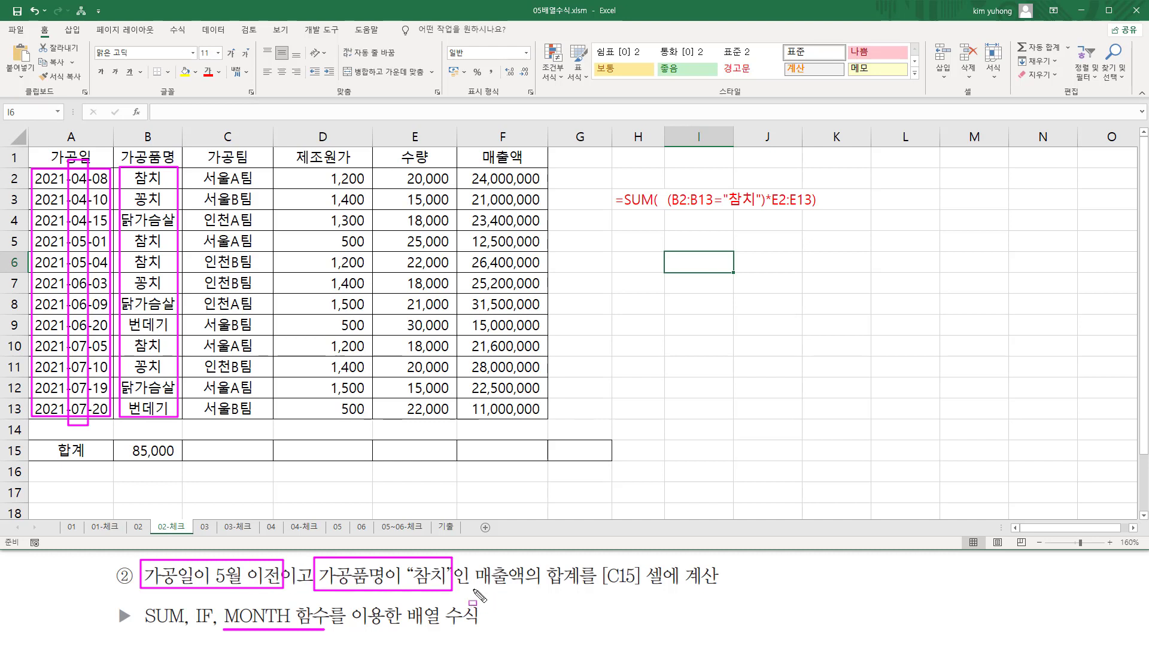
pyautogui.moveTo(473, 590)
pyautogui.mouseDown()
pyautogui.moveTo(583, 598)
pyautogui.moveTo(579, 563)
pyautogui.mouseUp()
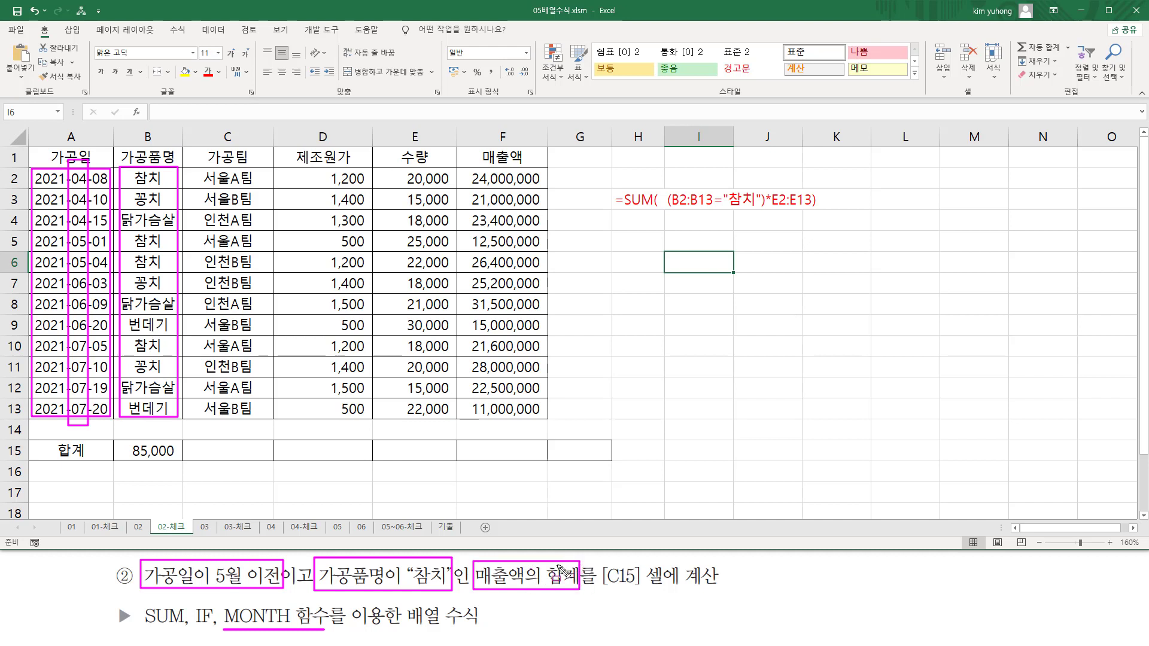
pyautogui.moveTo(603, 590); pyautogui.dragTo(707, 590)
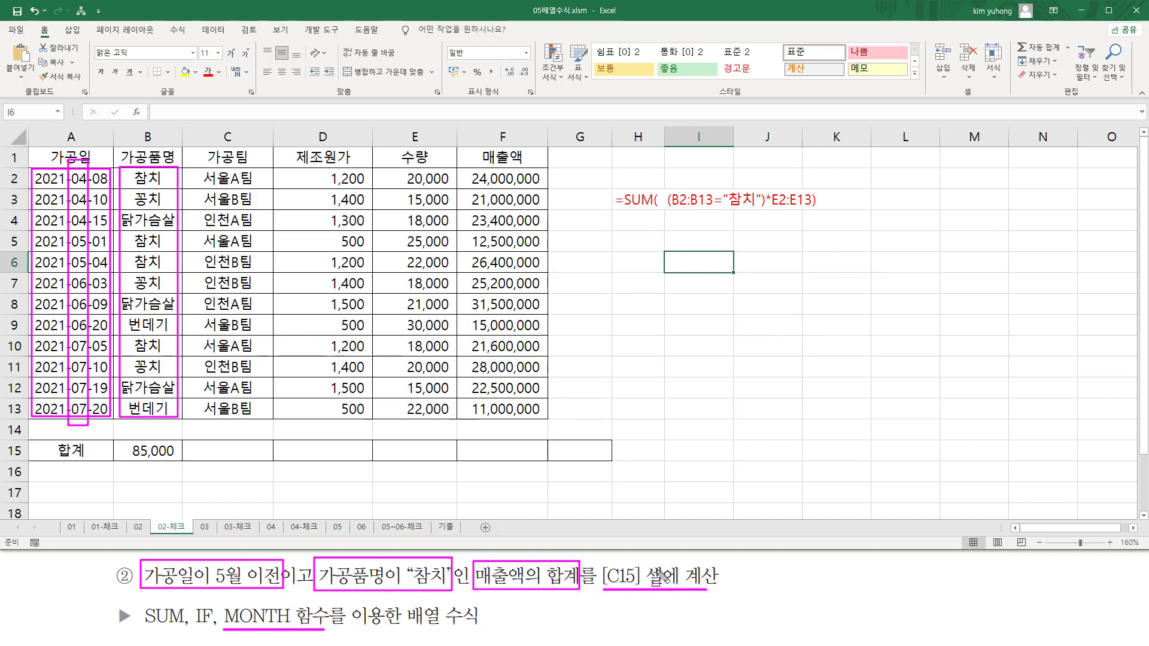
pyautogui.moveTo(195, 444); pyautogui.dragTo(259, 459)
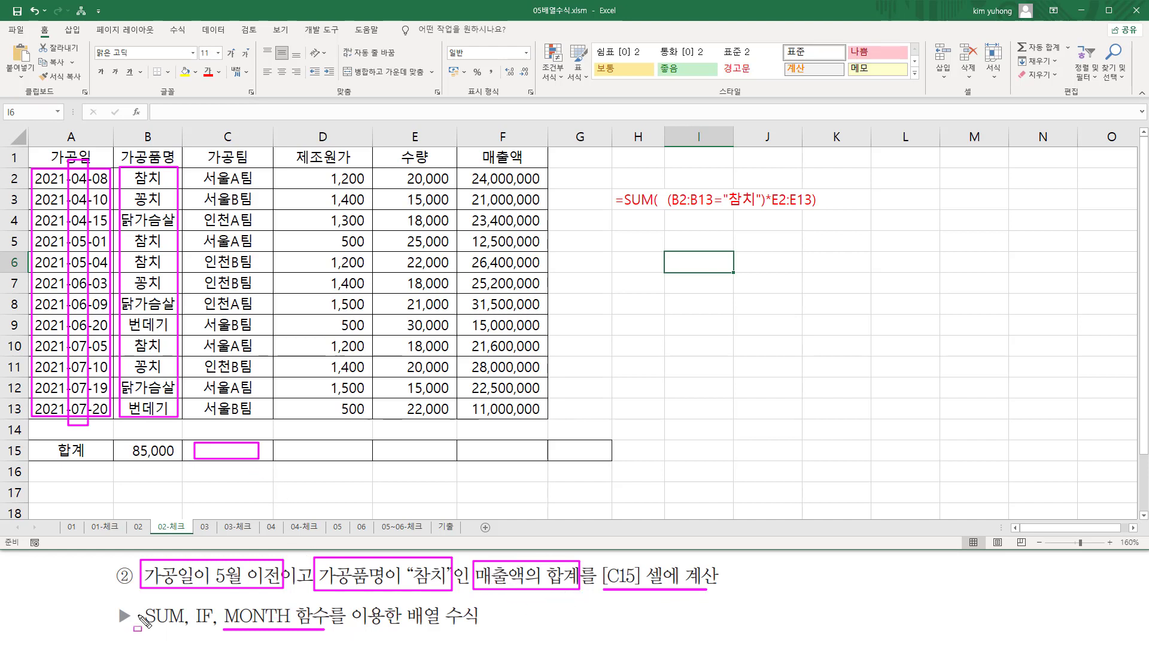
pyautogui.moveTo(140, 597)
pyautogui.mouseDown()
pyautogui.moveTo(163, 636)
pyautogui.moveTo(230, 638)
pyautogui.moveTo(215, 634)
pyautogui.mouseUp()
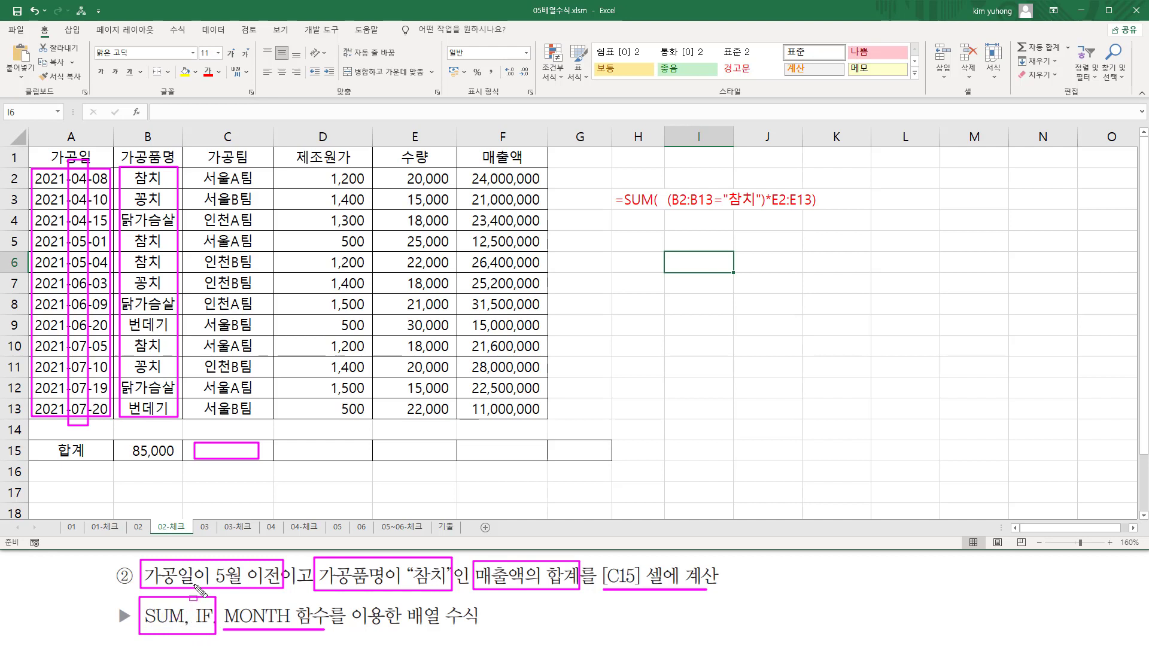
pyautogui.press('Escape')
# Begin a formula in cell C15 with an IF function nested inside SUM.
pyautogui.click(224, 451)
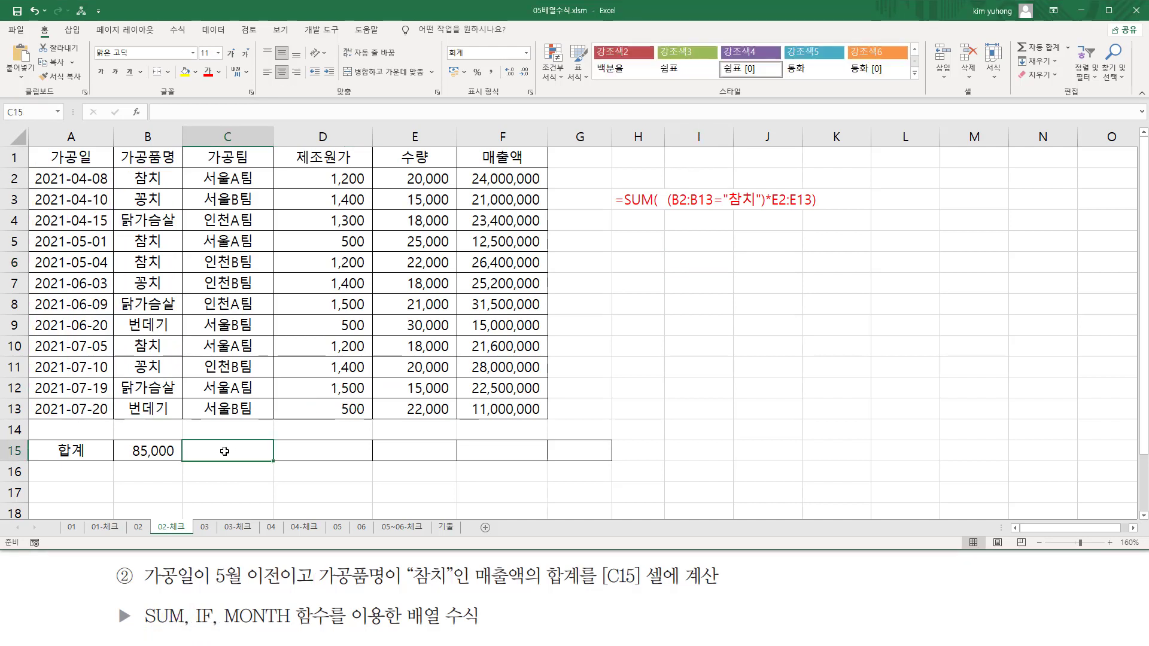
pyautogui.write('=')
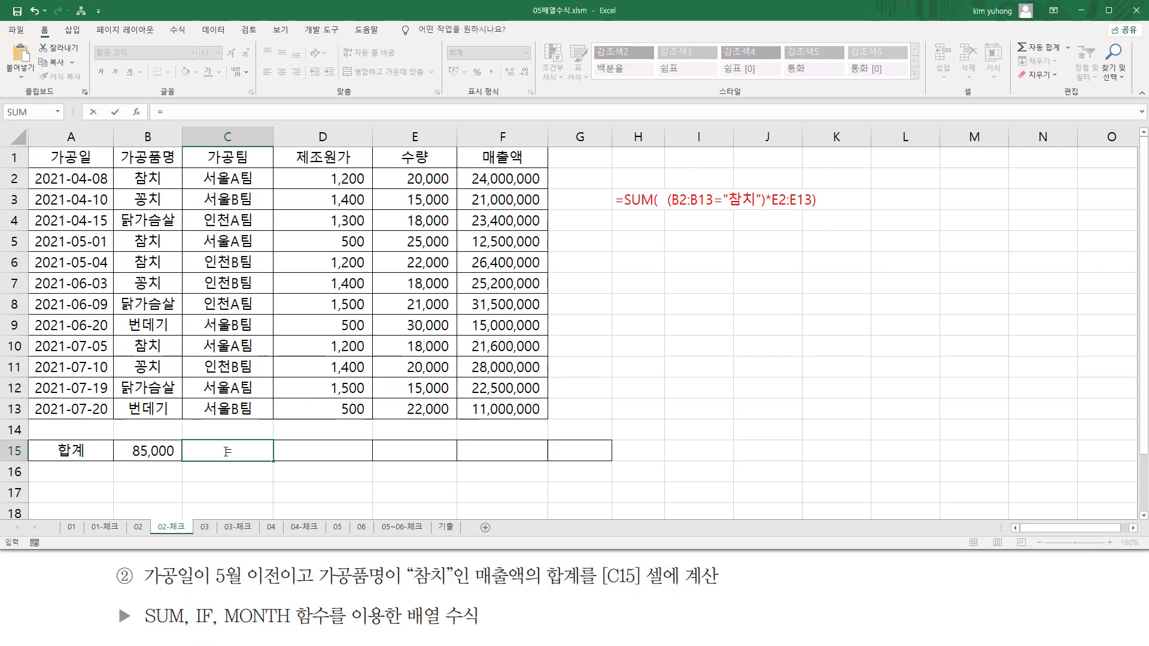
pyautogui.write('녀ㅡ')
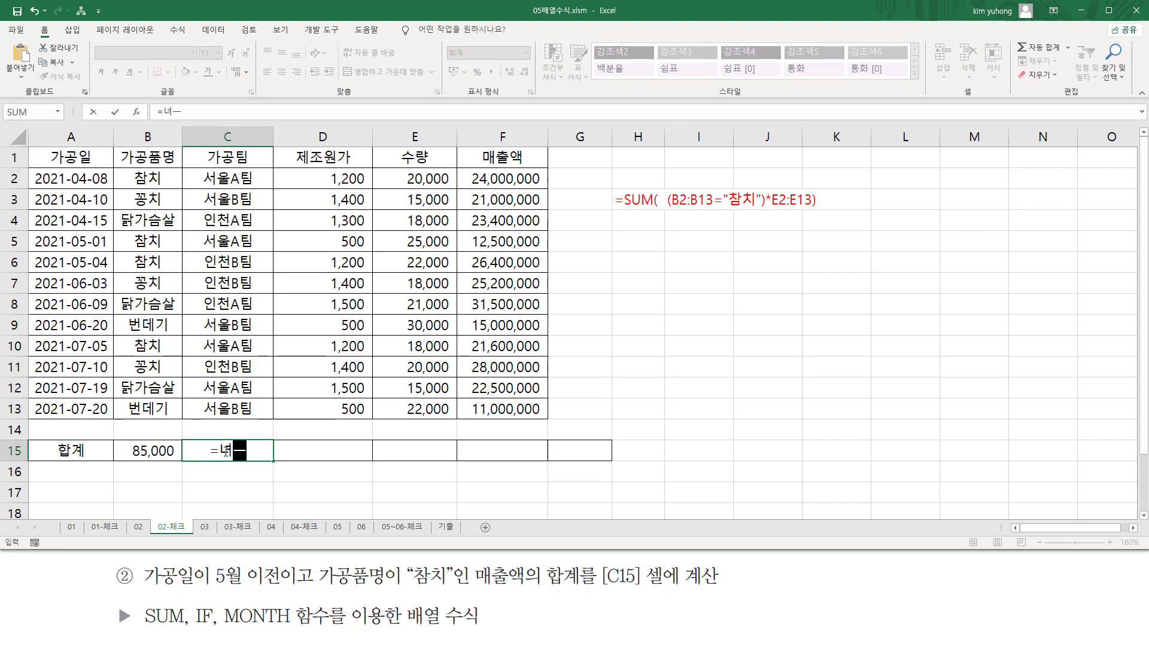
pyautogui.write('(')
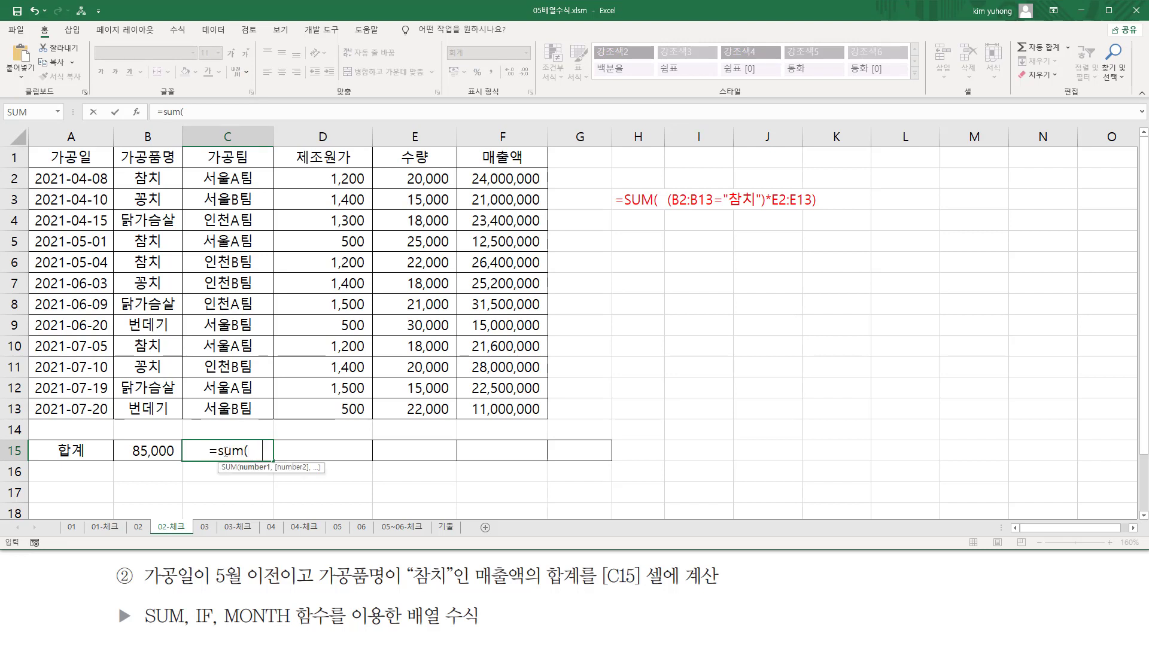
pyautogui.write('   if(')
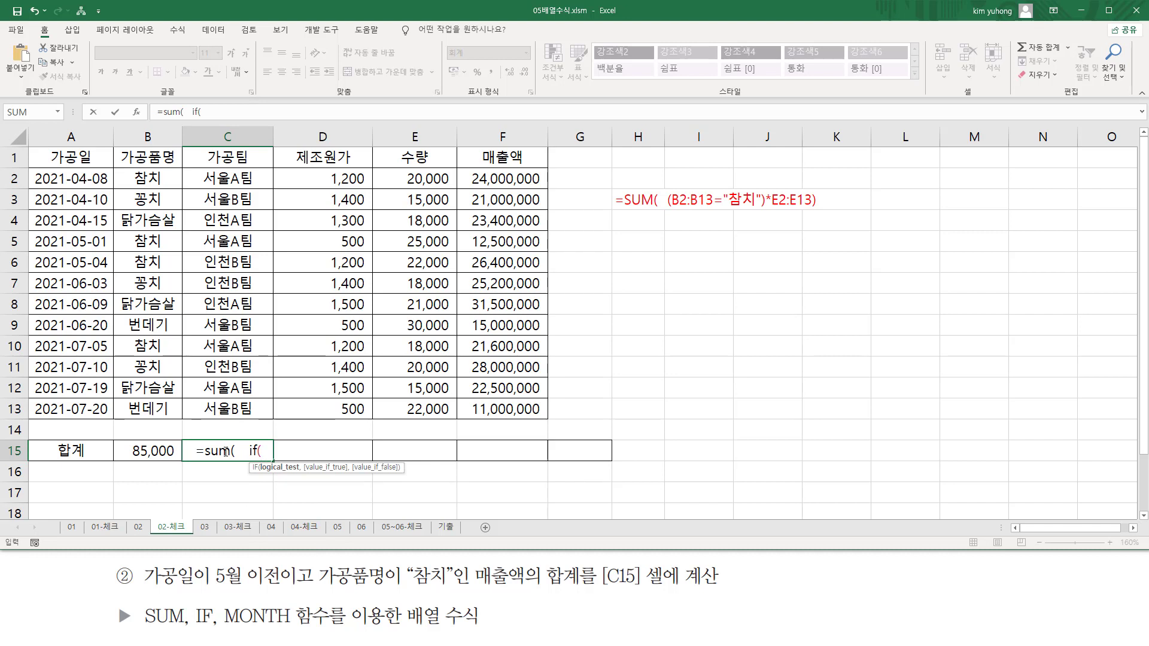
# Add the condition (MONTH(A2:A13)<=5) as the first logical test of the IF in the C15 formula.
pyautogui.write('   (')
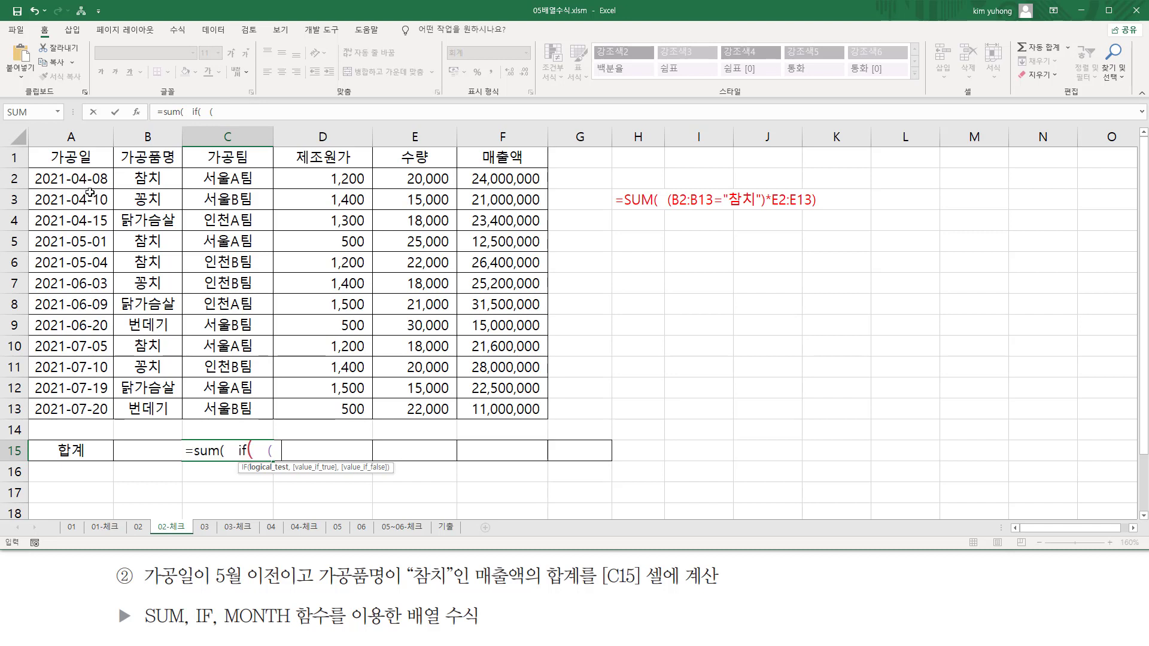
pyautogui.write('mon')
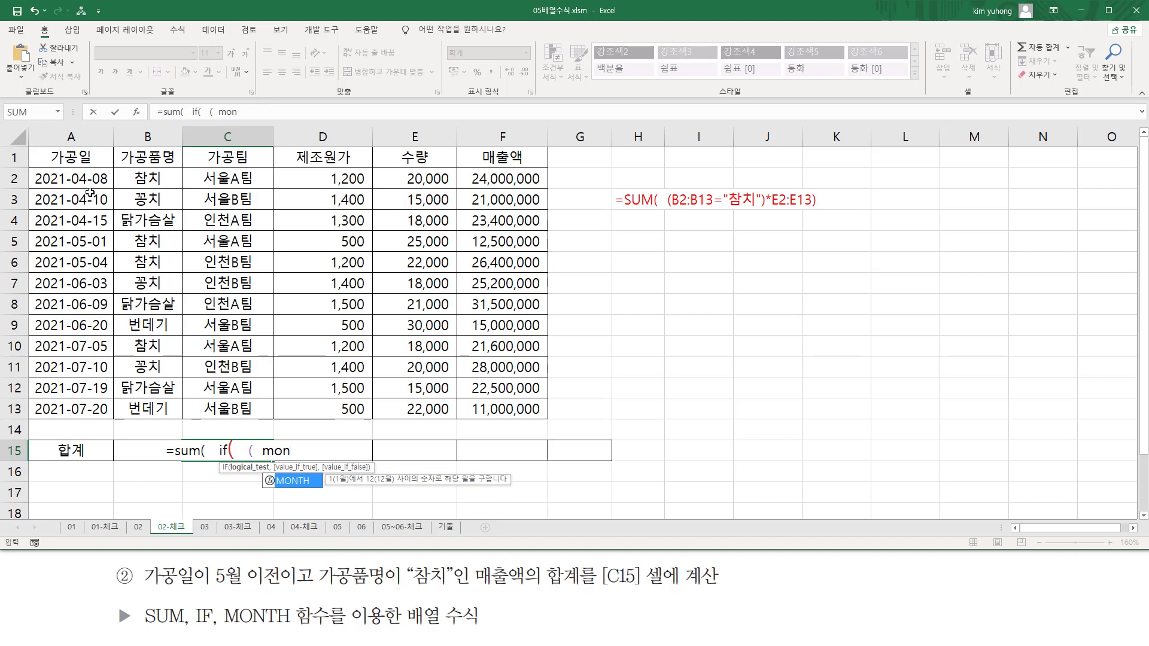
pyautogui.press('Tab')
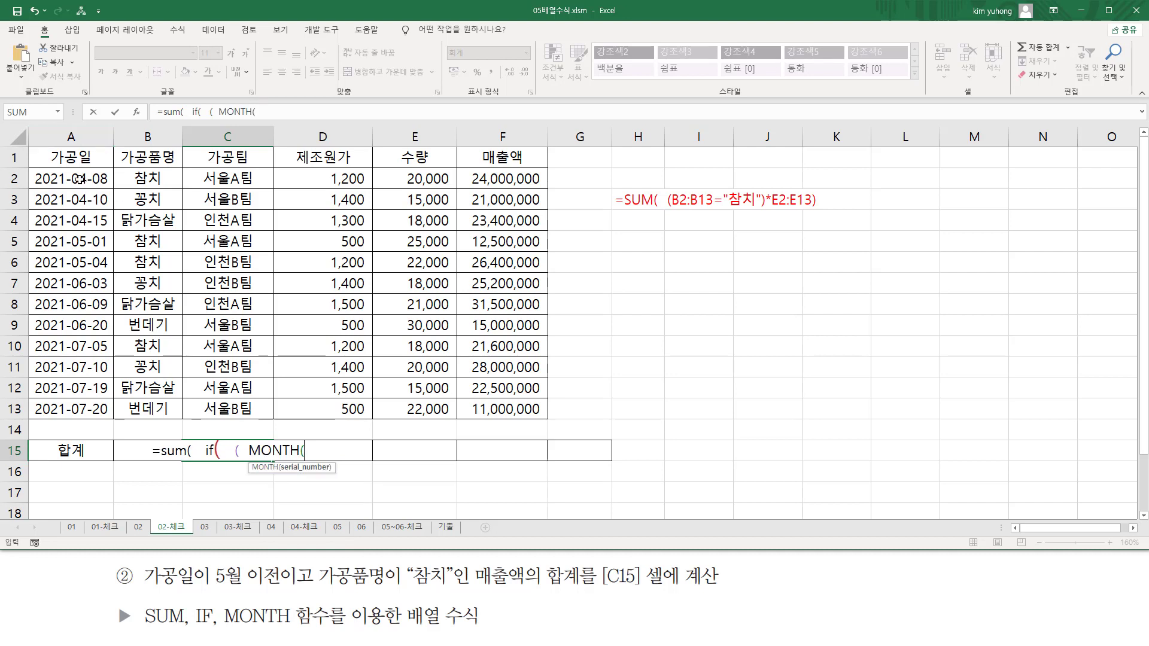
pyautogui.moveTo(80, 178); pyautogui.dragTo(75, 410)
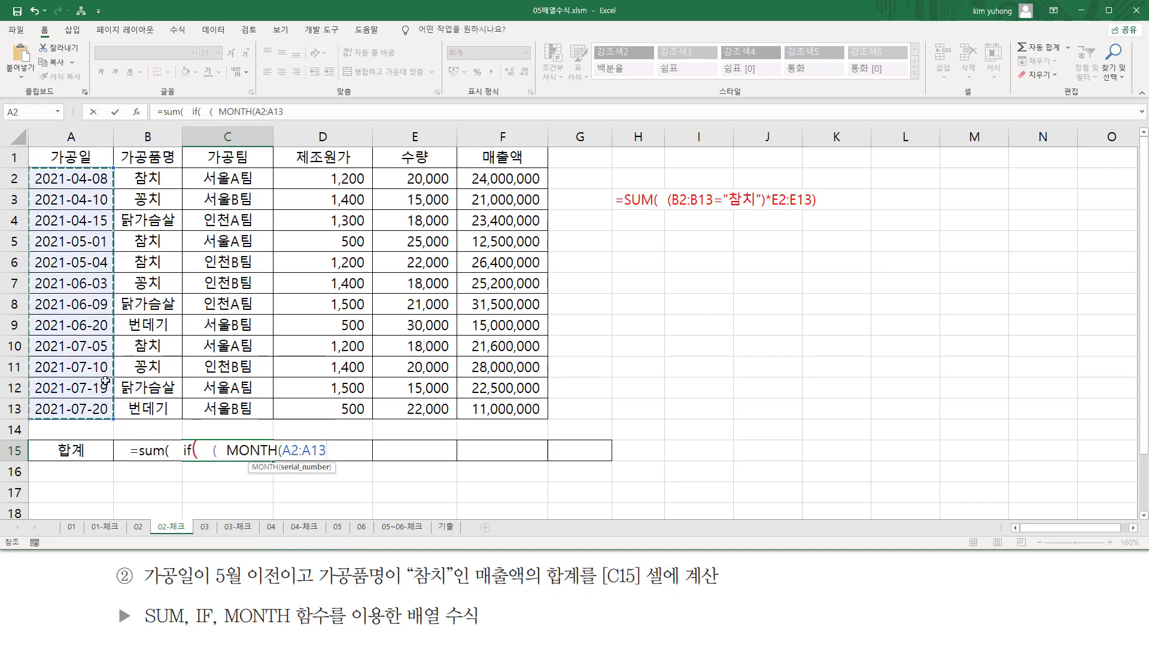
pyautogui.write(')')
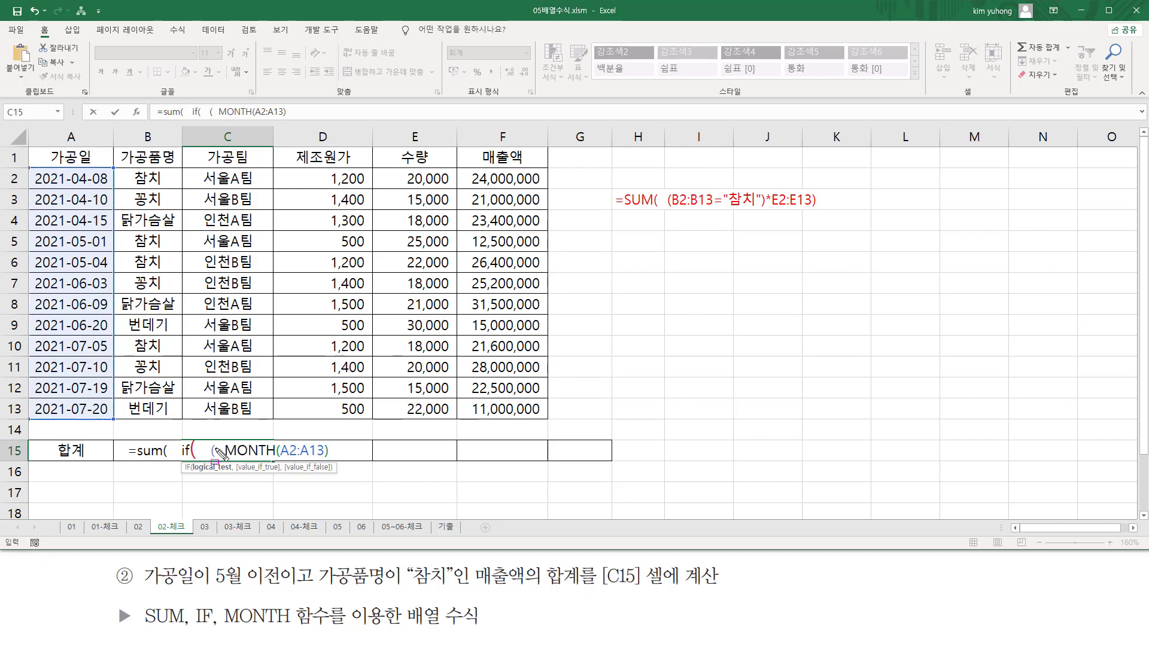
pyautogui.moveTo(226, 464); pyautogui.dragTo(334, 464)
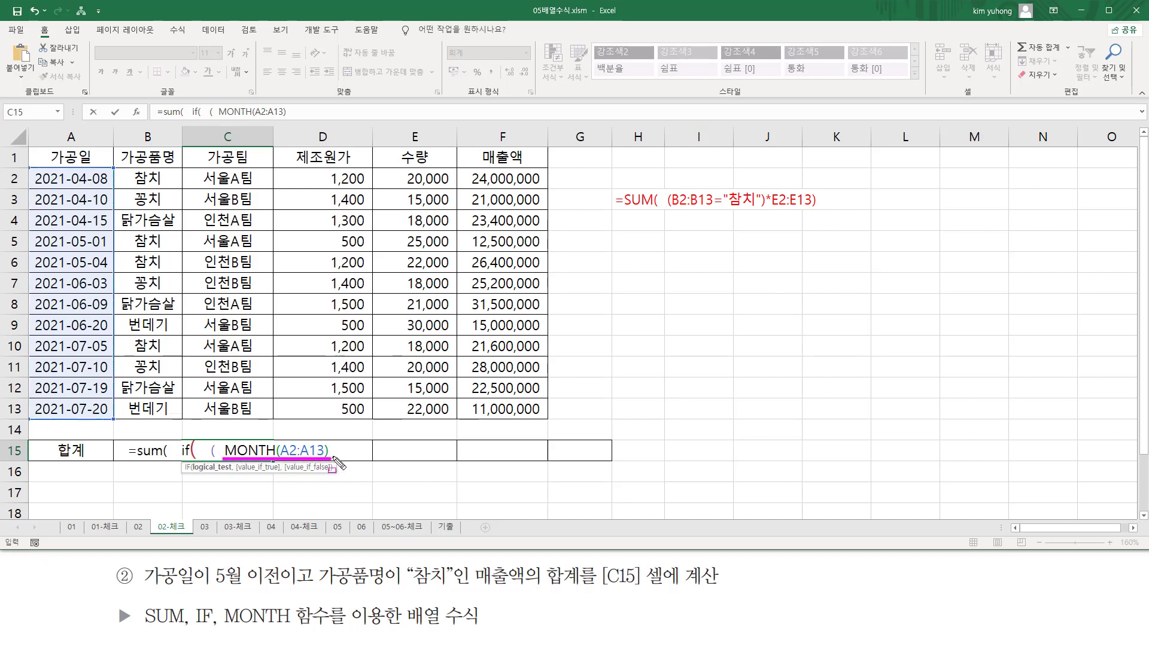
pyautogui.press('Escape')
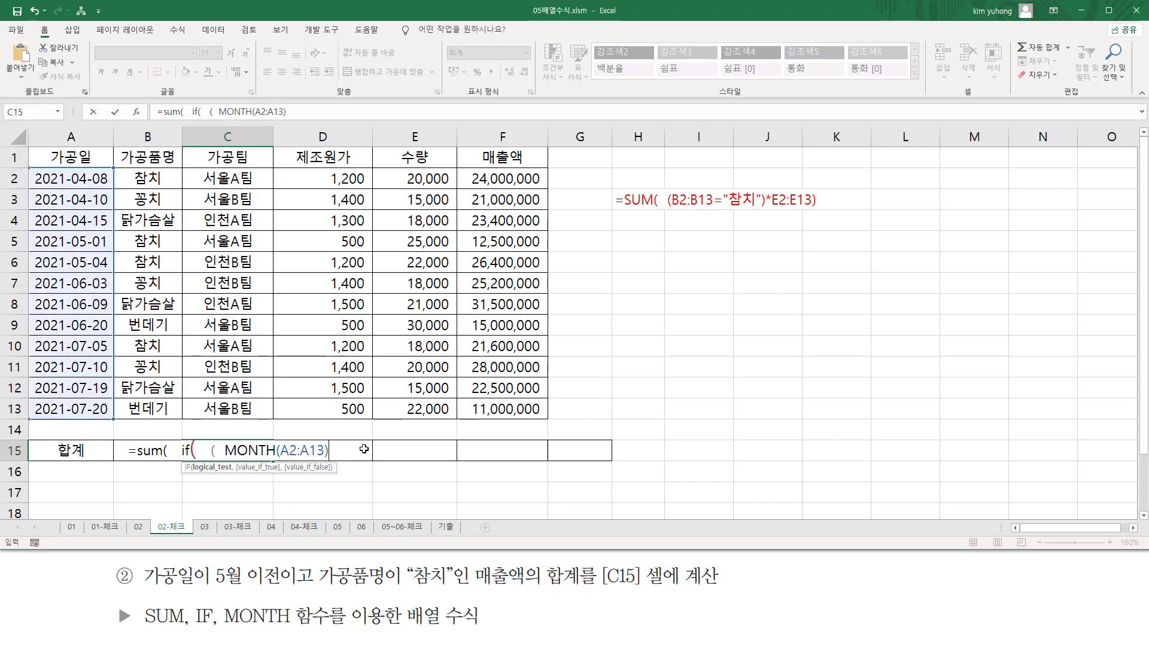
pyautogui.write('<=5')
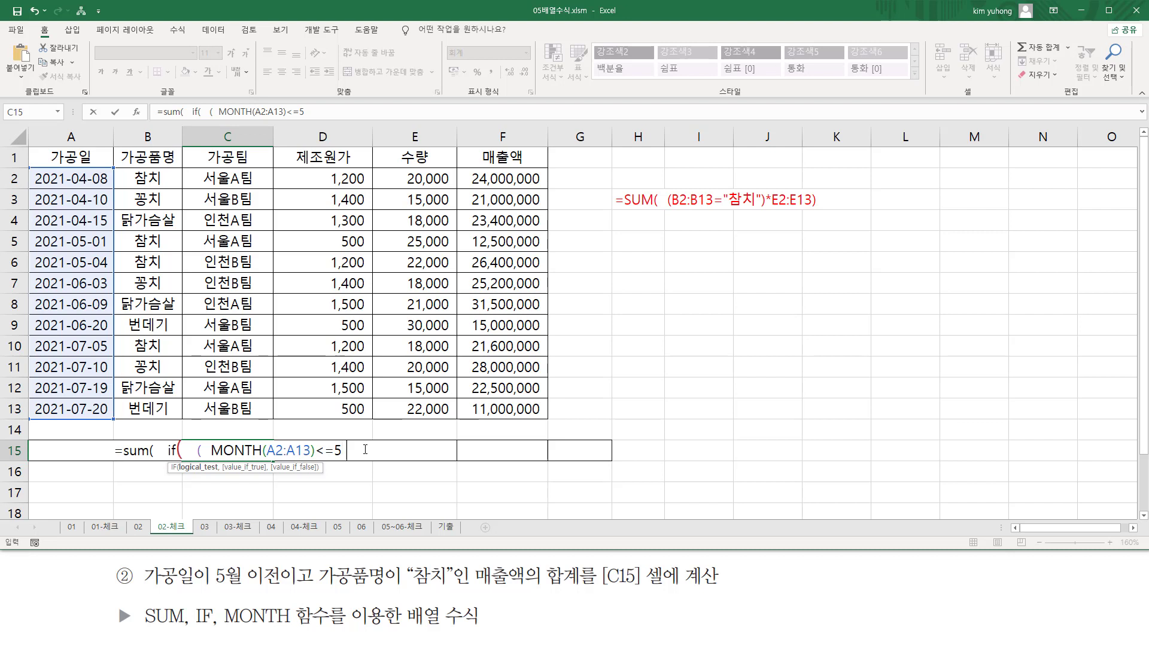
pyautogui.write('  )')
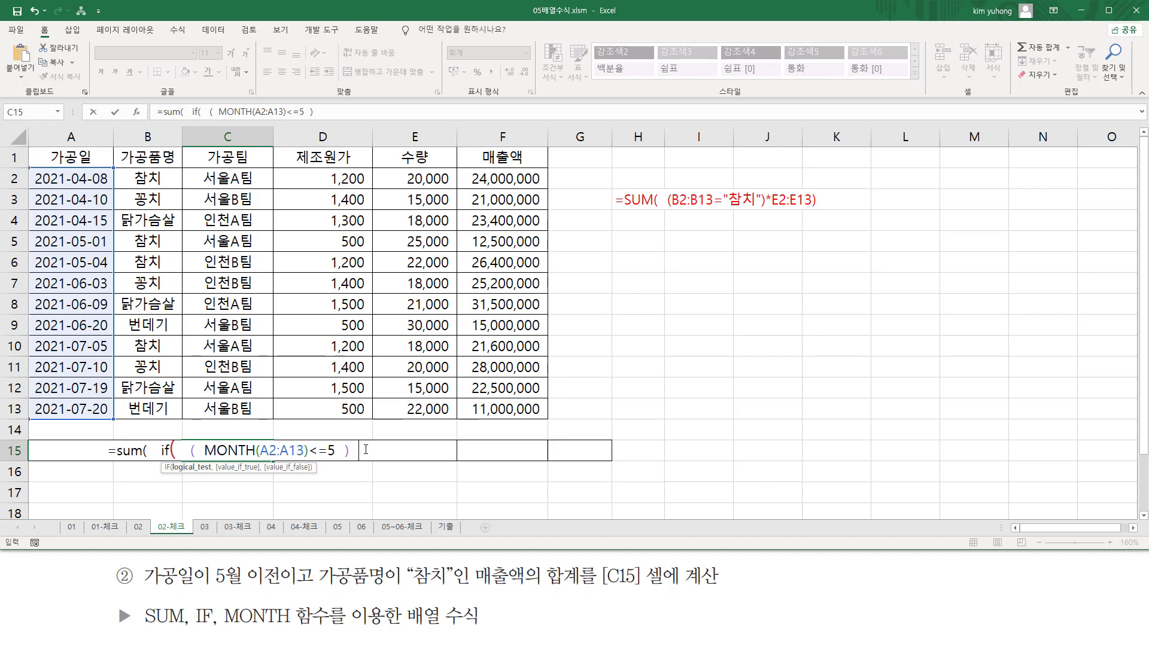
# Multiply the month condition in the C15 formula by a second condition, (B2:B13="참치").
pyautogui.write('  *')
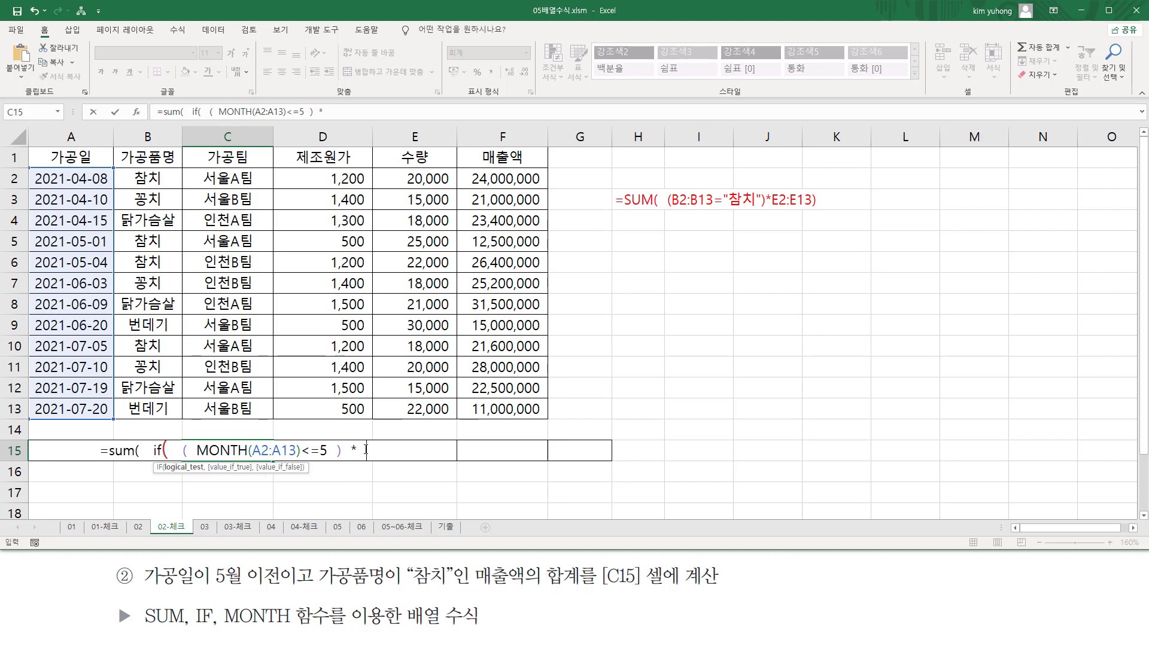
pyautogui.write('  (')
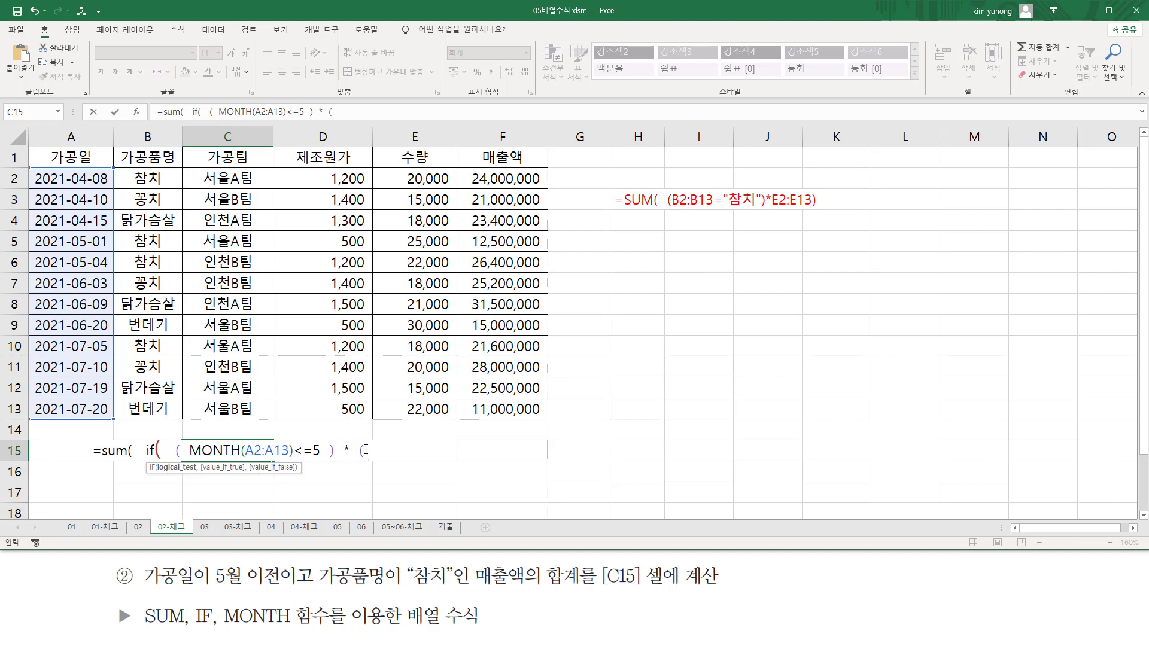
pyautogui.moveTo(163, 177); pyautogui.dragTo(172, 407)
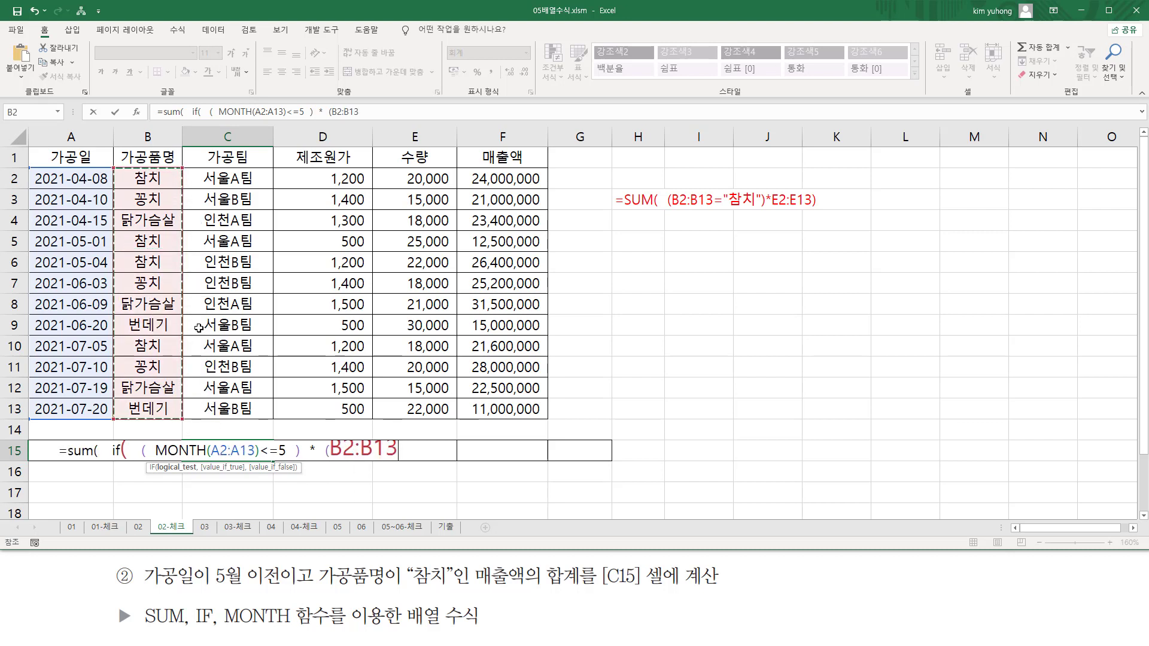
pyautogui.write('=')
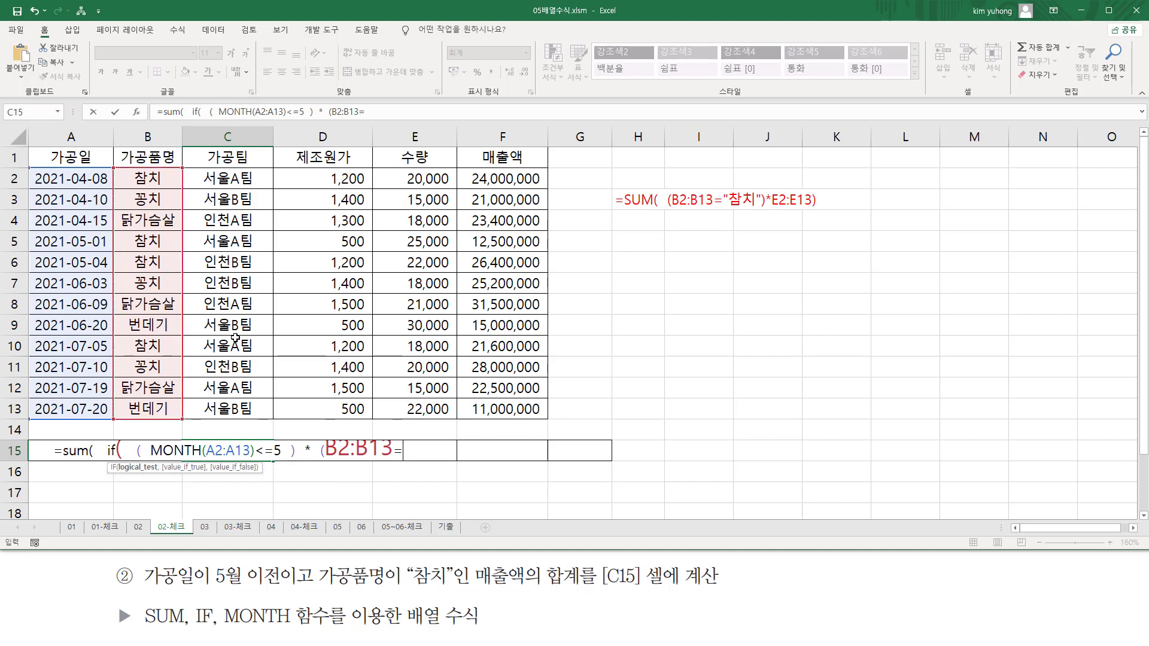
pyautogui.write('"참')
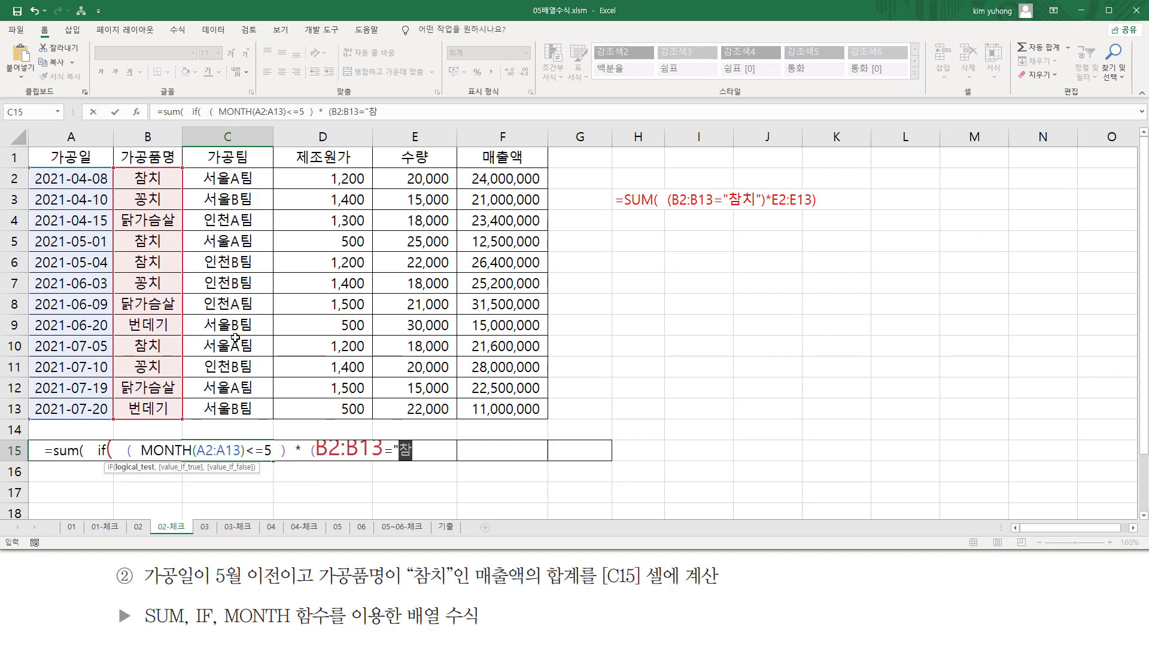
pyautogui.write('치"')
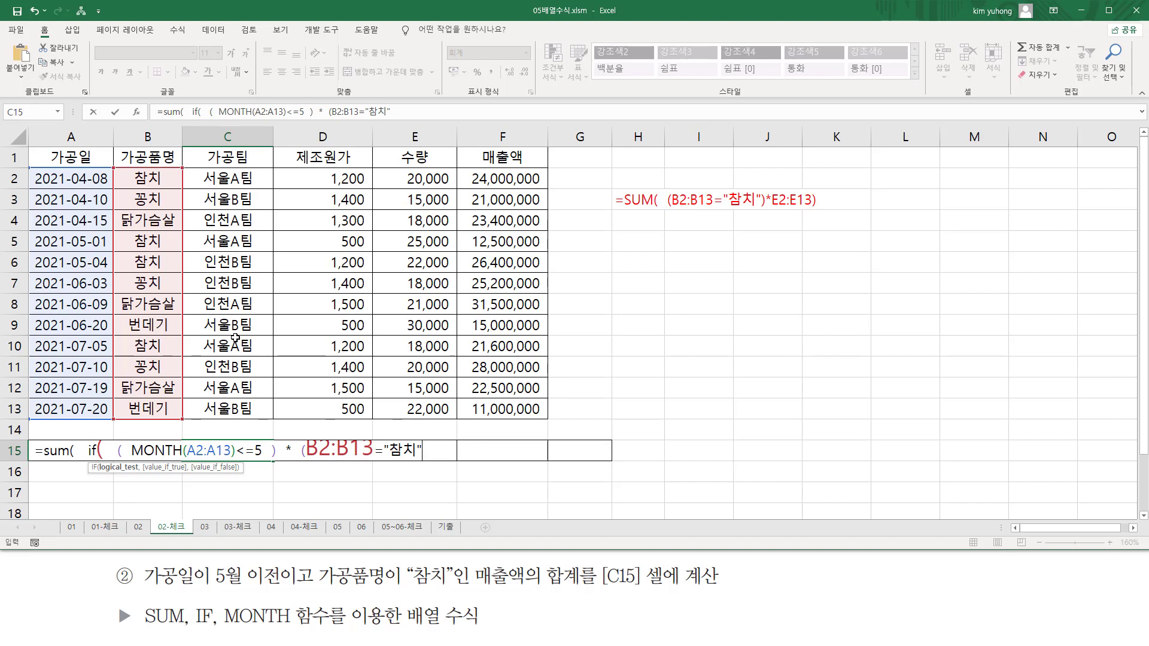
pyautogui.write(')')
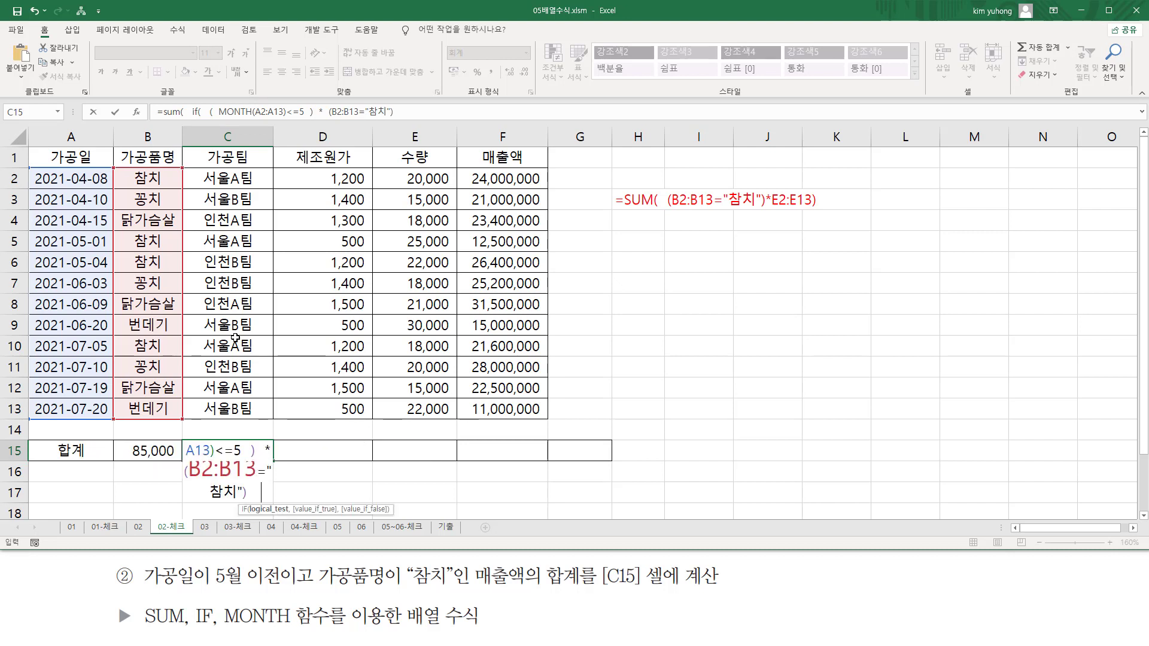
# Use the sales amounts F2:F13 as the IF's true value, close both functions and enter the C15 formula as an array formula.
pyautogui.write(',')
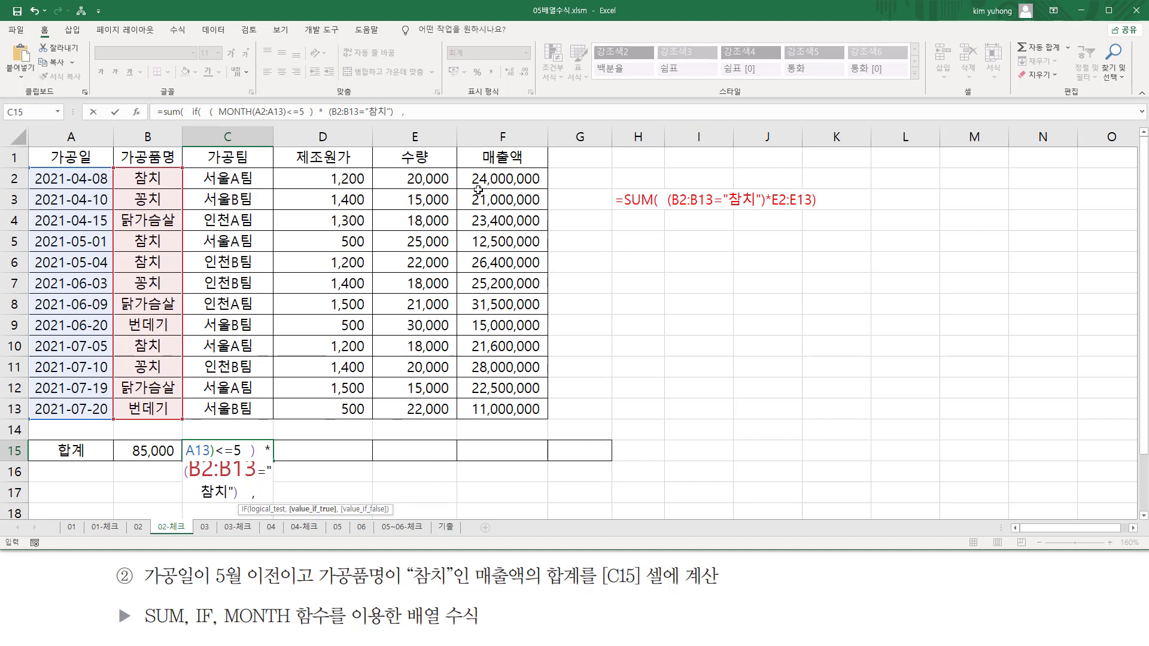
pyautogui.moveTo(505, 175); pyautogui.dragTo(503, 412)
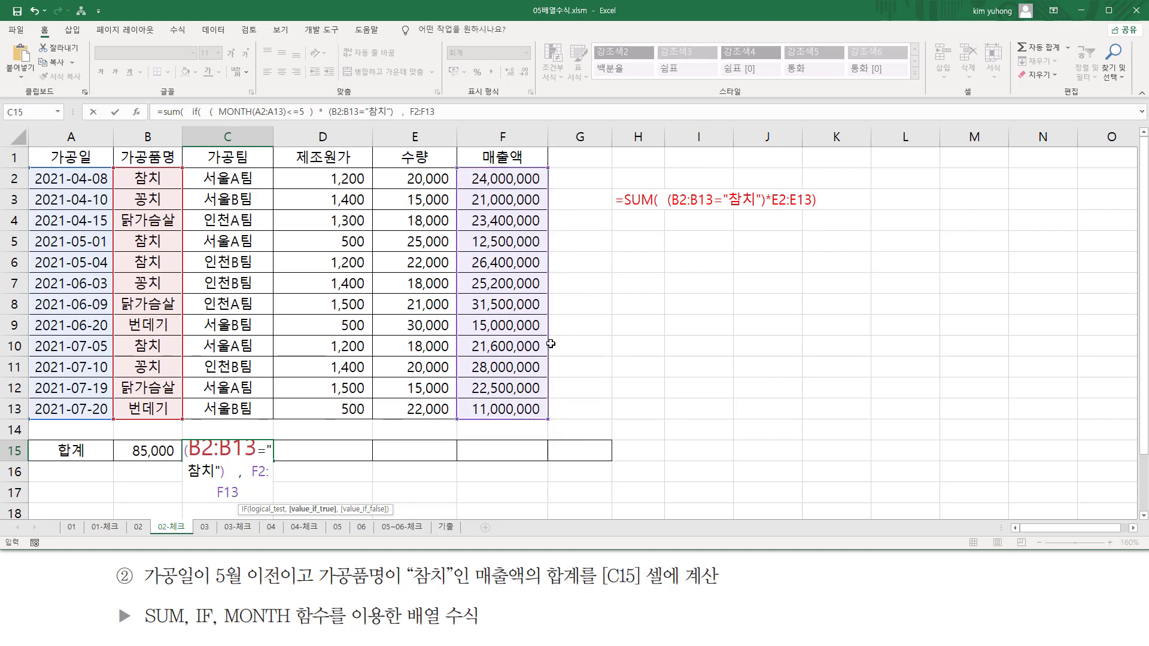
pyautogui.write(')')
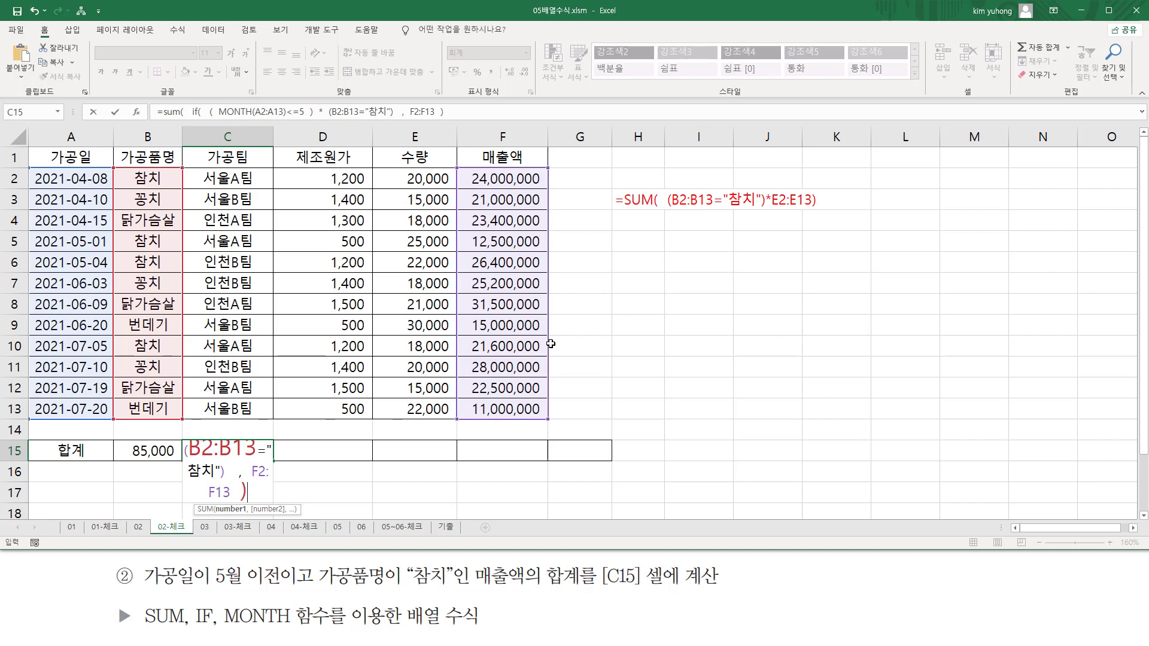
pyautogui.write('   )')
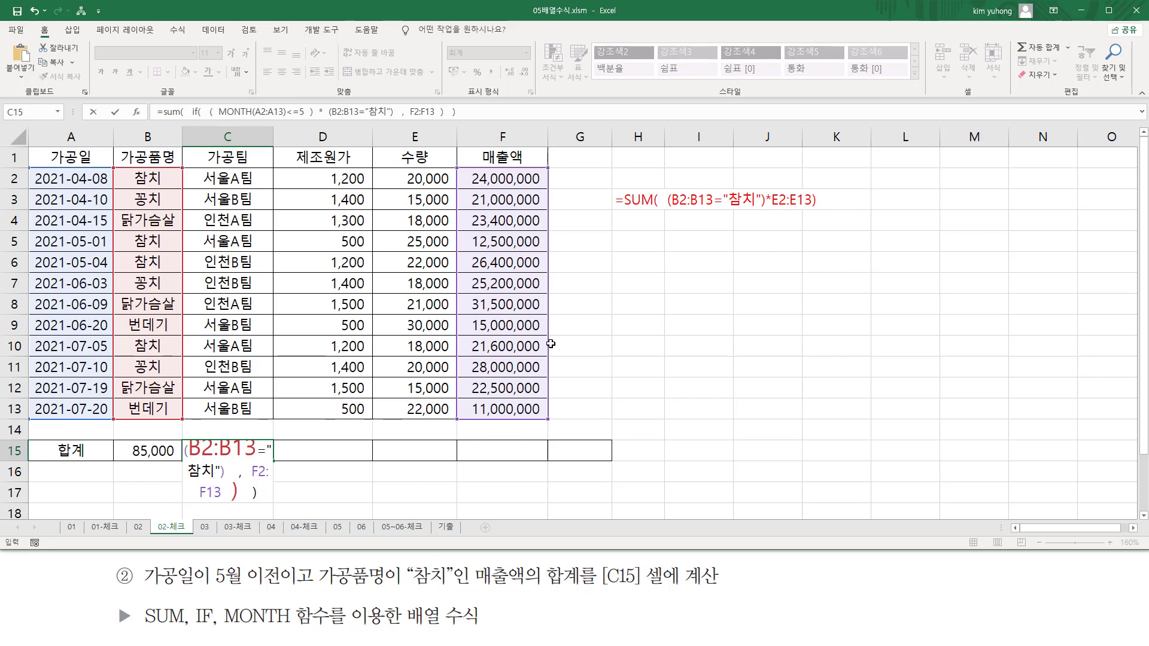
pyautogui.hotkey('ctrl', 'shift', 'Return')
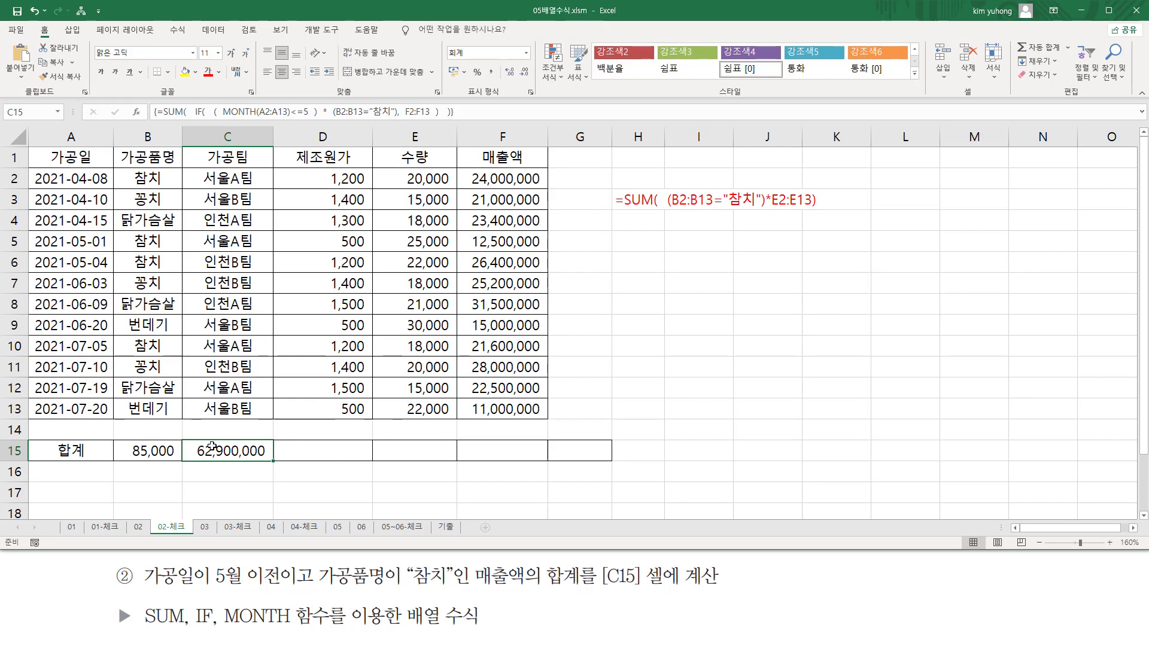
# Write the C15 formula =SUM(IF((MONTH(A2:A13)<=5)*(B2:B13="참치"),F2:F13)) as plain text in cell H4 and colour it red.
pyautogui.click(633, 228)
pyautogui.write("'")
pyautogui.write('=SUM( IF( ( MONTH(A2:A13)<=5 ) * (B2:B13="참치") , F2:F13 ) )')
pyautogui.press('Return')
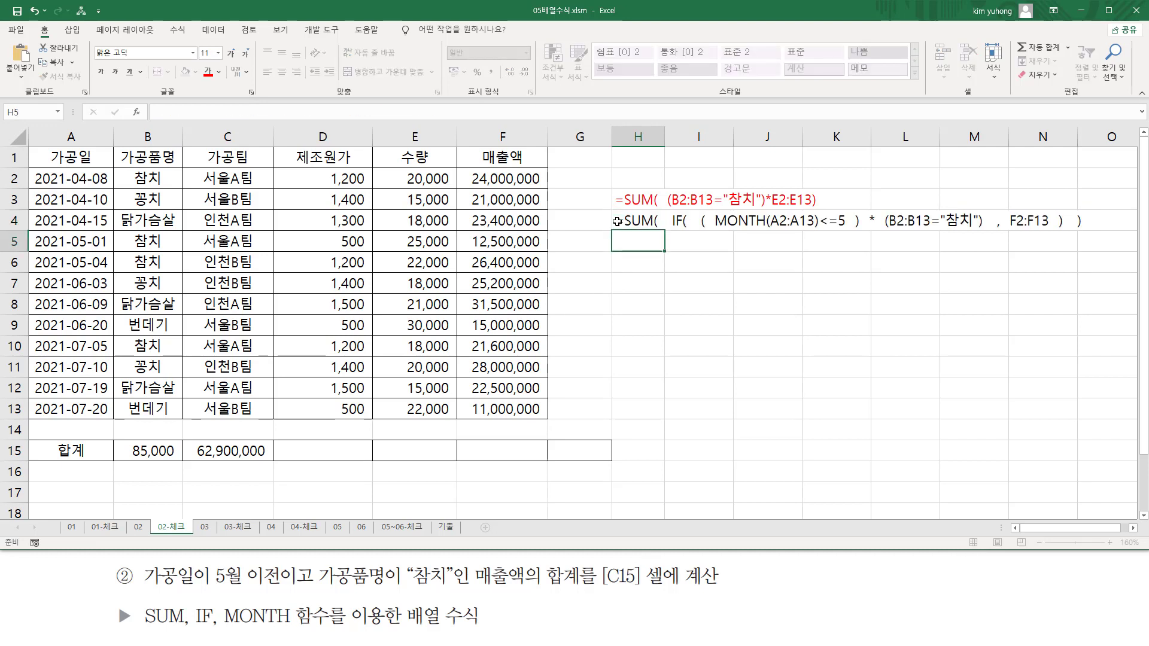
pyautogui.press('Up')
pyautogui.click(217, 69)
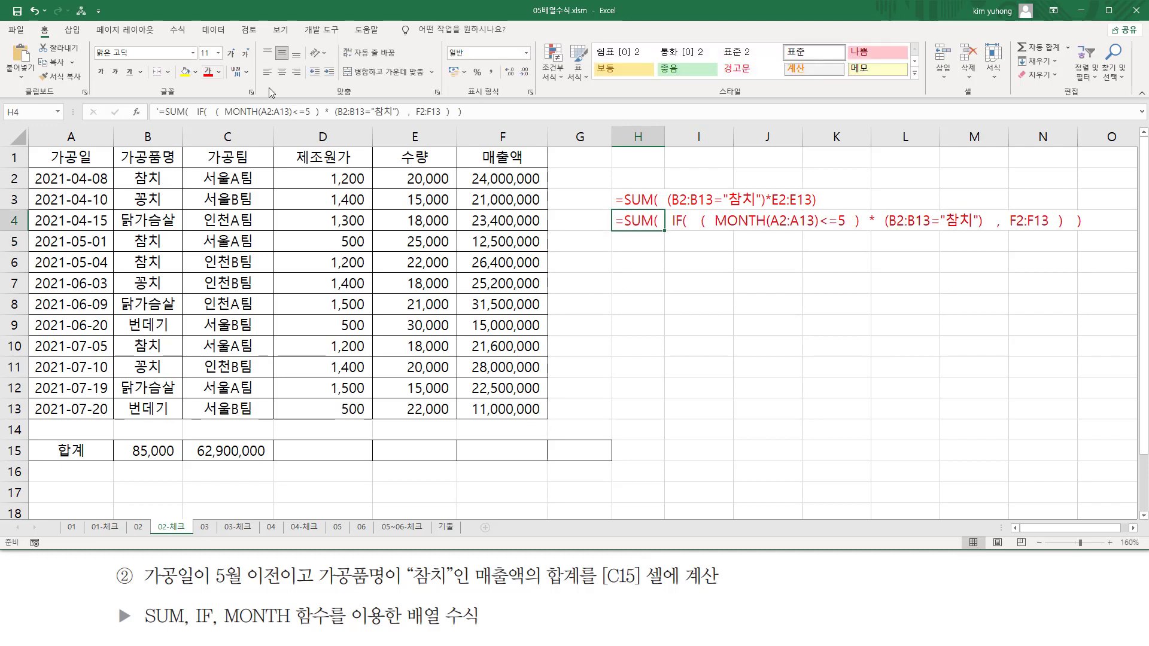
pyautogui.click(768, 369)
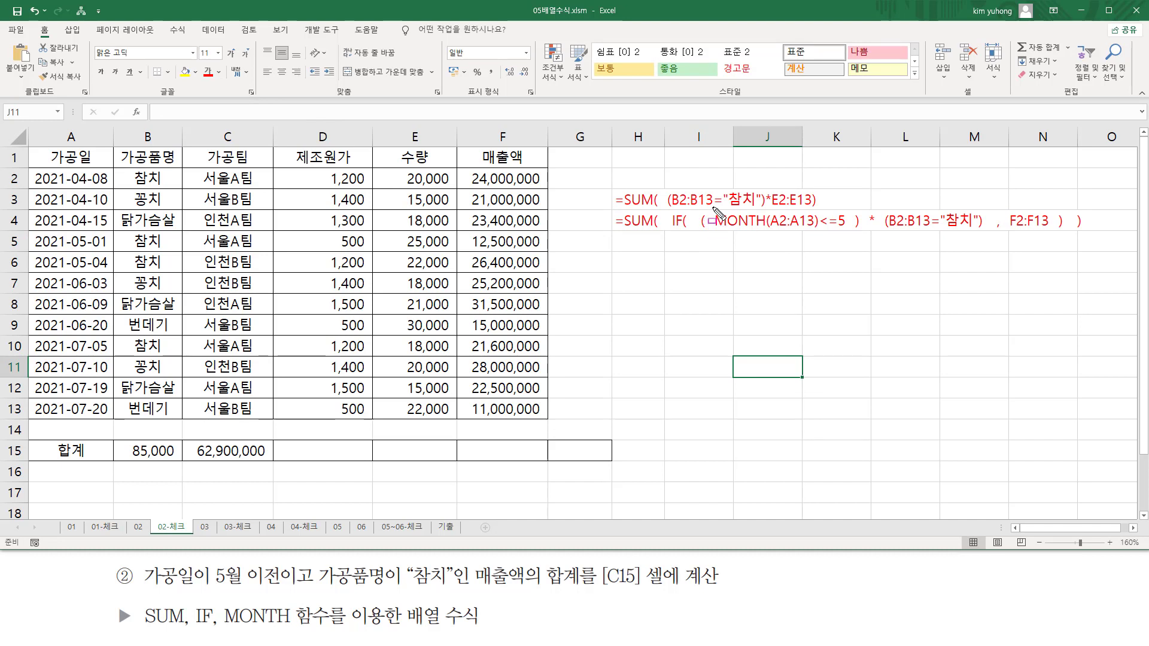
pyautogui.moveTo(712, 207)
pyautogui.mouseDown()
pyautogui.moveTo(759, 233)
pyautogui.moveTo(818, 237)
pyautogui.mouseUp()
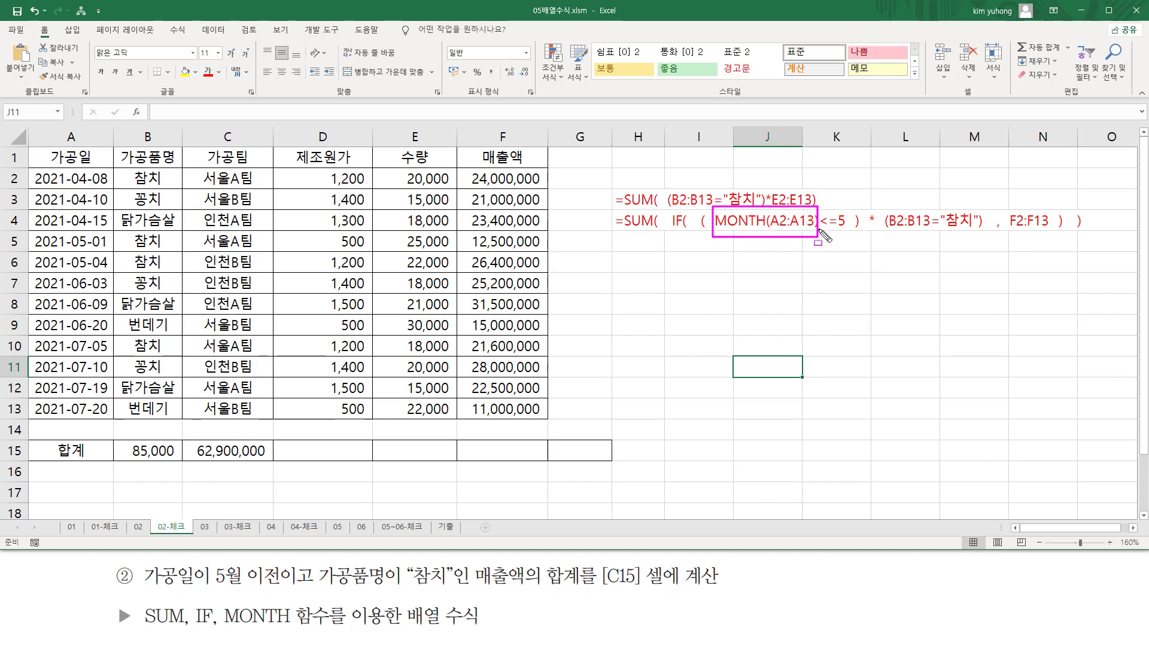
pyautogui.moveTo(817, 229); pyautogui.dragTo(847, 230)
pyautogui.moveTo(700, 207)
pyautogui.mouseDown()
pyautogui.moveTo(770, 236)
pyautogui.moveTo(861, 239)
pyautogui.mouseUp()
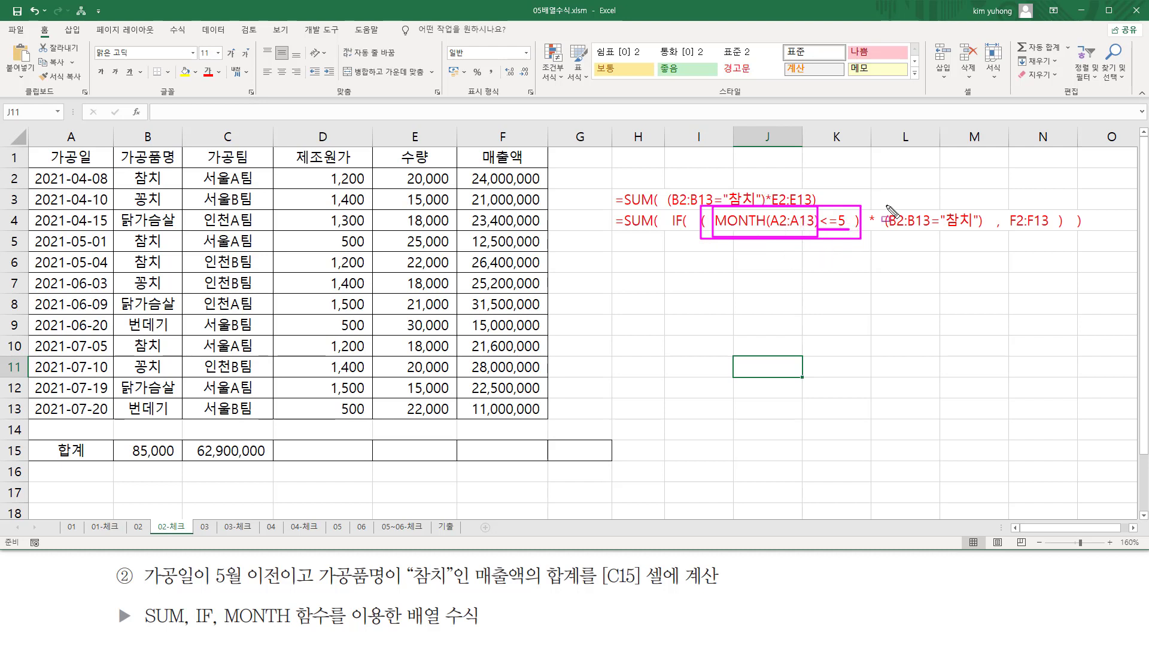
pyautogui.moveTo(887, 205); pyautogui.dragTo(986, 239)
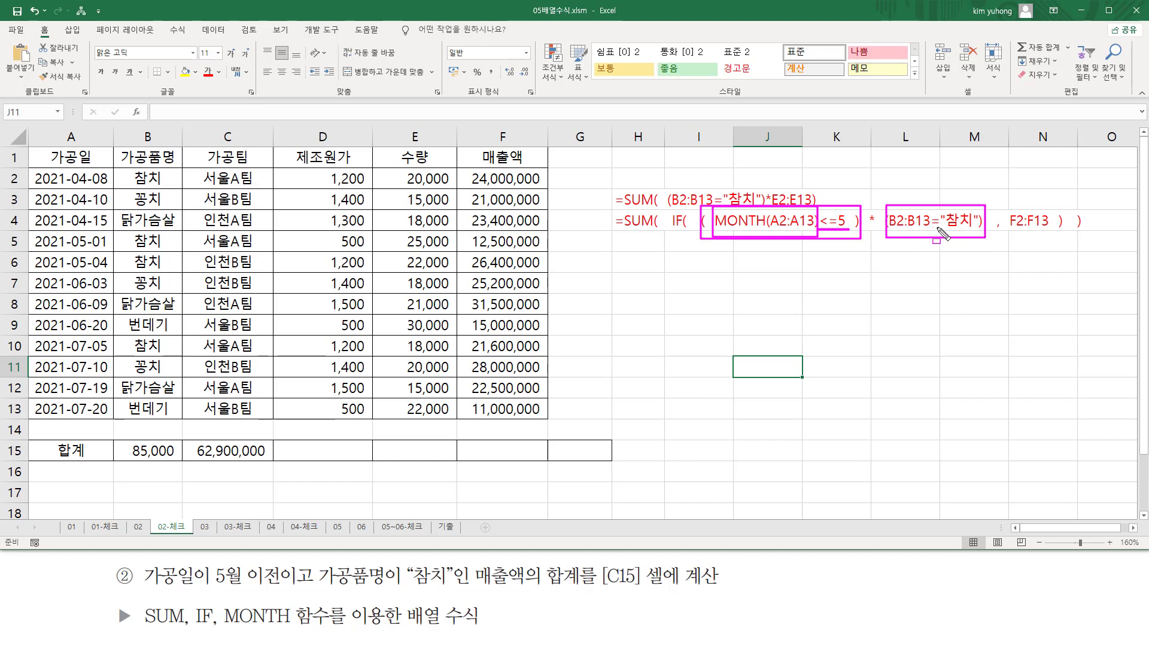
pyautogui.press('e')
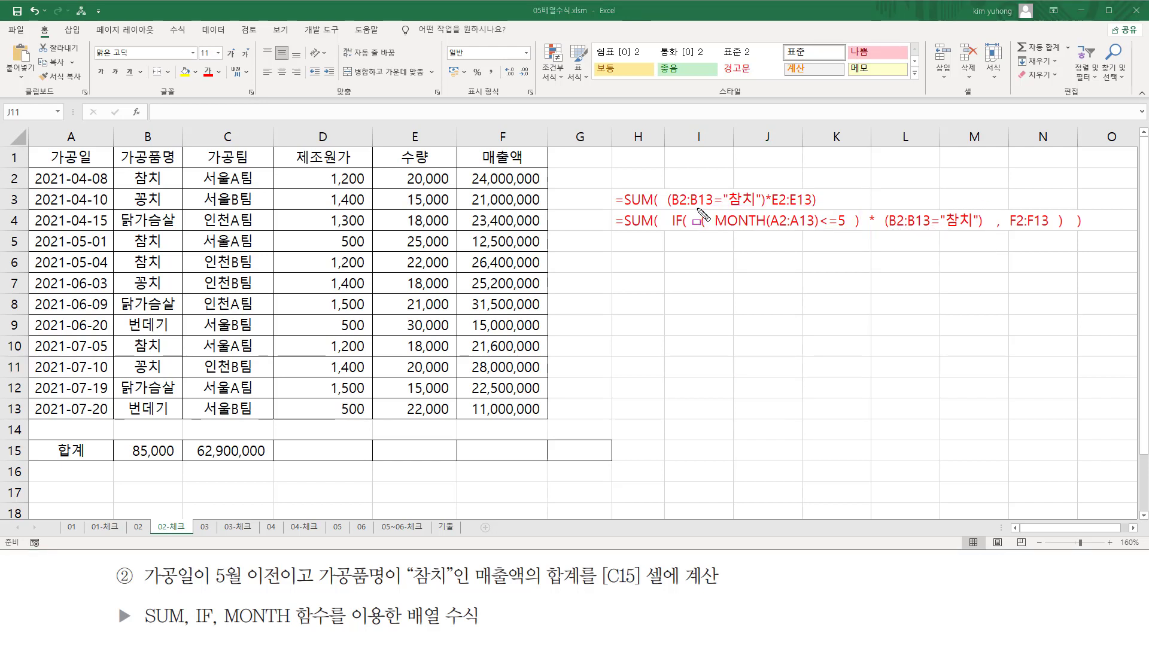
pyautogui.moveTo(697, 209)
pyautogui.mouseDown()
pyautogui.moveTo(815, 242)
pyautogui.moveTo(990, 242)
pyautogui.moveTo(1048, 229)
pyautogui.mouseUp()
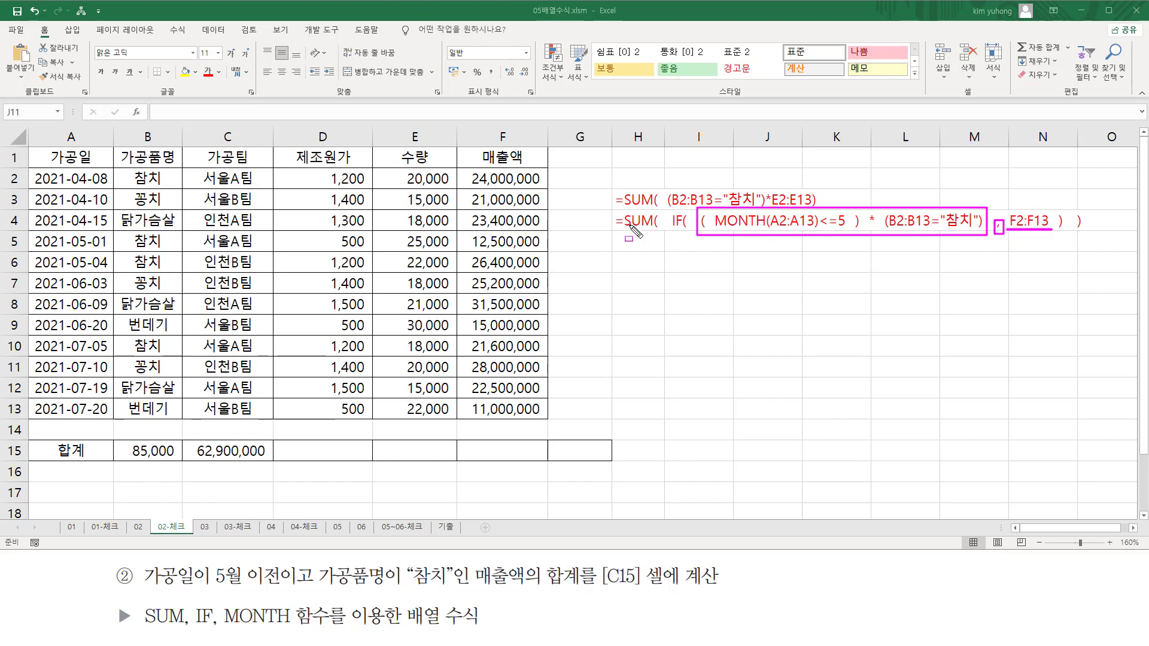
pyautogui.moveTo(621, 229)
pyautogui.mouseDown()
pyautogui.moveTo(653, 229)
pyautogui.moveTo(654, 248)
pyautogui.moveTo(1083, 247)
pyautogui.mouseUp()
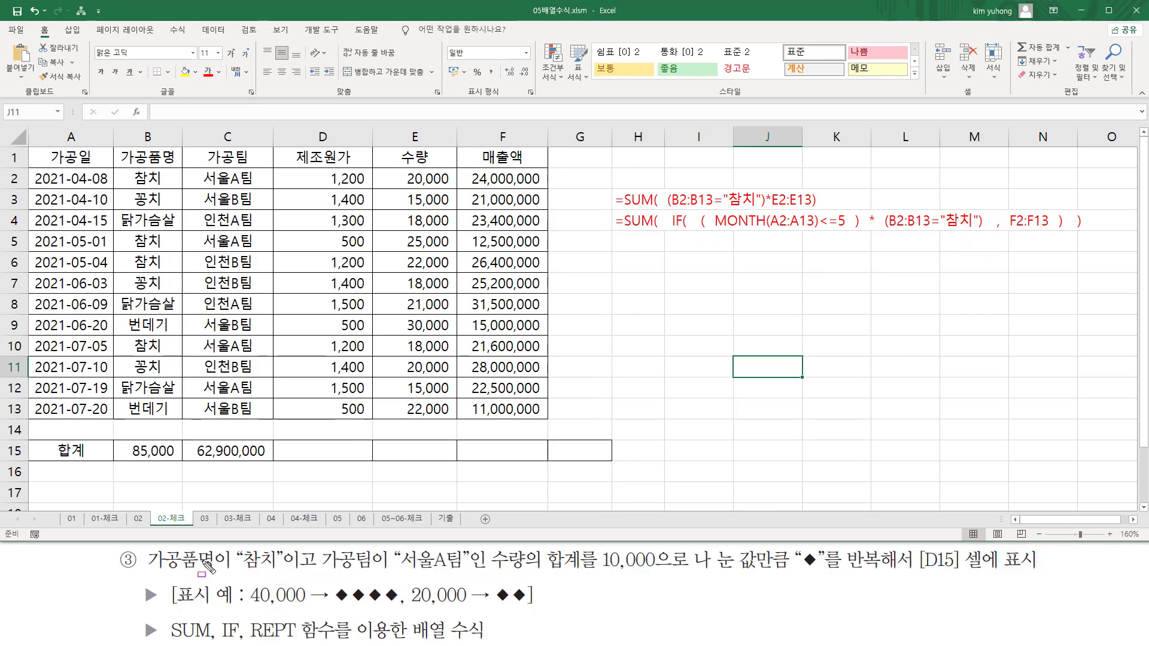
# Examine the third task's criteria for cell D15, its source columns, the 10,000 divisor, the repeated symbol and the required SUM, IF and REPT functions.
pyautogui.moveTo(143, 571)
pyautogui.mouseDown()
pyautogui.moveTo(289, 569)
pyautogui.moveTo(287, 546)
pyautogui.mouseUp()
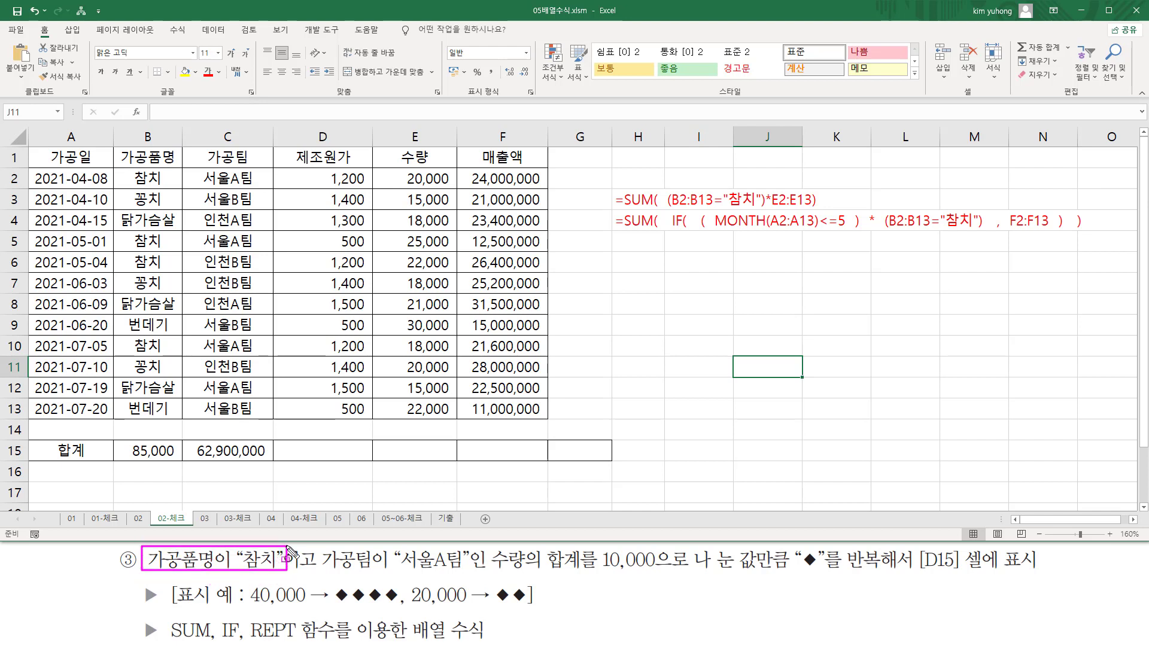
pyautogui.moveTo(114, 168)
pyautogui.mouseDown()
pyautogui.moveTo(151, 346)
pyautogui.moveTo(185, 426)
pyautogui.mouseUp()
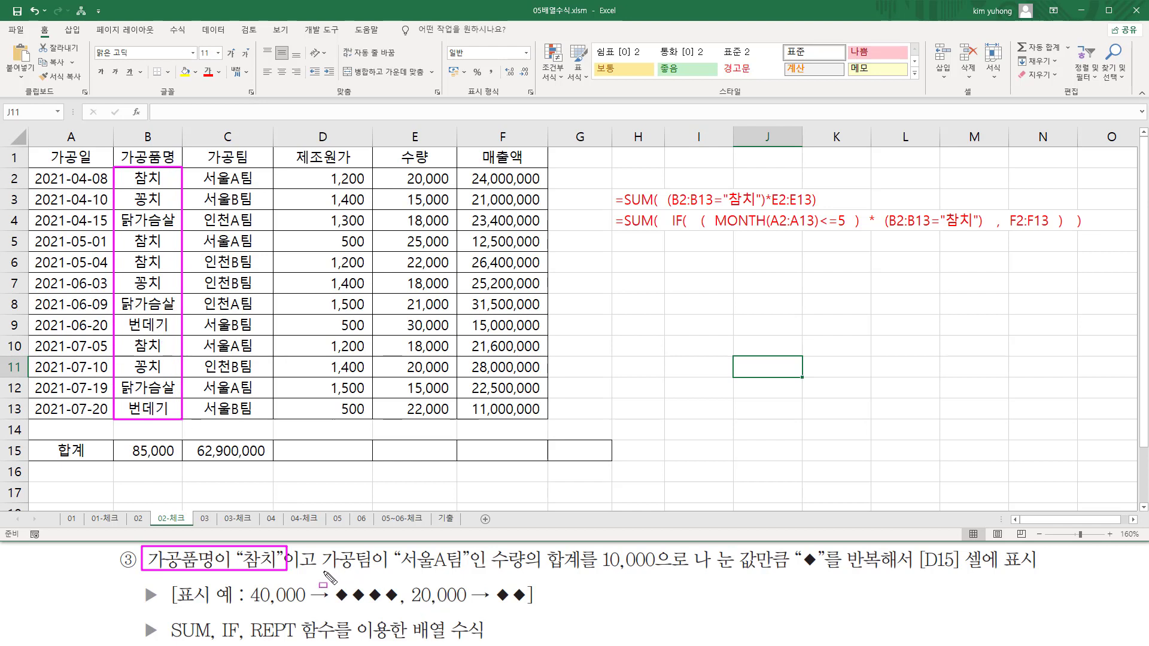
pyautogui.moveTo(328, 574)
pyautogui.mouseDown()
pyautogui.moveTo(482, 589)
pyautogui.moveTo(472, 551)
pyautogui.mouseUp()
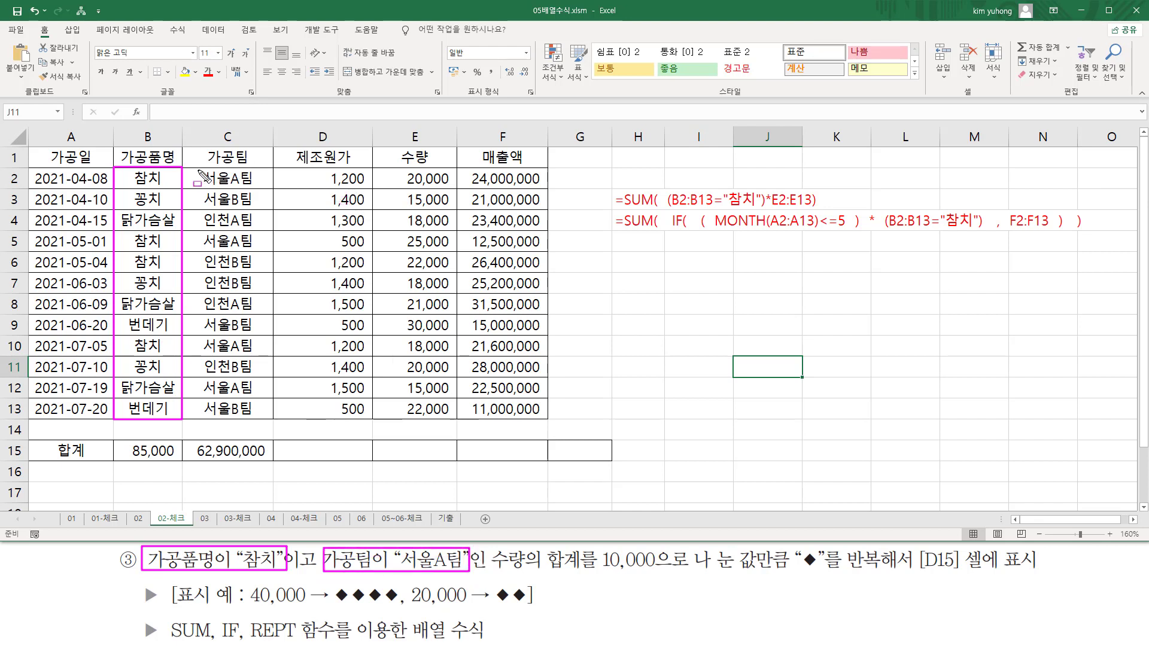
pyautogui.moveTo(199, 169); pyautogui.dragTo(257, 419)
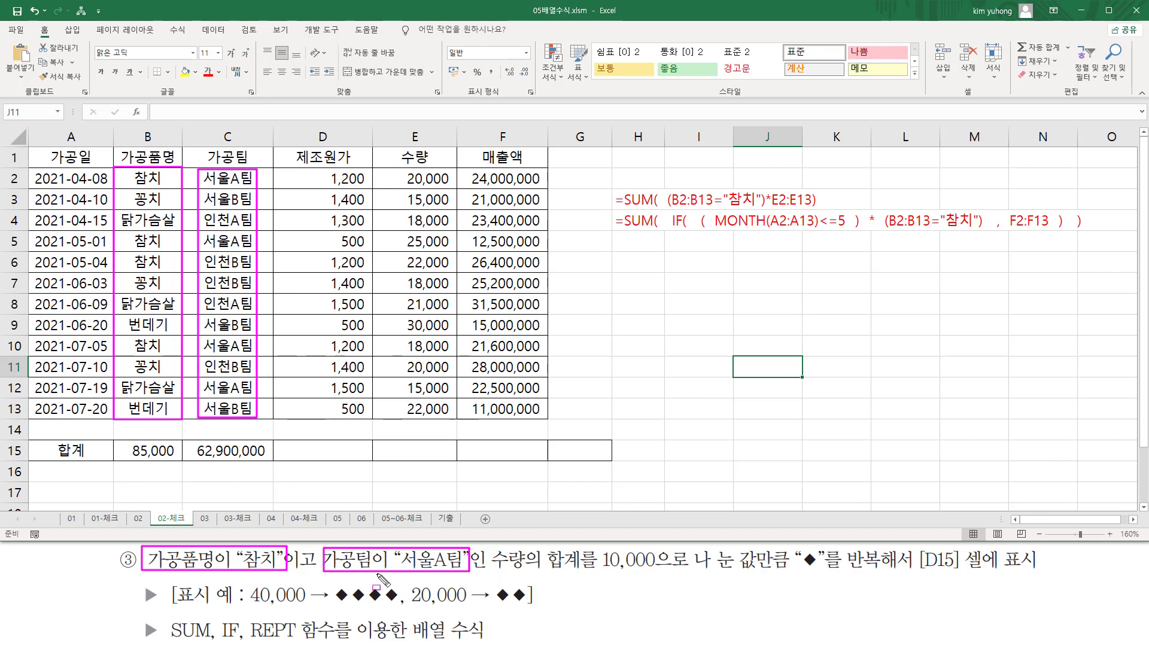
pyautogui.moveTo(487, 573); pyautogui.dragTo(581, 548)
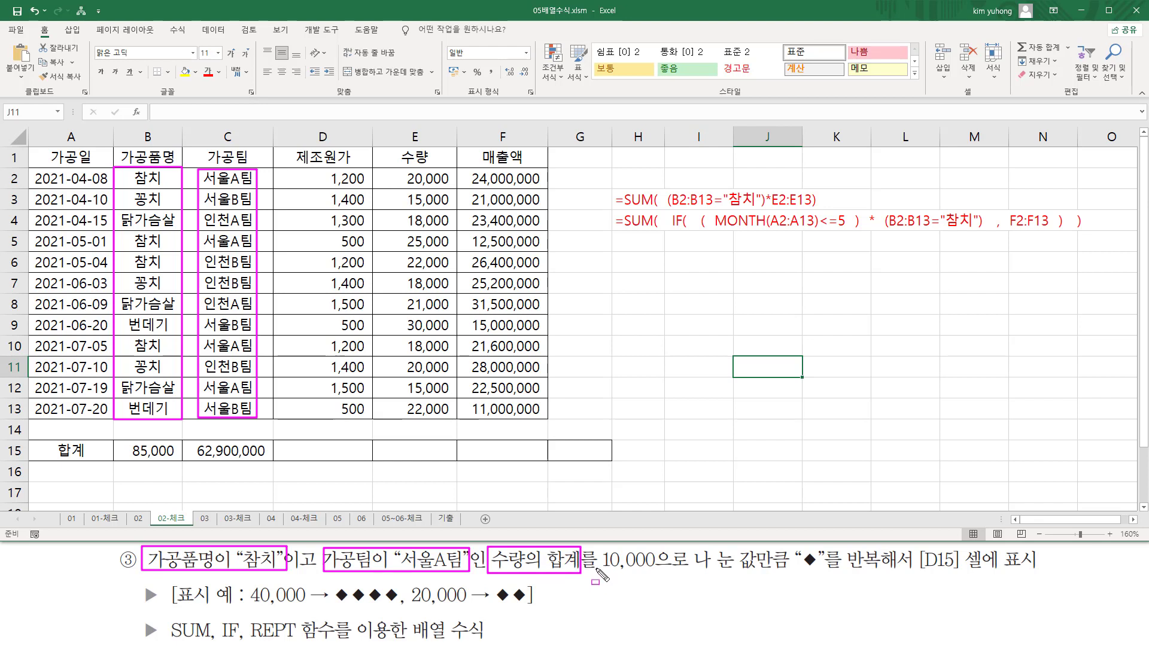
pyautogui.moveTo(600, 571); pyautogui.dragTo(886, 573)
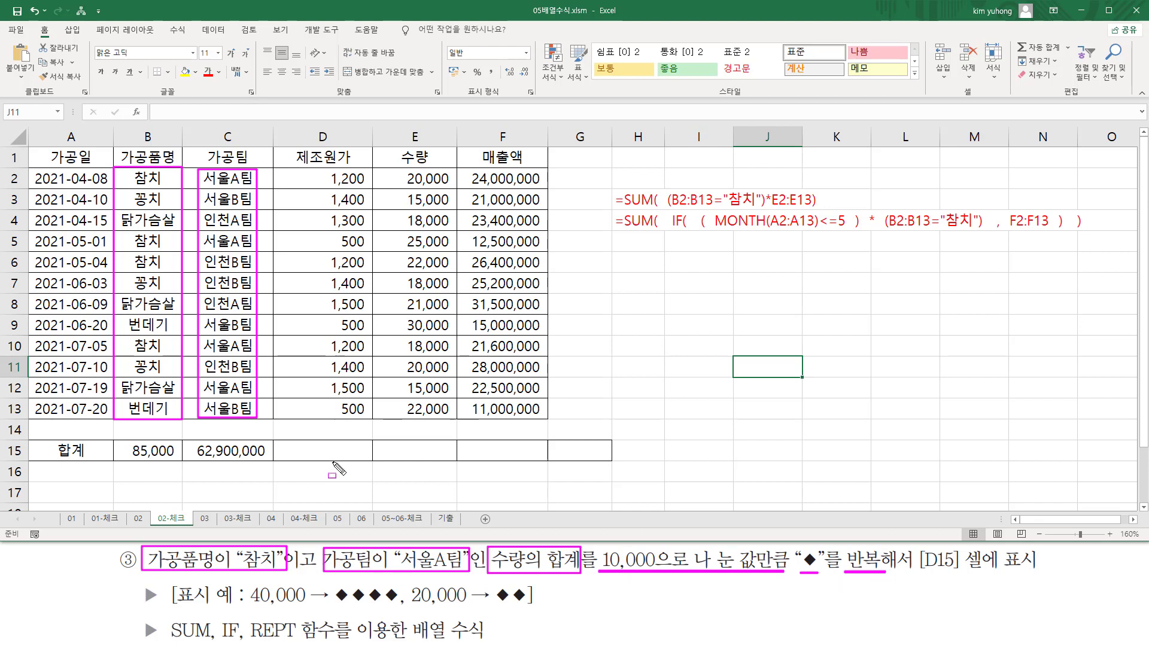
pyautogui.moveTo(289, 443); pyautogui.dragTo(353, 459)
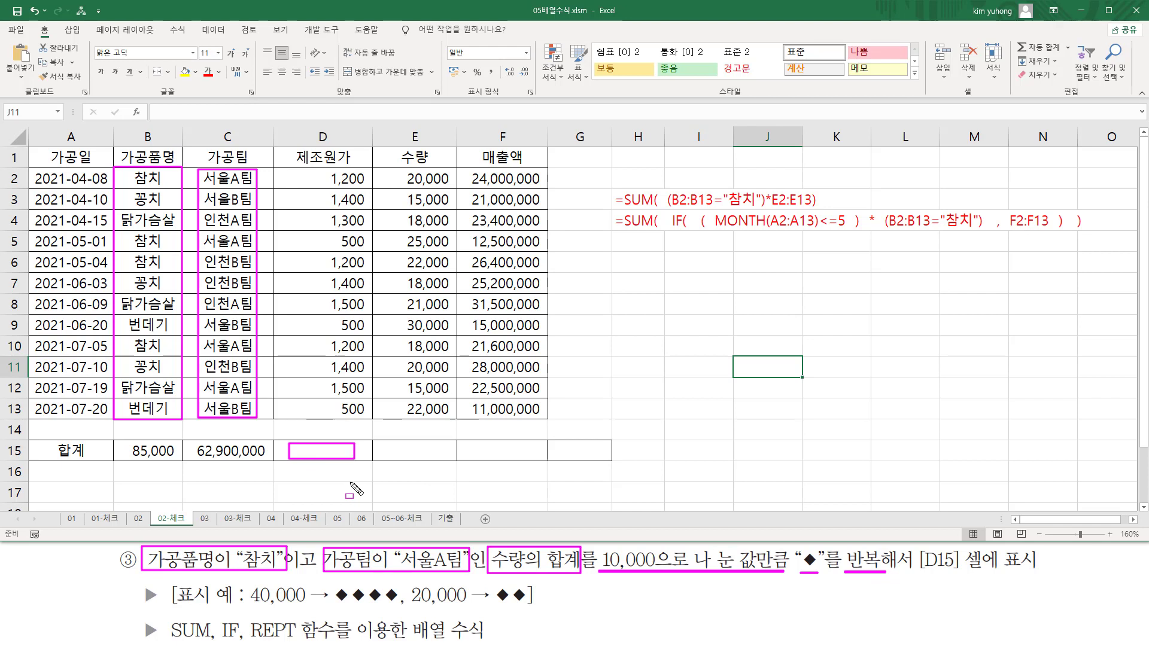
pyautogui.press('Escape')
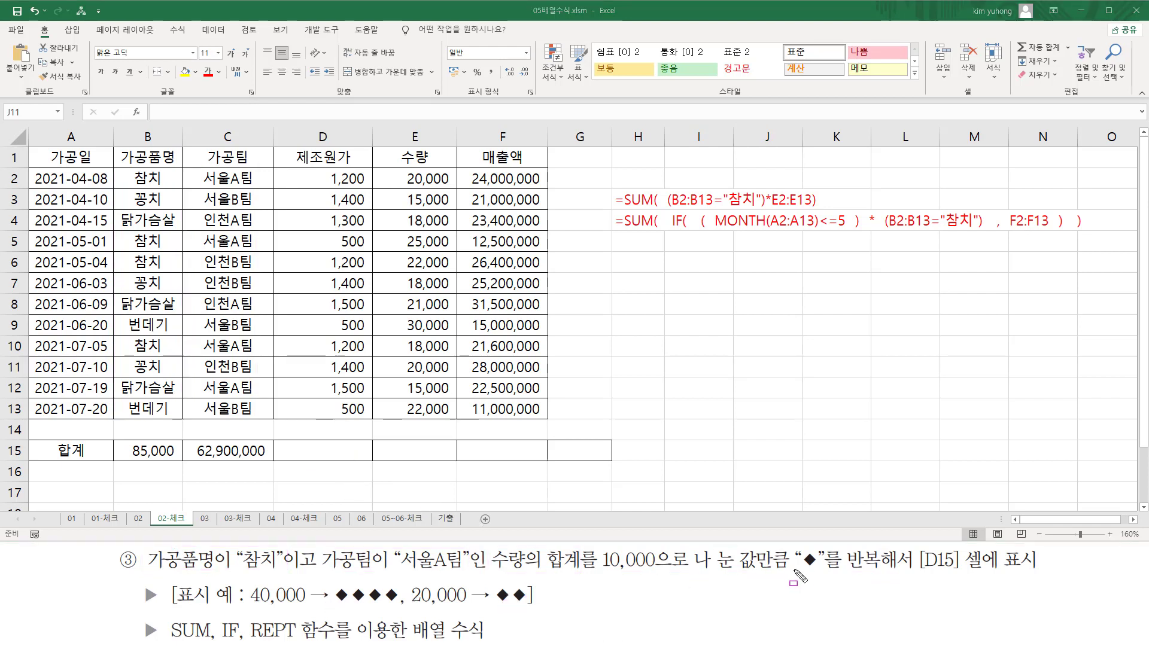
pyautogui.moveTo(796, 568); pyautogui.dragTo(821, 568)
pyautogui.moveTo(246, 611)
pyautogui.mouseDown()
pyautogui.moveTo(287, 642)
pyautogui.moveTo(335, 643)
pyautogui.mouseUp()
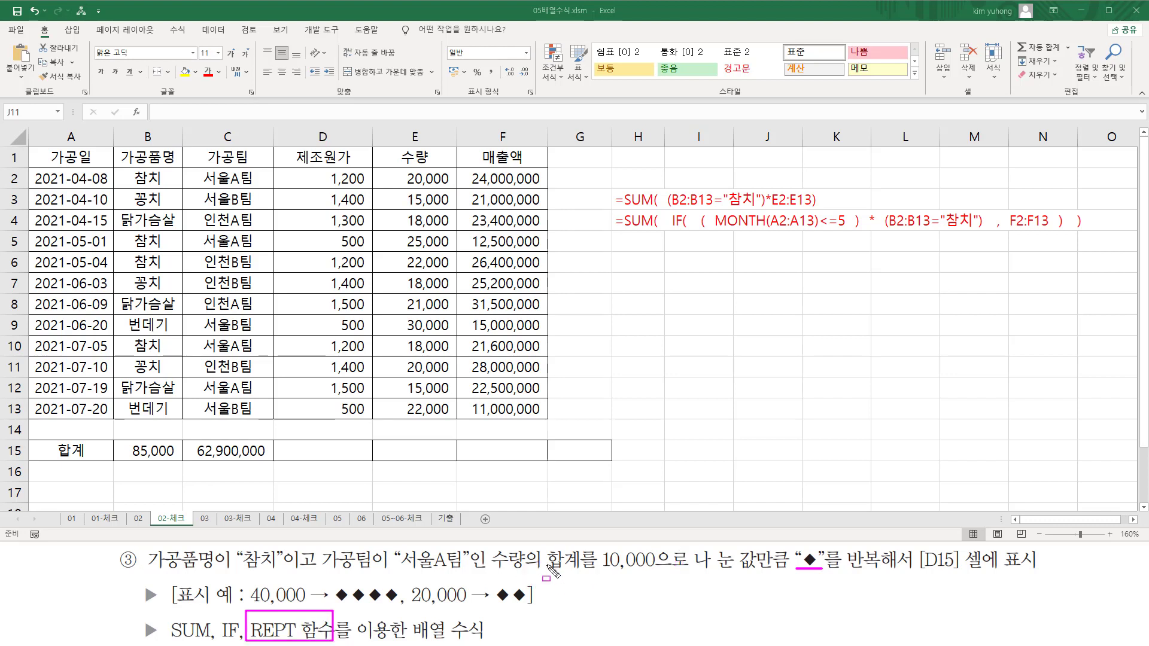
pyautogui.moveTo(171, 611); pyautogui.dragTo(239, 642)
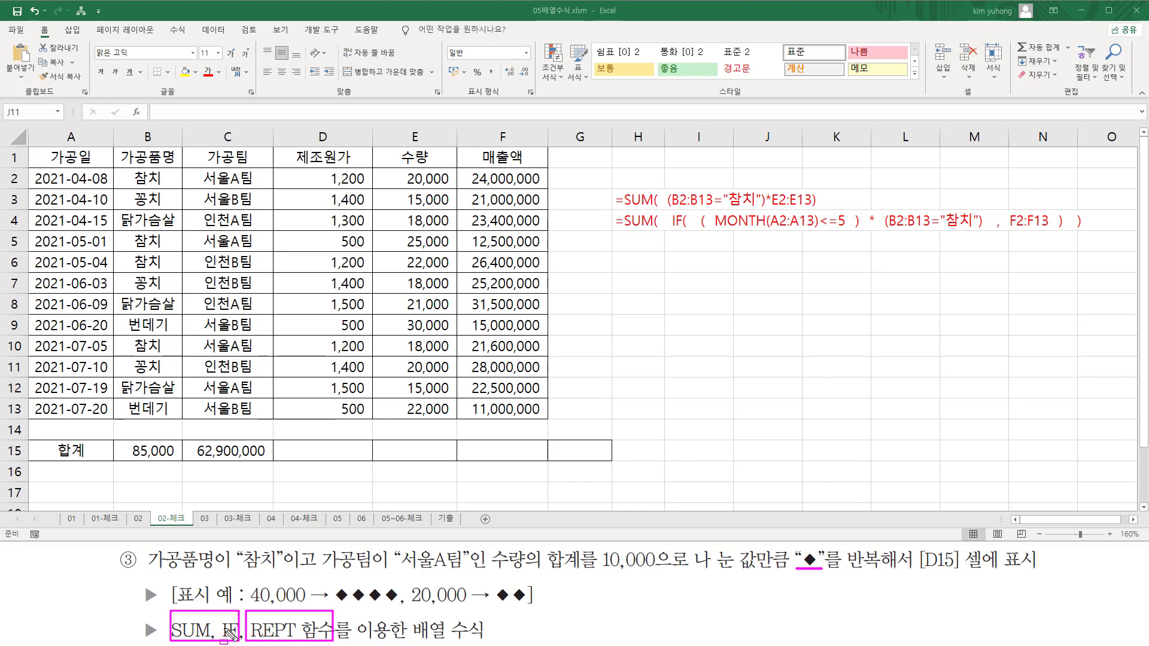
pyautogui.press('Escape')
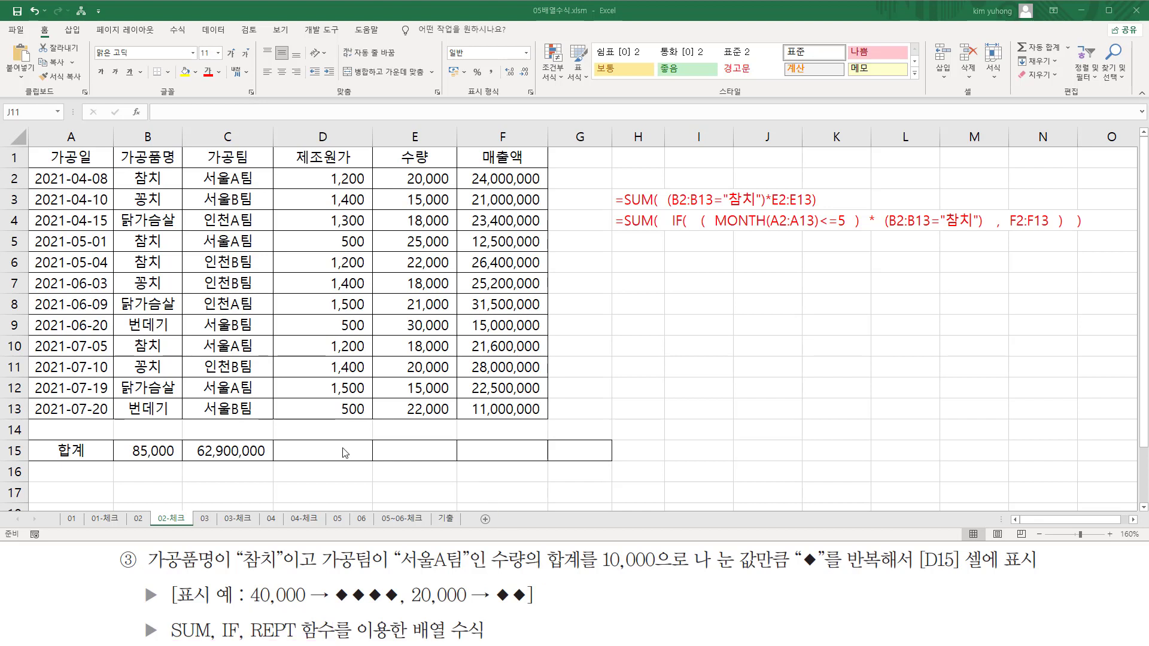
# Start the D15 formula with SUM and a nested IF whose first condition is (B2:B13="참치").
pyautogui.click(354, 457)
pyautogui.write('=')
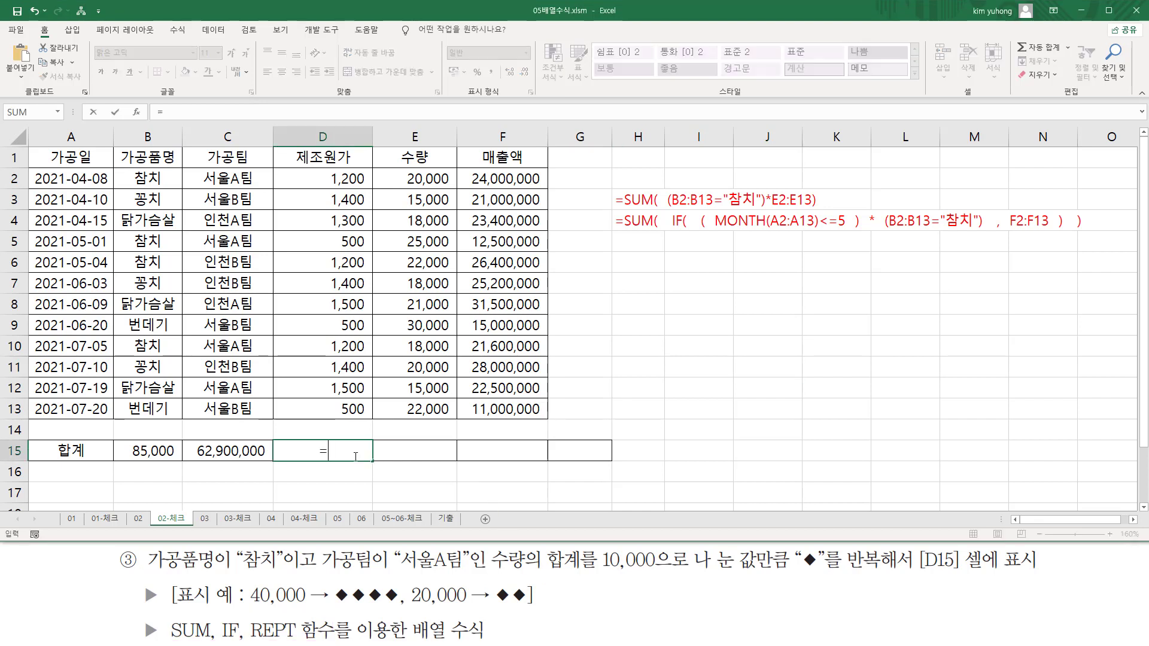
pyautogui.write('녀ㅡ(')
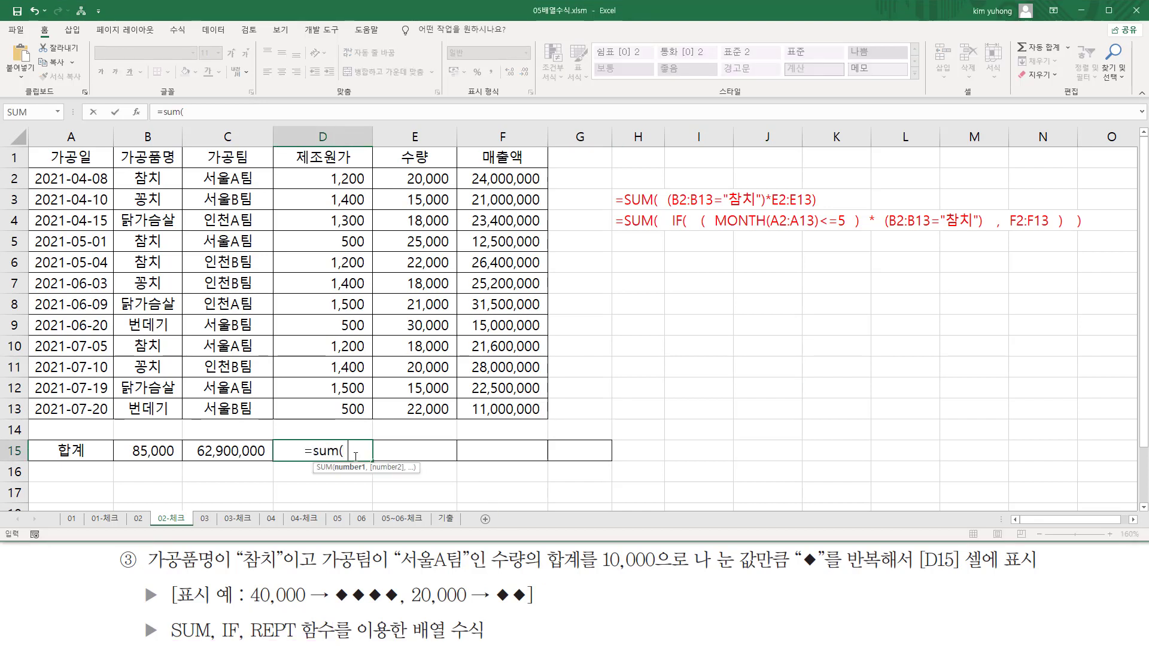
pyautogui.write('   if(')
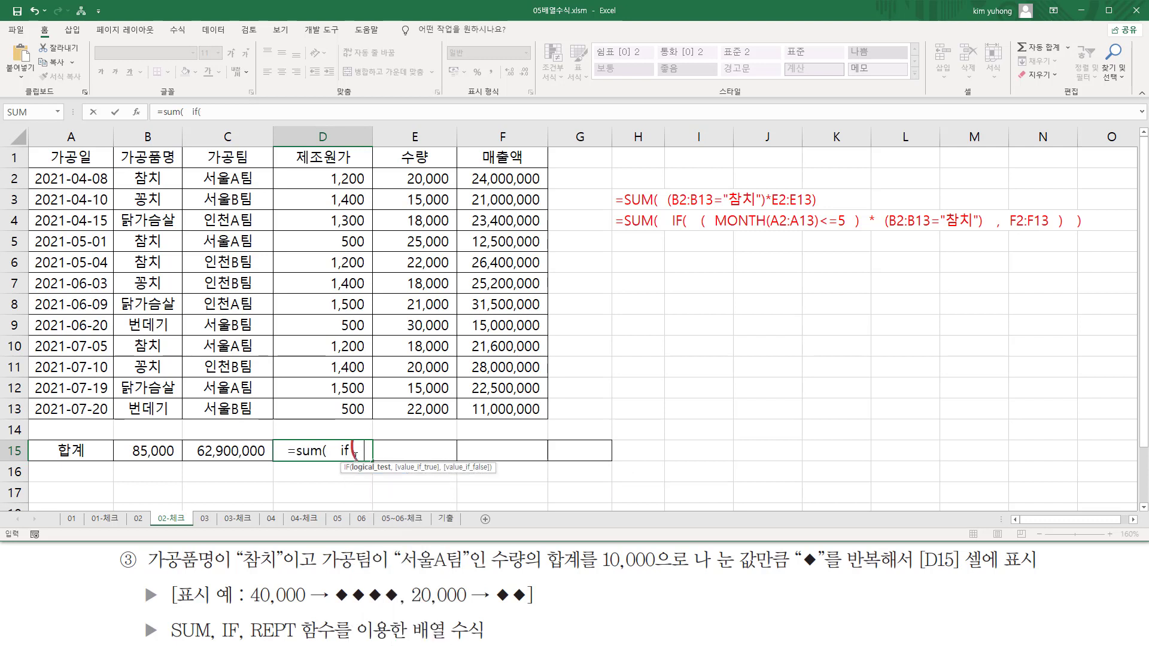
pyautogui.write('   (')
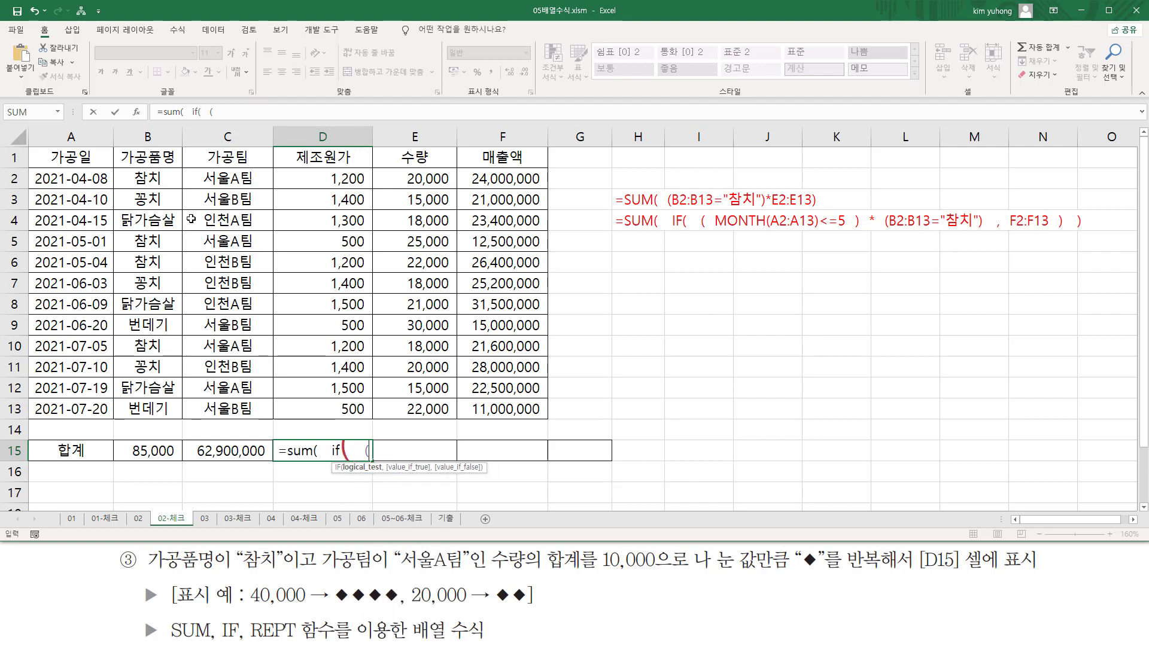
pyautogui.moveTo(147, 179); pyautogui.dragTo(143, 414)
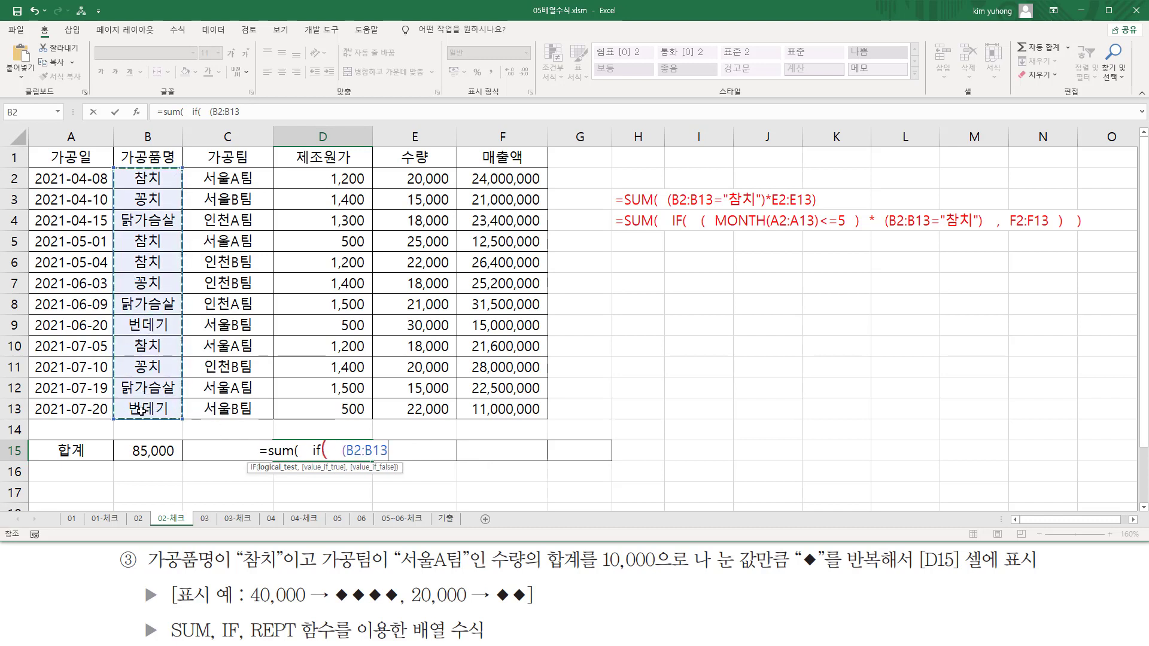
pyautogui.write('="참치')
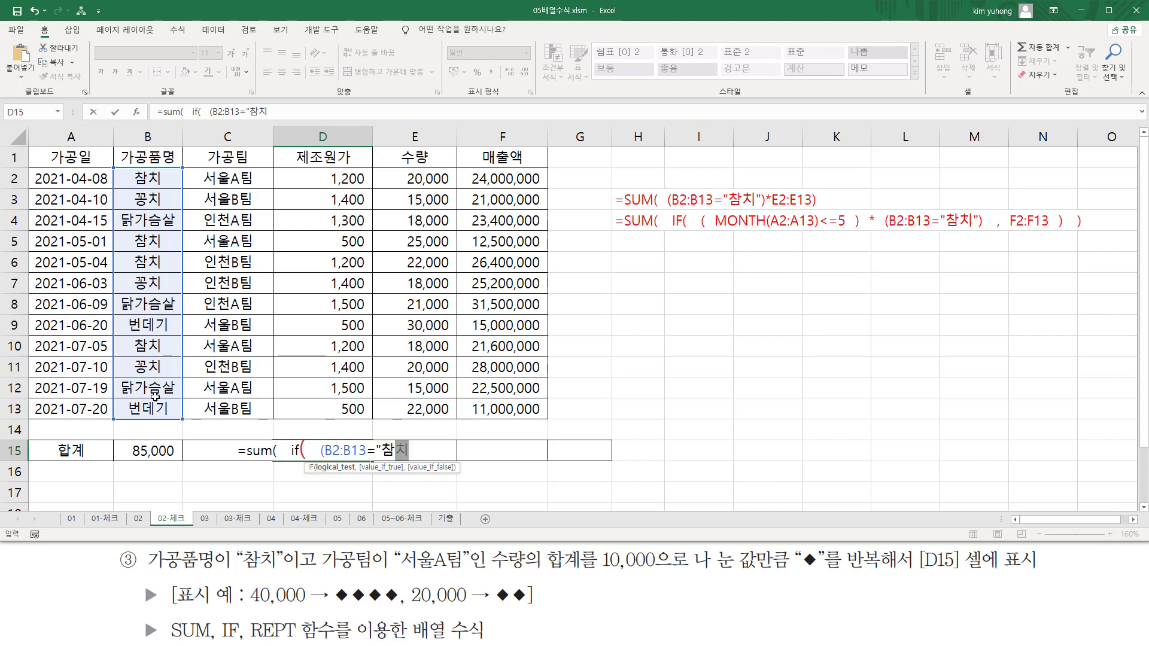
pyautogui.write('"')
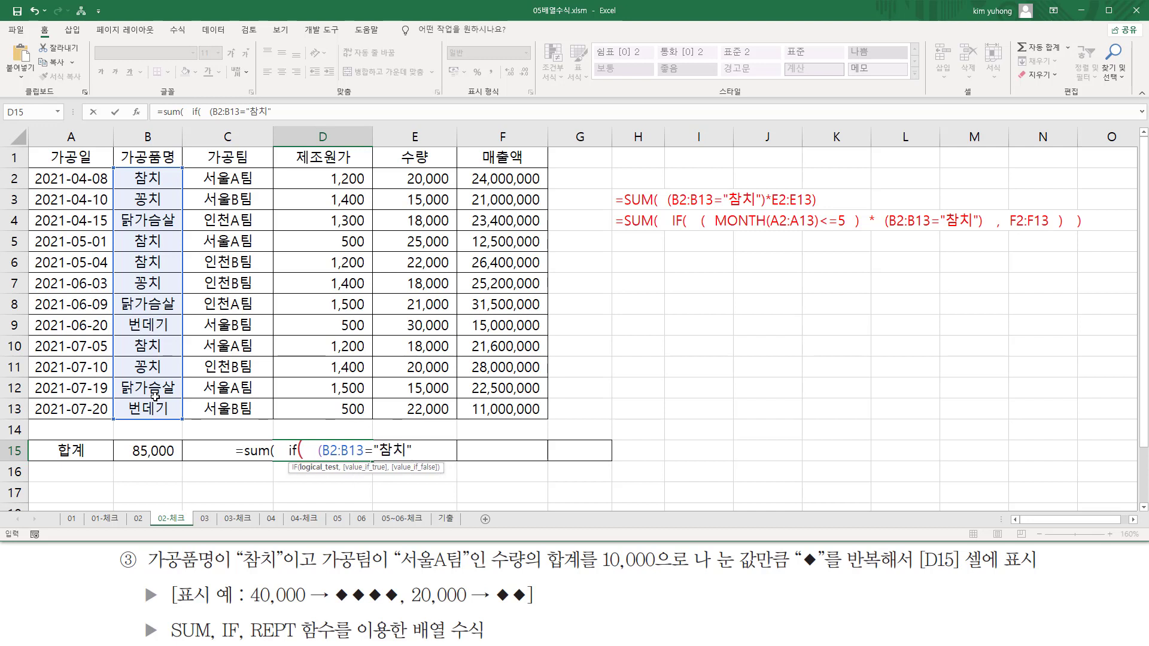
pyautogui.write(')')
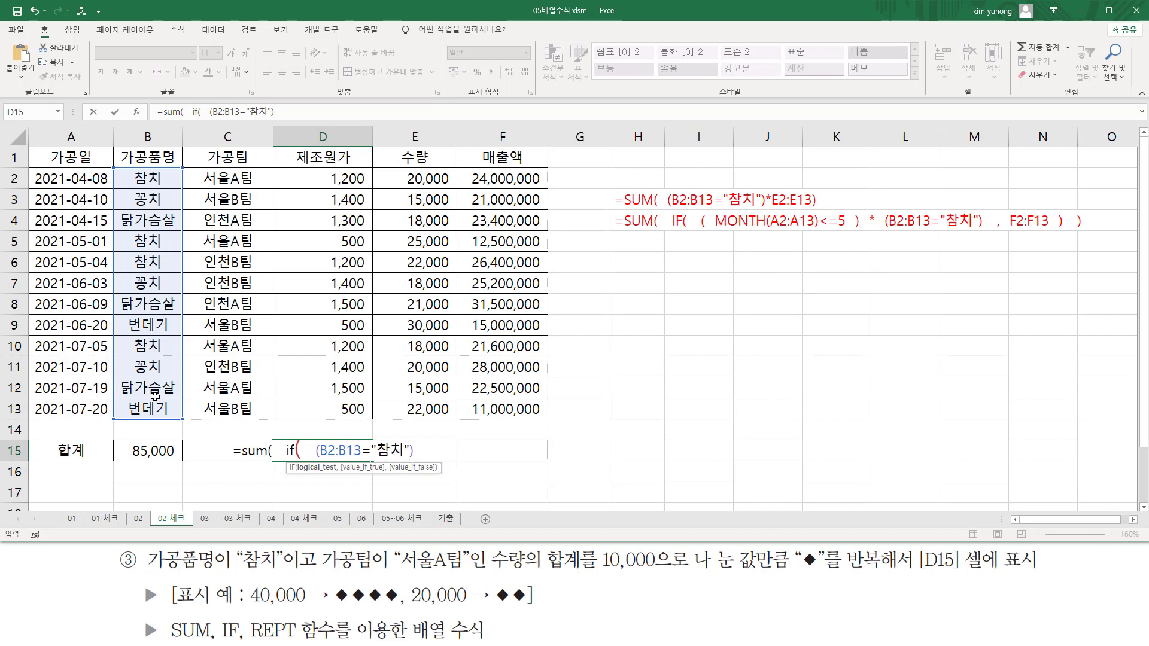
# Multiply the product-name condition in the D15 formula by a second condition, (C2:C13="서울A팀").
pyautogui.write('  *')
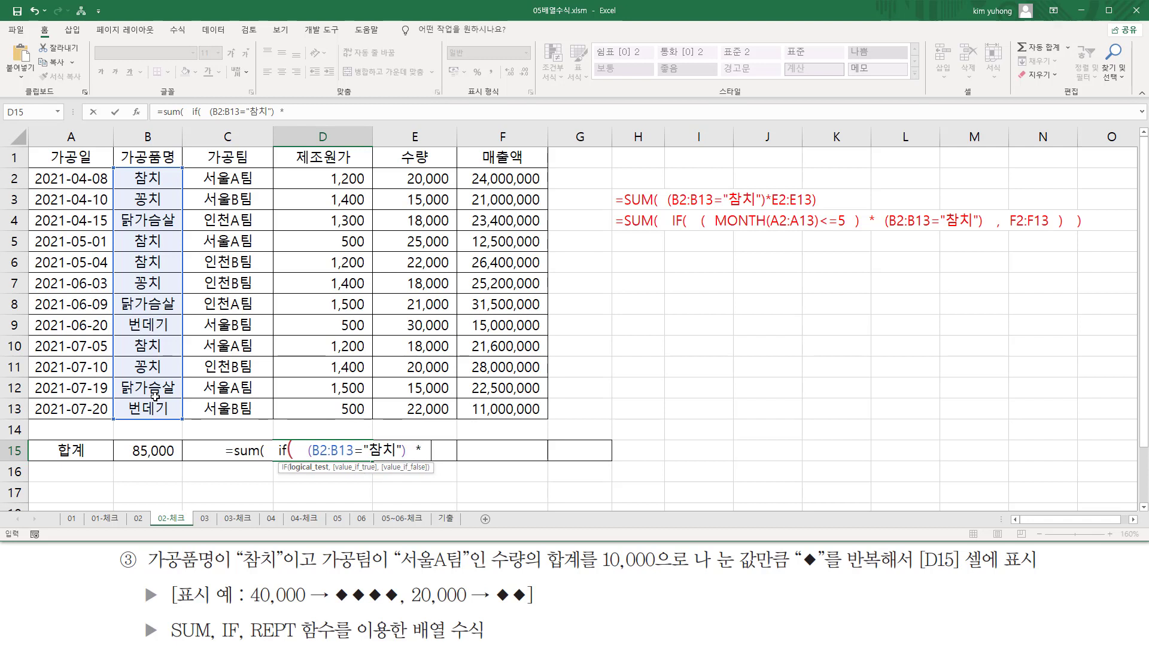
pyautogui.write('  (')
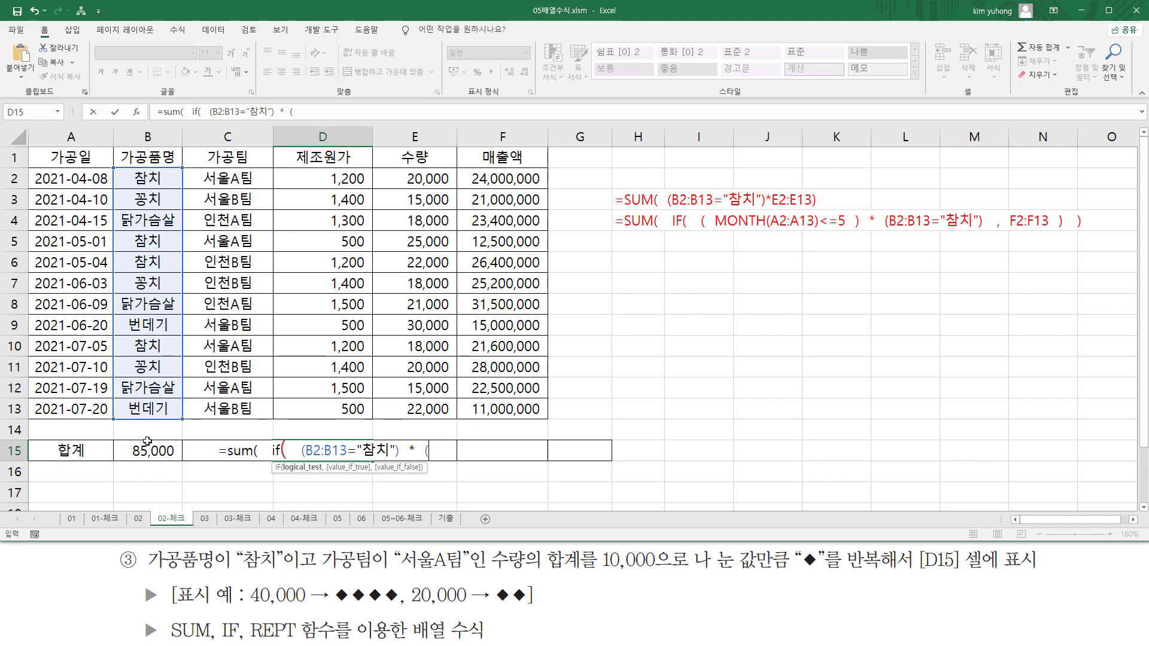
pyautogui.moveTo(232, 177); pyautogui.dragTo(228, 409)
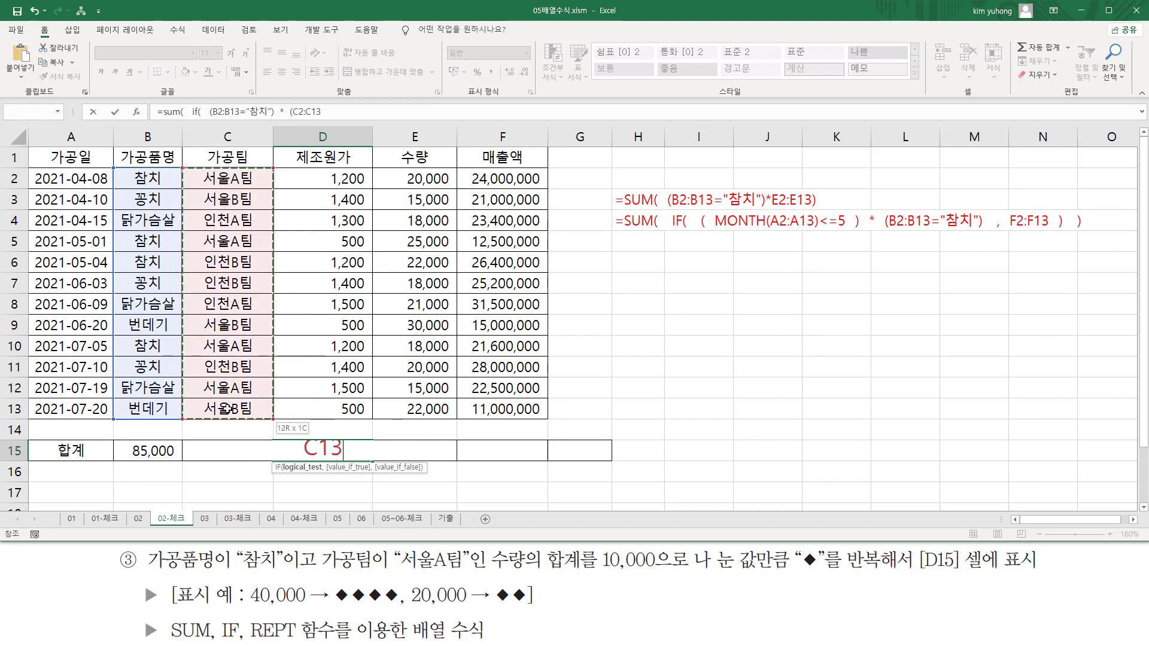
pyautogui.write('=')
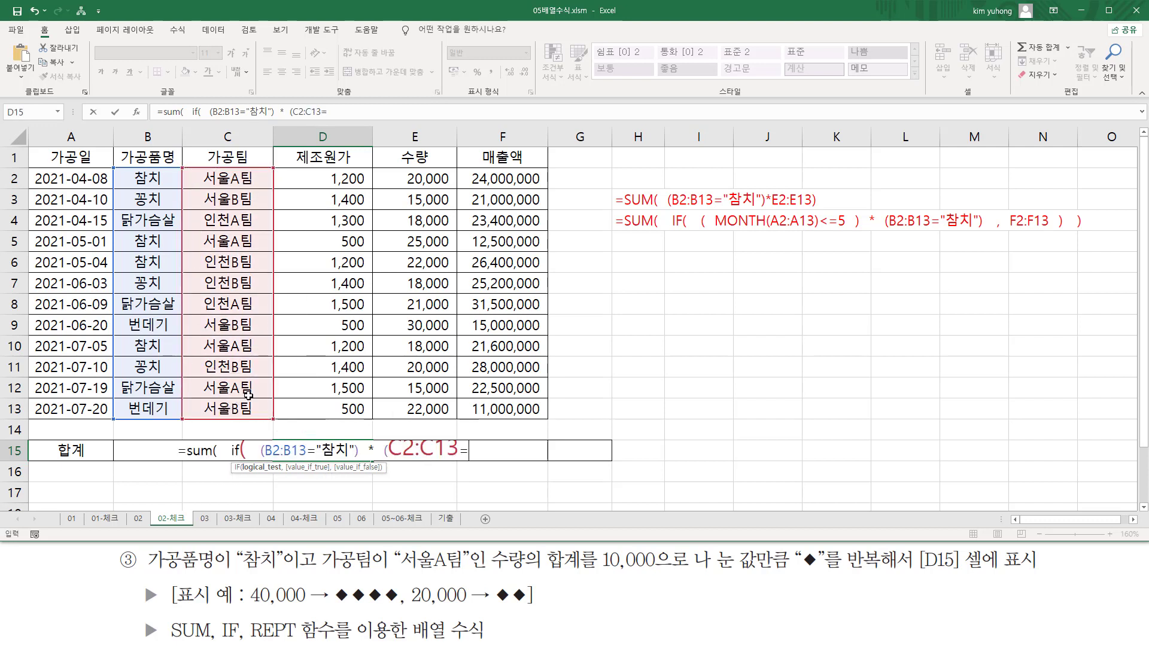
pyautogui.write('"tj')
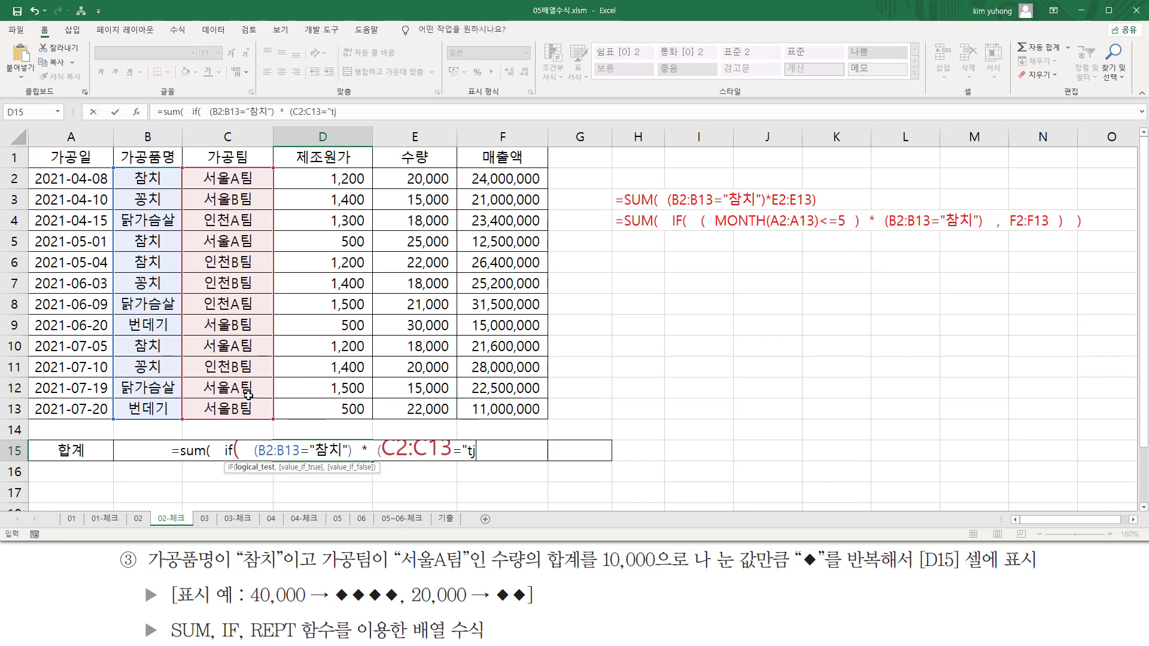
pyautogui.press('BackSpace')
pyautogui.press('BackSpace')
pyautogui.press('Hangul')
pyautogui.write('서우')
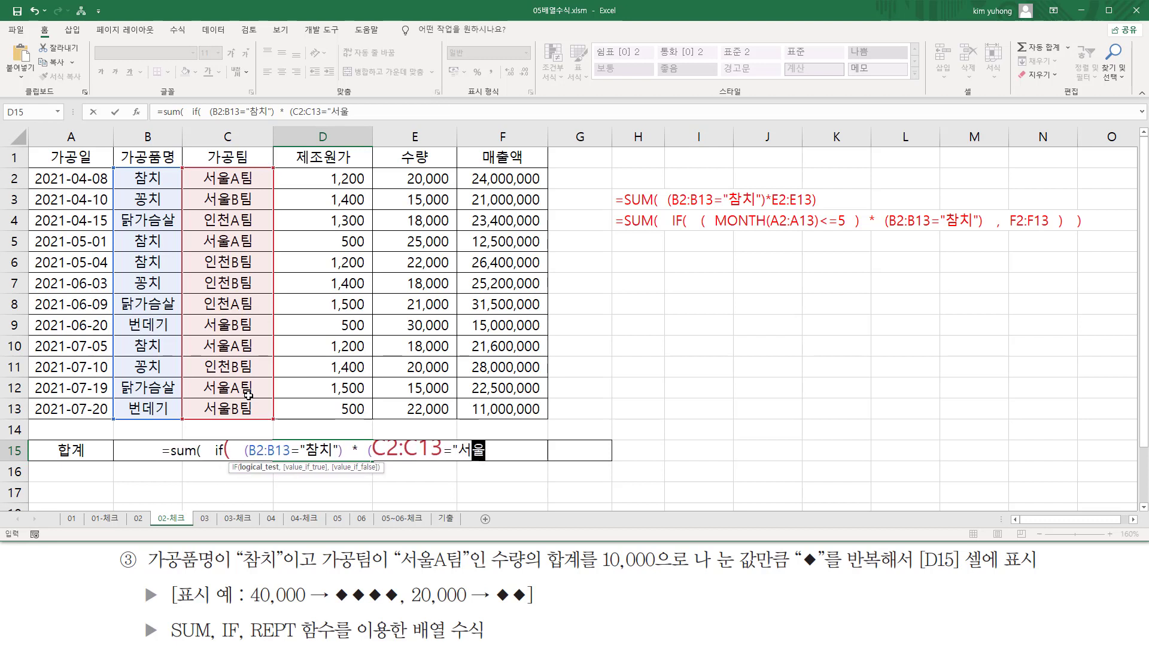
pyautogui.write('A팀')
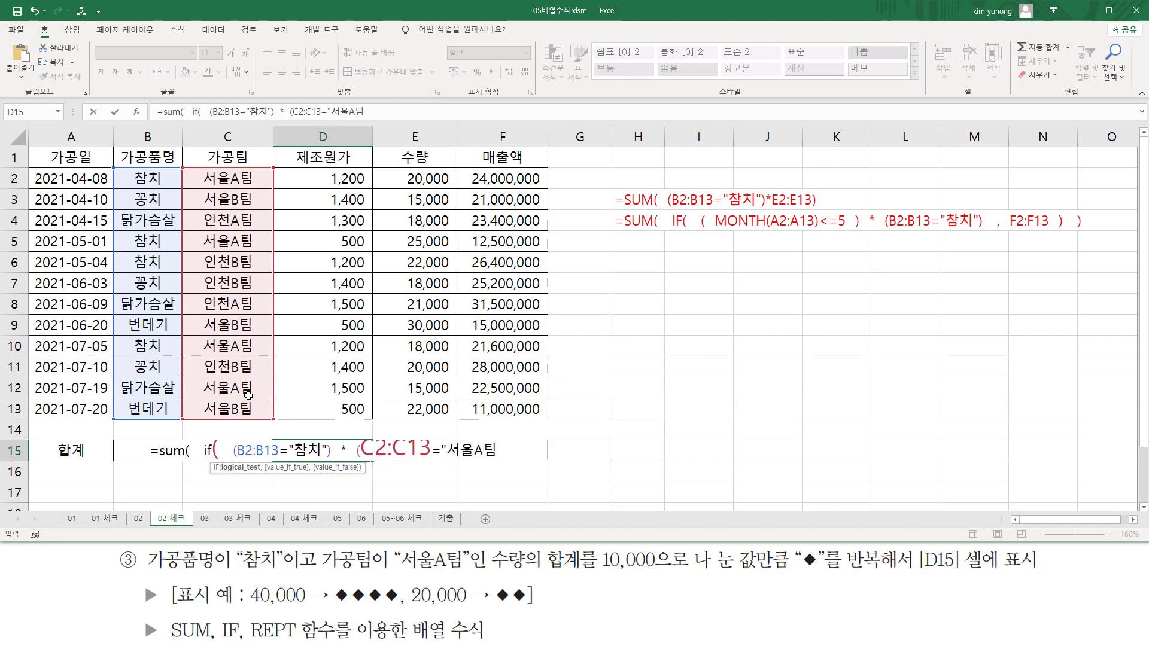
pyautogui.write('"')
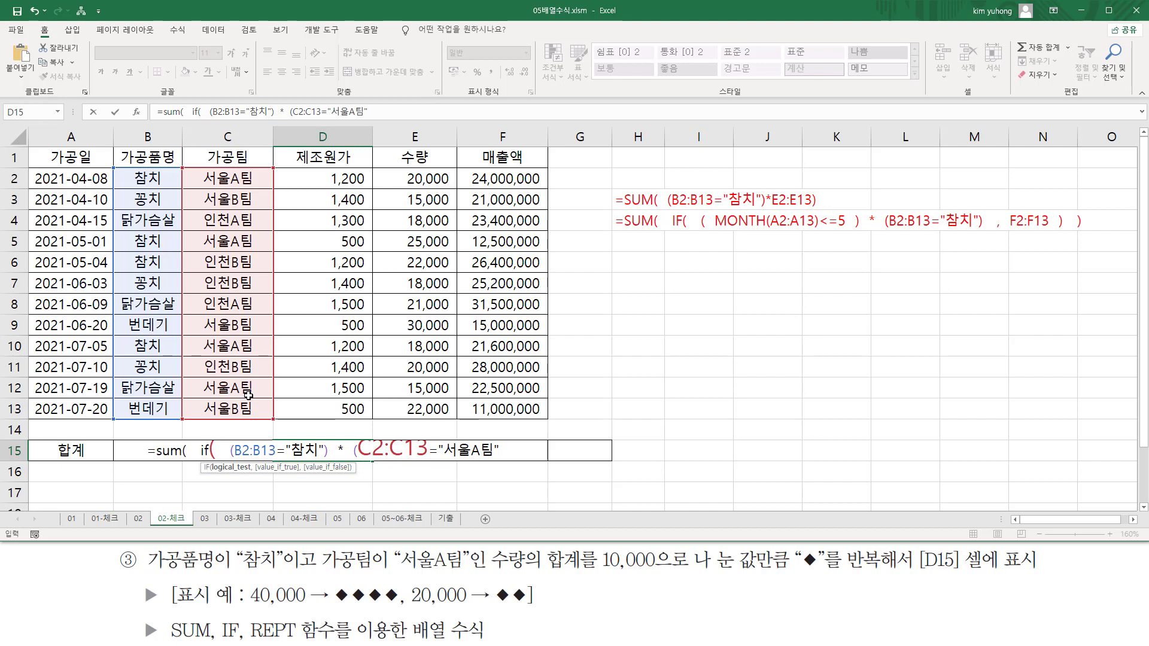
pyautogui.write(')')
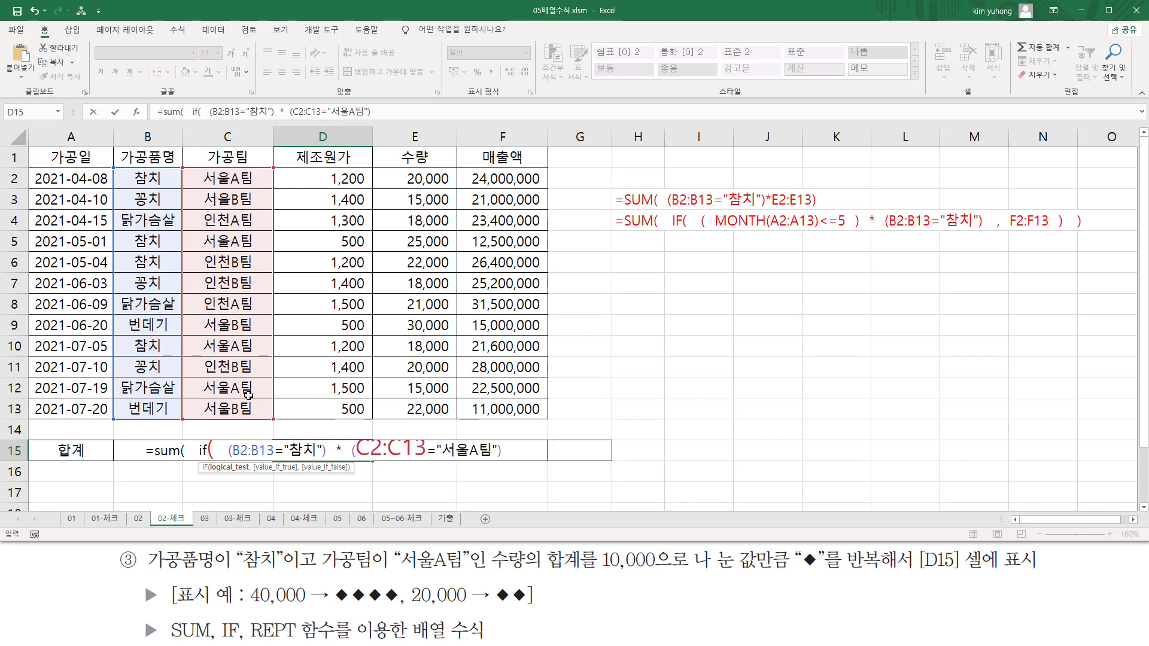
# Use the quantities E2:E13 as the IF's true value, close both functions and enter the D15 formula as an array formula.
pyautogui.write(',')
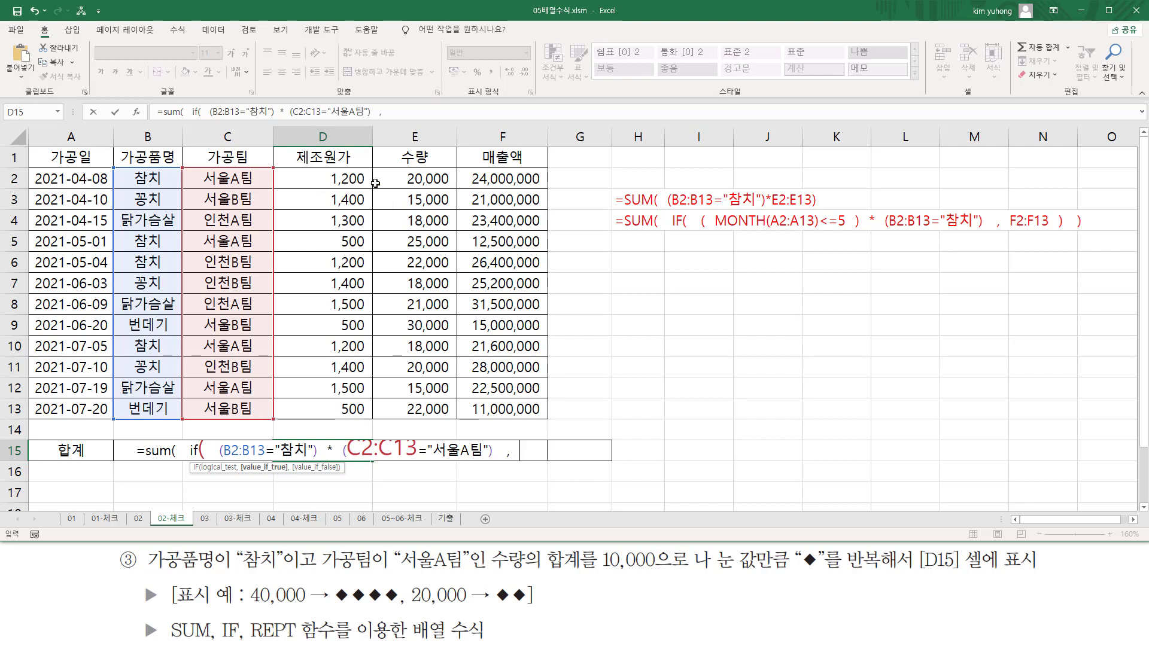
pyautogui.moveTo(393, 179); pyautogui.dragTo(432, 411)
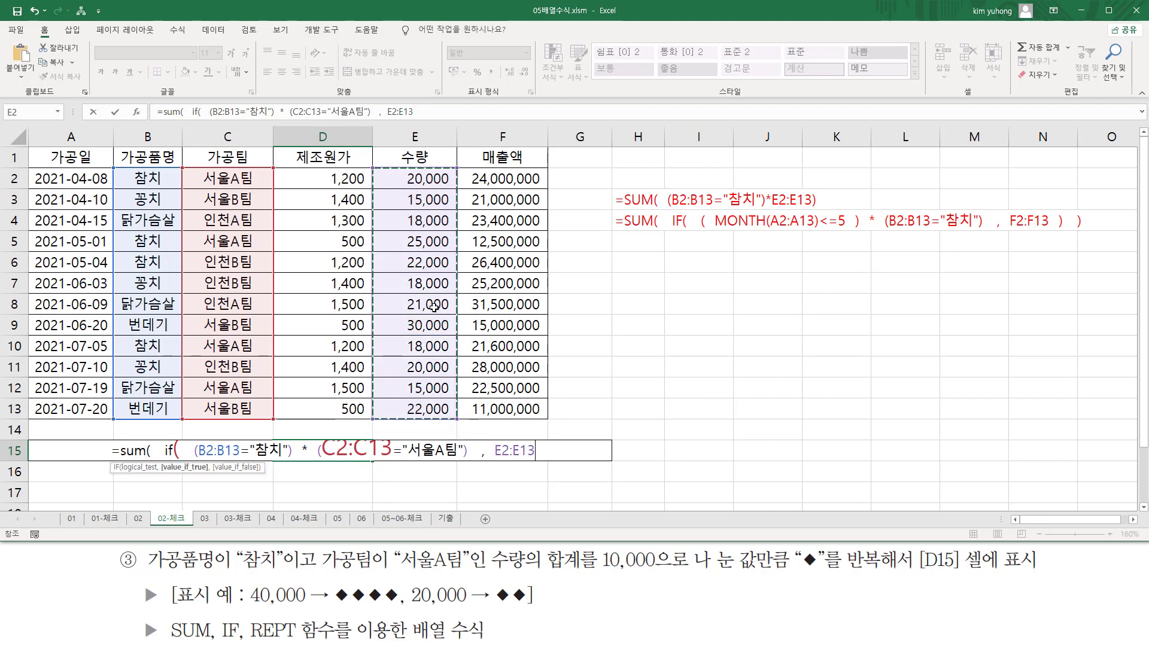
pyautogui.write(')')
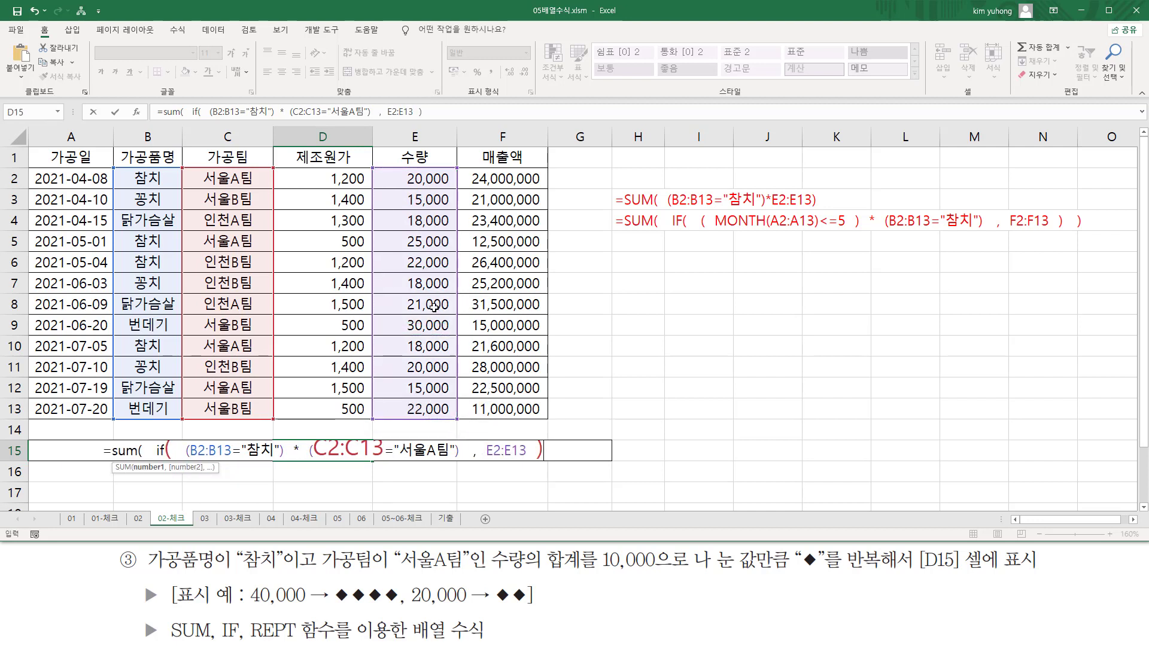
pyautogui.write('  )')
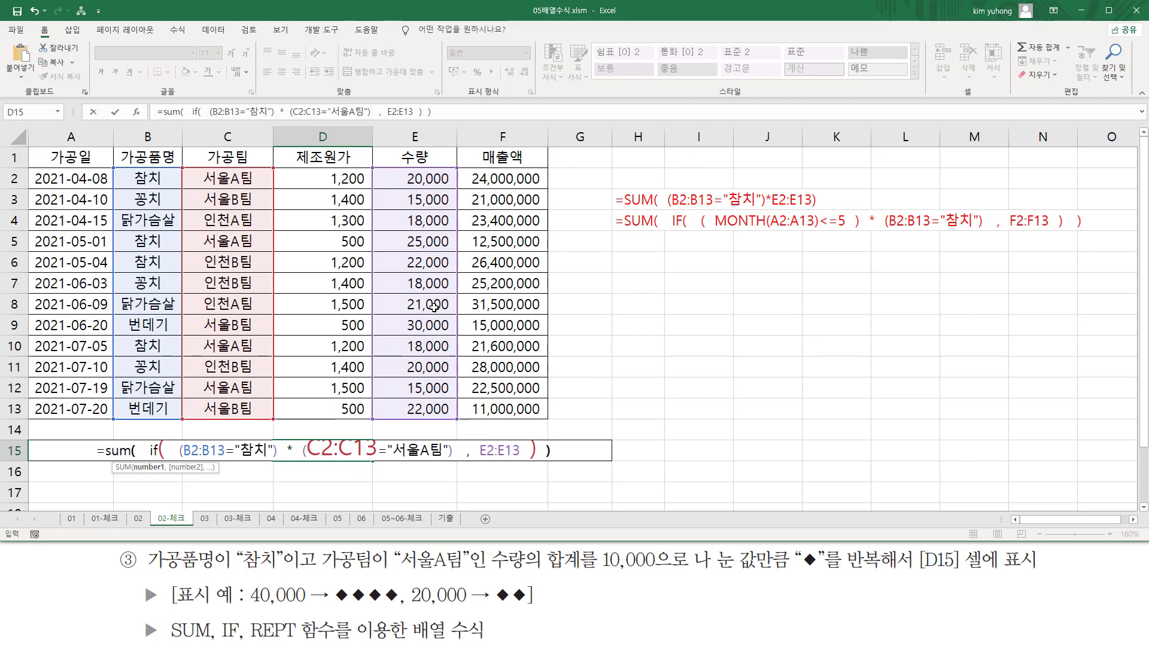
pyautogui.hotkey('ctrl', 'shift', 'Return')
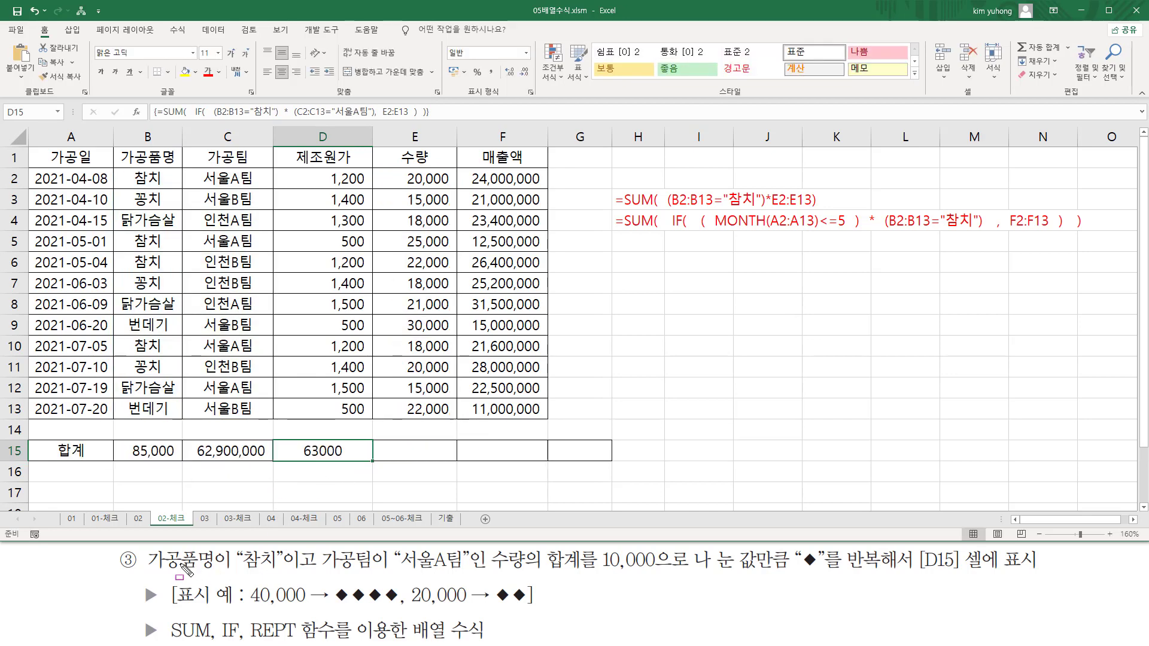
pyautogui.moveTo(135, 573); pyautogui.dragTo(267, 573)
pyautogui.moveTo(347, 576)
pyautogui.mouseDown()
pyautogui.moveTo(485, 575)
pyautogui.moveTo(495, 548)
pyautogui.moveTo(514, 574)
pyautogui.moveTo(608, 573)
pyautogui.moveTo(575, 571)
pyautogui.mouseUp()
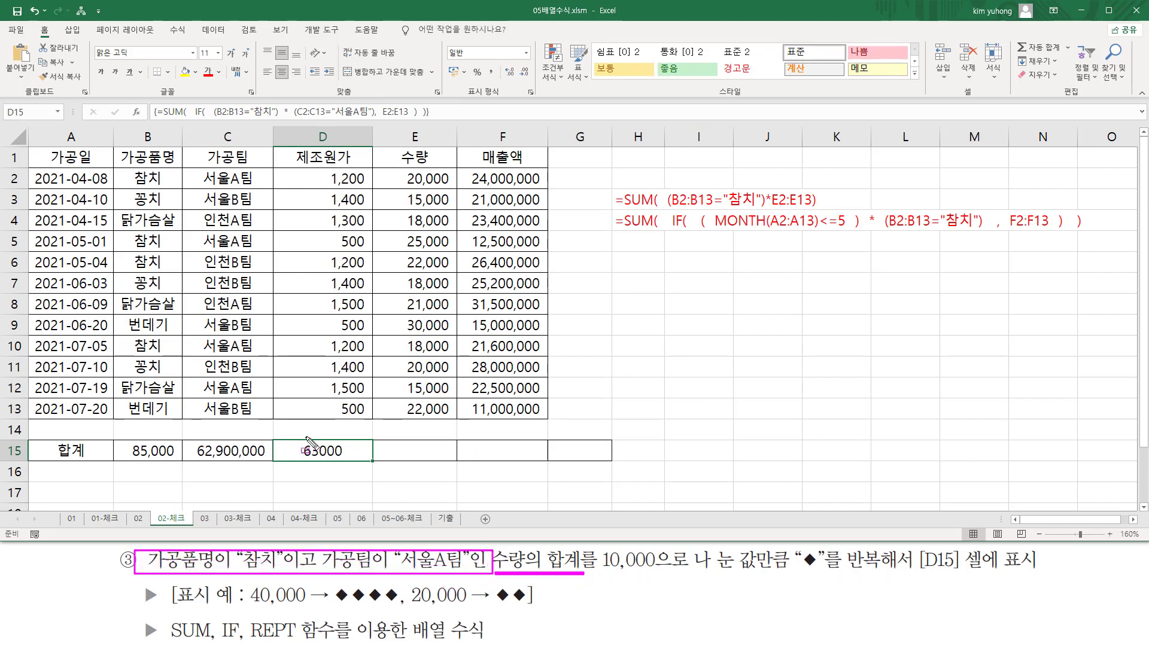
pyautogui.moveTo(298, 436); pyautogui.dragTo(348, 464)
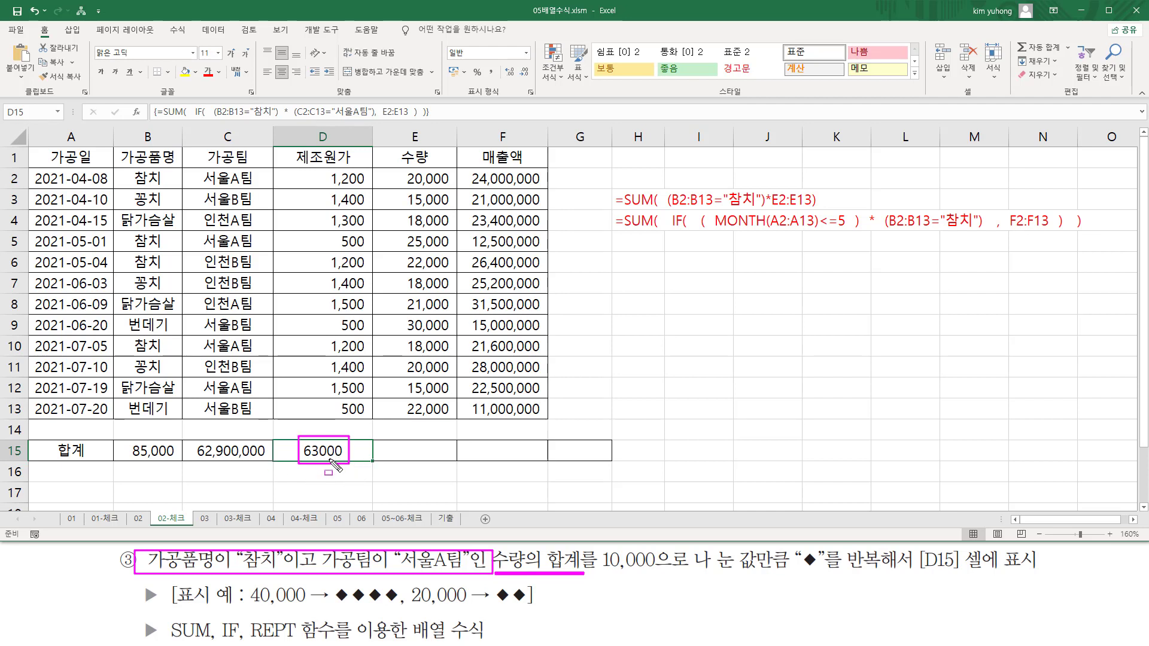
# Divide the SUM result in the D15 formula by 10000 and re-enter it as an array formula.
pyautogui.moveTo(596, 573); pyautogui.dragTo(751, 574)
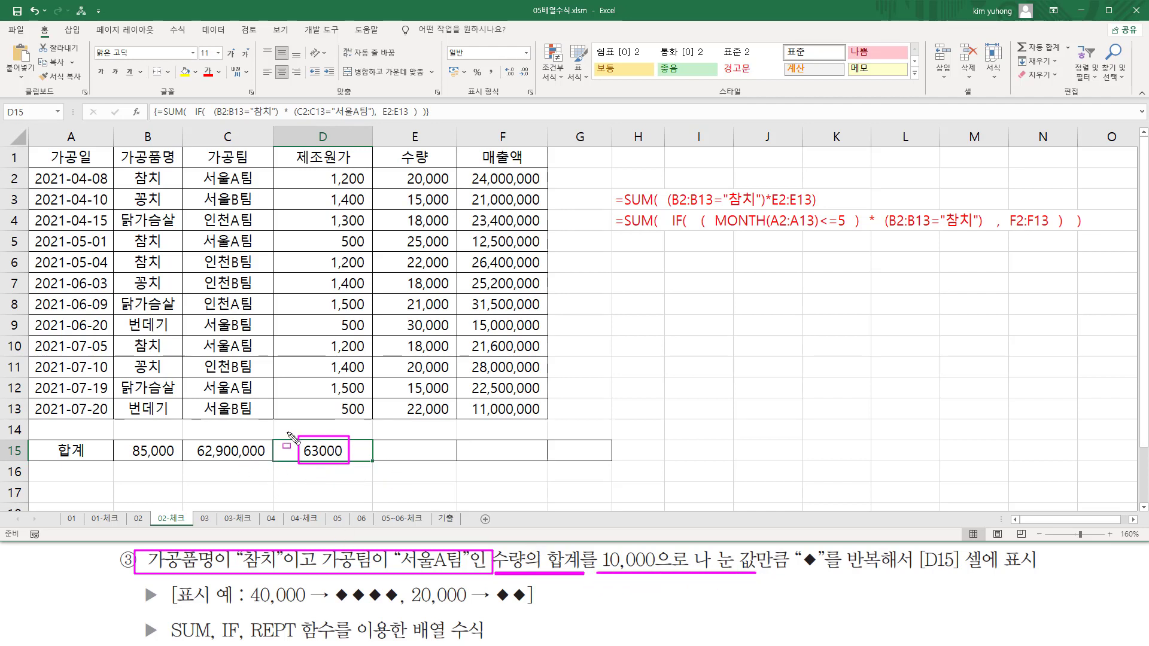
pyautogui.press('Escape')
pyautogui.doubleClick(345, 452)
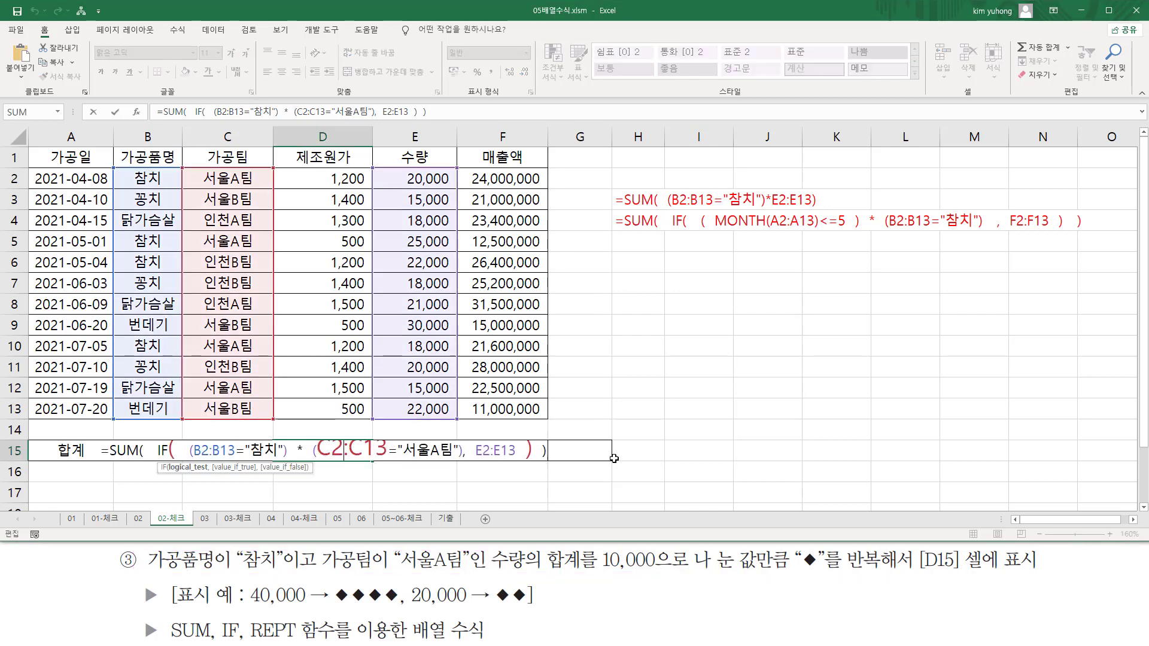
pyautogui.press('End')
pyautogui.write('/')
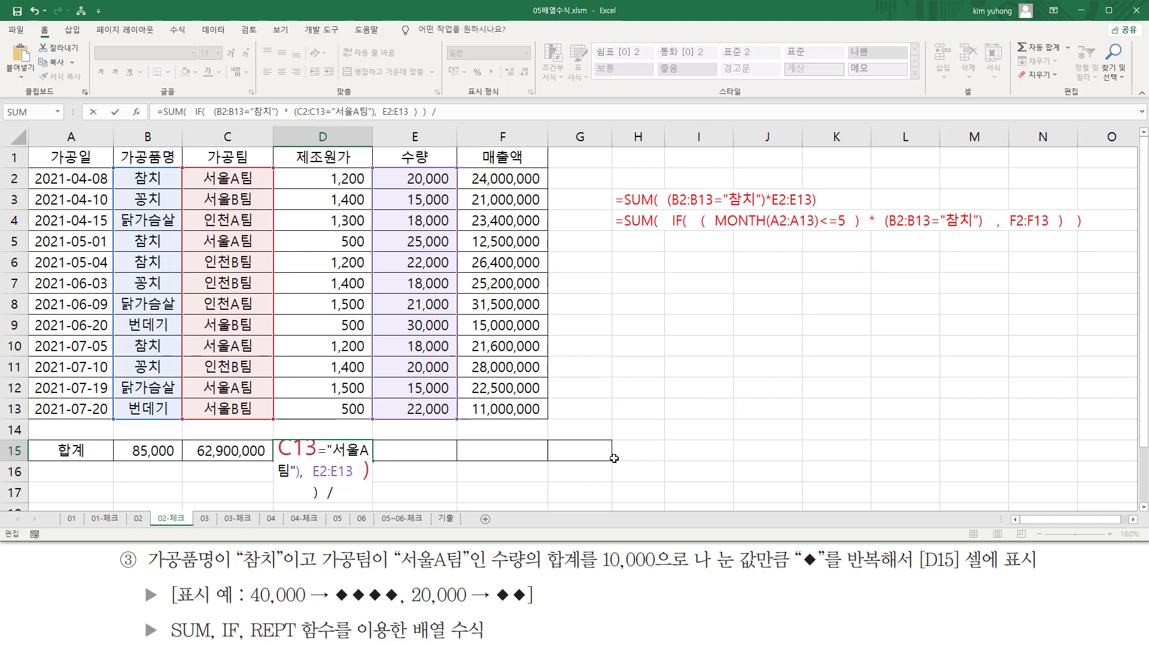
pyautogui.write('10000')
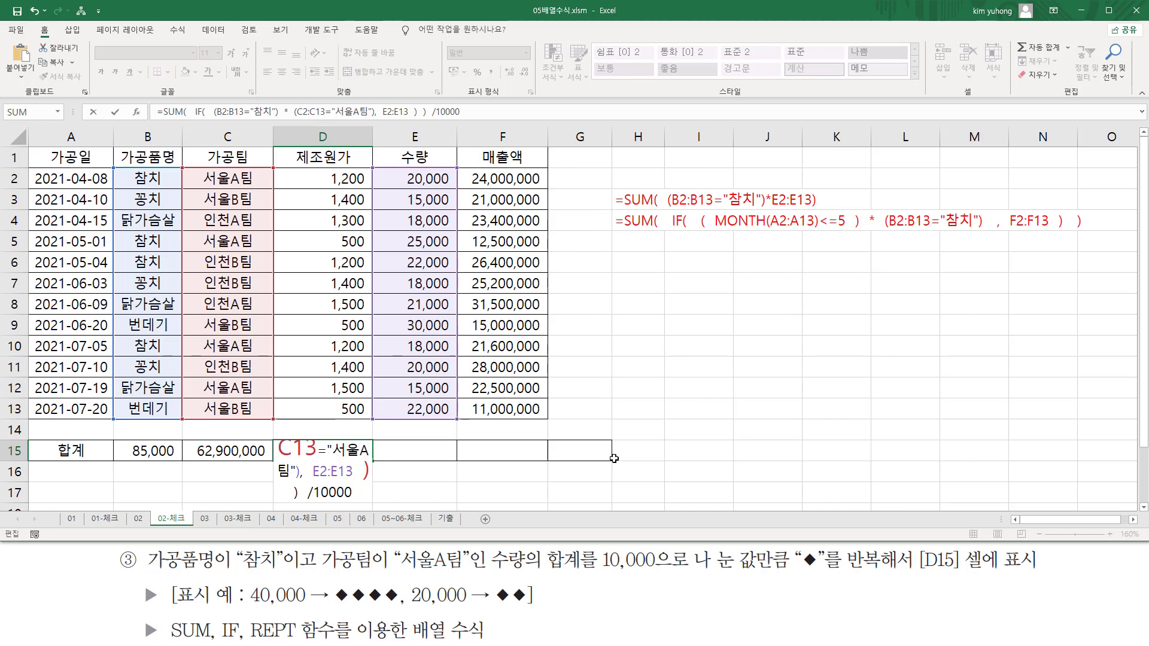
pyautogui.hotkey('ctrl', 'shift', 'Return')
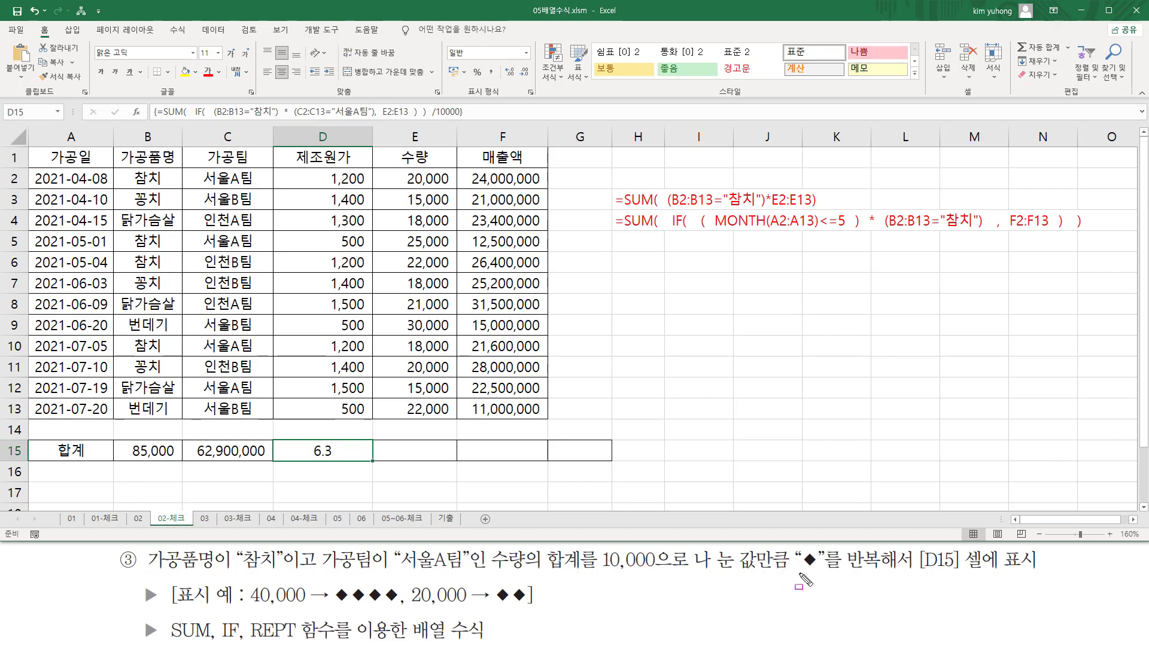
# Cut the whole SUM expression after the equals sign in D15 and start a REPT function in its place.
pyautogui.moveTo(801, 570); pyautogui.dragTo(818, 549)
pyautogui.moveTo(848, 569); pyautogui.dragTo(876, 569)
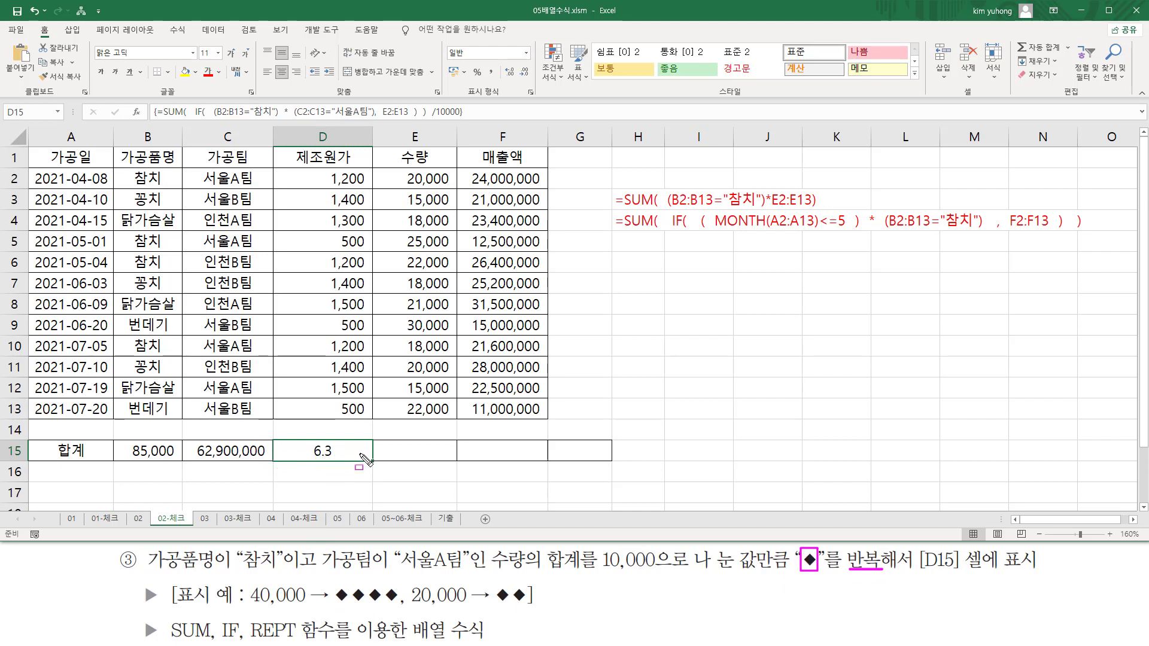
pyautogui.press('Escape')
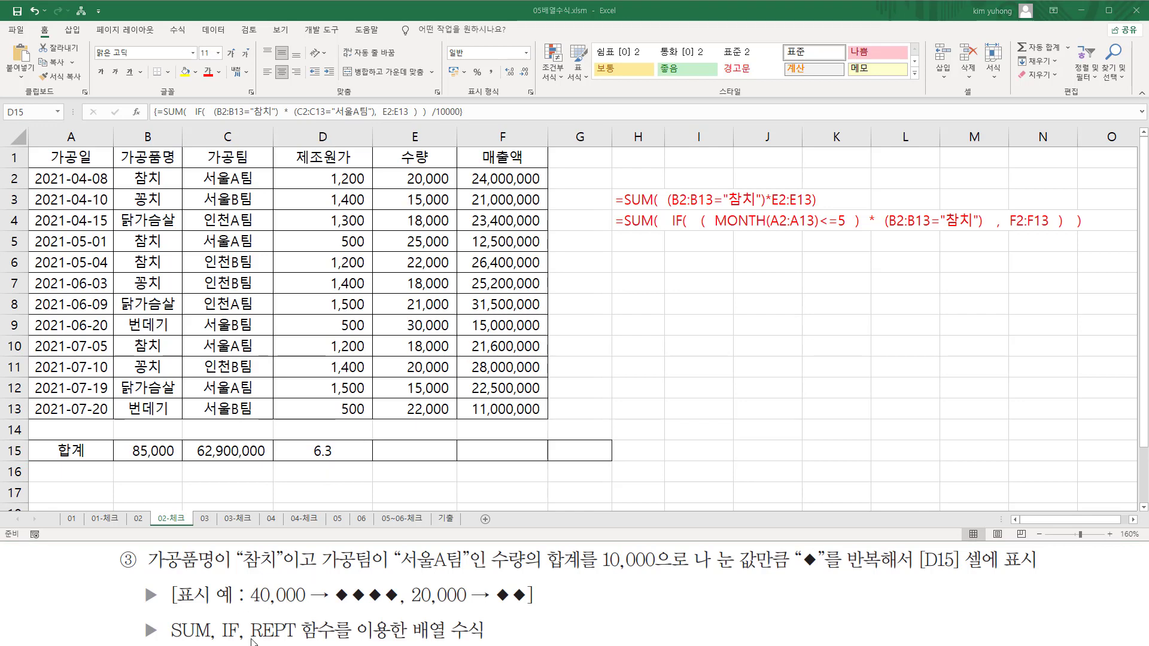
pyautogui.doubleClick(325, 450)
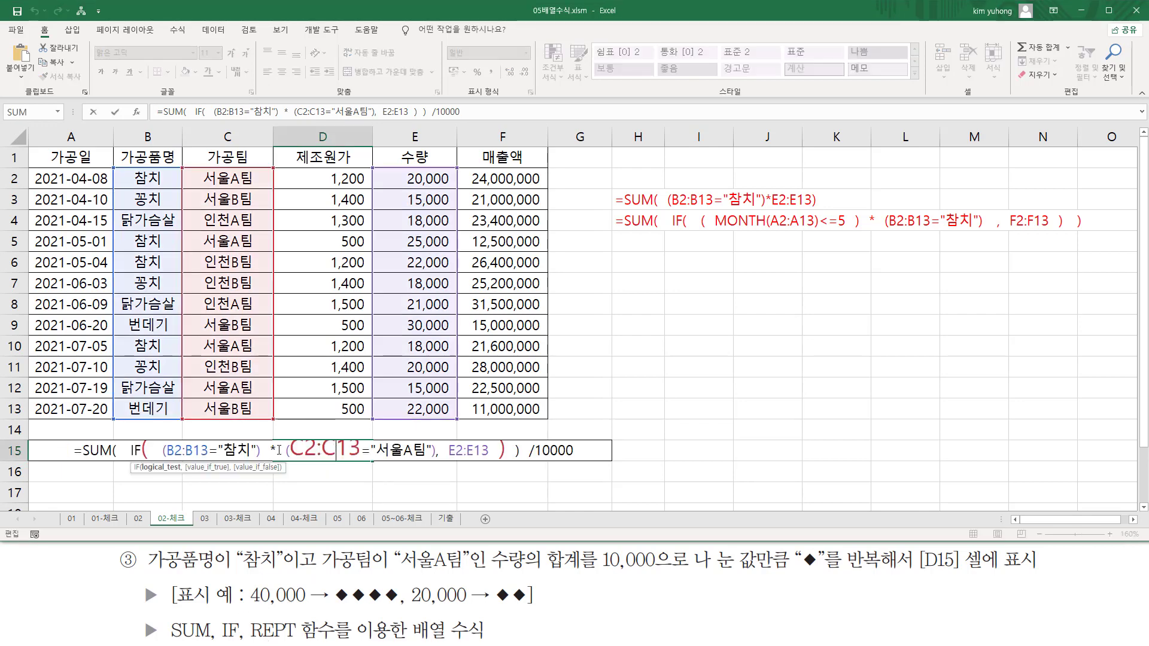
pyautogui.moveTo(86, 452); pyautogui.dragTo(641, 453)
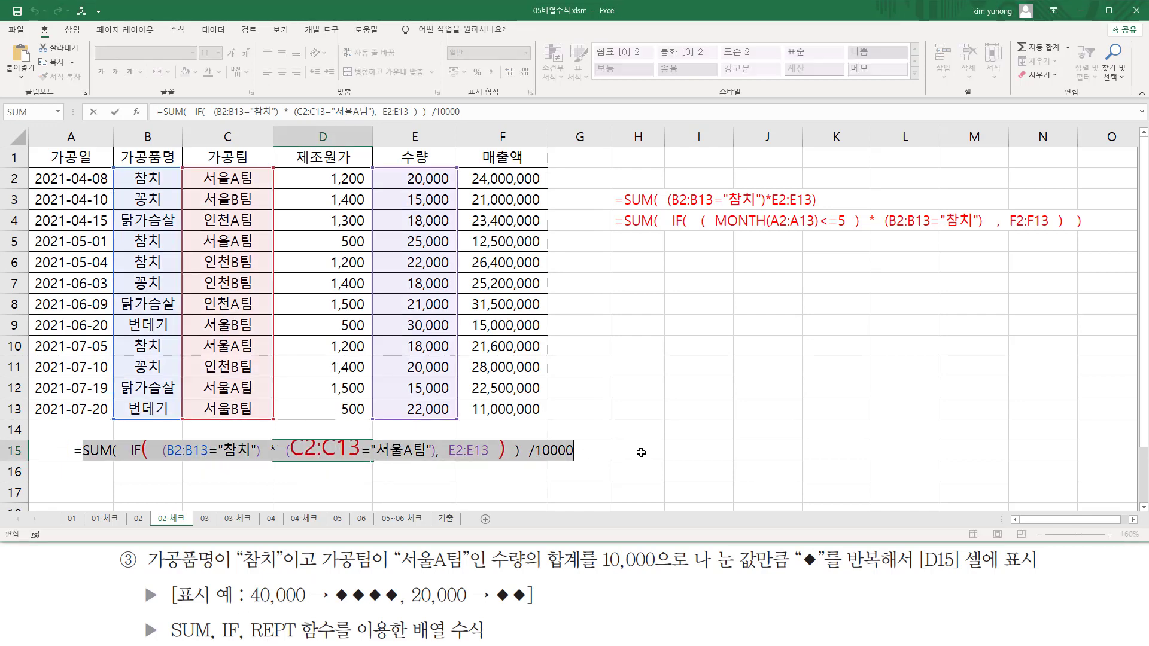
pyautogui.press('BackSpace')
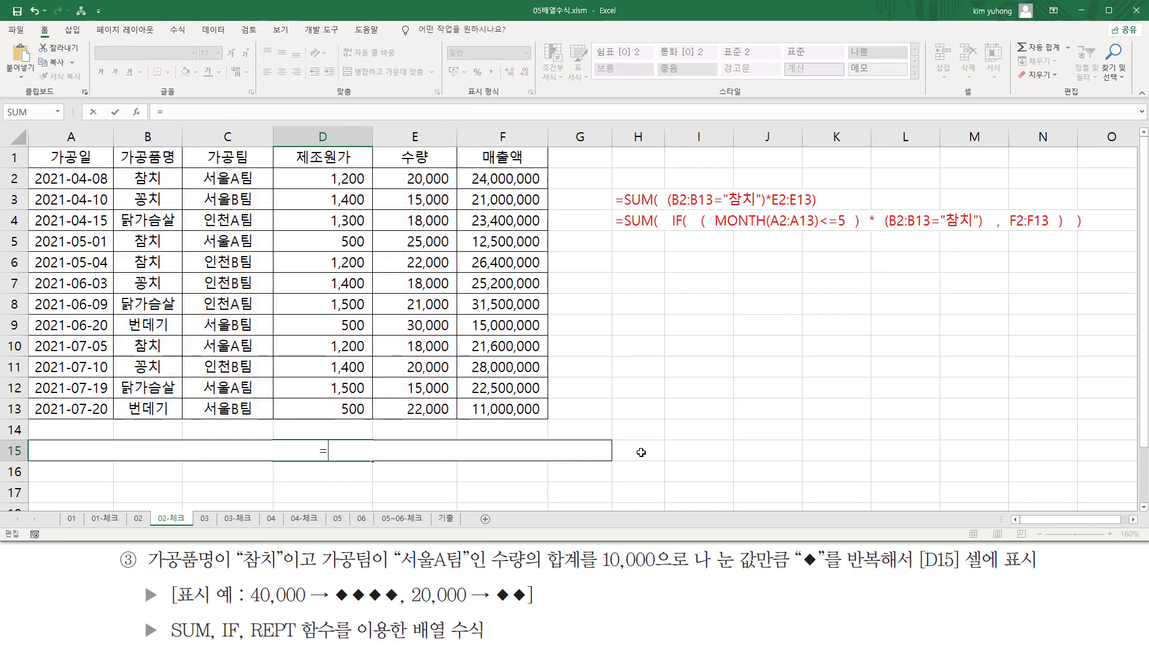
pyautogui.write('rep')
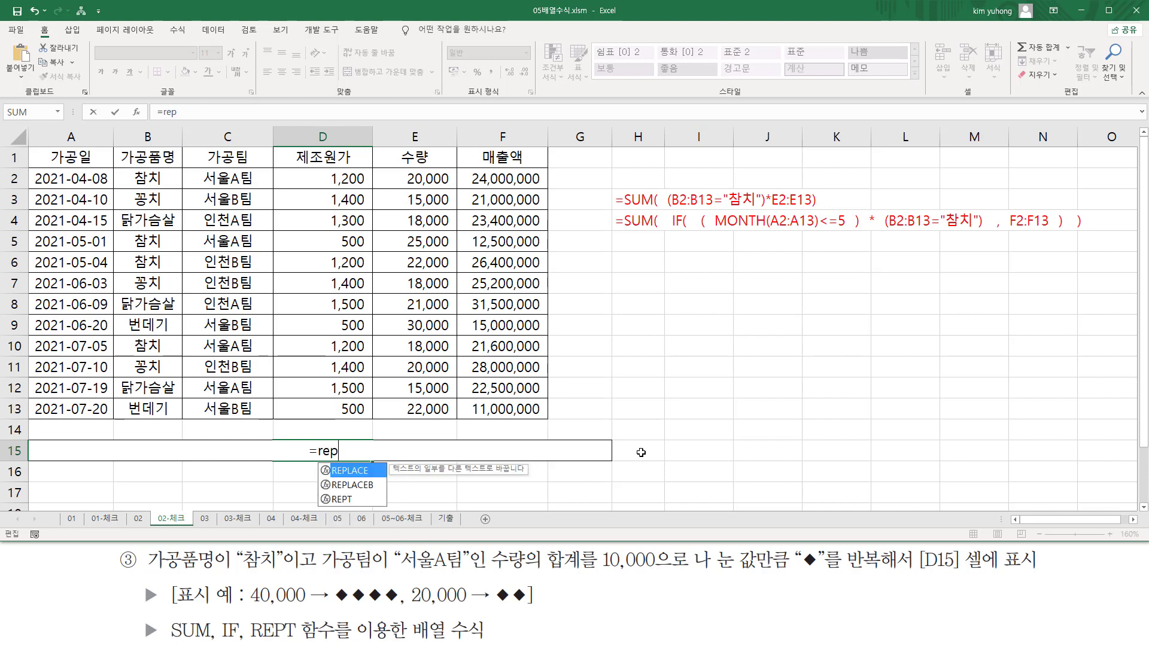
pyautogui.write('t(')
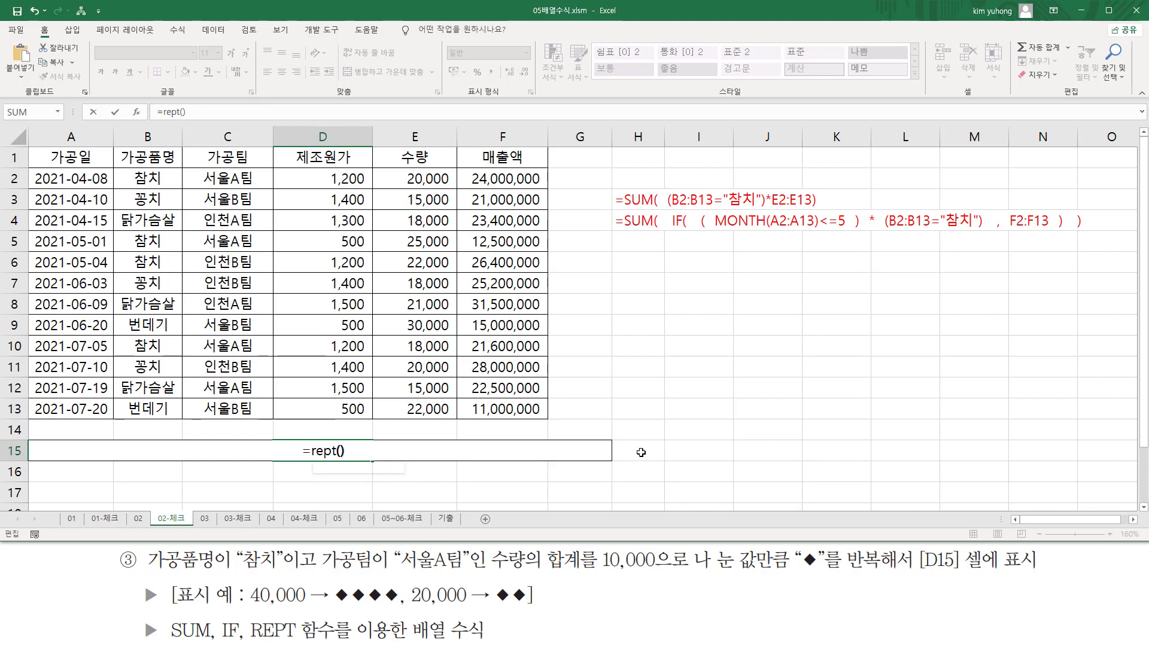
# Enter "◆" as REPT's text argument in D15, picking the symbol from the special characters for ㅁ, followed by a comma.
pyautogui.write('  "')
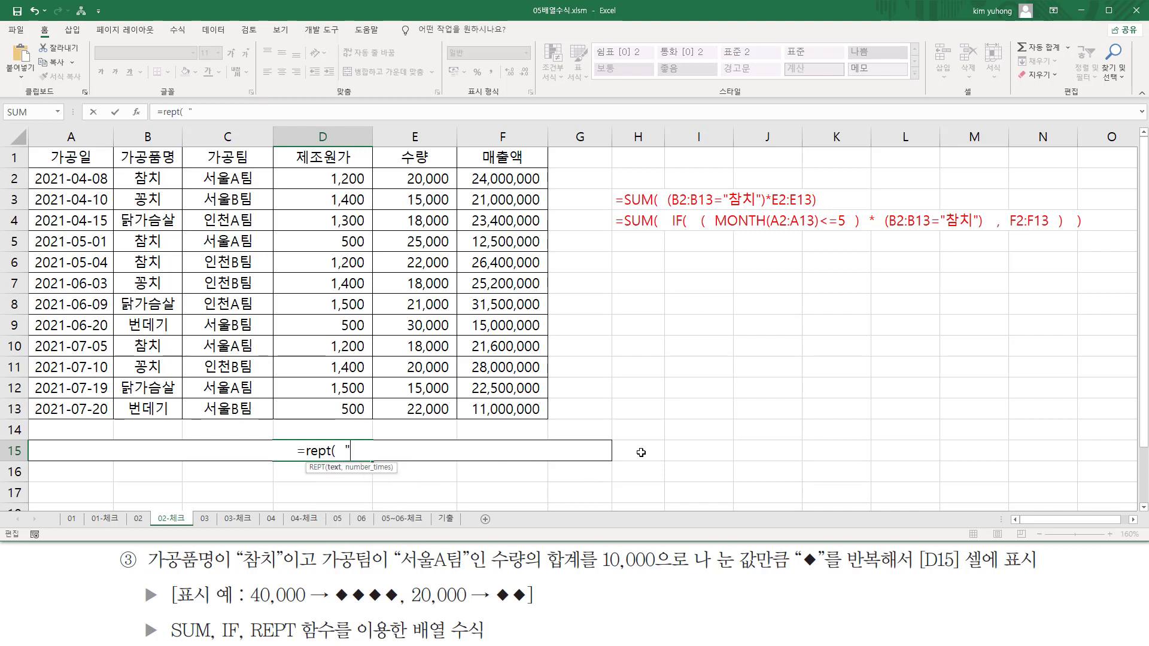
pyautogui.write('ㅁ')
pyautogui.press('Hangul_Hanja')
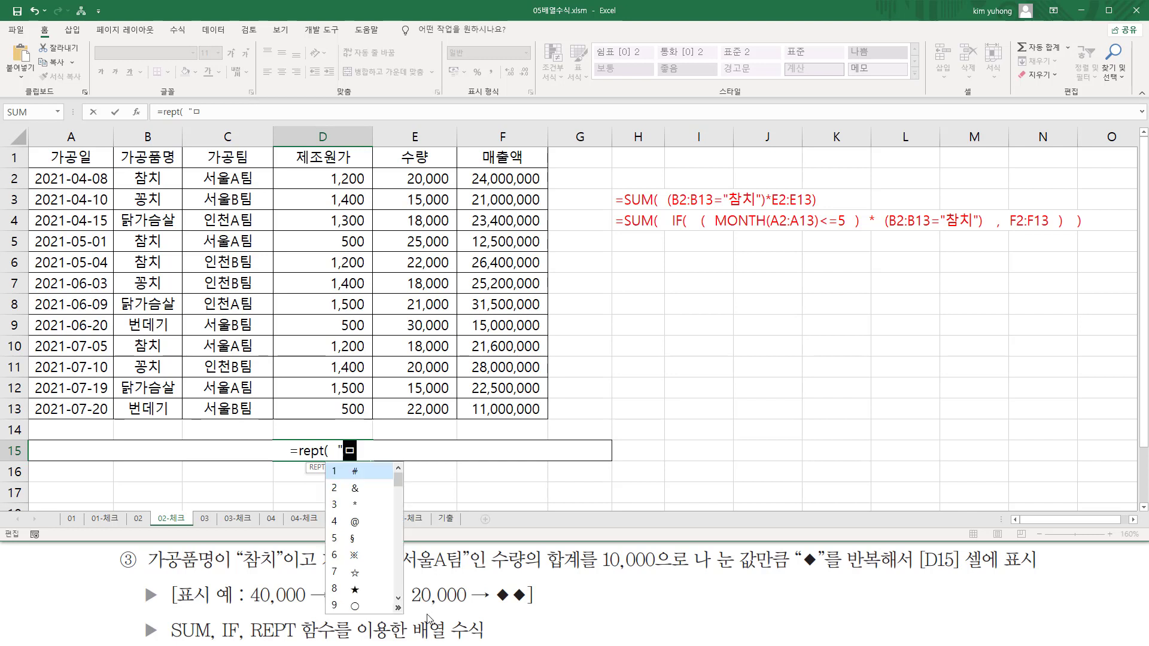
pyautogui.click(398, 609)
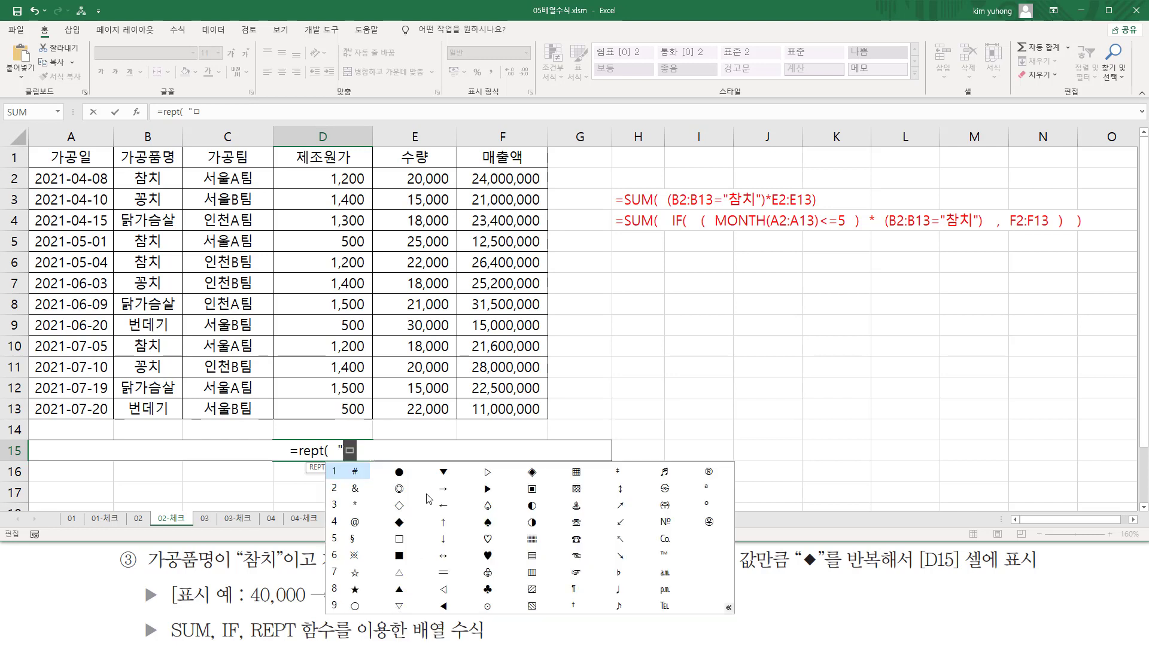
pyautogui.click(399, 523)
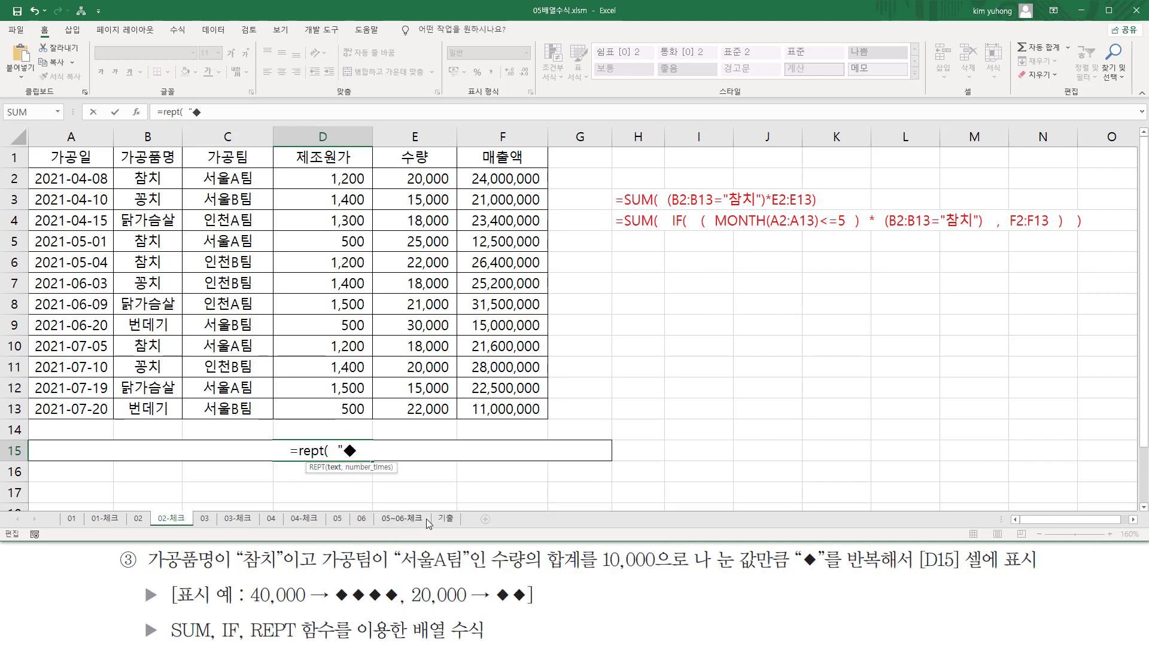
pyautogui.write('"')
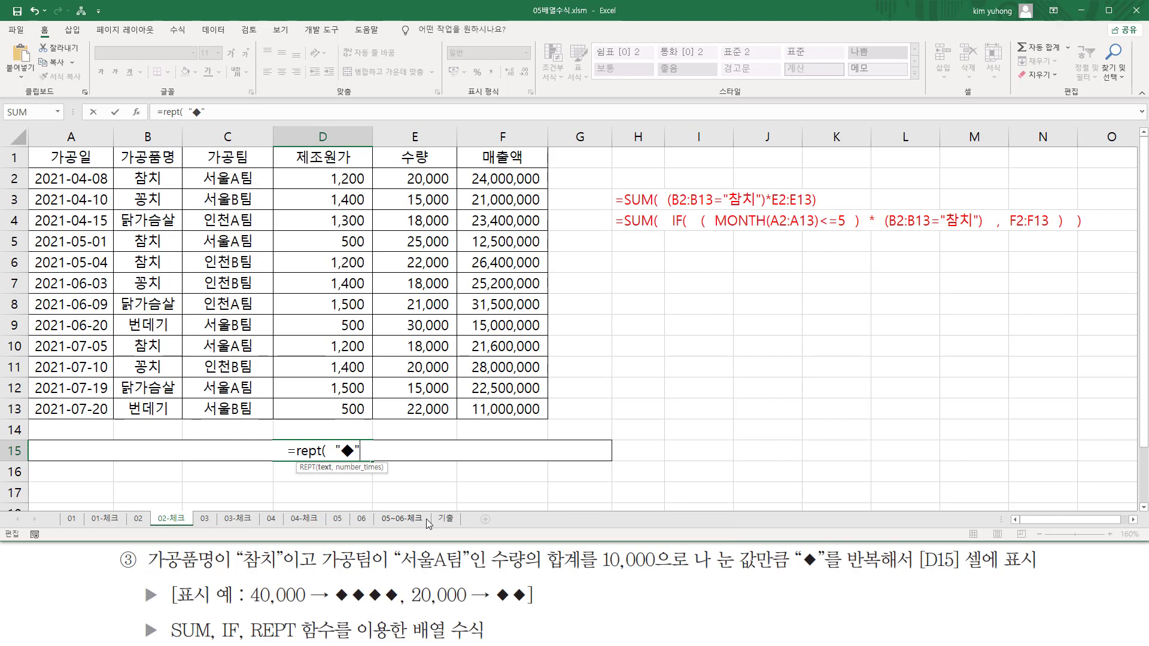
pyautogui.write('  ,')
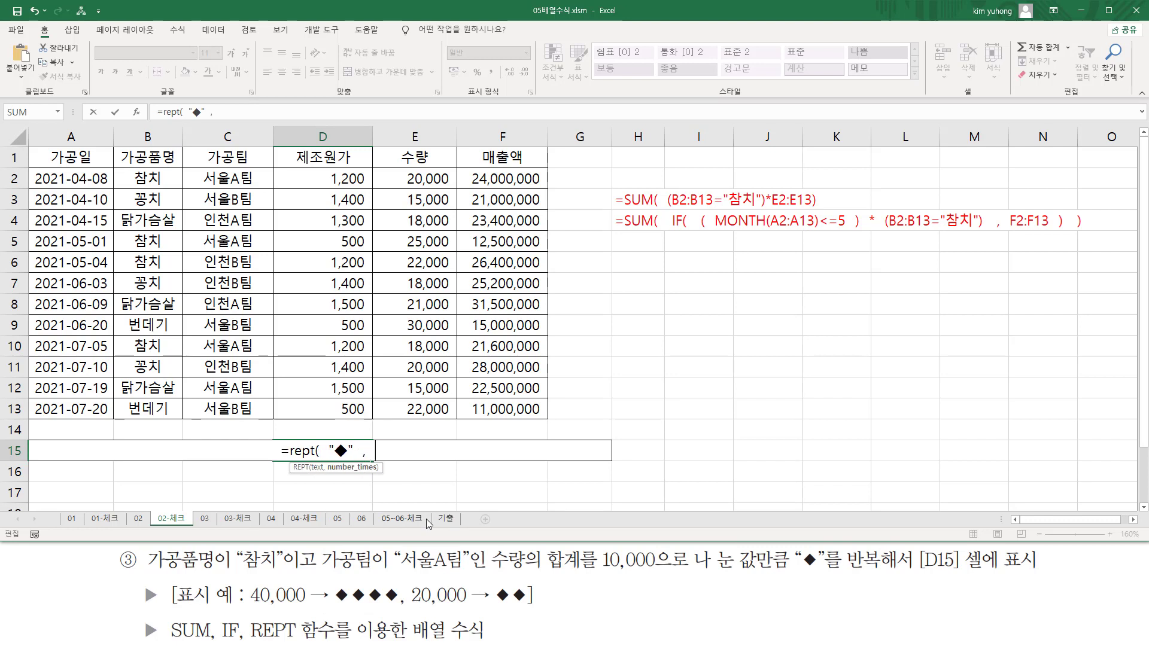
# Use the cut SUM expression divided by 10000 as REPT's repeat count, close the function and enter D15 as an array formula.
pyautogui.write('SUM(  IF(  (B2:B13="참치")  *  (C2:C13="서울A팀"),  E2:E13  )  ) /10000')
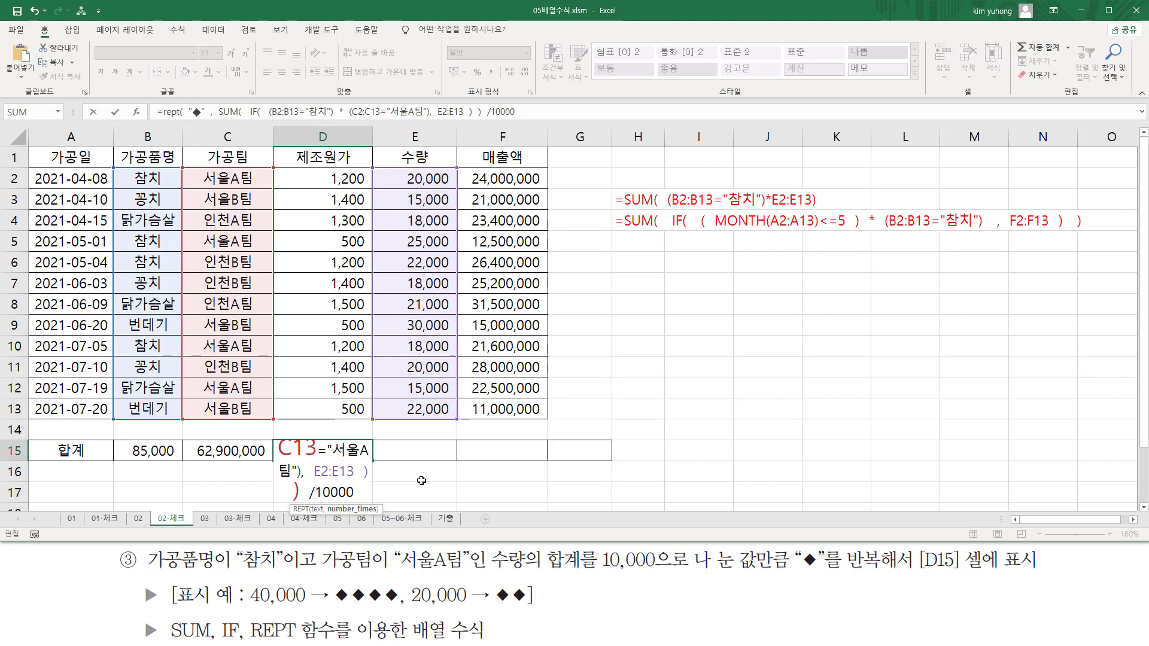
pyautogui.write(')')
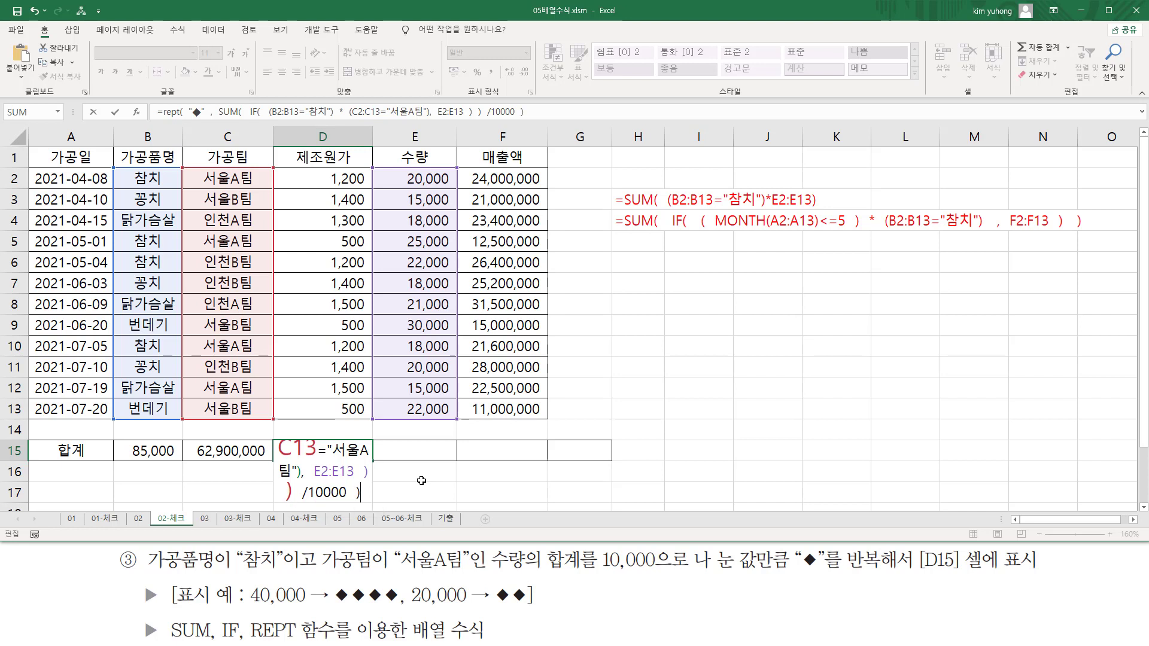
pyautogui.hotkey('ctrl', 'shift', 'Return')
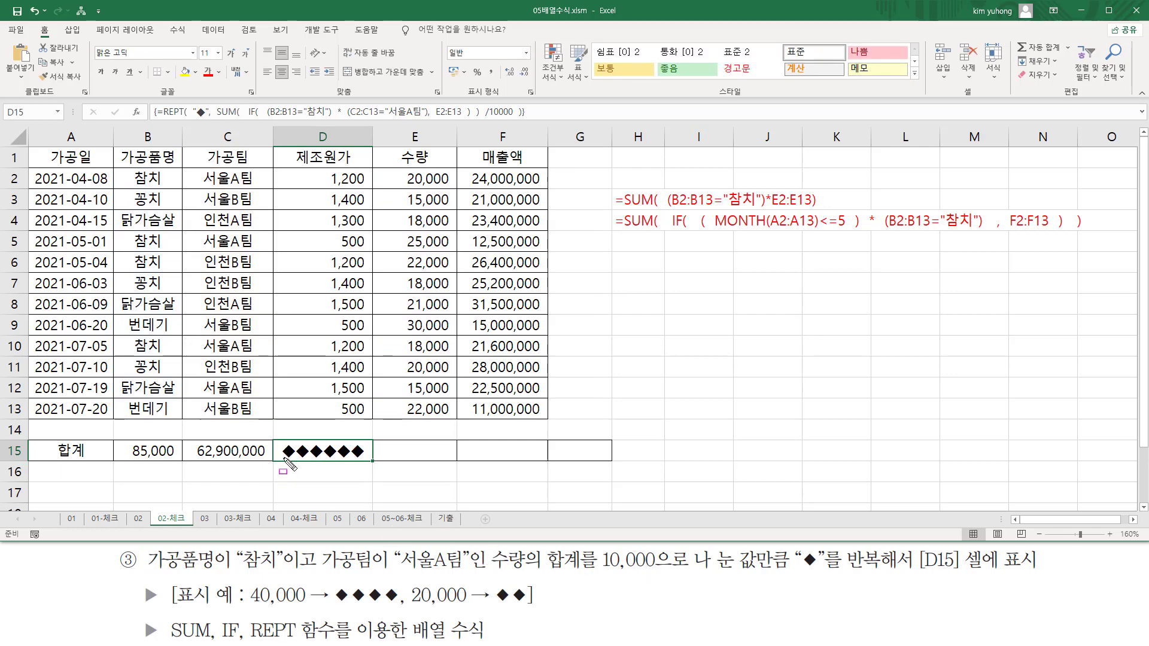
pyautogui.moveTo(278, 439); pyautogui.dragTo(368, 465)
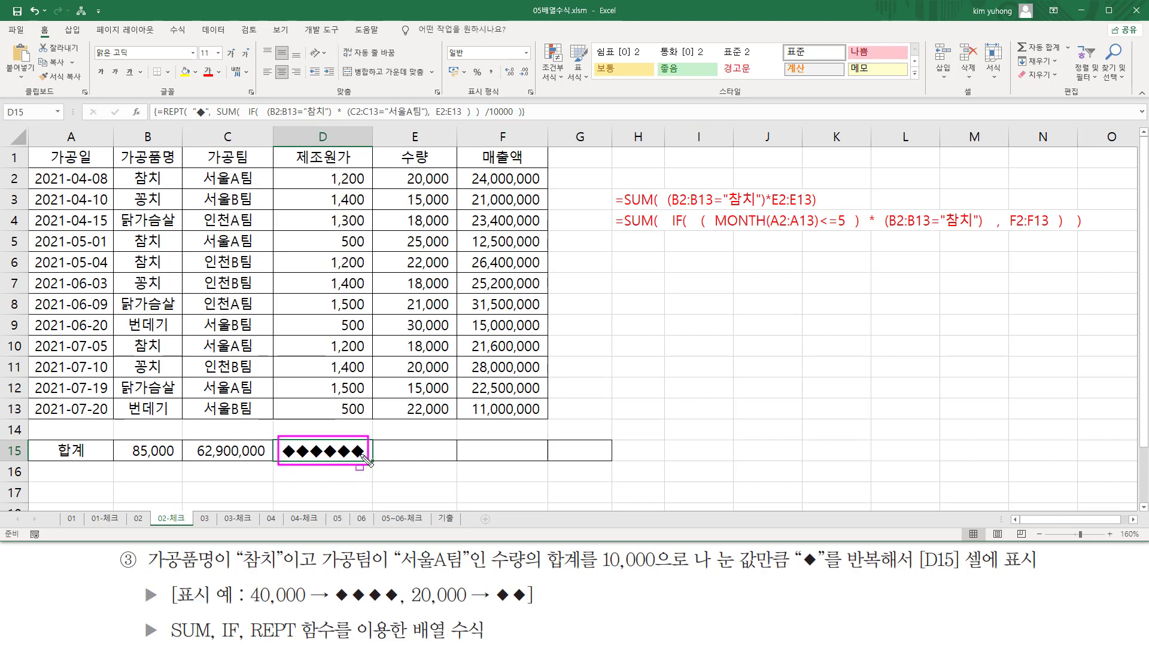
pyautogui.press('Escape')
# Put the text of the D15 REPT formula into H5 as a note below the other two formula notes.
pyautogui.click(638, 245)
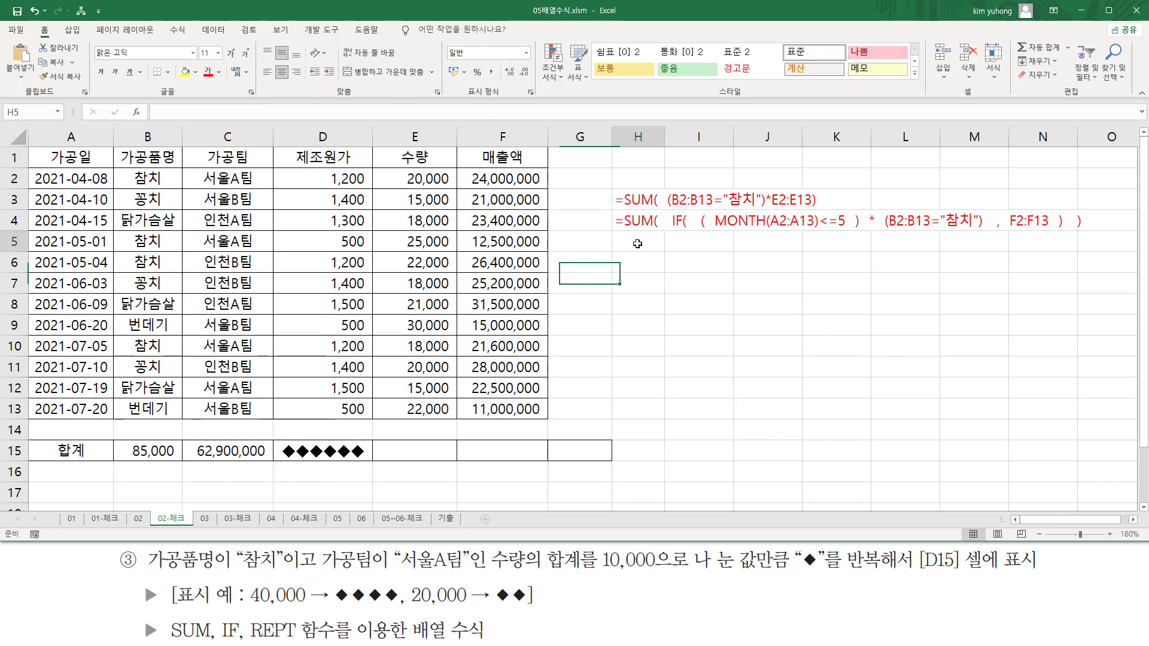
pyautogui.write('=REPT( "◆", SUM( IF( (B2:B13="참치") * (C2:C13="서울A팀"), E2:E13 ) ) /10000')
pyautogui.press('Return')
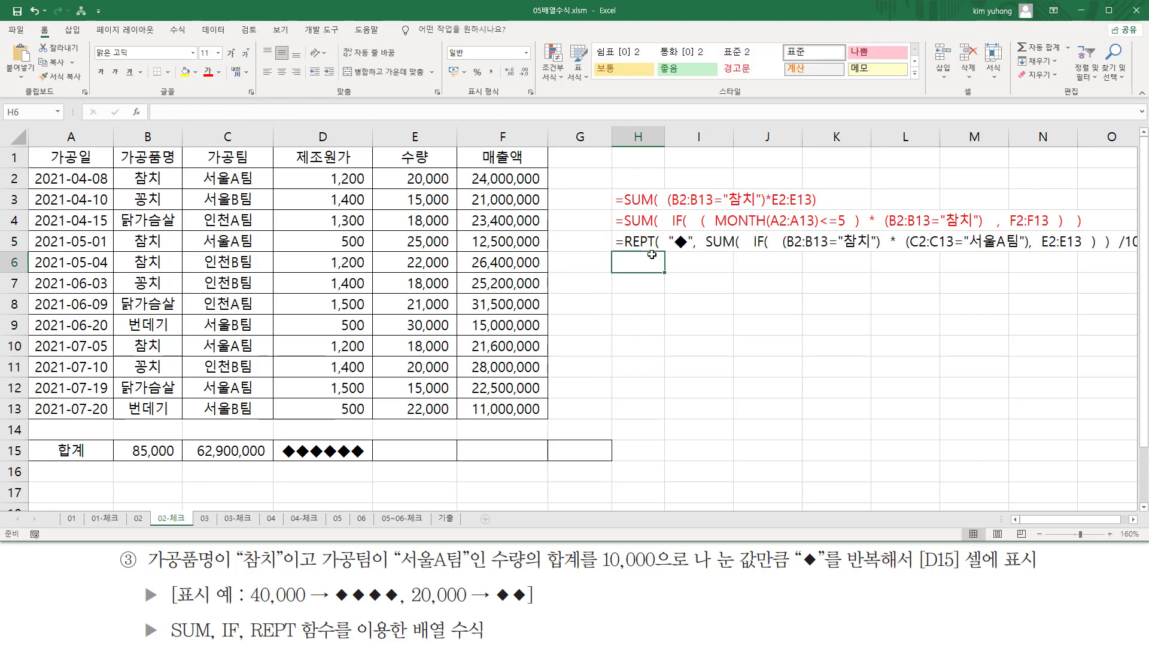
# Colour the REPT formula note in H5 red and move the three formula notes in rows 3 to 5 to column G.
pyautogui.click(634, 245)
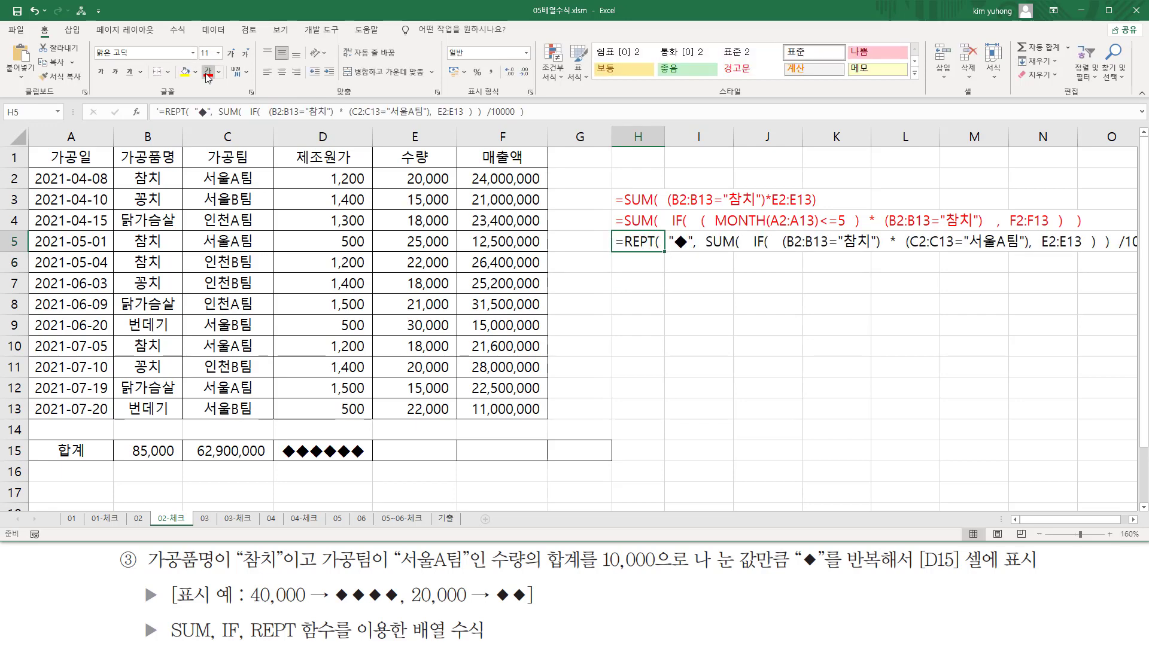
pyautogui.moveTo(644, 254); pyautogui.dragTo(580, 252)
pyautogui.moveTo(641, 219)
pyautogui.mouseDown()
pyautogui.moveTo(634, 207)
pyautogui.moveTo(560, 220)
pyautogui.mouseUp()
pyautogui.click(698, 303)
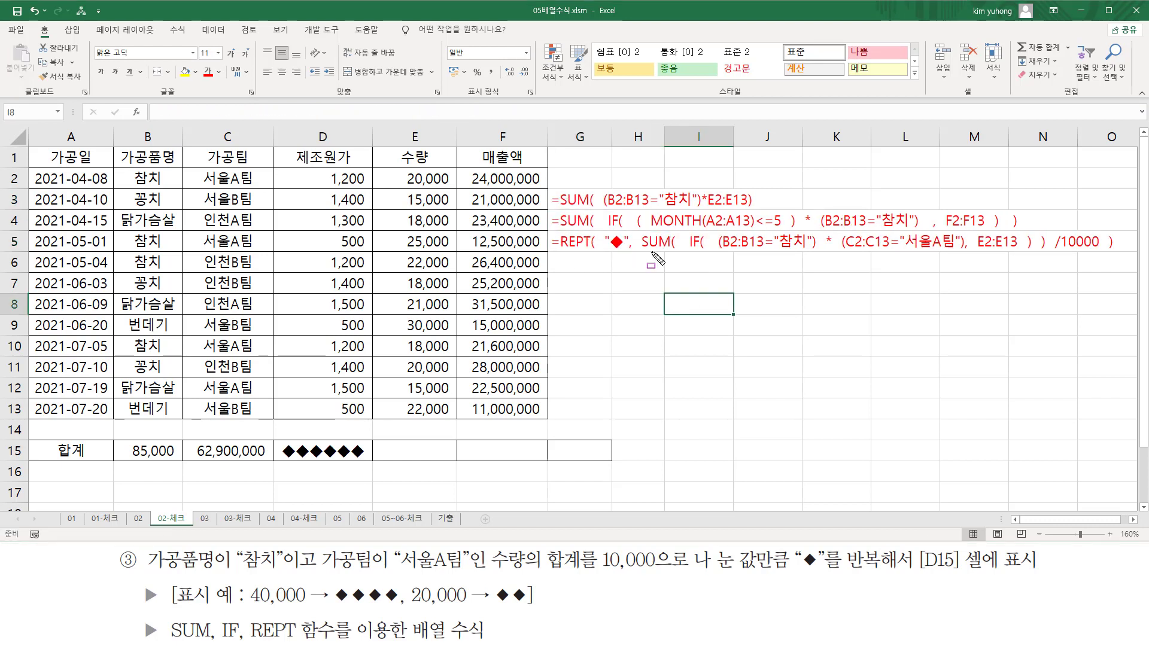
# Examine the REPT formula note's two IF conditions, the summed range E2:E13, the 10000 divisor and the repeated symbol.
pyautogui.moveTo(640, 230)
pyautogui.mouseDown()
pyautogui.moveTo(778, 270)
pyautogui.moveTo(840, 259)
pyautogui.moveTo(1050, 264)
pyautogui.mouseUp()
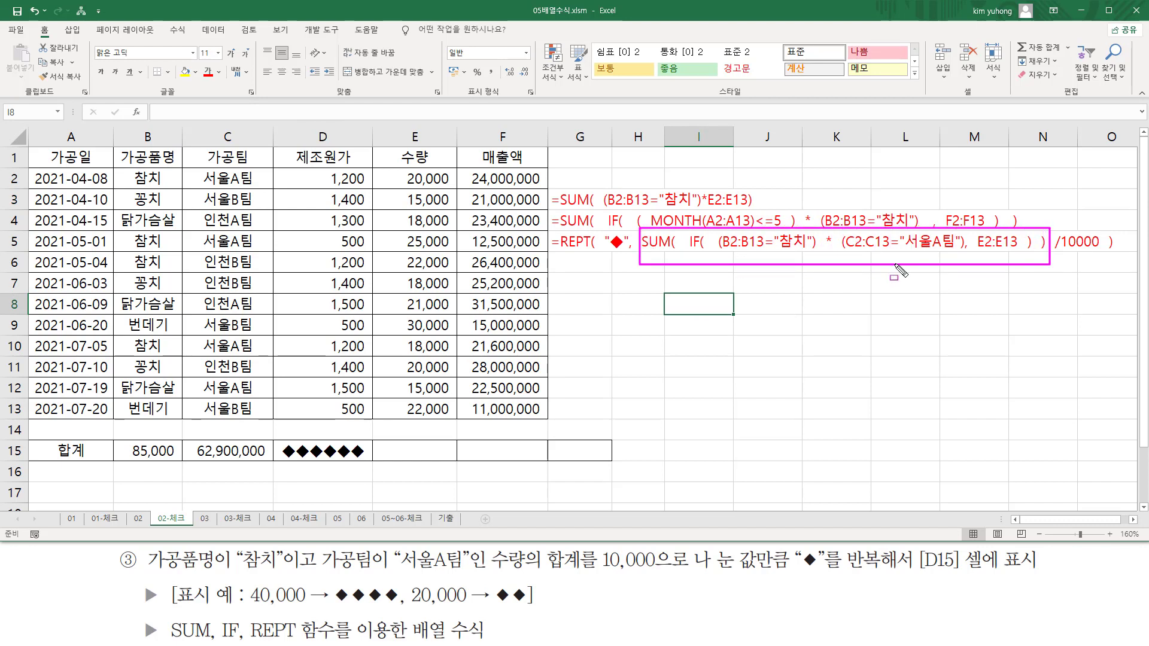
pyautogui.moveTo(717, 250); pyautogui.dragTo(959, 252)
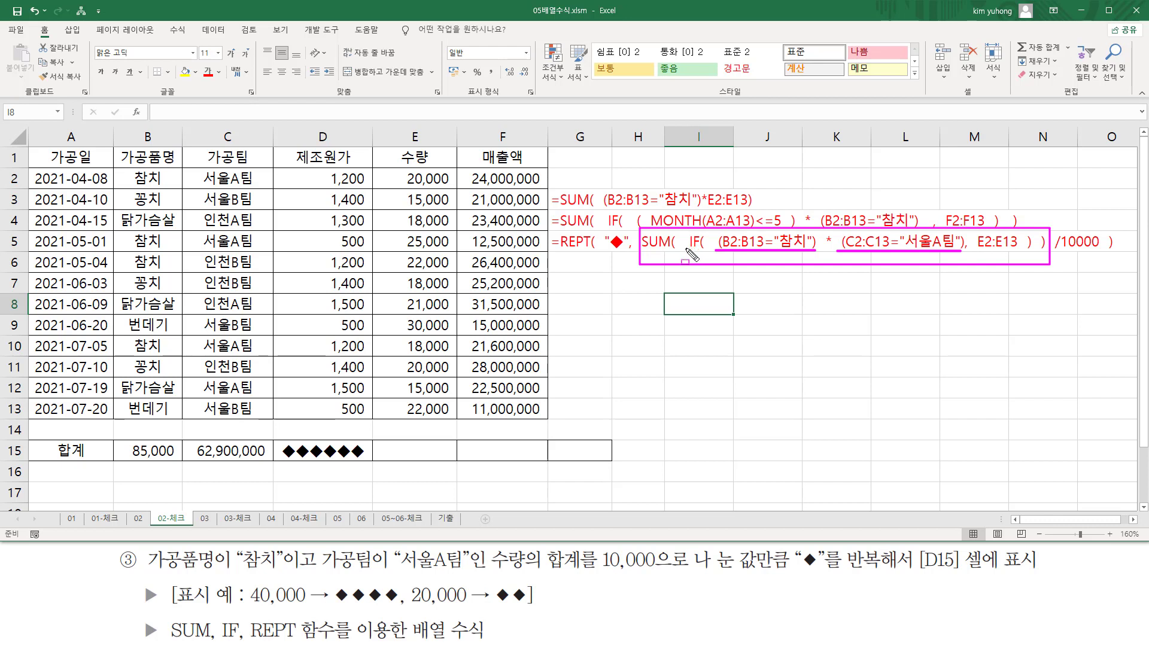
pyautogui.moveTo(685, 254); pyautogui.dragTo(701, 254)
pyautogui.moveTo(963, 243)
pyautogui.mouseDown()
pyautogui.moveTo(963, 252)
pyautogui.moveTo(1017, 251)
pyautogui.mouseUp()
pyautogui.moveTo(1051, 252); pyautogui.dragTo(1102, 252)
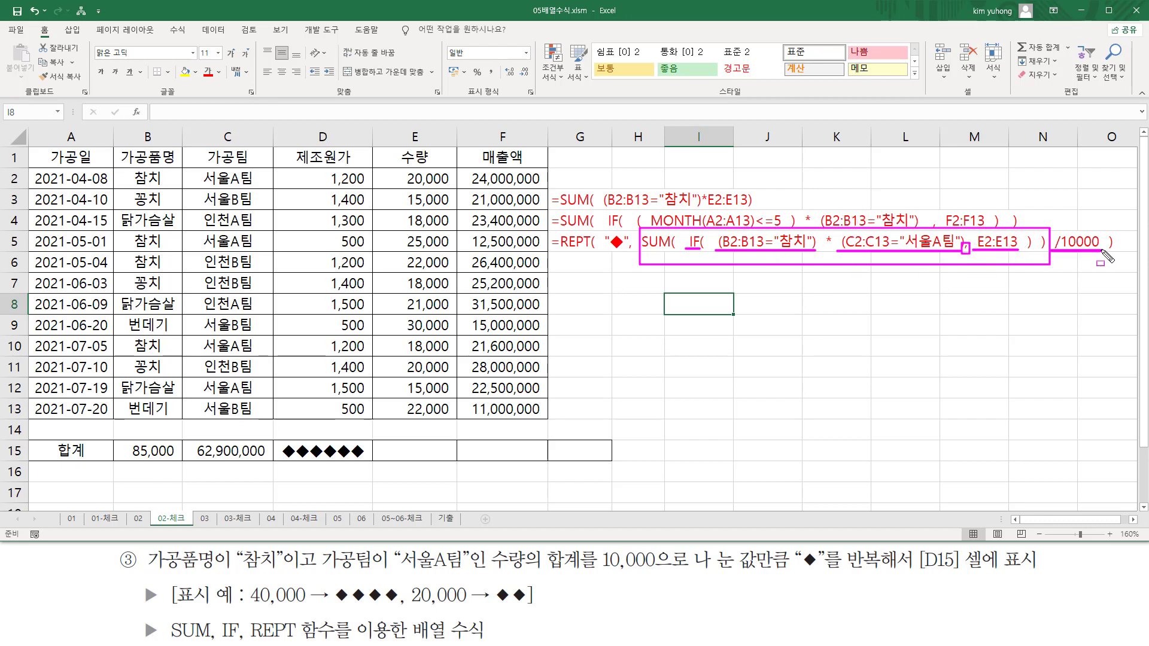
pyautogui.press('e')
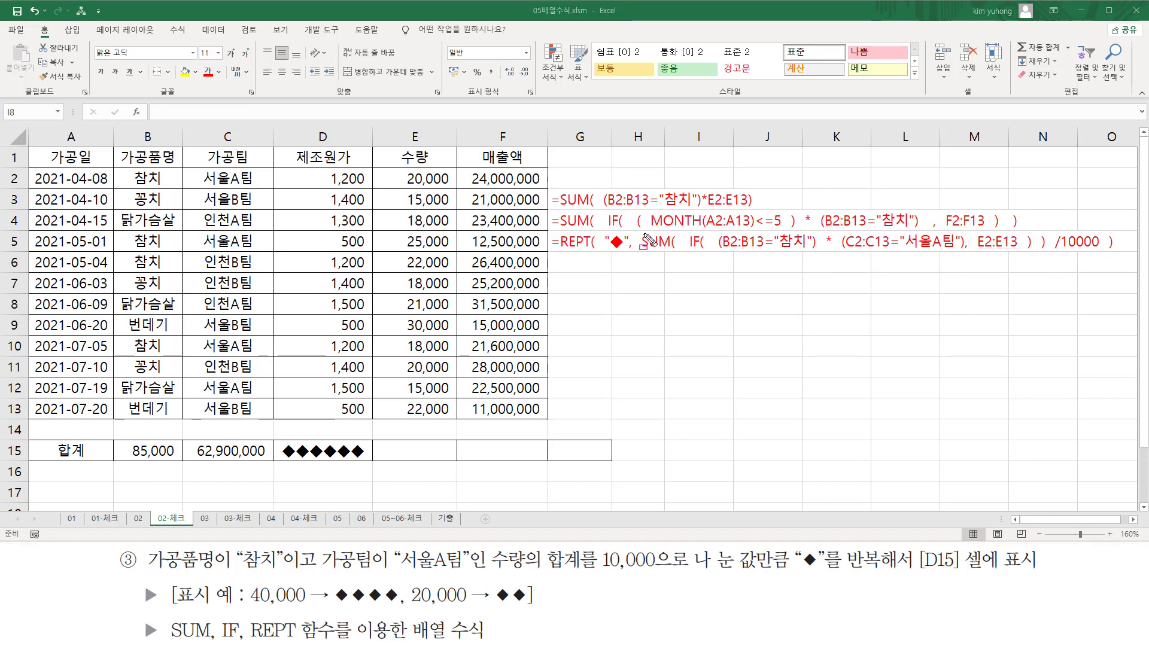
pyautogui.moveTo(639, 232); pyautogui.dragTo(1104, 258)
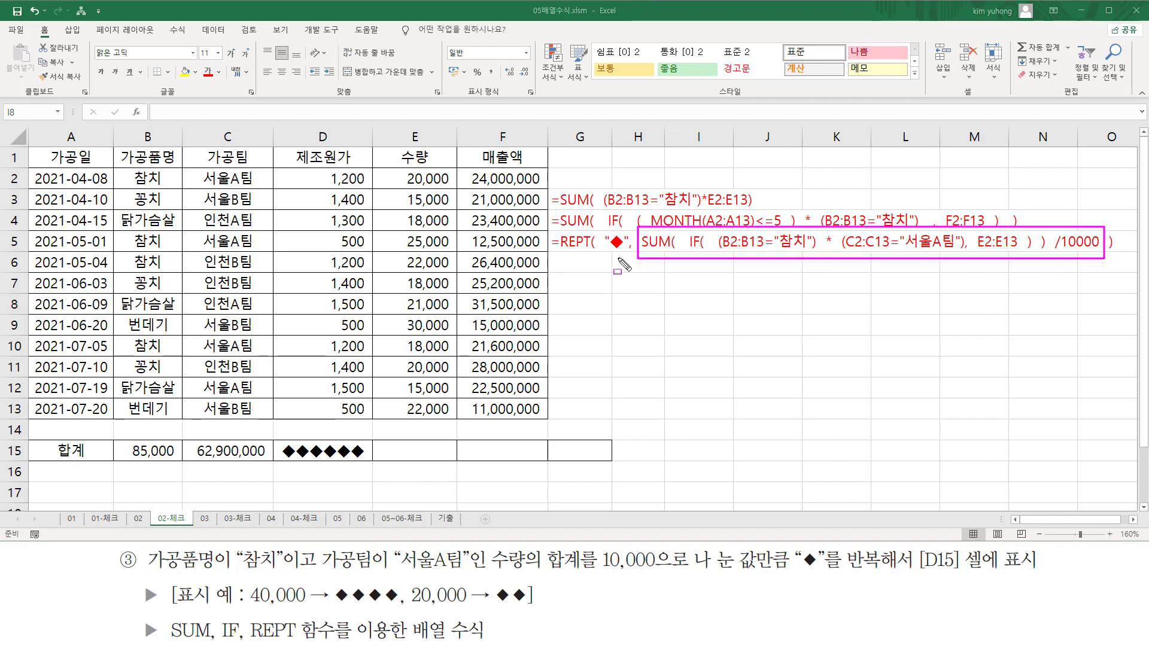
pyautogui.moveTo(607, 251); pyautogui.dragTo(620, 252)
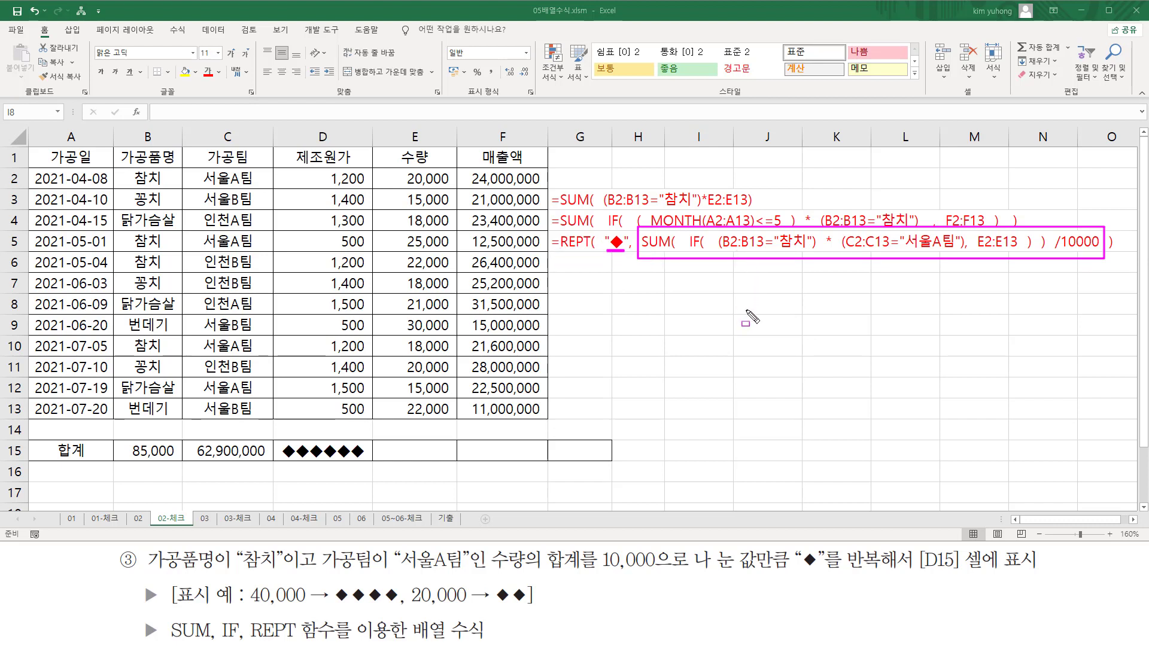
pyautogui.press('Escape')
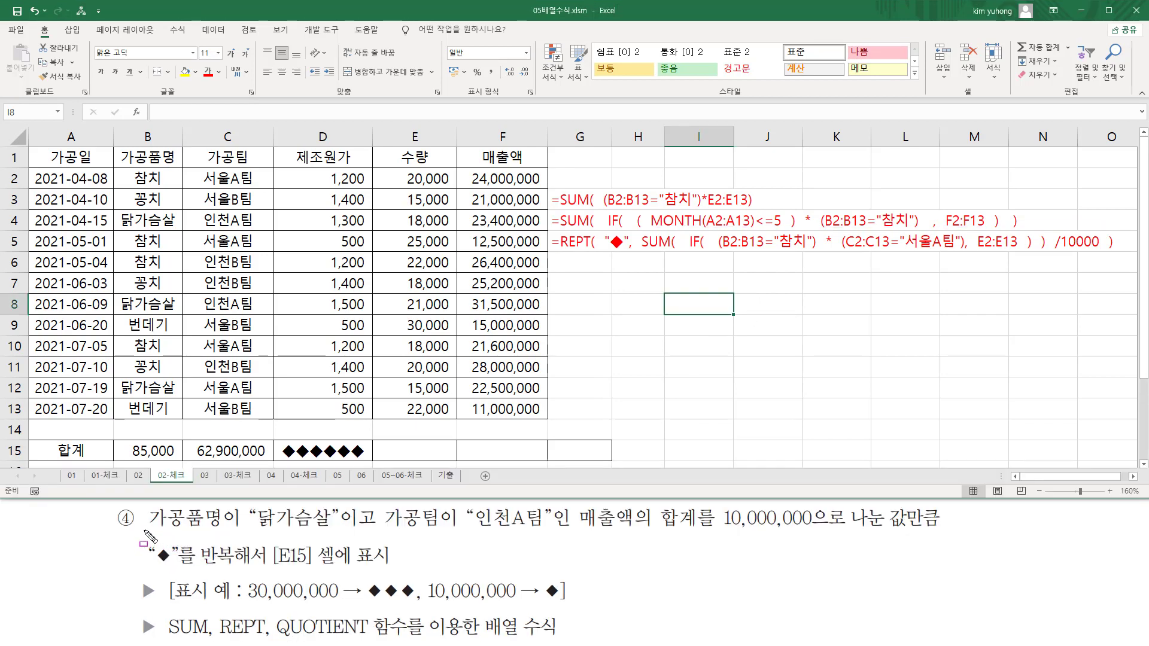
# Examine task ④'s product and team conditions, 매출액 total, 10,000,000 divisor, target cell E15 and required functions against the matching data columns.
pyautogui.moveTo(145, 531)
pyautogui.mouseDown()
pyautogui.moveTo(345, 531)
pyautogui.moveTo(353, 507)
pyautogui.moveTo(342, 529)
pyautogui.mouseUp()
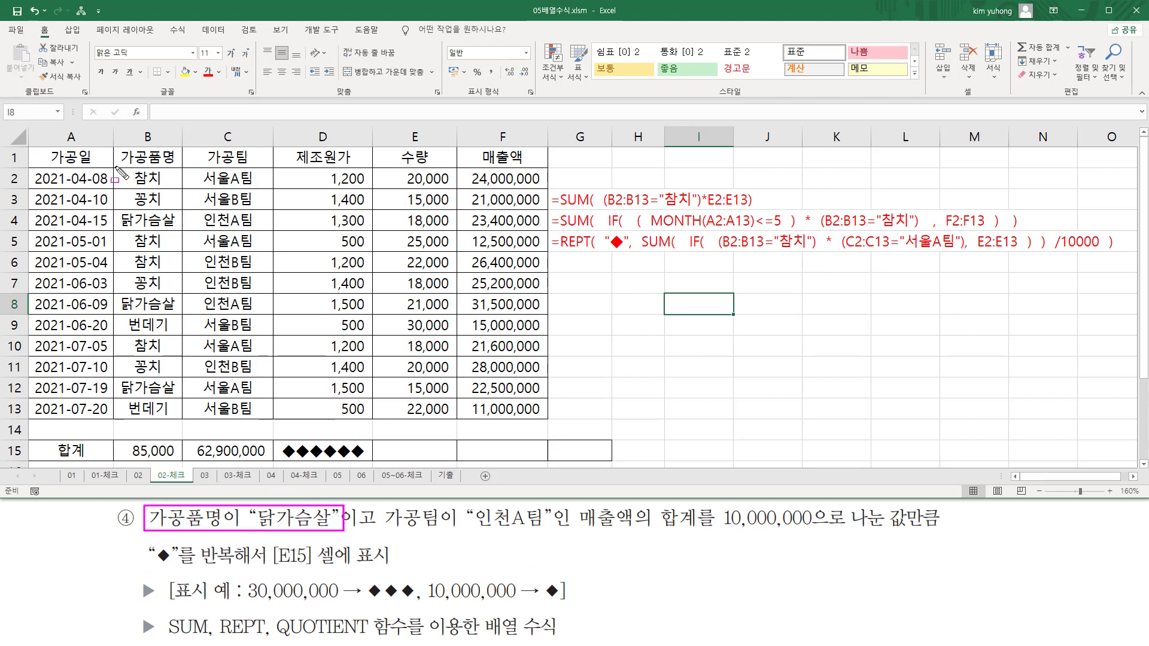
pyautogui.moveTo(117, 169)
pyautogui.mouseDown()
pyautogui.moveTo(179, 433)
pyautogui.moveTo(176, 422)
pyautogui.mouseUp()
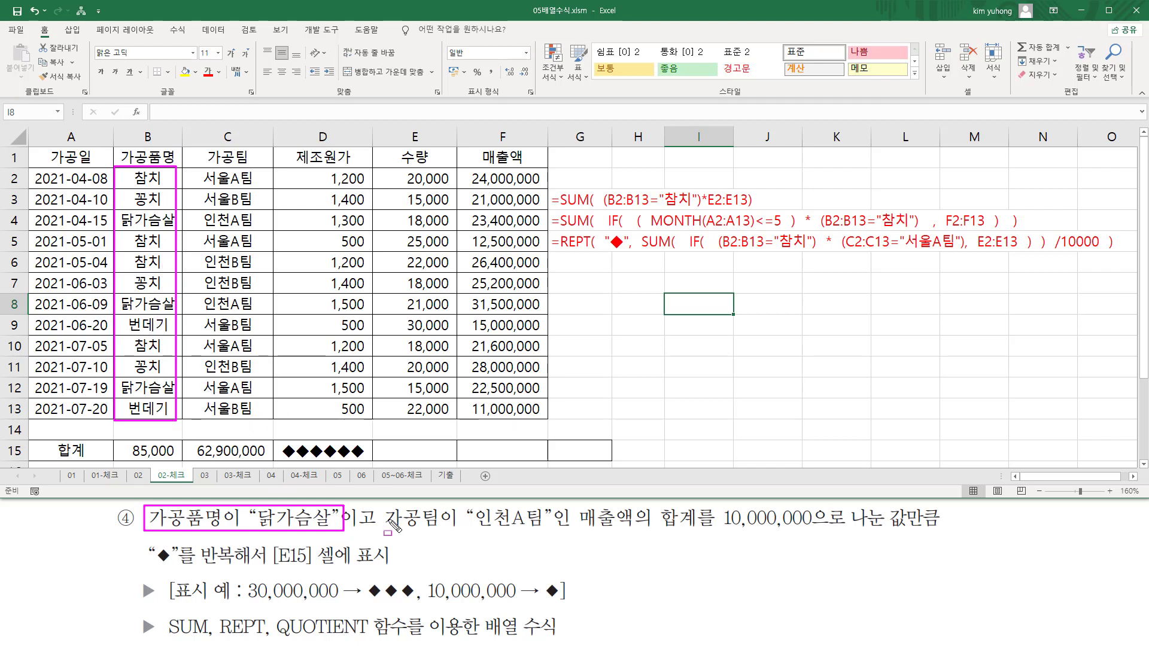
pyautogui.moveTo(381, 504); pyautogui.dragTo(547, 532)
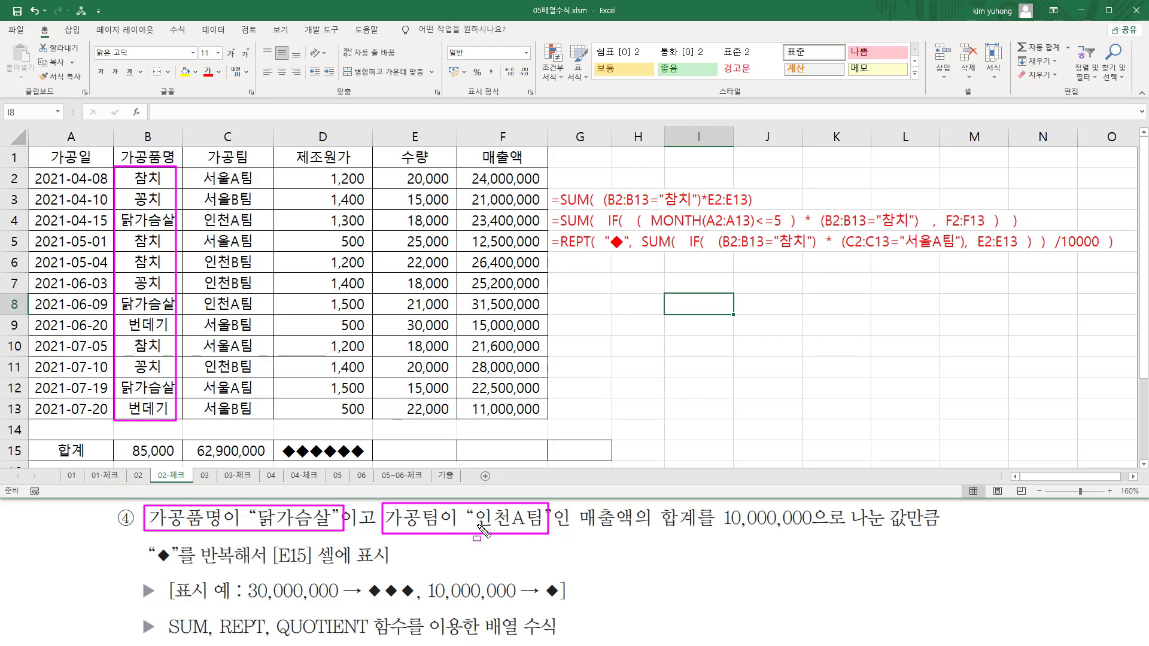
pyautogui.moveTo(214, 202); pyautogui.dragTo(269, 422)
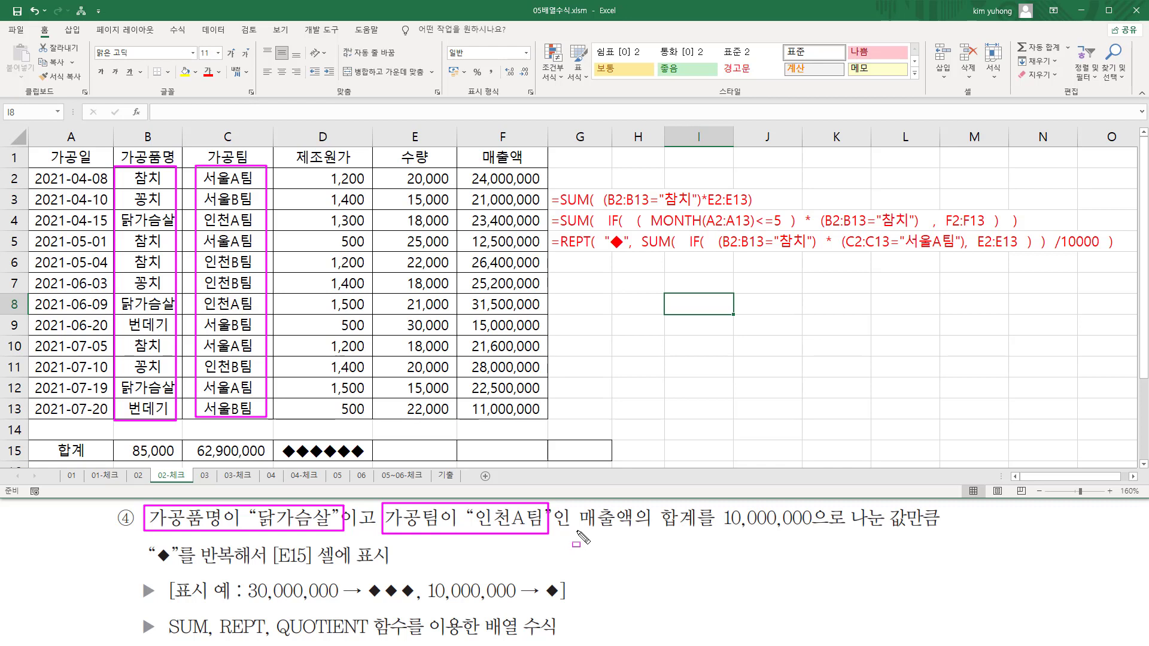
pyautogui.moveTo(578, 531); pyautogui.dragTo(698, 531)
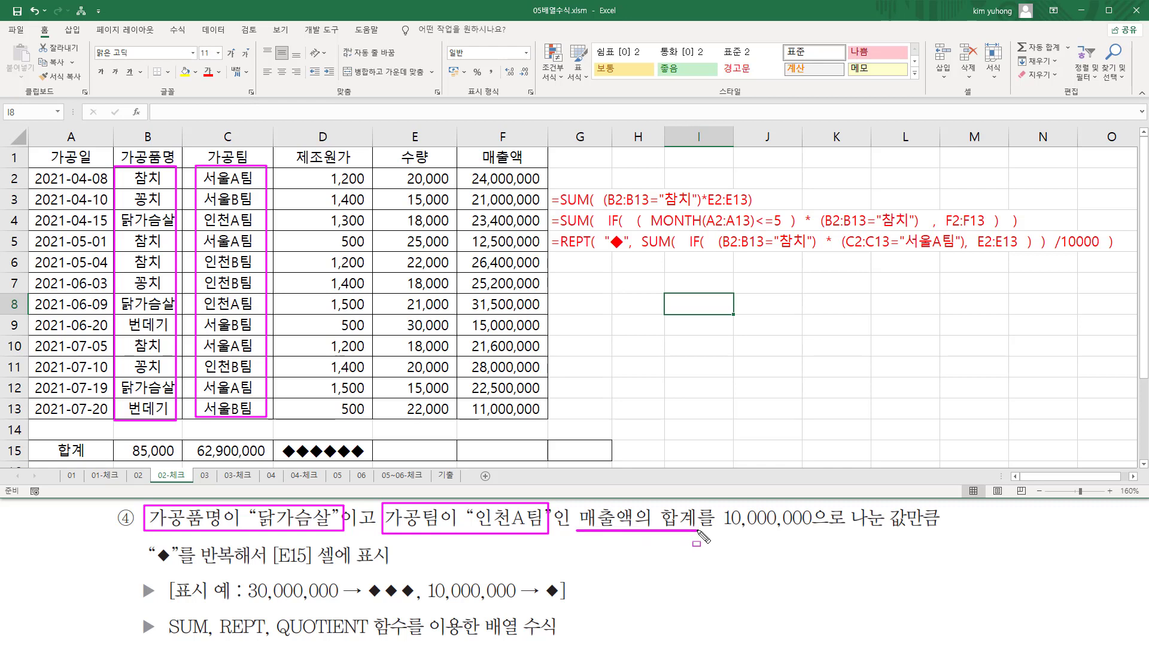
pyautogui.moveTo(472, 175); pyautogui.dragTo(540, 417)
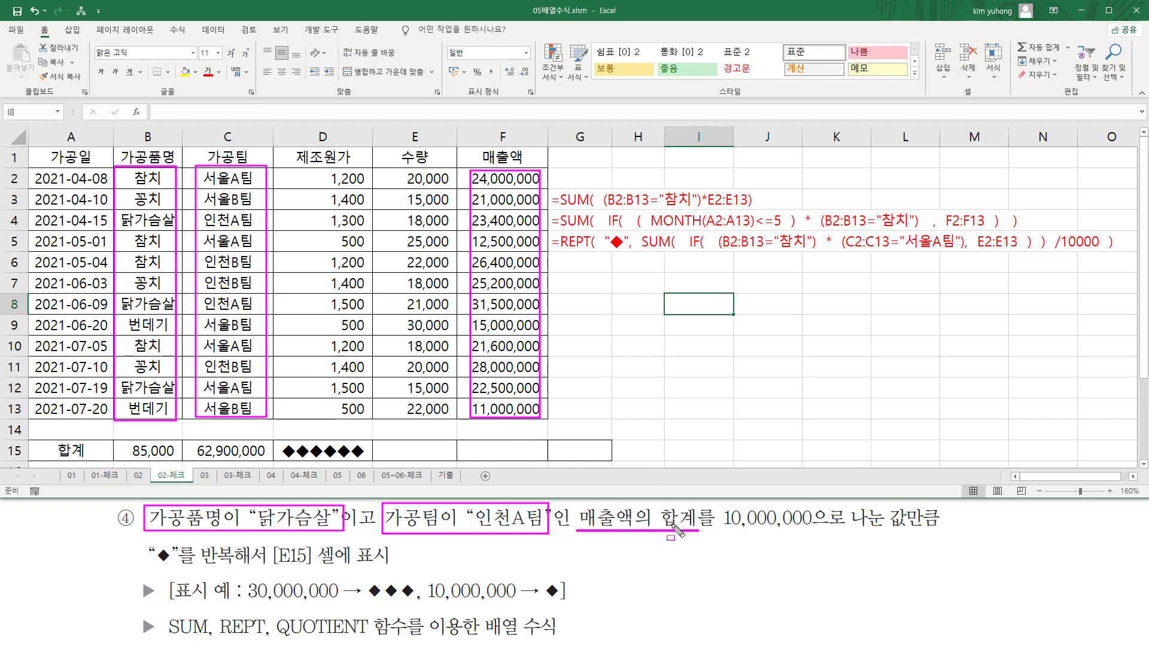
pyautogui.moveTo(696, 502); pyautogui.dragTo(697, 574)
pyautogui.moveTo(724, 530); pyautogui.dragTo(944, 530)
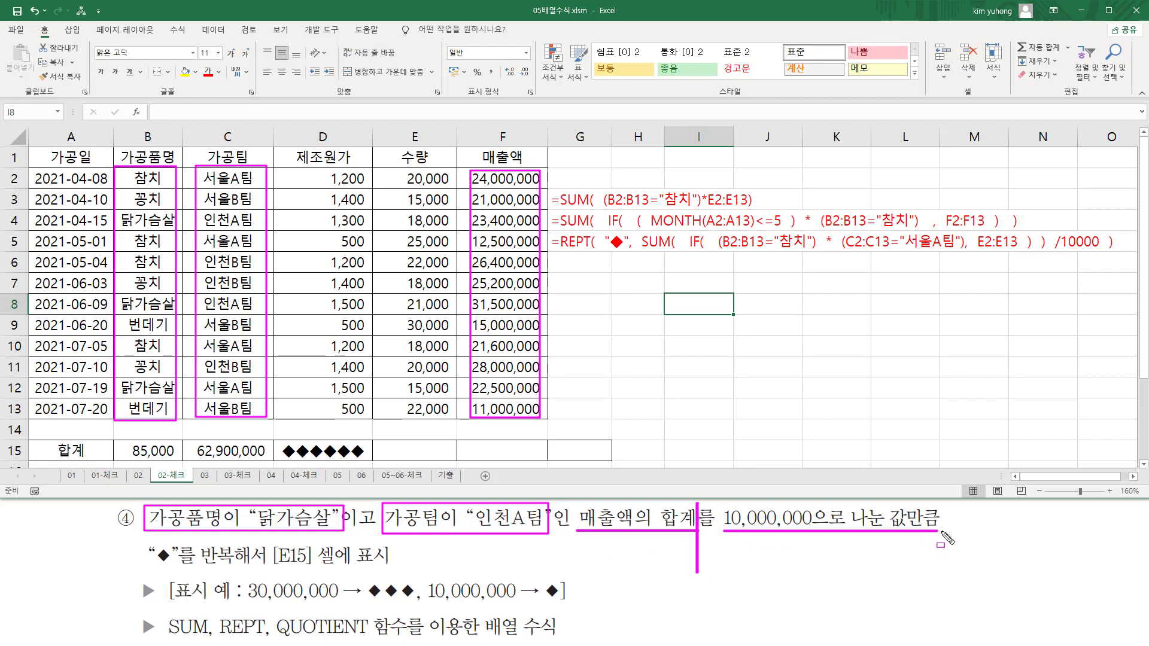
pyautogui.moveTo(147, 563); pyautogui.dragTo(388, 565)
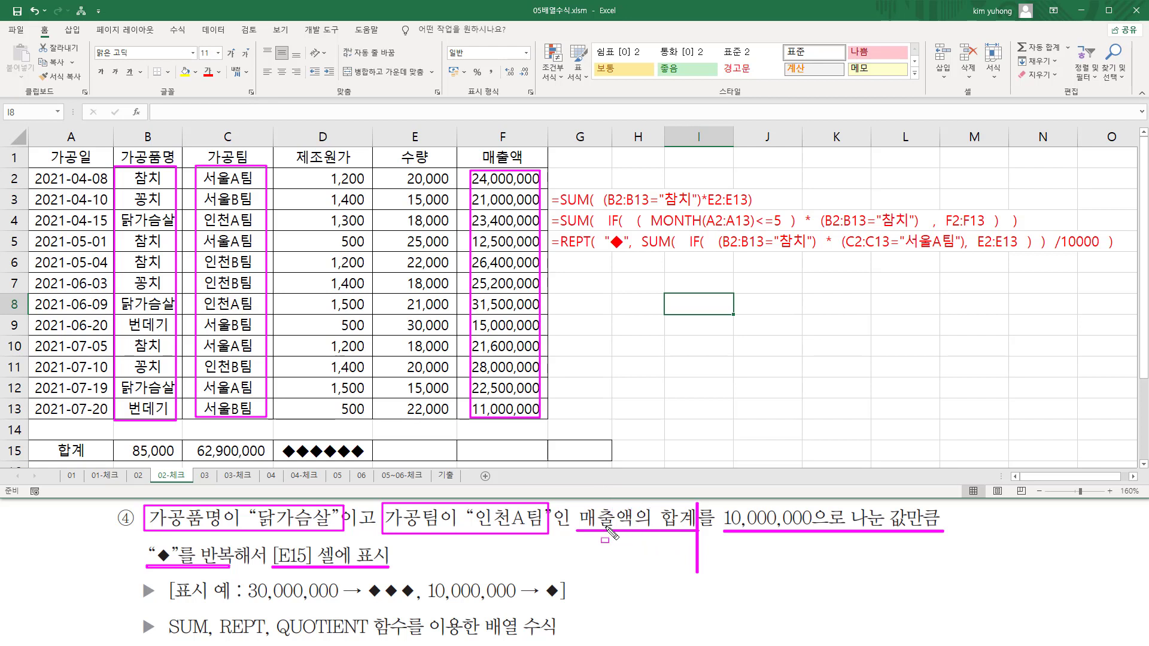
pyautogui.press('Escape')
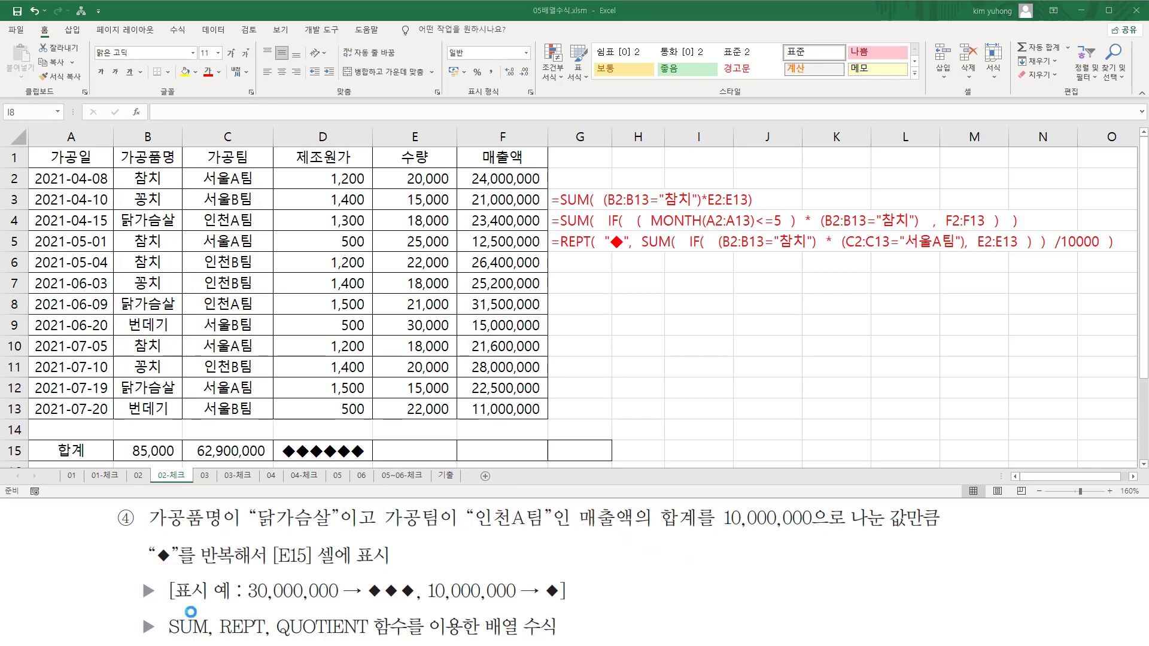
pyautogui.moveTo(165, 611); pyautogui.dragTo(208, 639)
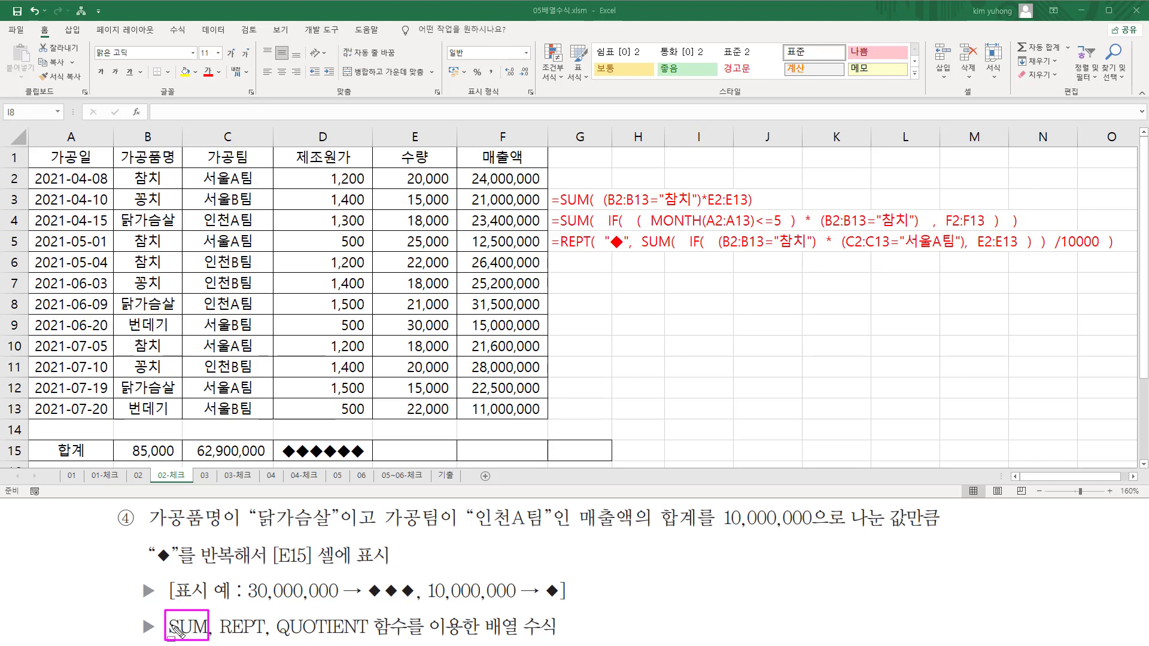
pyautogui.press('Escape')
# Start a SUM formula in E15 with the bracketed condition that B2:B13 equals "닭가슴살".
pyautogui.click(429, 443)
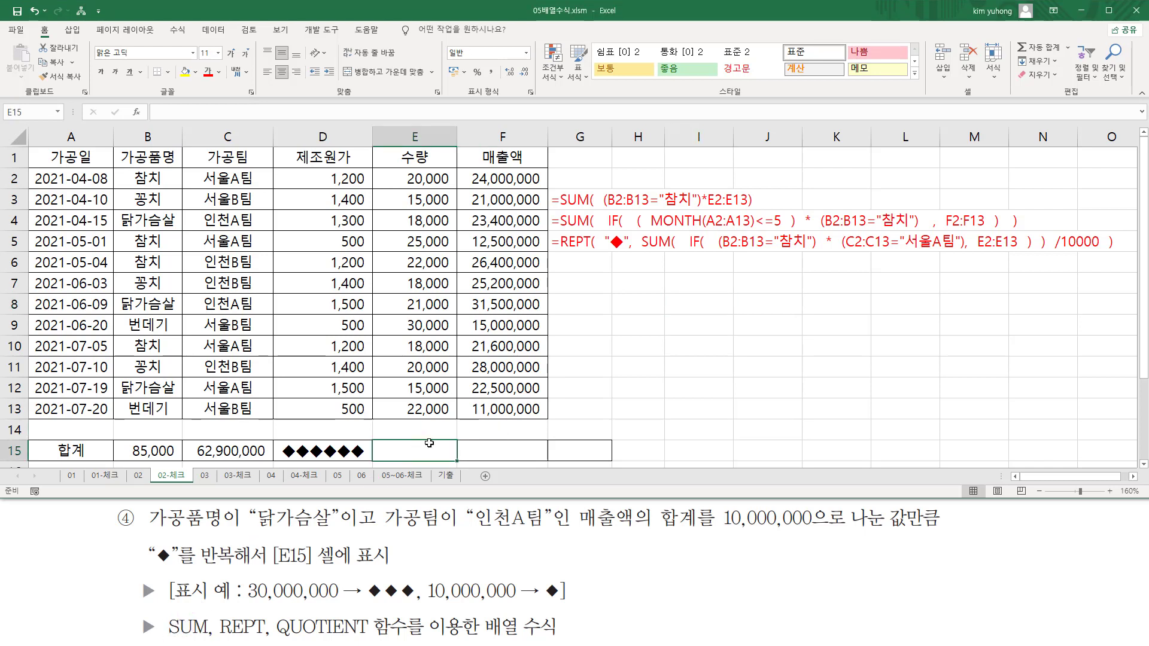
pyautogui.write('=녀')
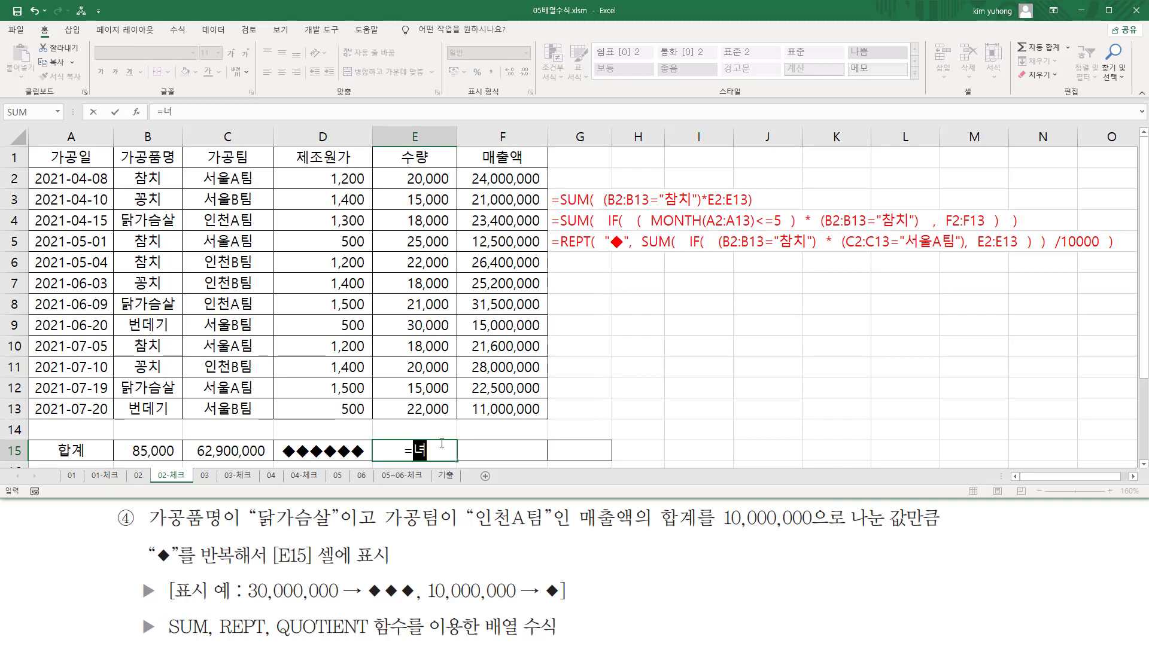
pyautogui.press('BackSpace')
pyautogui.write('sum(')
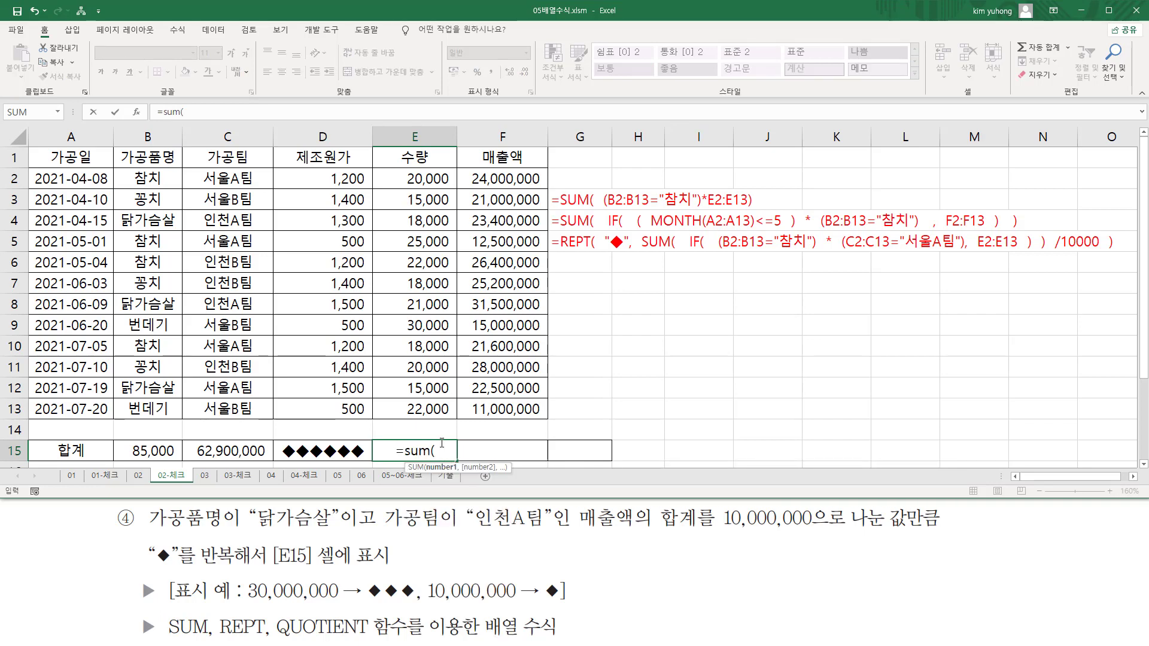
pyautogui.write('  (')
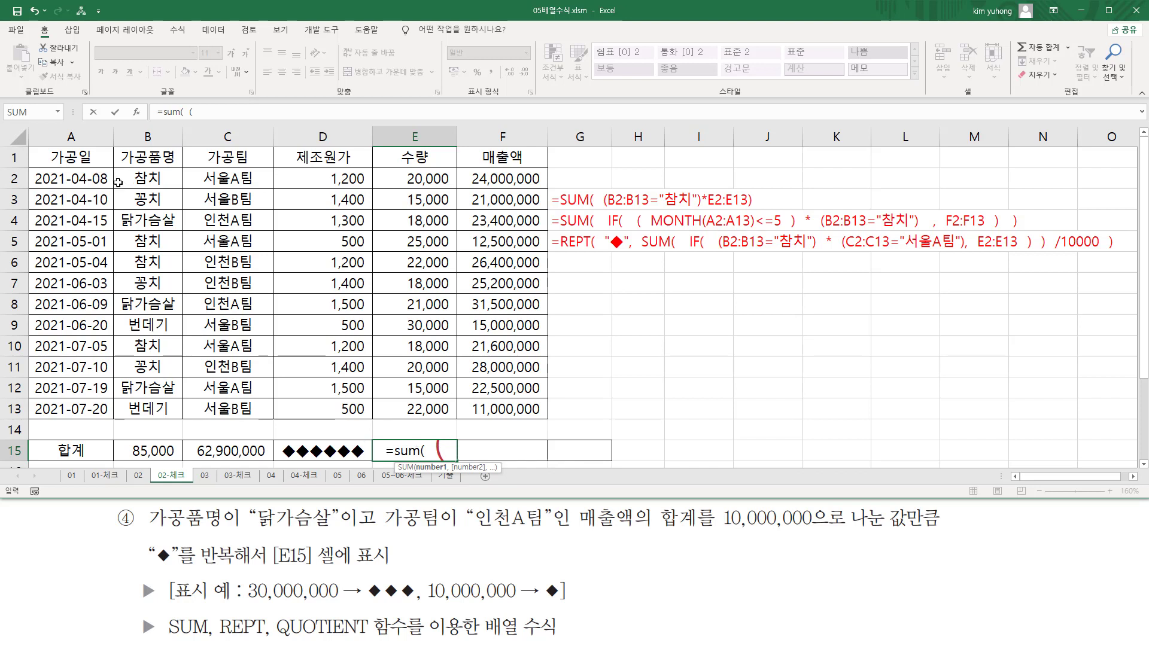
pyautogui.moveTo(151, 177); pyautogui.dragTo(154, 409)
pyautogui.write('=')
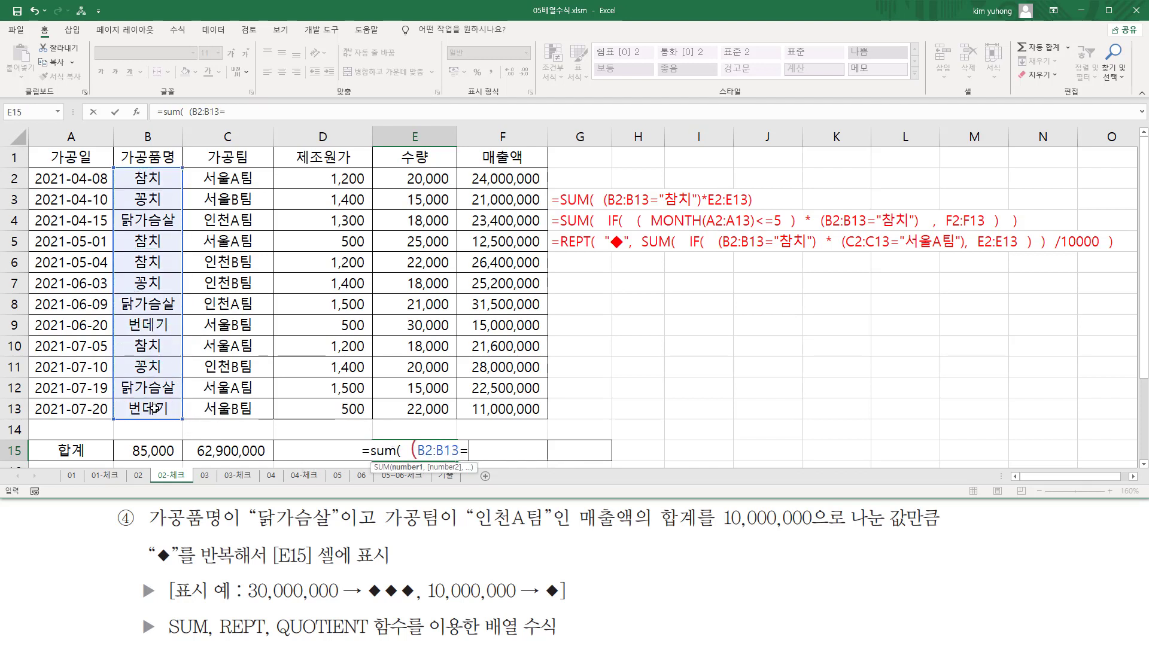
pyautogui.write('"닭ㄱ')
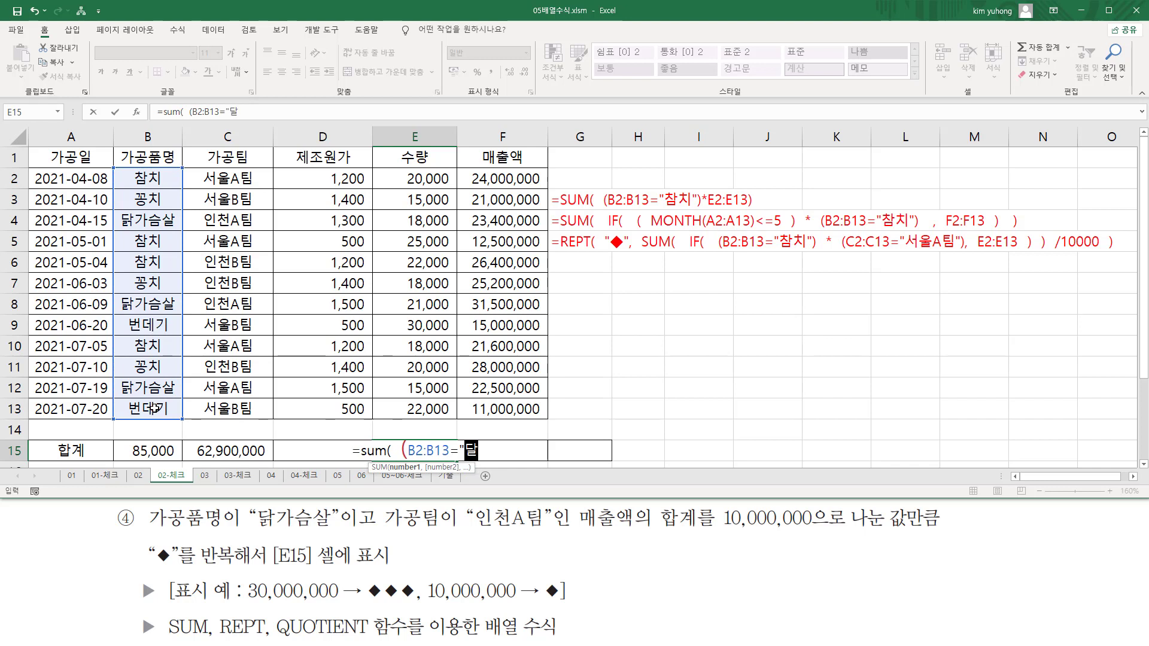
pyautogui.write('가슴')
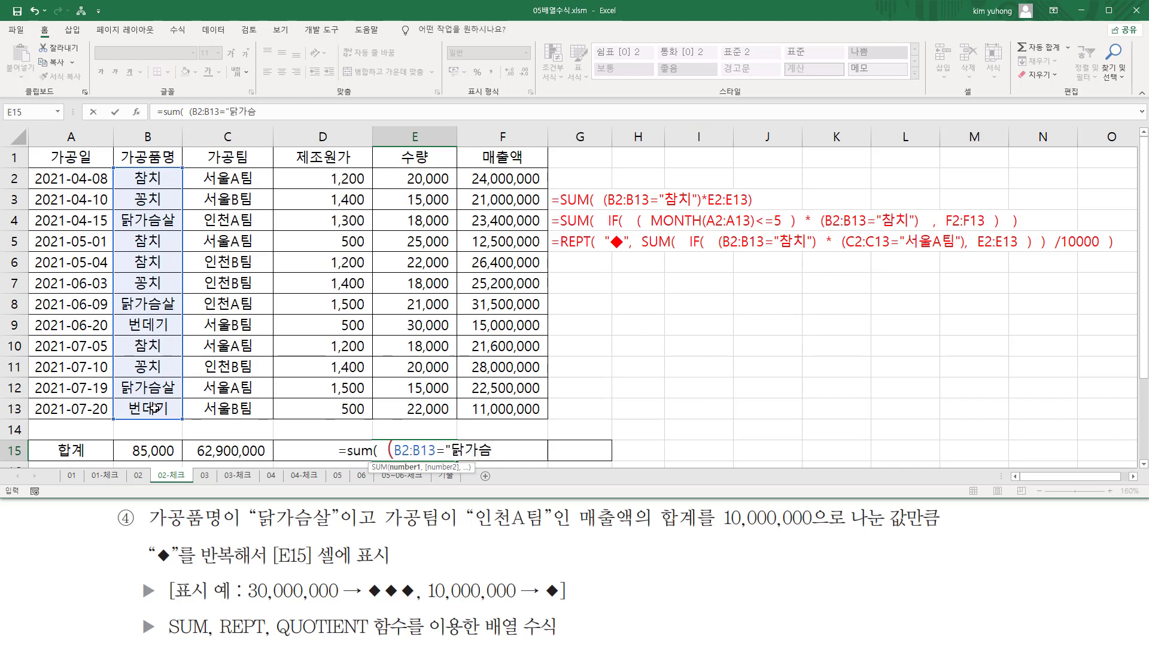
pyautogui.write('살"')
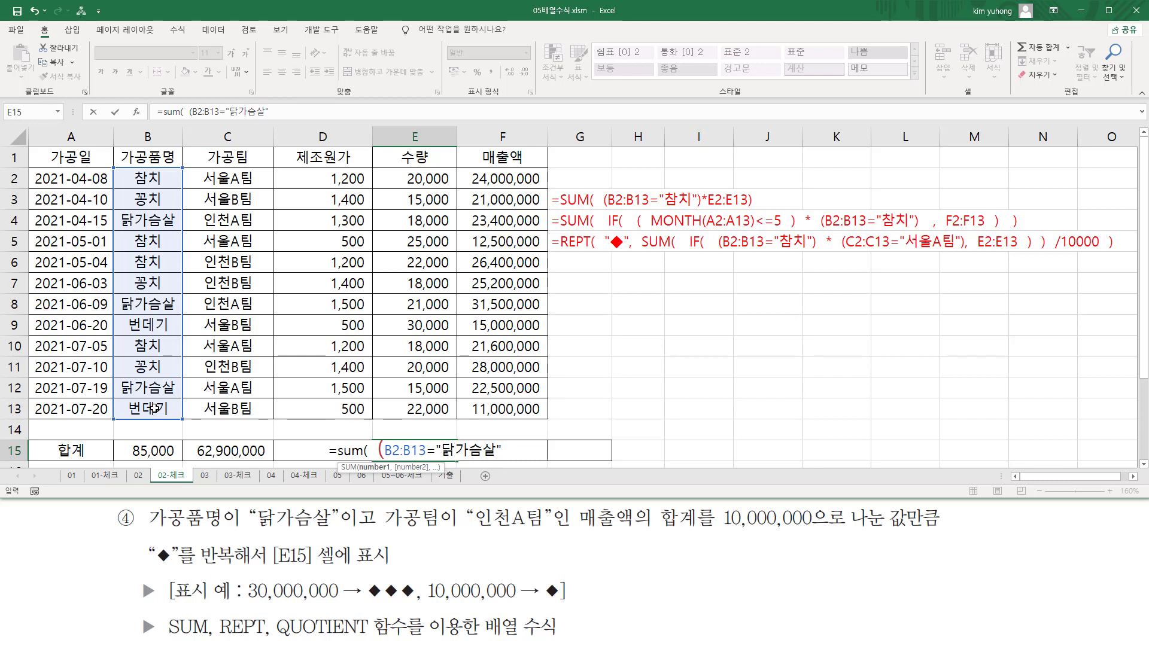
pyautogui.write(')')
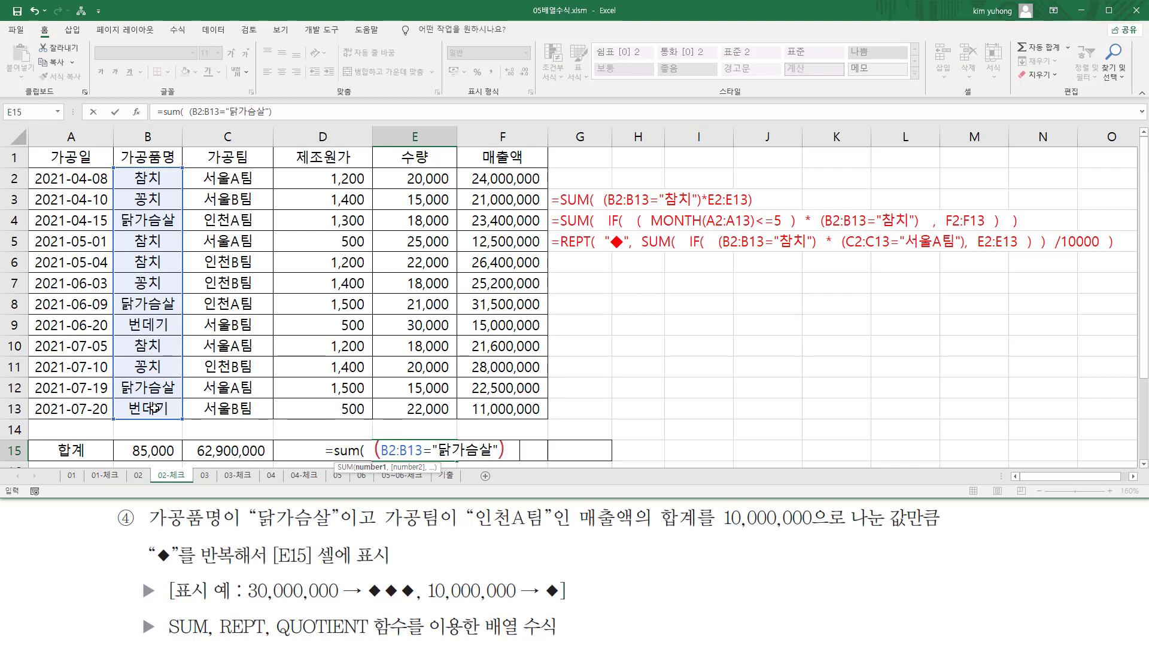
# Multiply the first condition in E15's SUM formula by a second bracketed condition that C2:C13 equals "인천A팀".
pyautogui.write('  *')
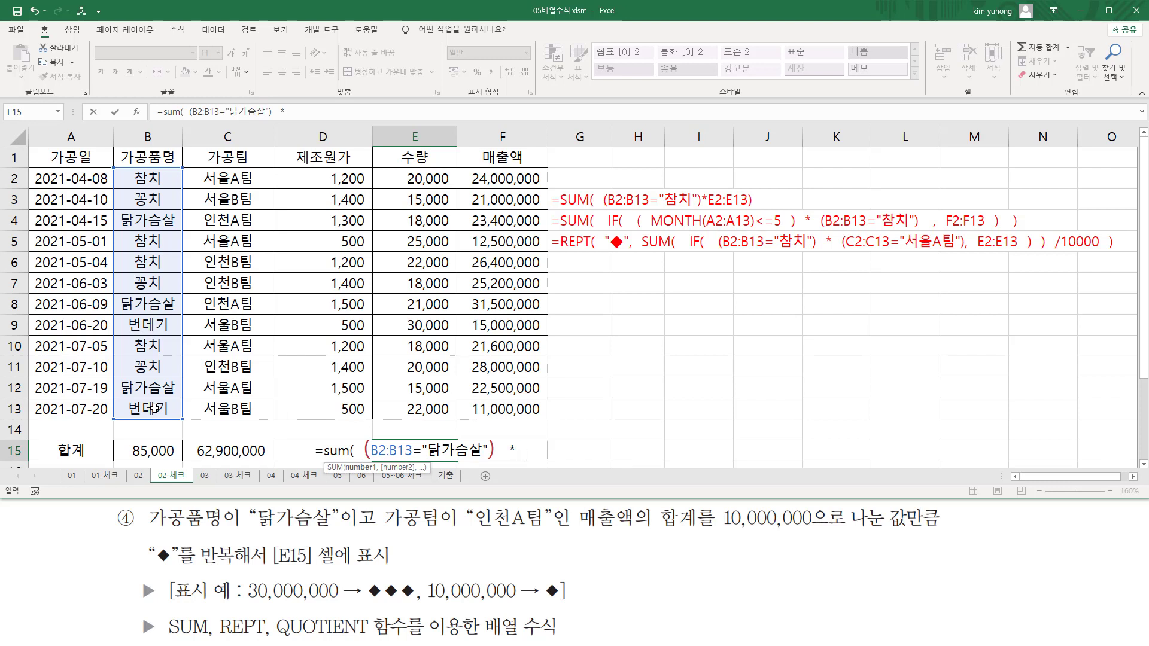
pyautogui.write('  (')
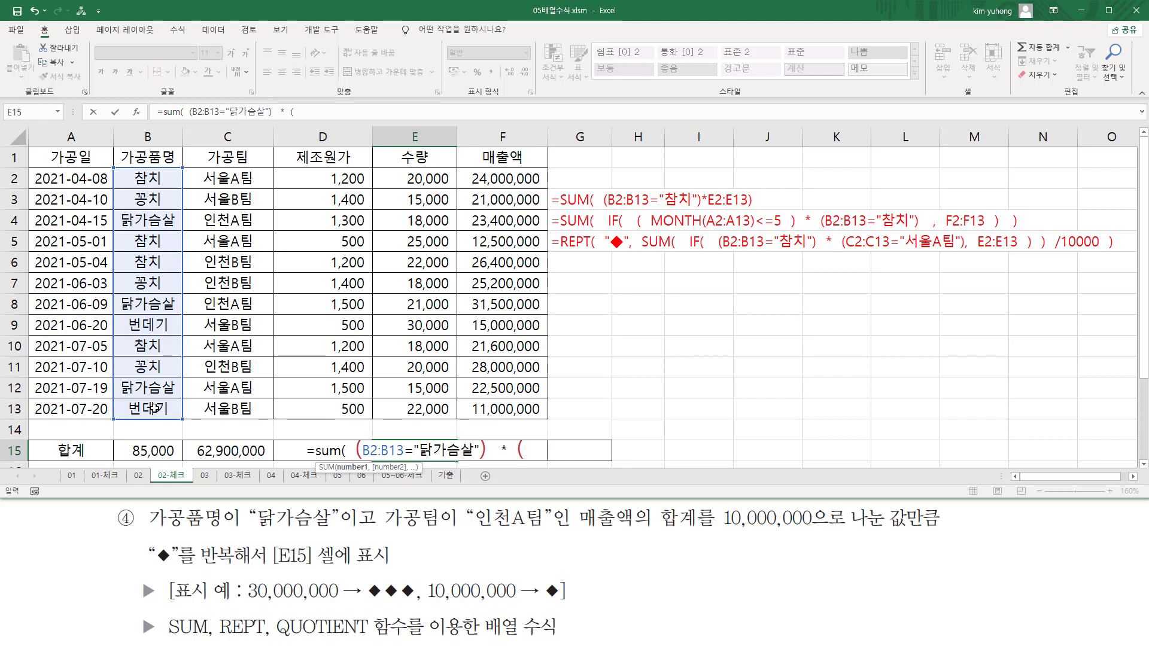
pyautogui.moveTo(230, 177); pyautogui.dragTo(224, 409)
pyautogui.write('=')
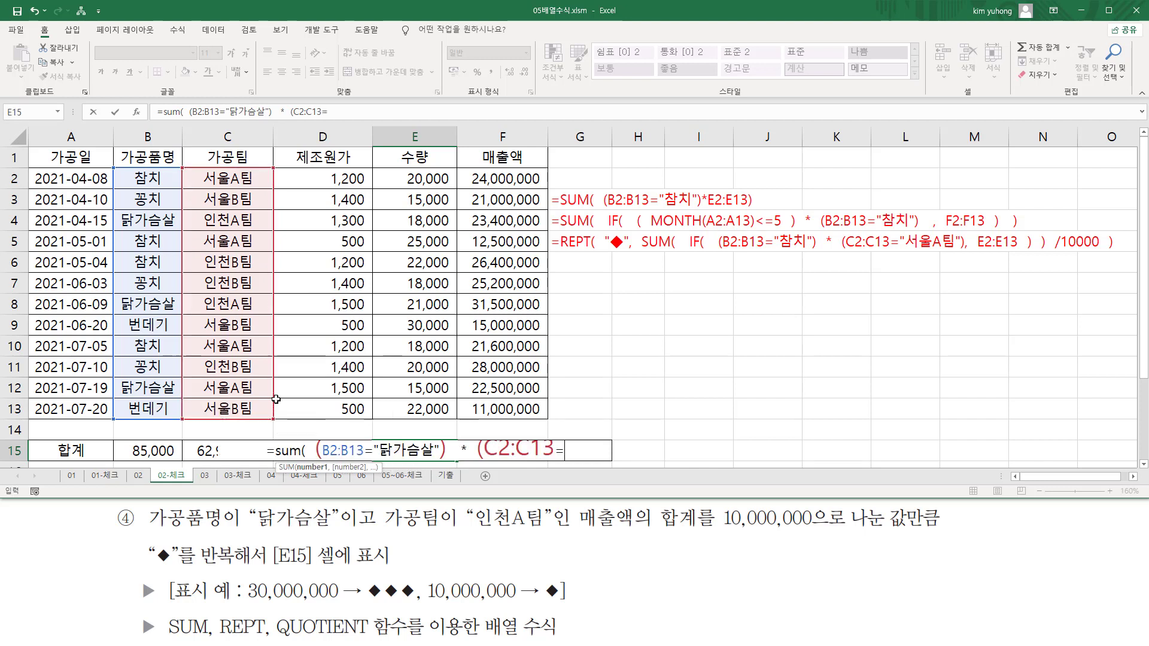
pyautogui.write('"dl')
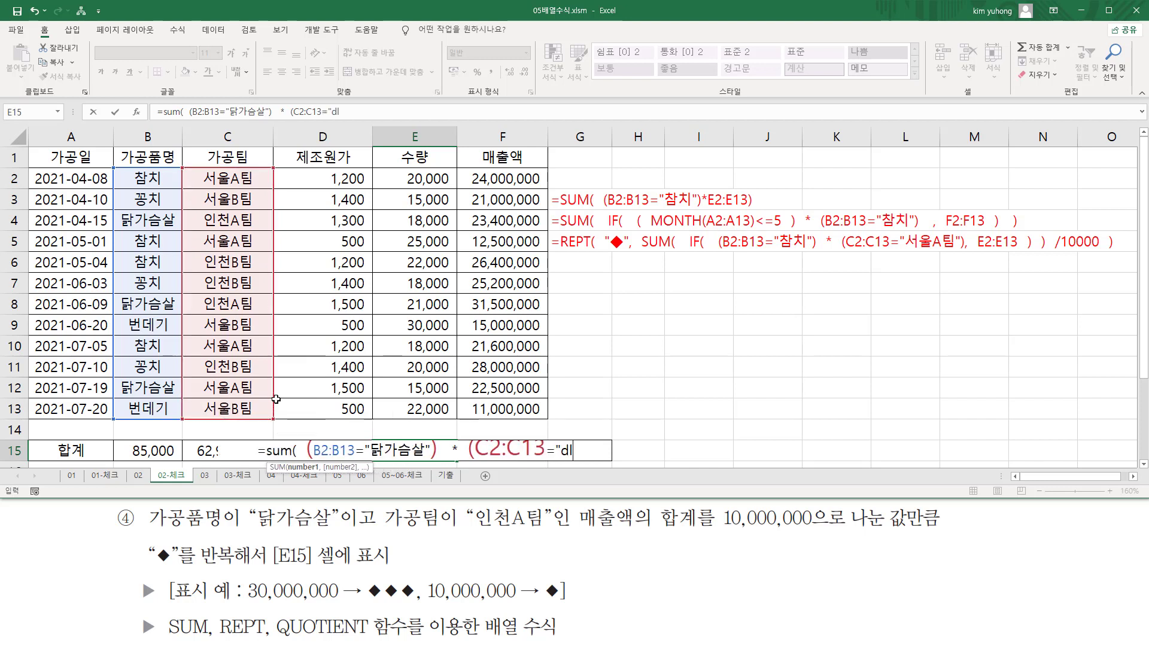
pyautogui.write('인ㅊ천')
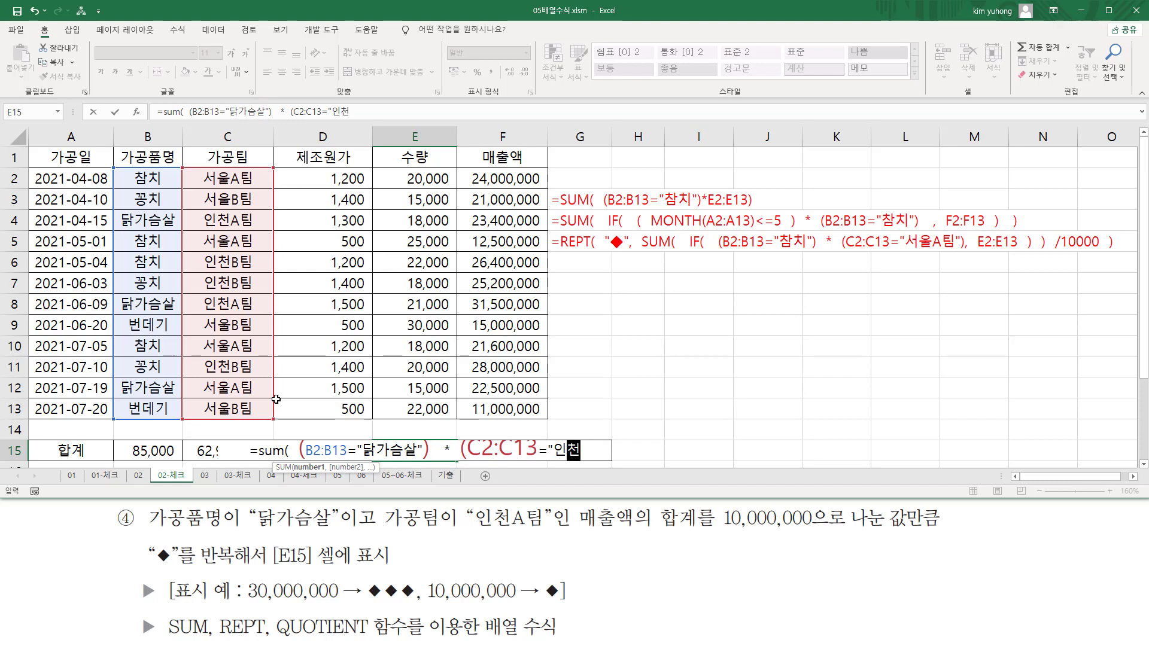
pyautogui.write('A팀"')
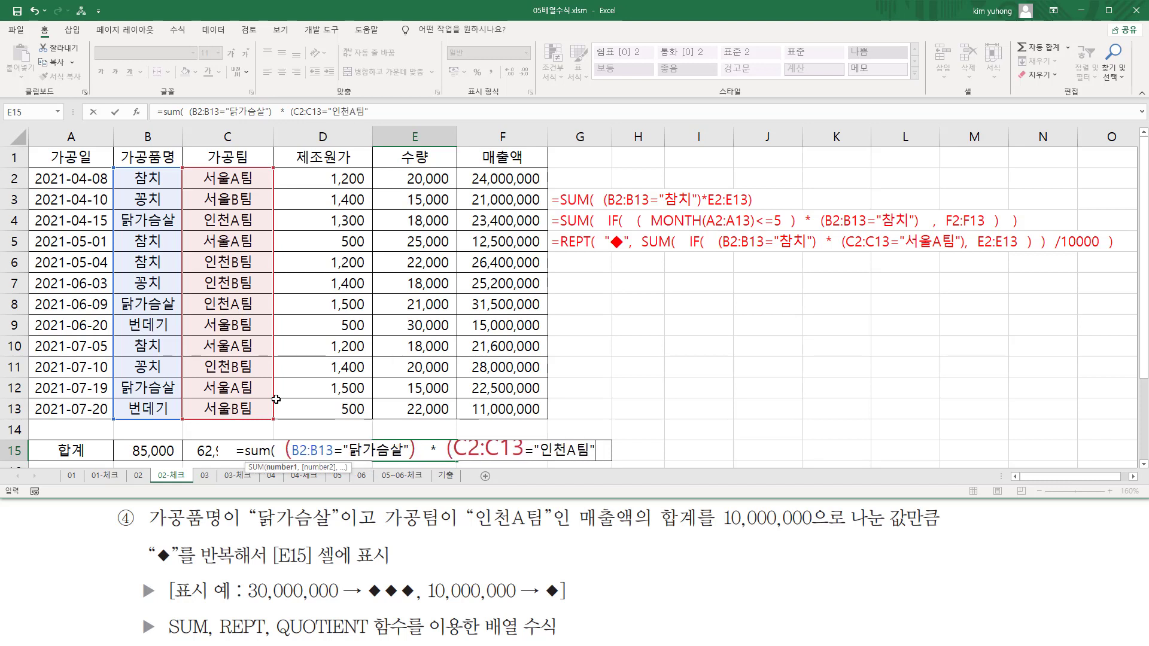
pyautogui.write(')')
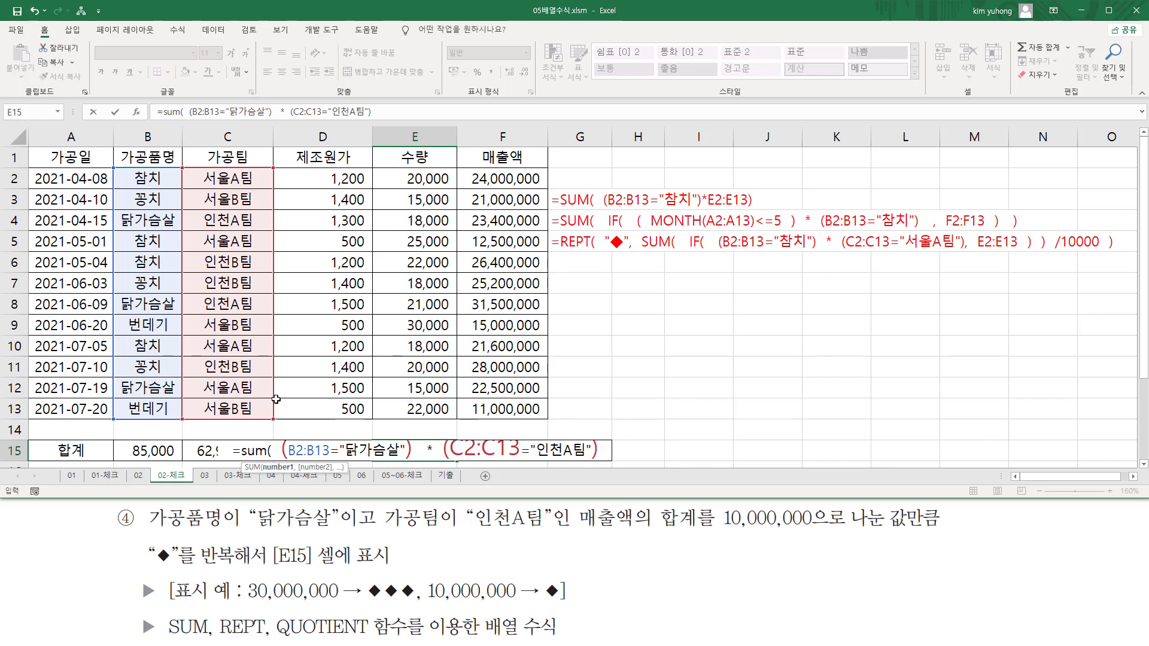
# Multiply the two conditions by the 매출액 range F2:F13, close the SUM and enter E15 as an array formula.
pyautogui.write('   *')
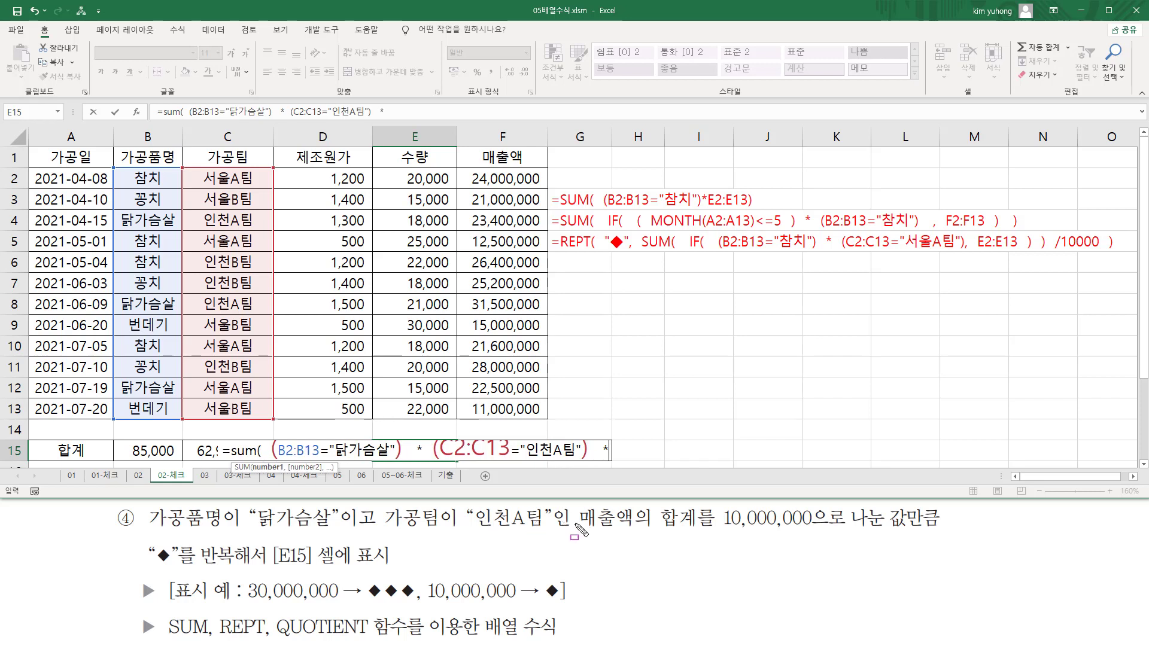
pyautogui.moveTo(575, 529)
pyautogui.mouseDown()
pyautogui.moveTo(708, 541)
pyautogui.moveTo(704, 511)
pyautogui.mouseUp()
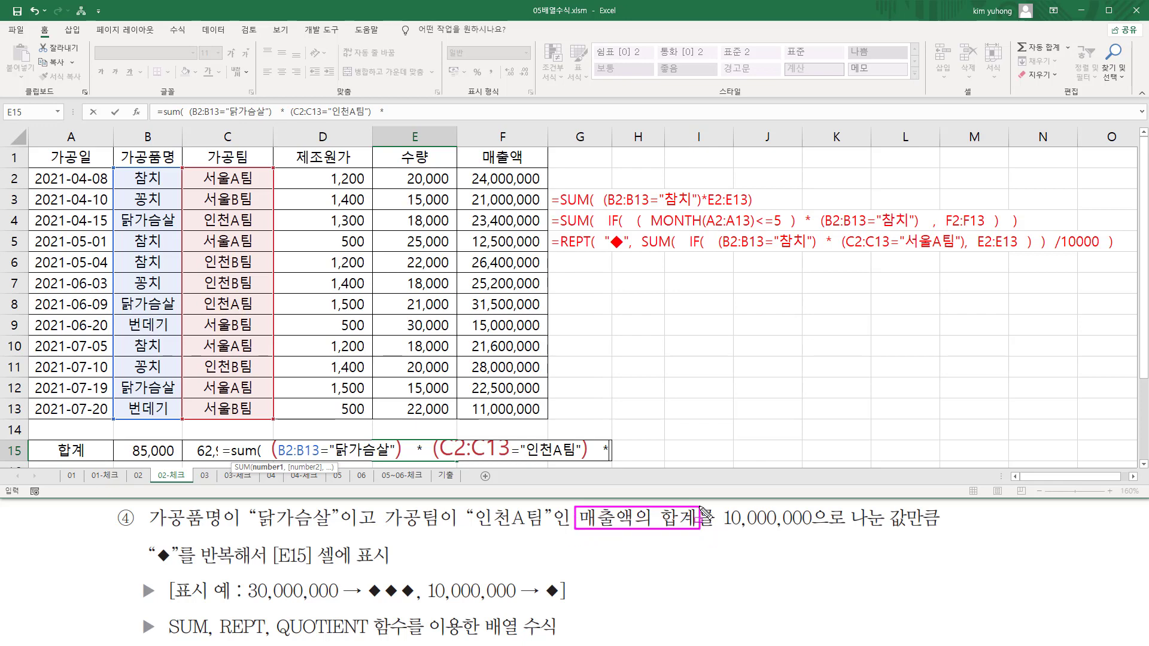
pyautogui.press('Escape')
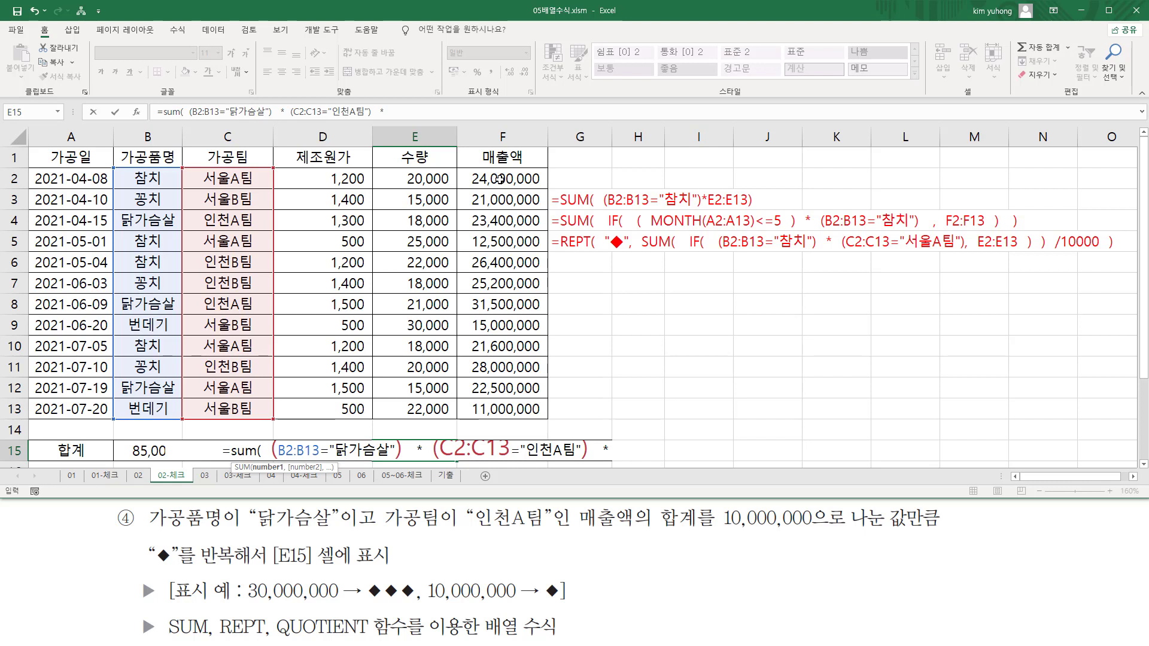
pyautogui.moveTo(500, 179); pyautogui.dragTo(505, 415)
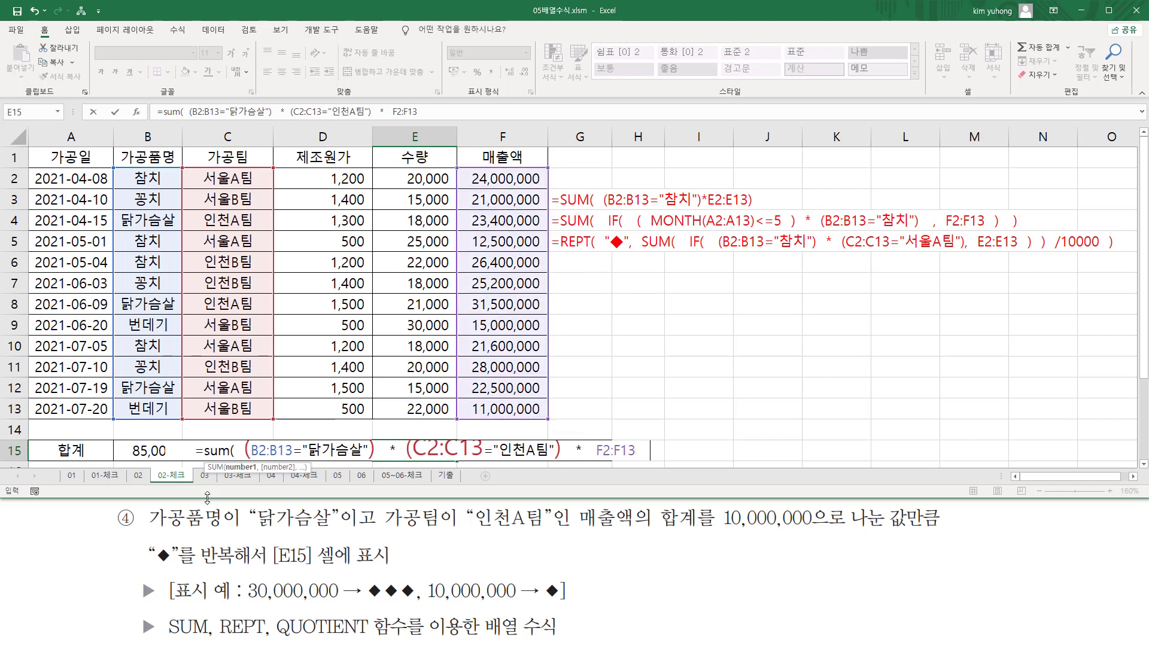
pyautogui.write(')')
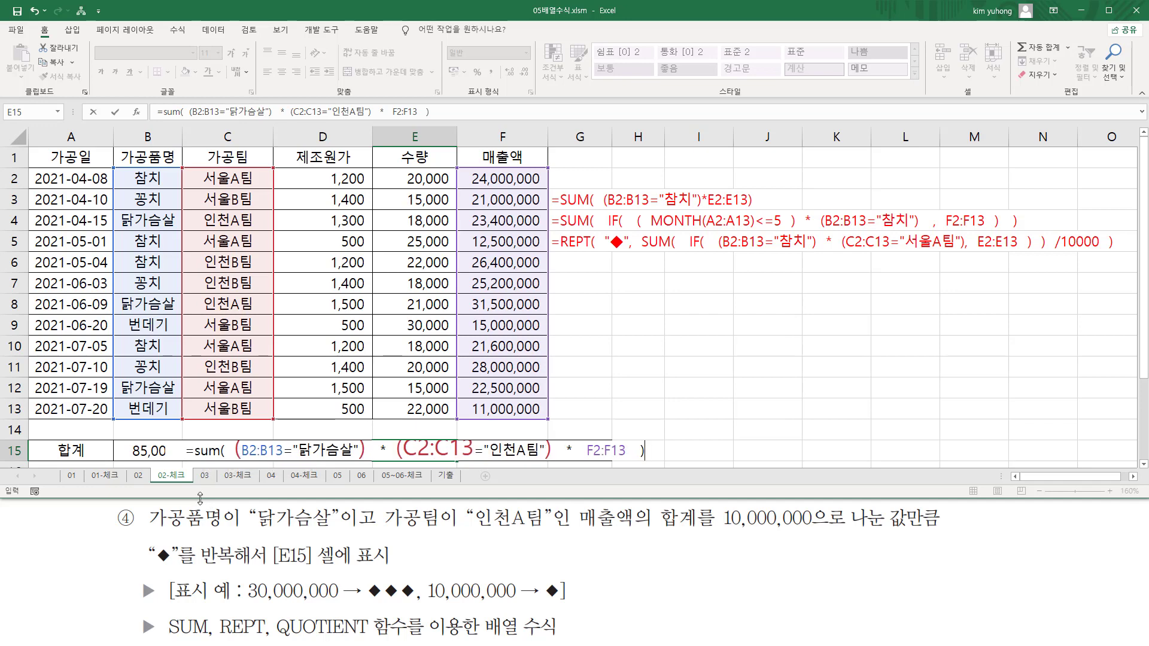
pyautogui.hotkey('ctrl', 'shift', 'Return')
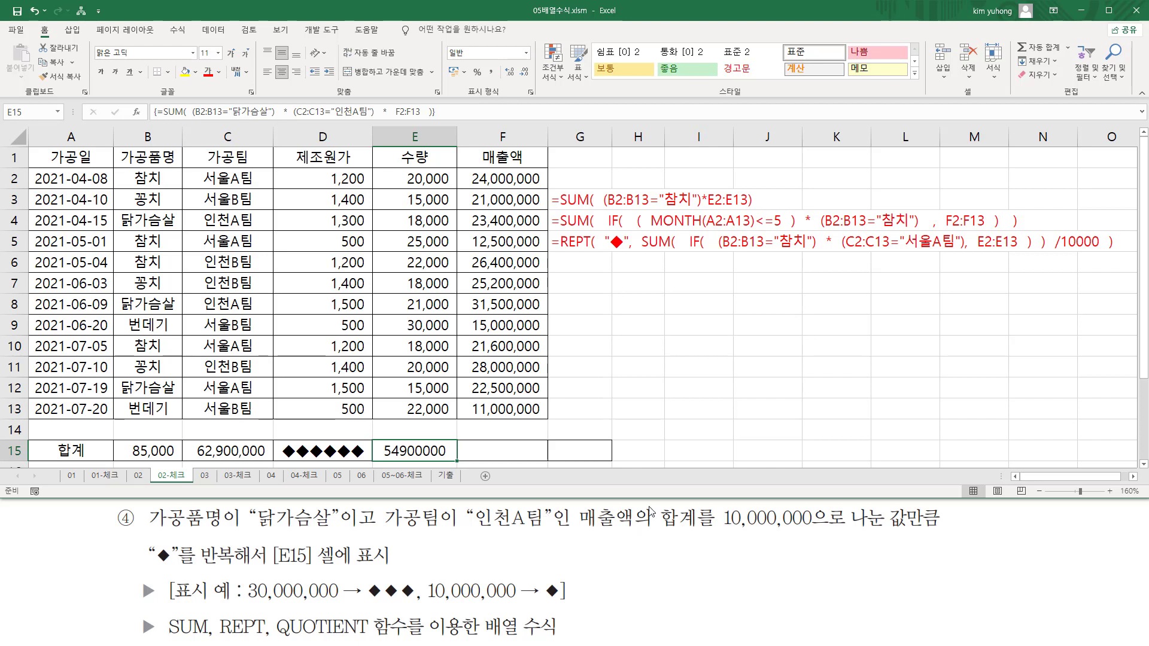
# Check task ④'s 10,000,000 divisor and QUOTIENT requirement, and cut the SUM expression out of E15's formula, keeping the equals sign.
pyautogui.moveTo(697, 506); pyautogui.dragTo(696, 549)
pyautogui.moveTo(717, 530); pyautogui.dragTo(921, 530)
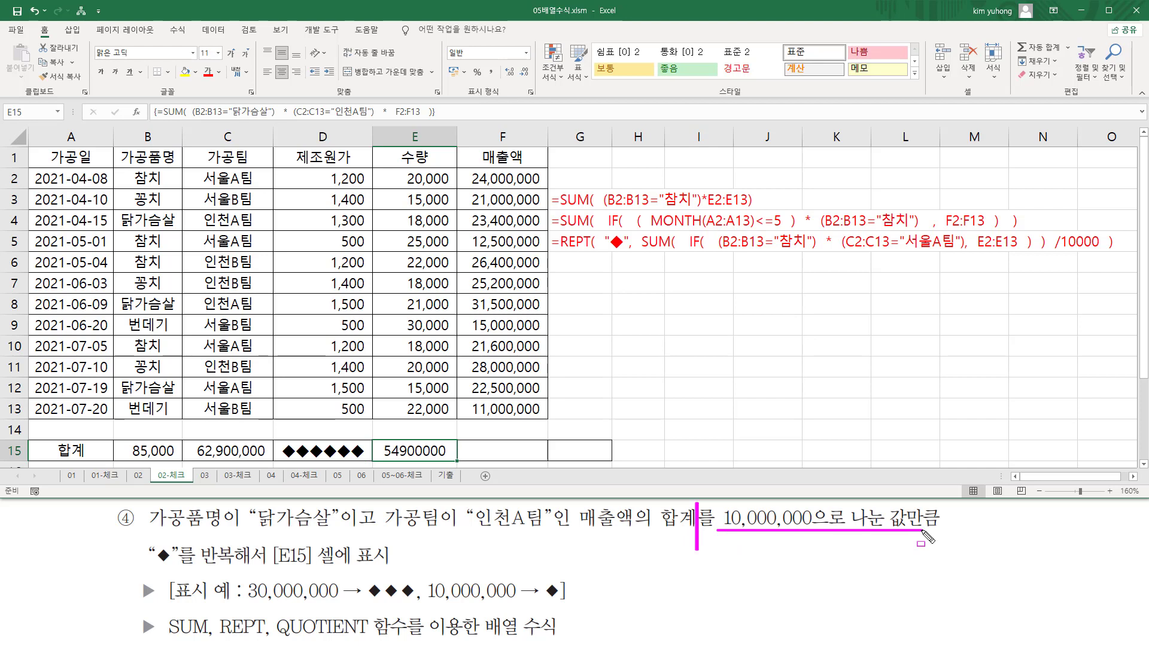
pyautogui.moveTo(277, 639)
pyautogui.mouseDown()
pyautogui.moveTo(408, 639)
pyautogui.moveTo(410, 616)
pyautogui.mouseUp()
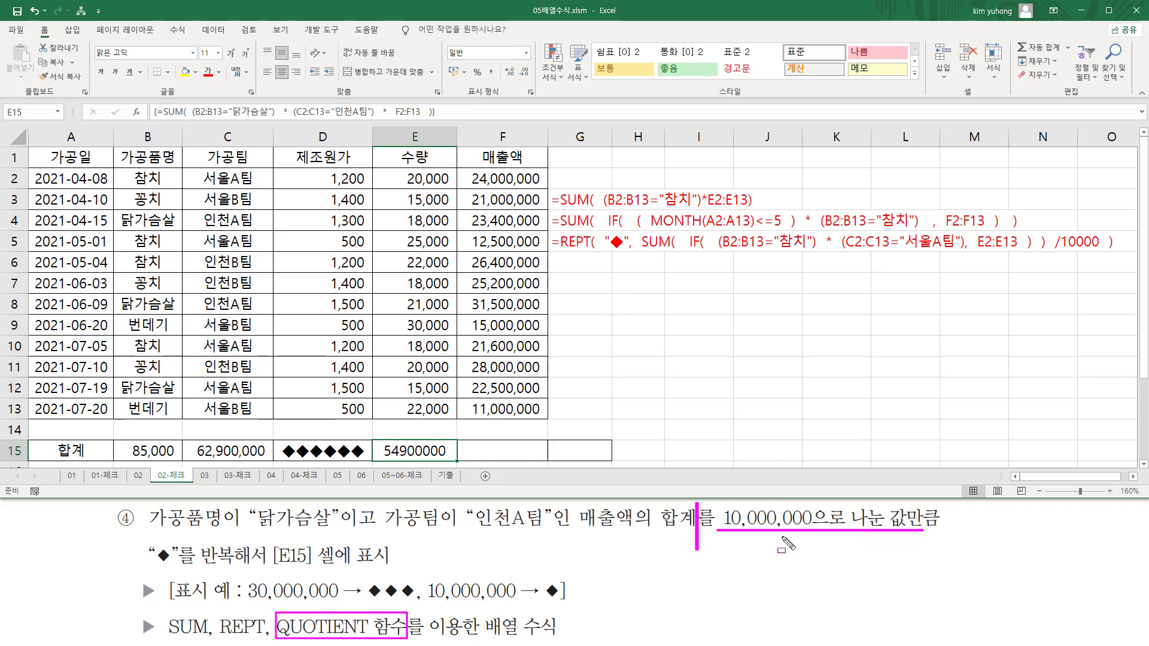
pyautogui.press('Escape')
pyautogui.doubleClick(414, 451)
pyautogui.doubleClick(414, 450)
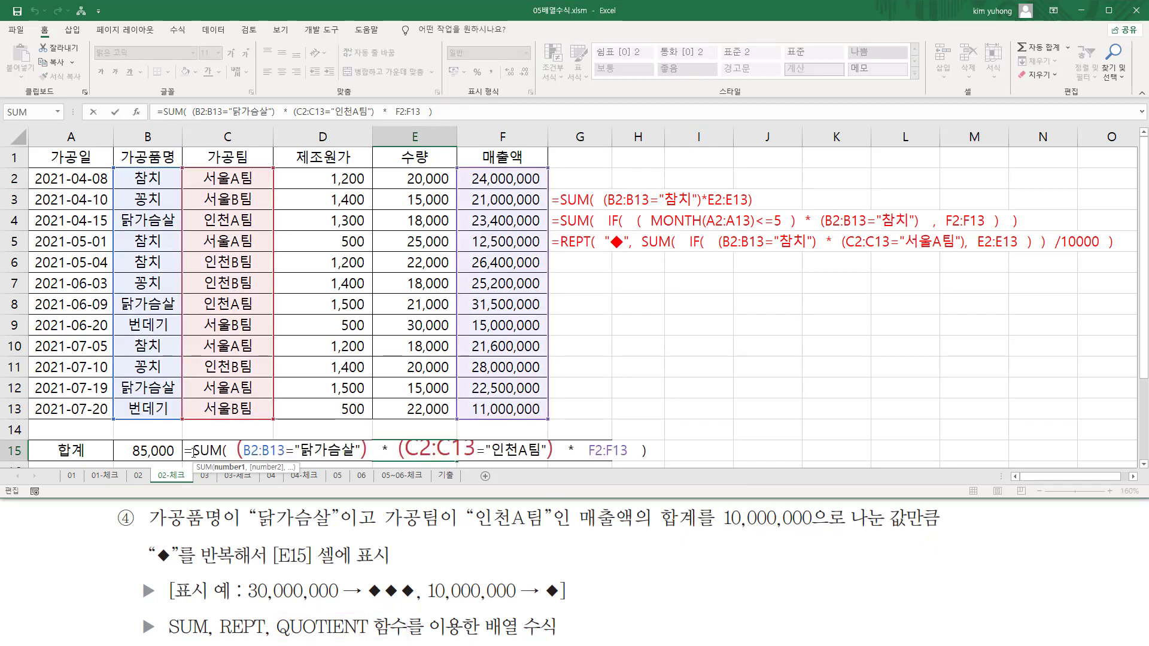
pyautogui.moveTo(195, 451); pyautogui.dragTo(646, 450)
pyautogui.hotkey('ctrl', 'c')
pyautogui.press('Delete')
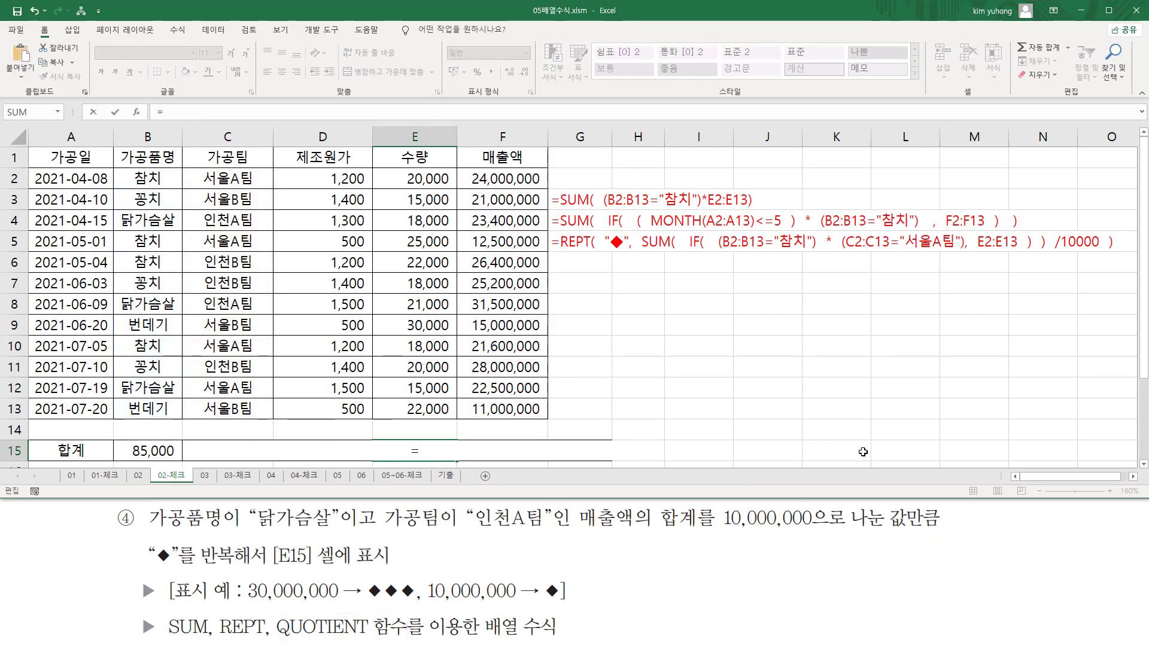
# Start a QUOTIENT formula in E15 and paste the cut SUM expression as its numerator.
pyautogui.write('q')
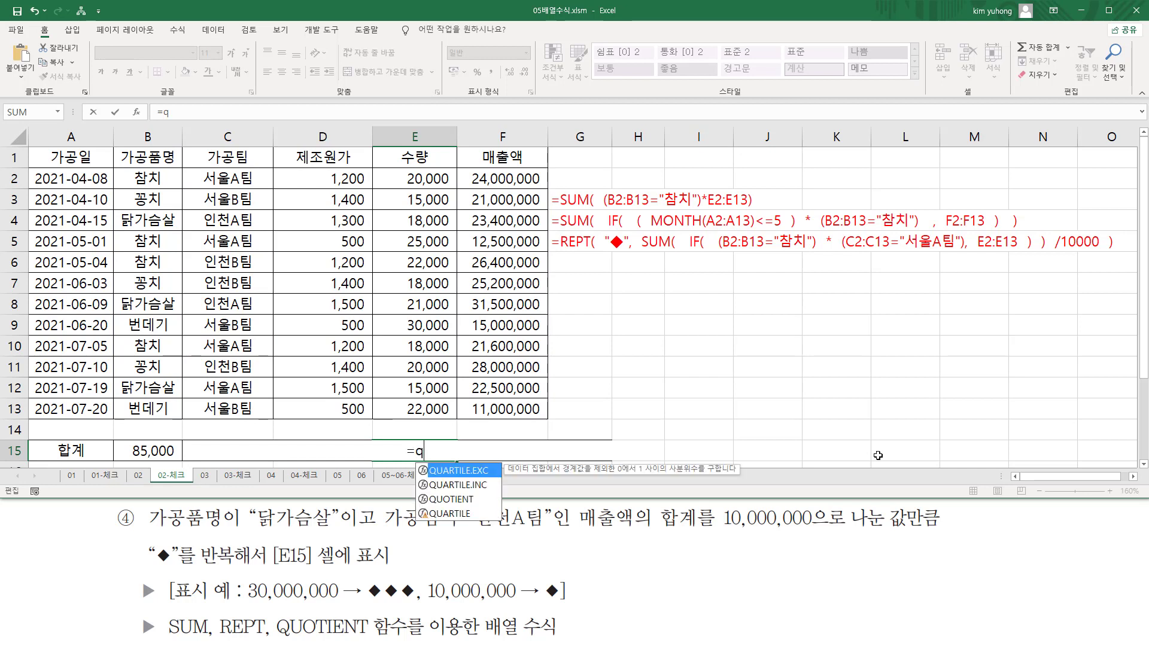
pyautogui.write('uo')
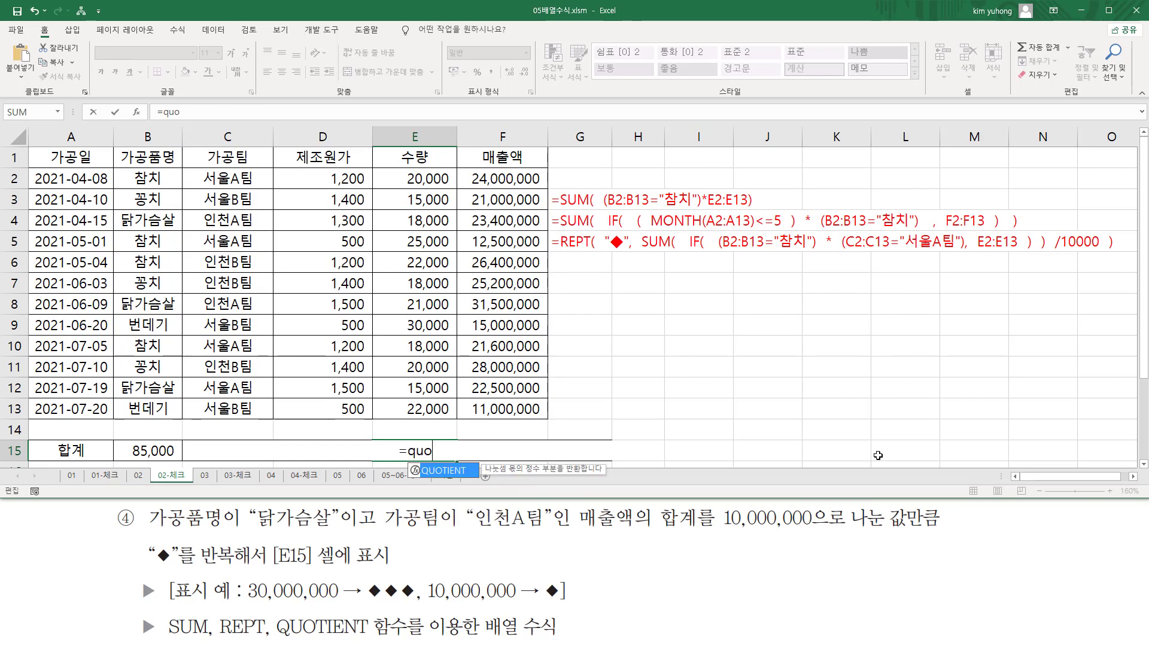
pyautogui.press('Tab')
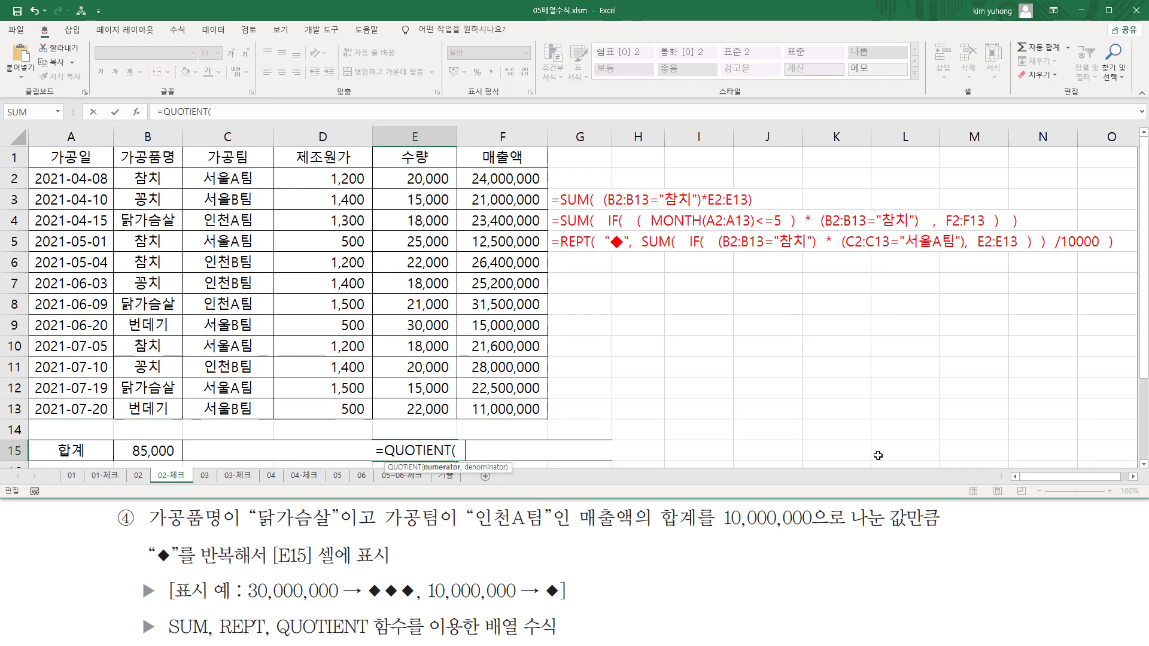
pyautogui.hotkey('ctrl', 'v')
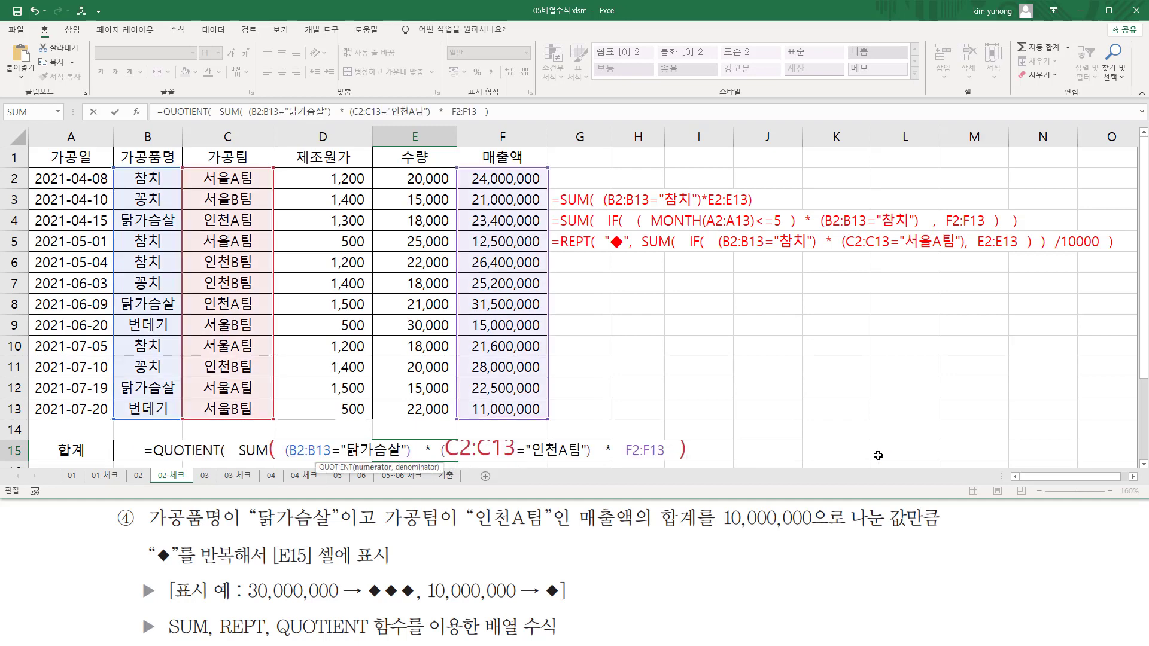
# Add 10000000 as the QUOTIENT denominator, close the function and enter E15 as an array formula.
pyautogui.write(', ')
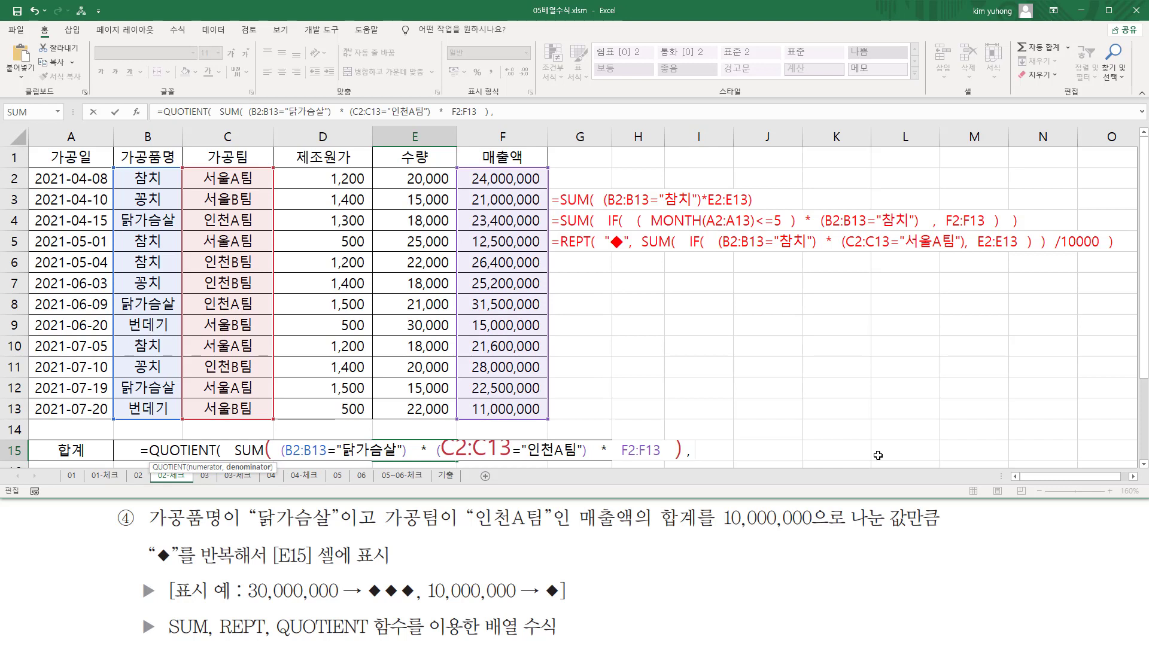
pyautogui.write('10')
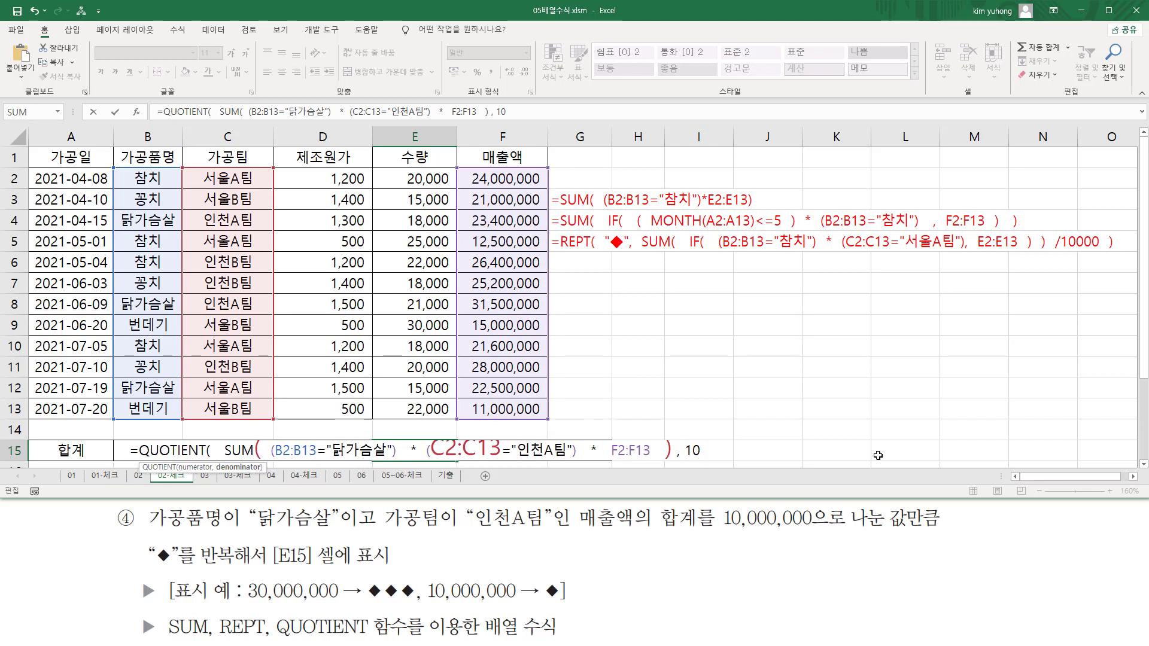
pyautogui.write('000000')
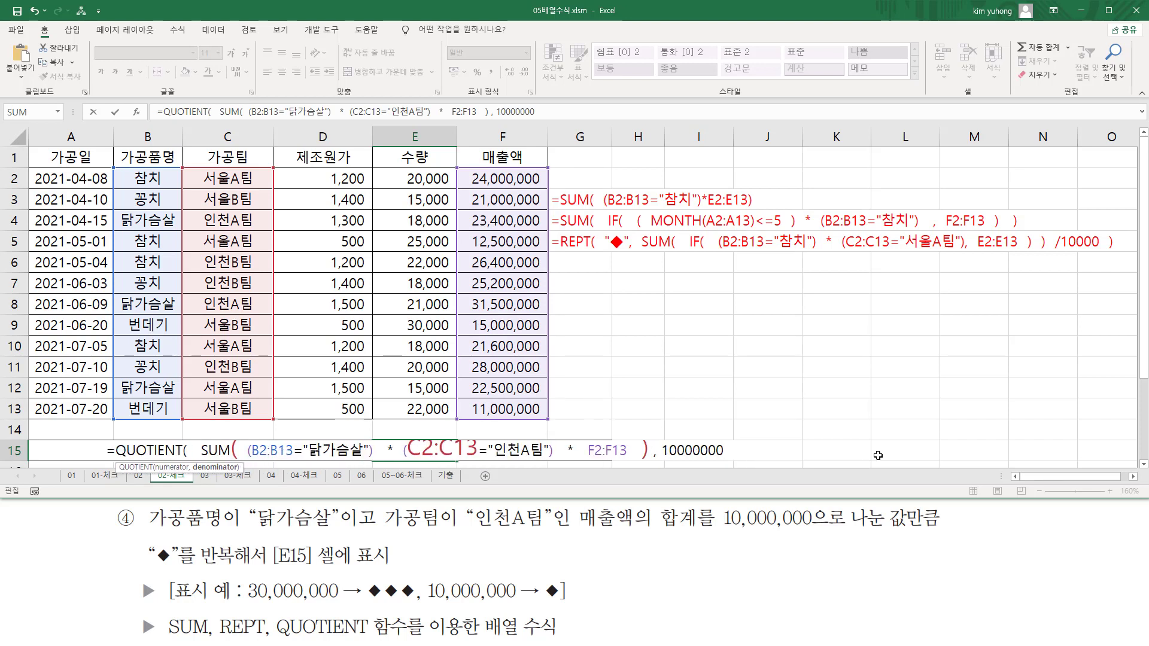
pyautogui.write('  )')
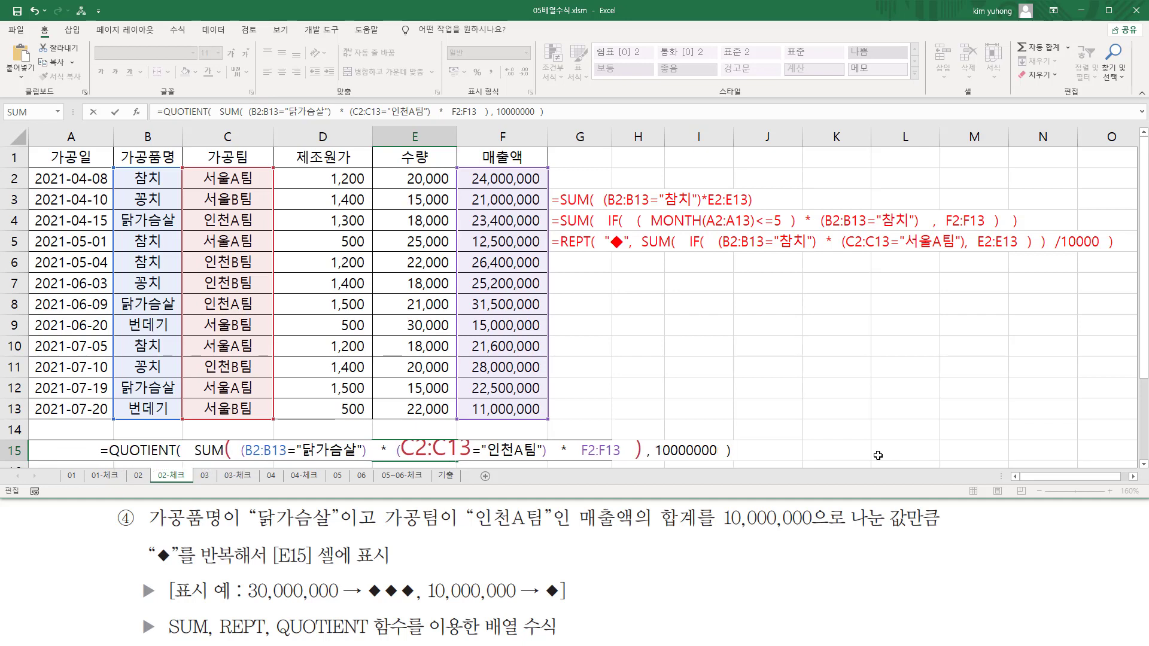
pyautogui.hotkey('ctrl', 'shift', 'Return')
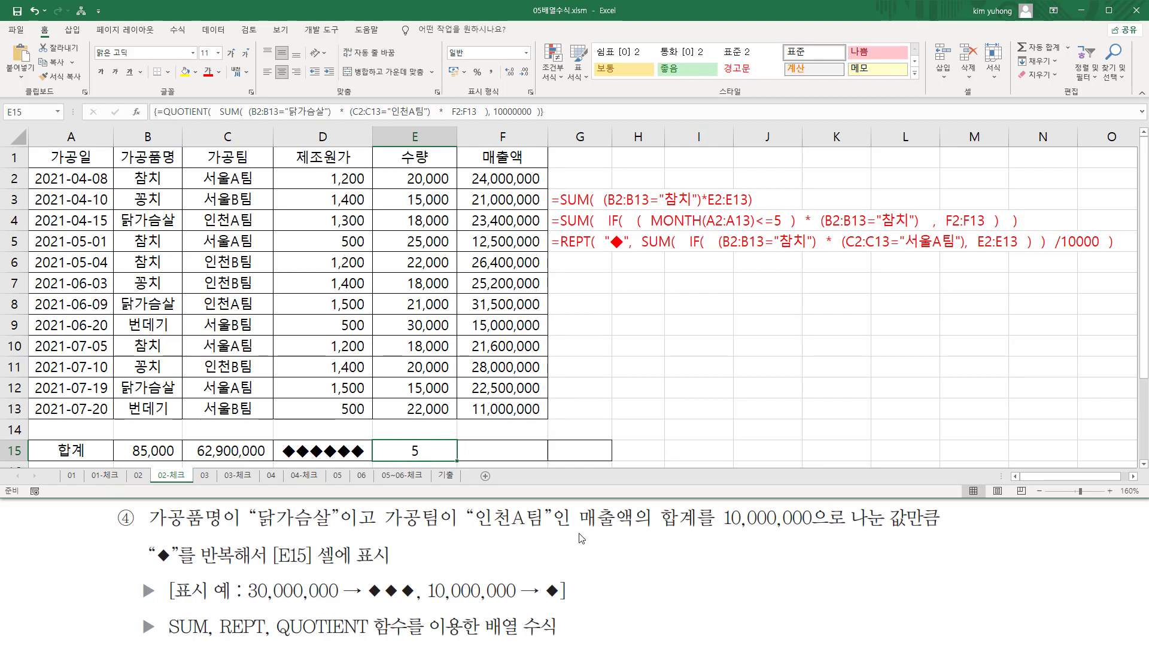
# Review the "◆" repetition requirement and cut the QUOTIENT expression out of E15's formula, keeping the equals sign.
pyautogui.moveTo(152, 564); pyautogui.dragTo(235, 565)
pyautogui.moveTo(406, 441); pyautogui.dragTo(426, 461)
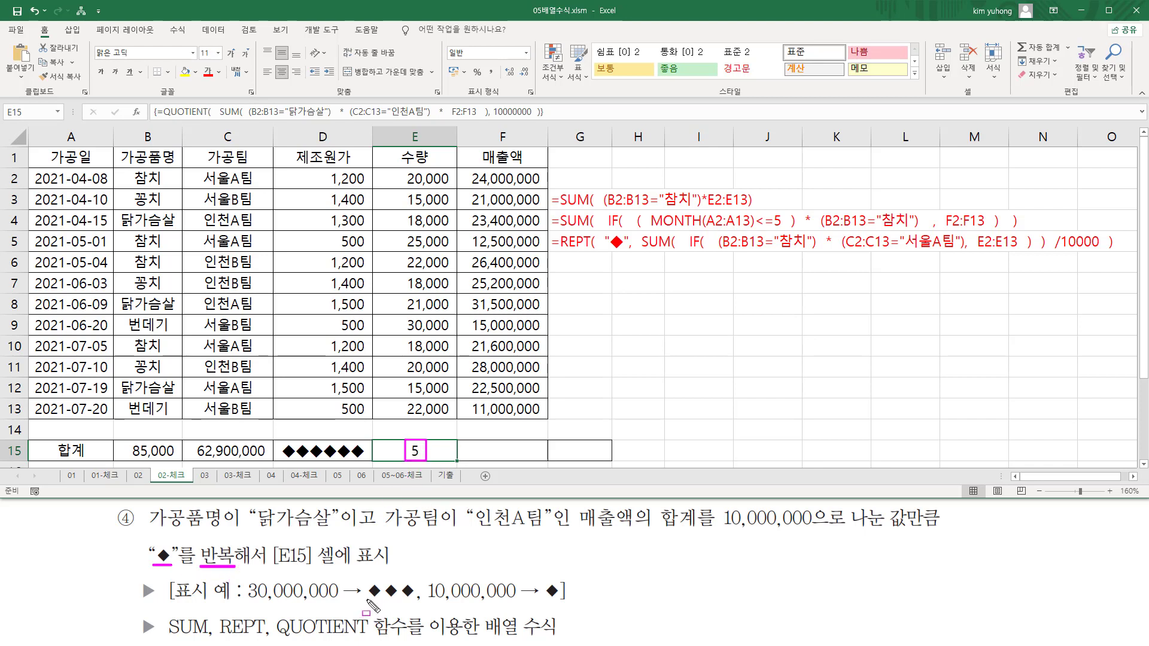
pyautogui.moveTo(368, 599); pyautogui.dragTo(413, 599)
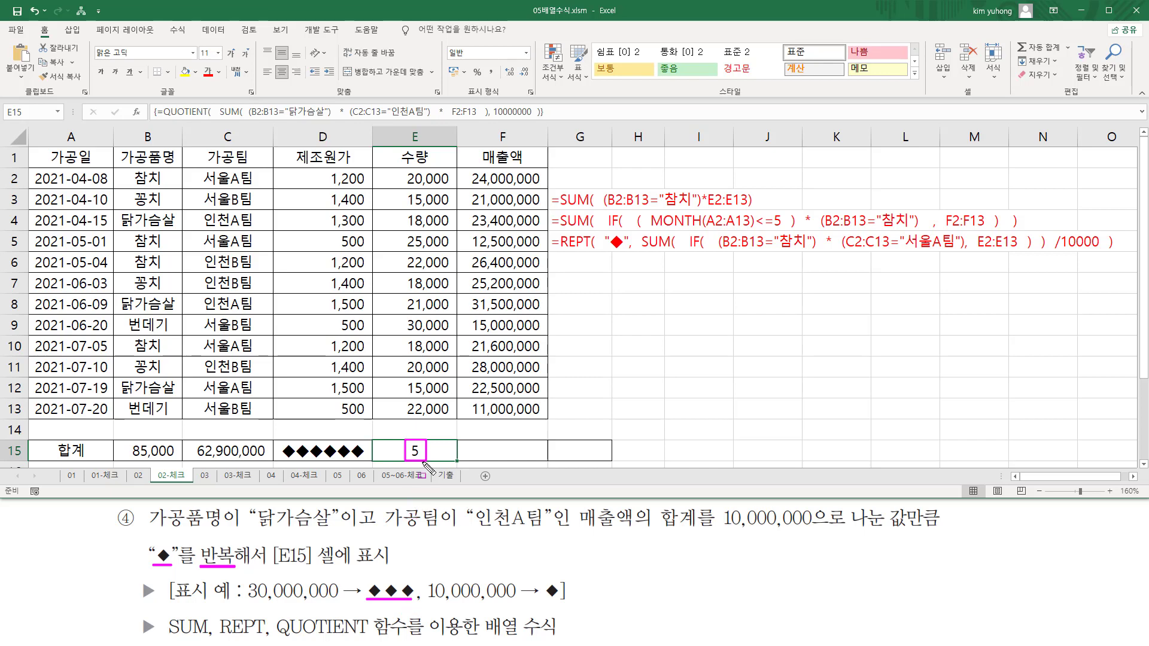
pyautogui.press('Escape')
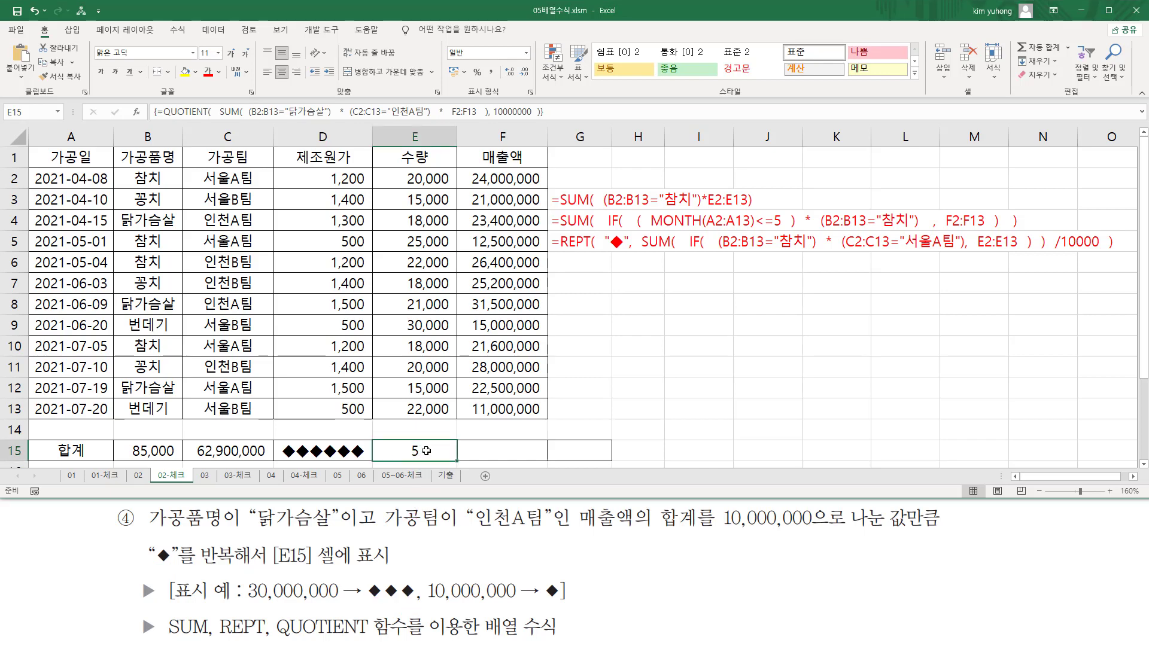
pyautogui.doubleClick(426, 450)
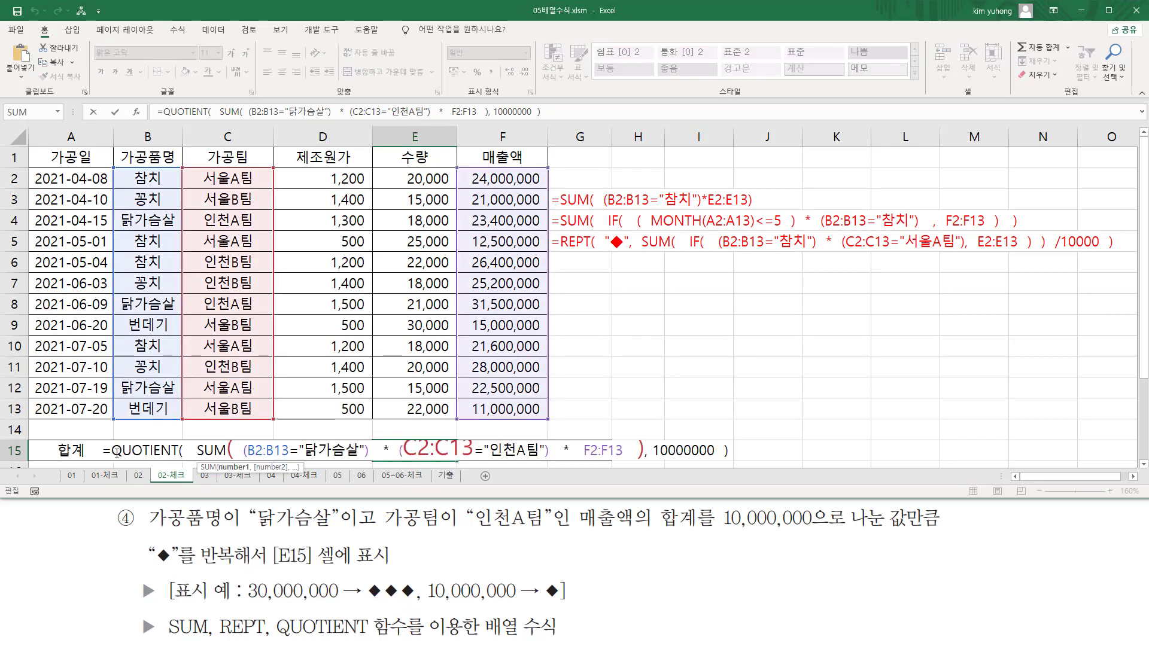
pyautogui.moveTo(112, 450); pyautogui.dragTo(729, 451)
pyautogui.press('Delete')
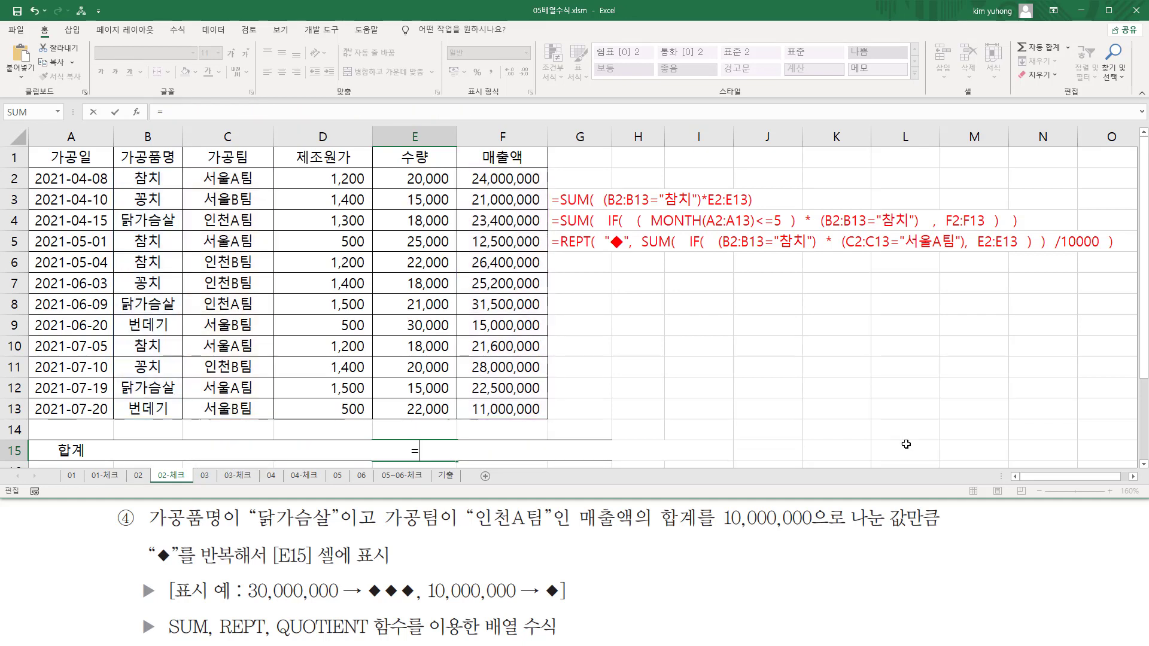
# Build E15's REPT formula repeating "◆" by the cut QUOTIENT expression and enter it as an array formula.
pyautogui.write('rept')
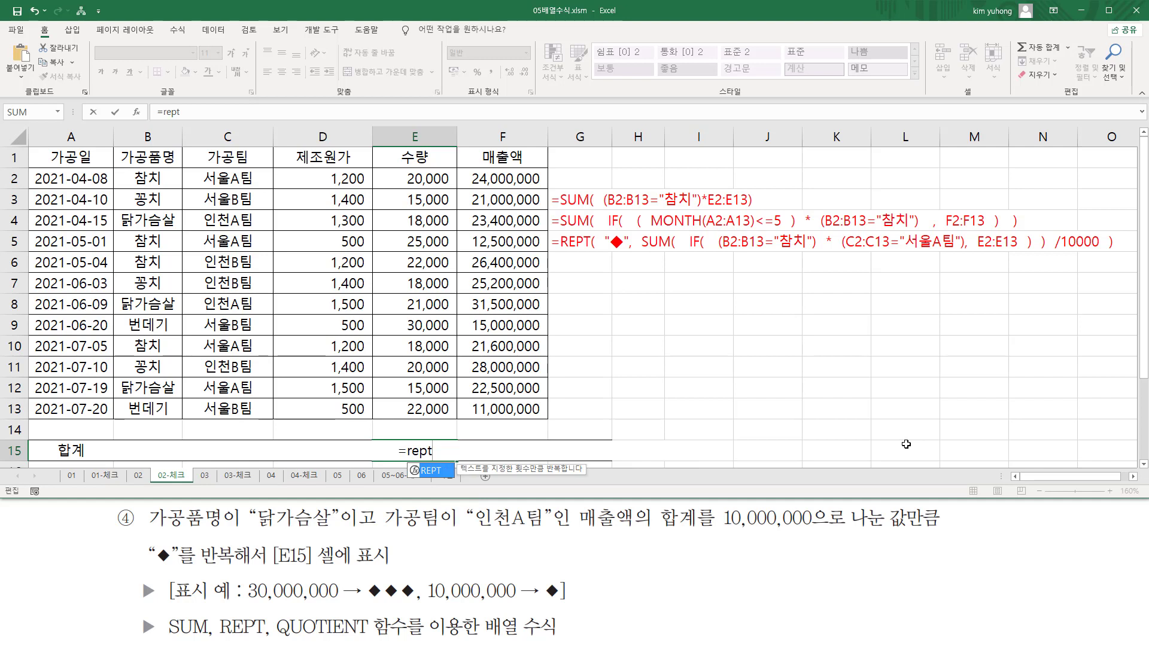
pyautogui.write('(')
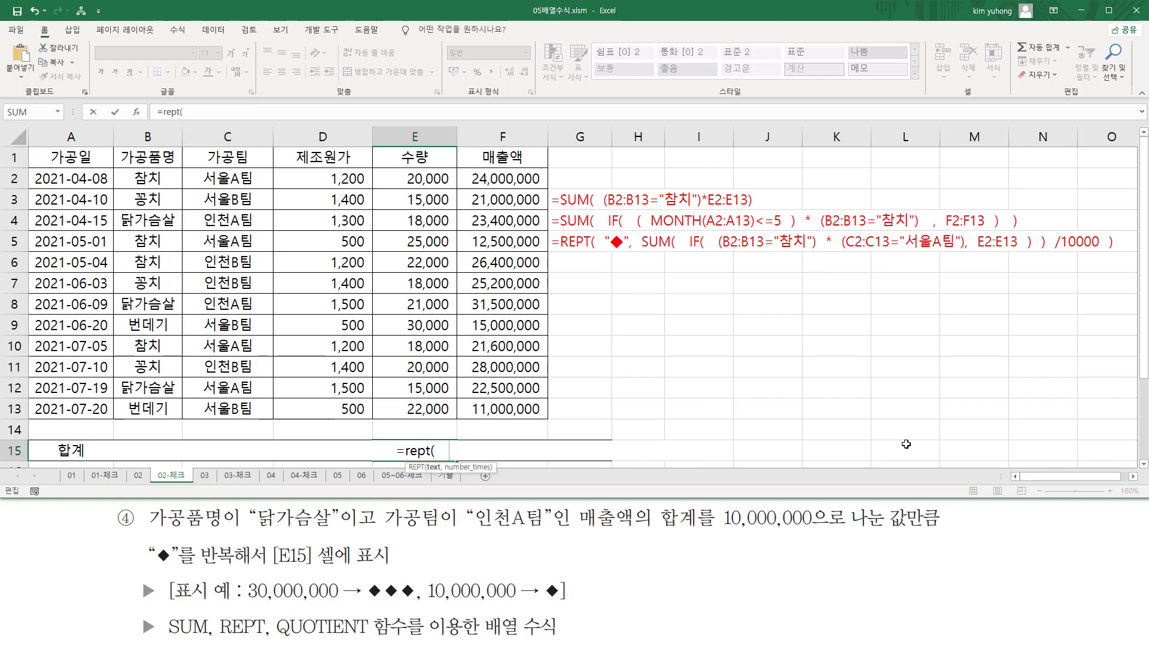
pyautogui.write('   "')
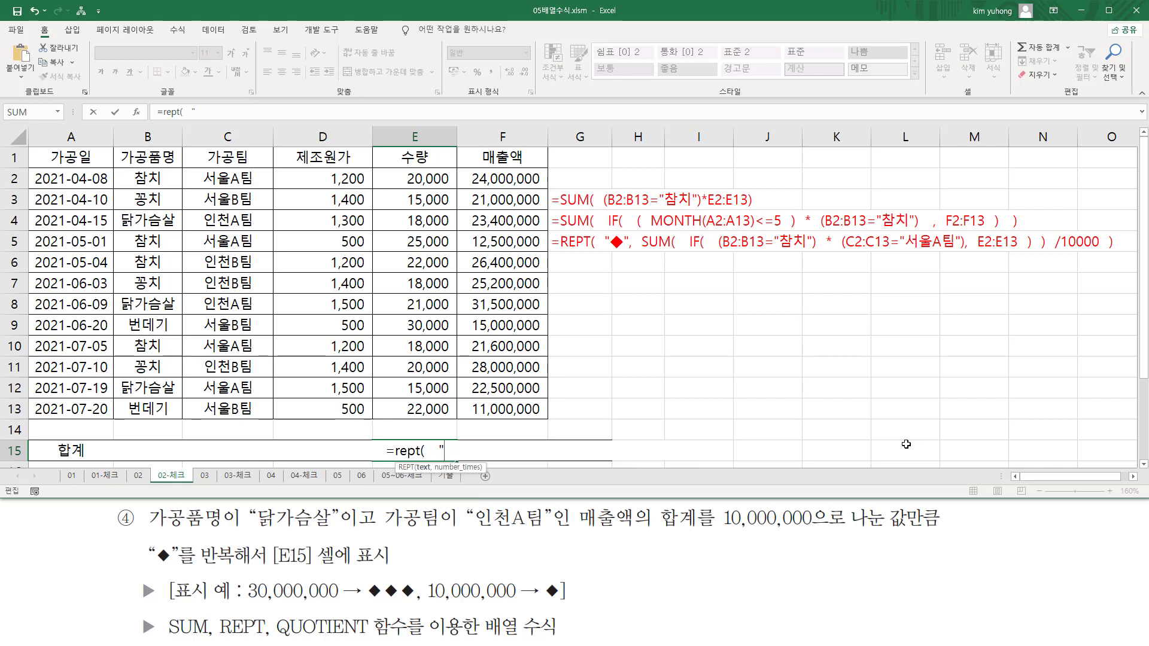
pyautogui.write('ㅁ')
pyautogui.press('Hangul_Hanja')
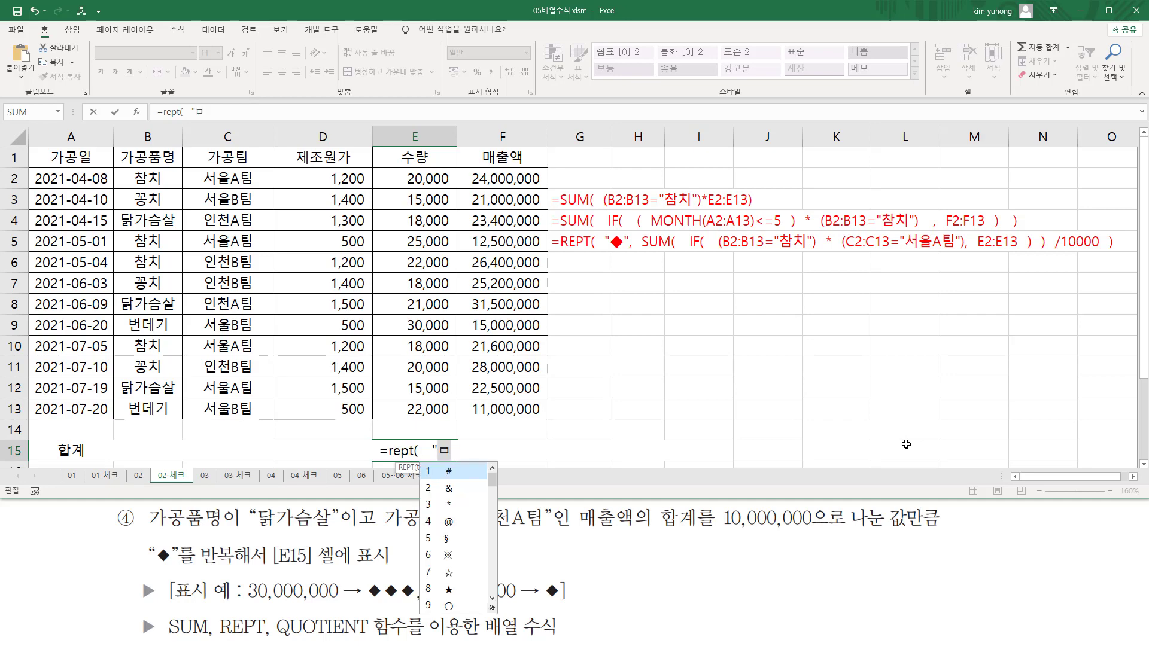
pyautogui.click(492, 608)
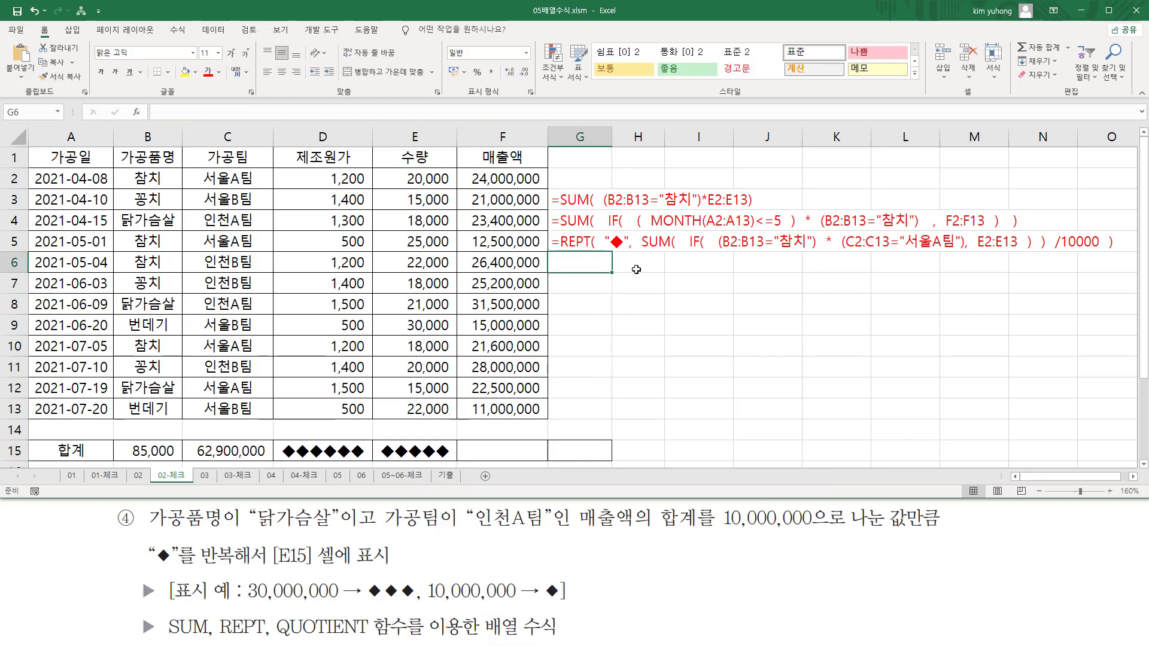
# Record E15's formula as text in G6: =REPT("◆", QUOTIENT(SUM((B2:B13="닭가슴살") * (C2:C13="인천A팀") * F2:F13), 10000000)).
pyautogui.write('=REPT( "◆", QUOTIENT( SUM( (B2:B13="닭가슴살") * (C2:C13="인천A팀") * F2:F13 ) , 10000000 ) )')
pyautogui.press('Return')
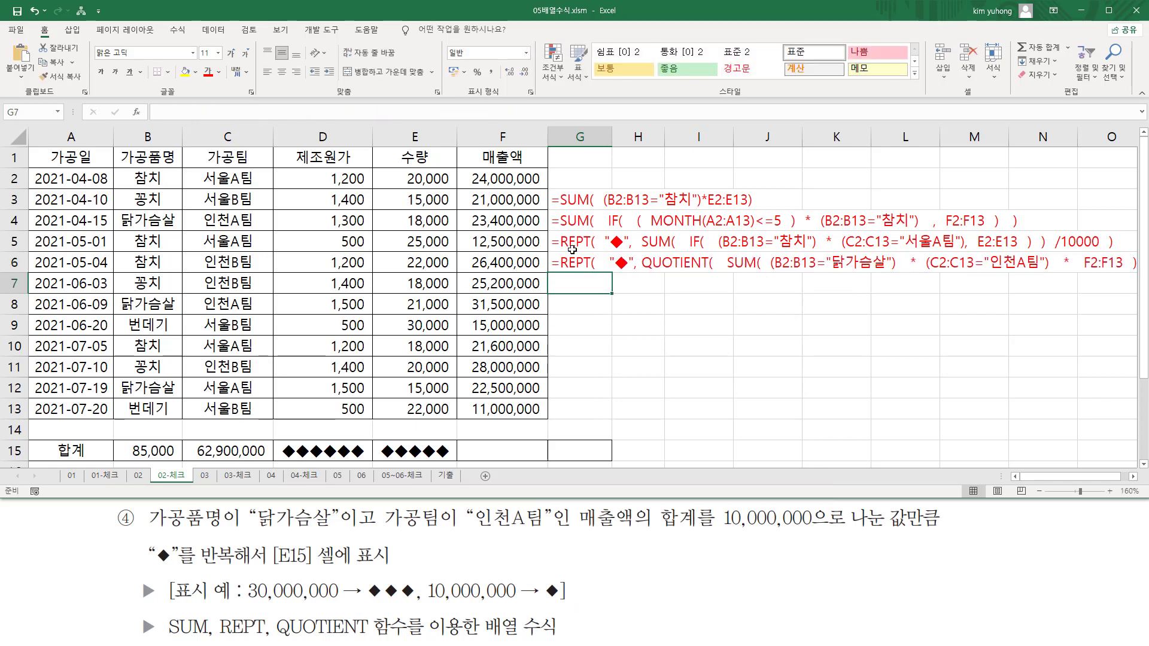
pyautogui.click(573, 255)
# Examine the formula text in G6, from the conditional SUM to the QUOTIENT divisor and the enclosing REPT with "◆".
pyautogui.hscroll(2, 904, 479)
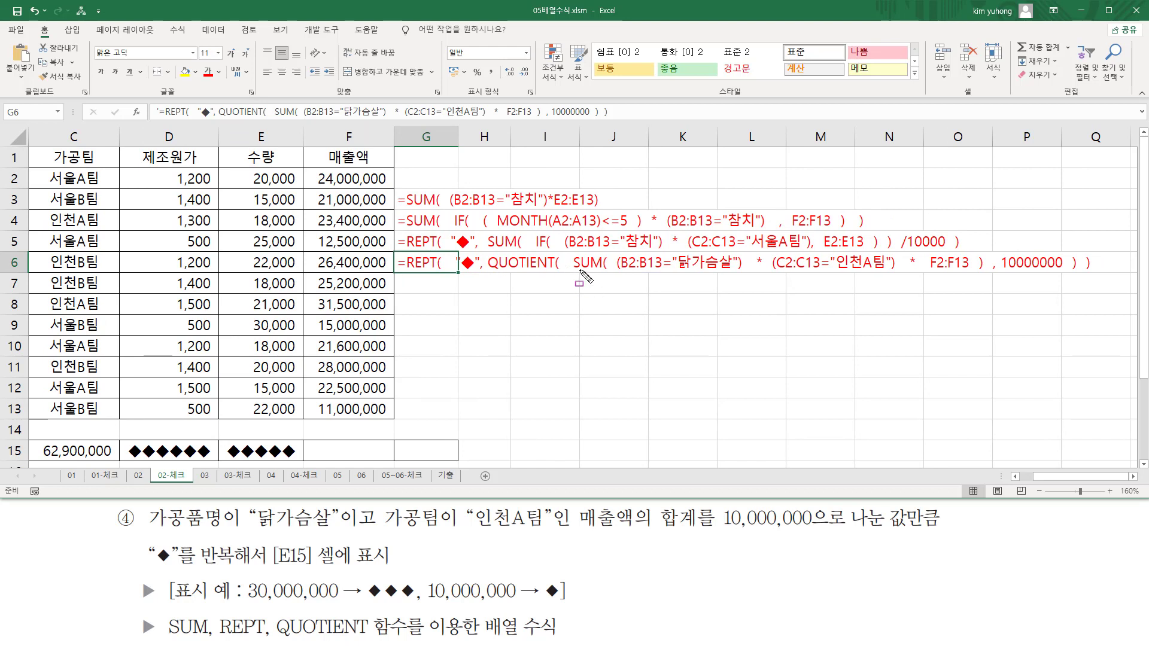
pyautogui.moveTo(572, 273); pyautogui.dragTo(901, 278)
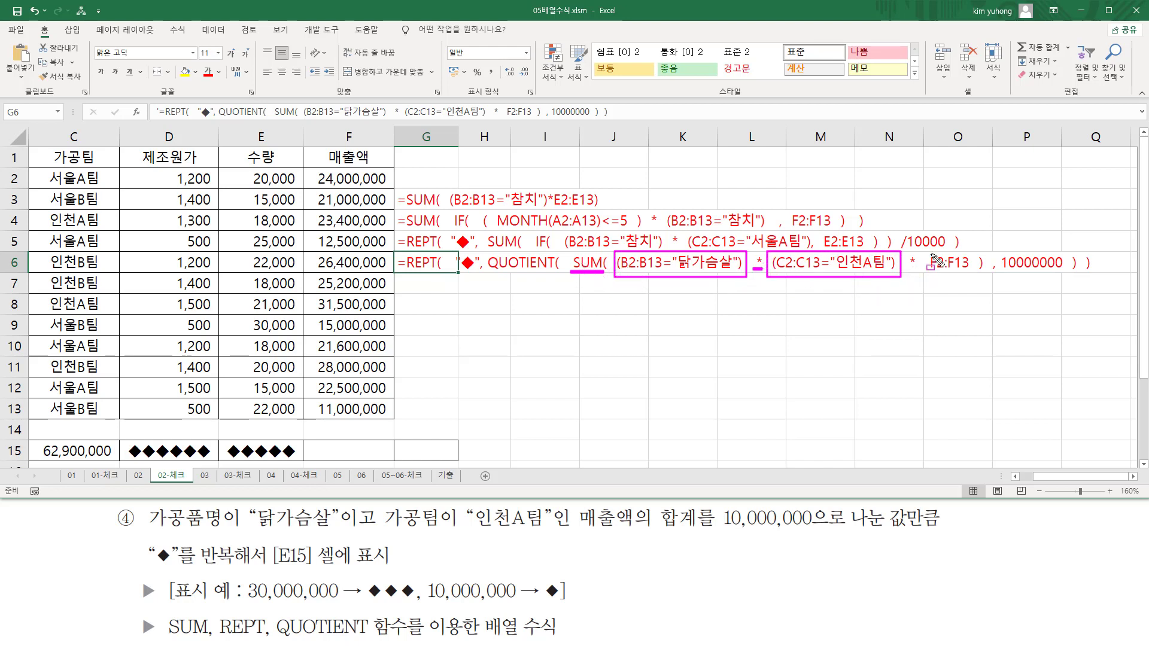
pyautogui.moveTo(928, 252)
pyautogui.mouseDown()
pyautogui.moveTo(971, 276)
pyautogui.moveTo(922, 256)
pyautogui.mouseUp()
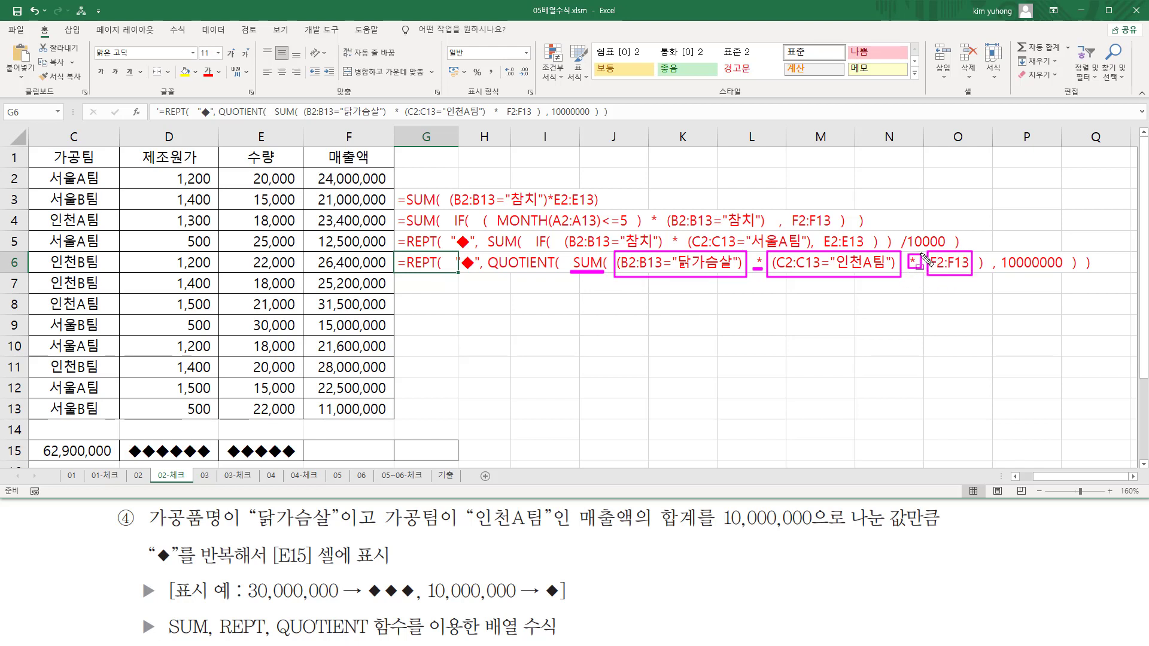
pyautogui.press('e')
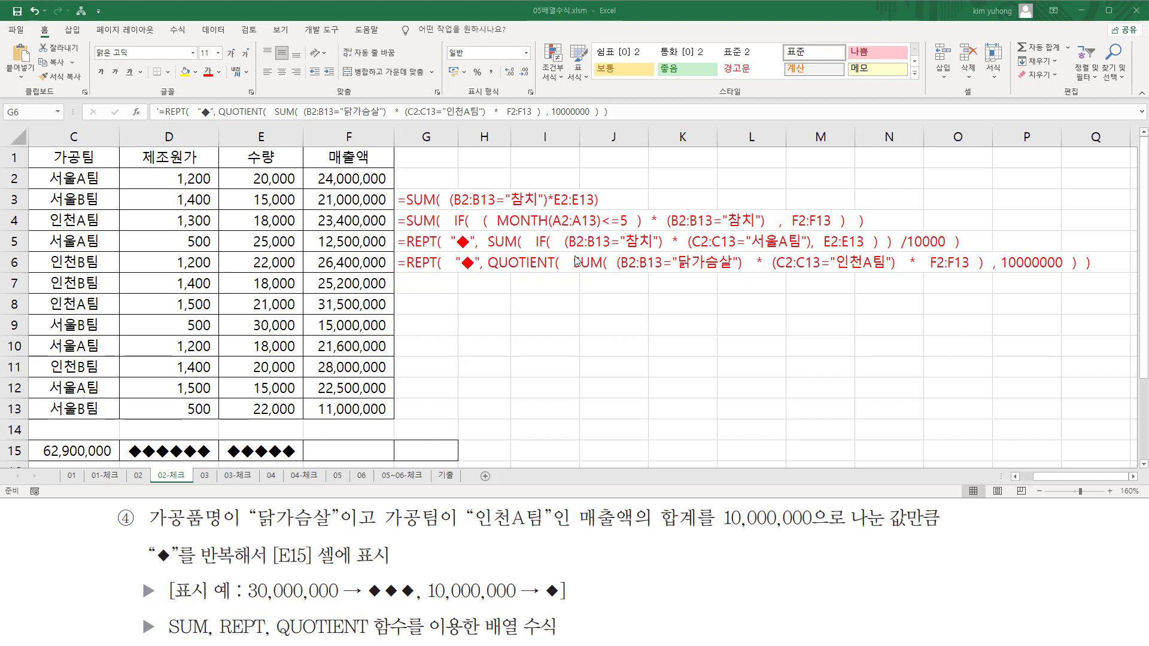
pyautogui.moveTo(567, 253)
pyautogui.mouseDown()
pyautogui.moveTo(997, 279)
pyautogui.moveTo(987, 276)
pyautogui.mouseUp()
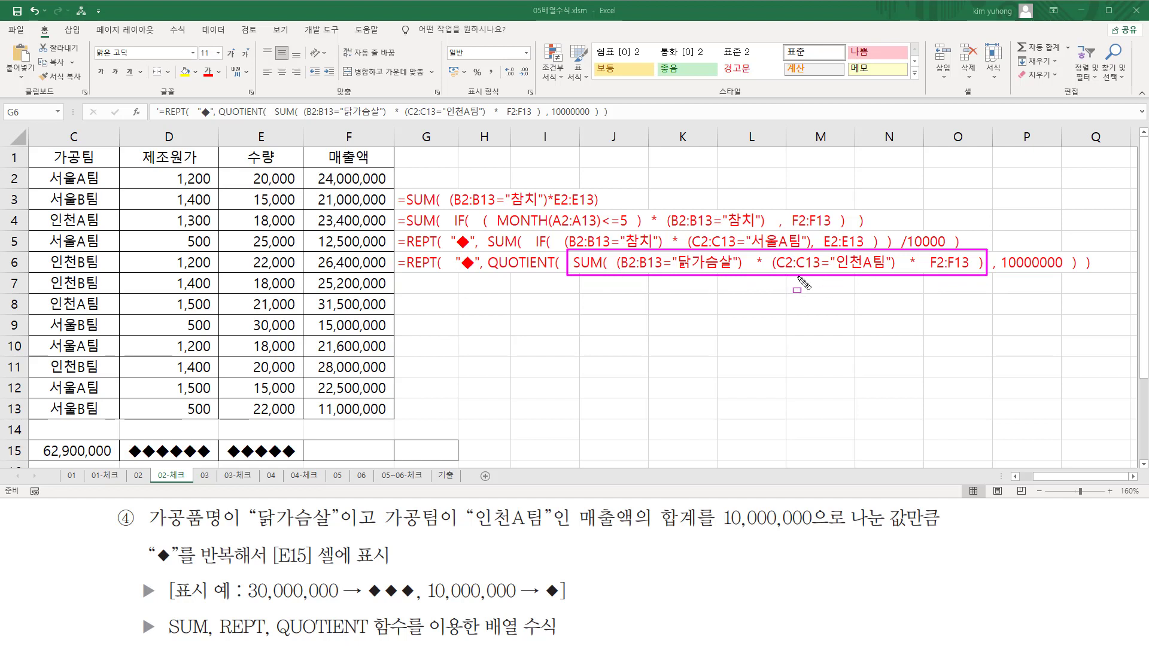
pyautogui.moveTo(486, 251); pyautogui.dragTo(555, 286)
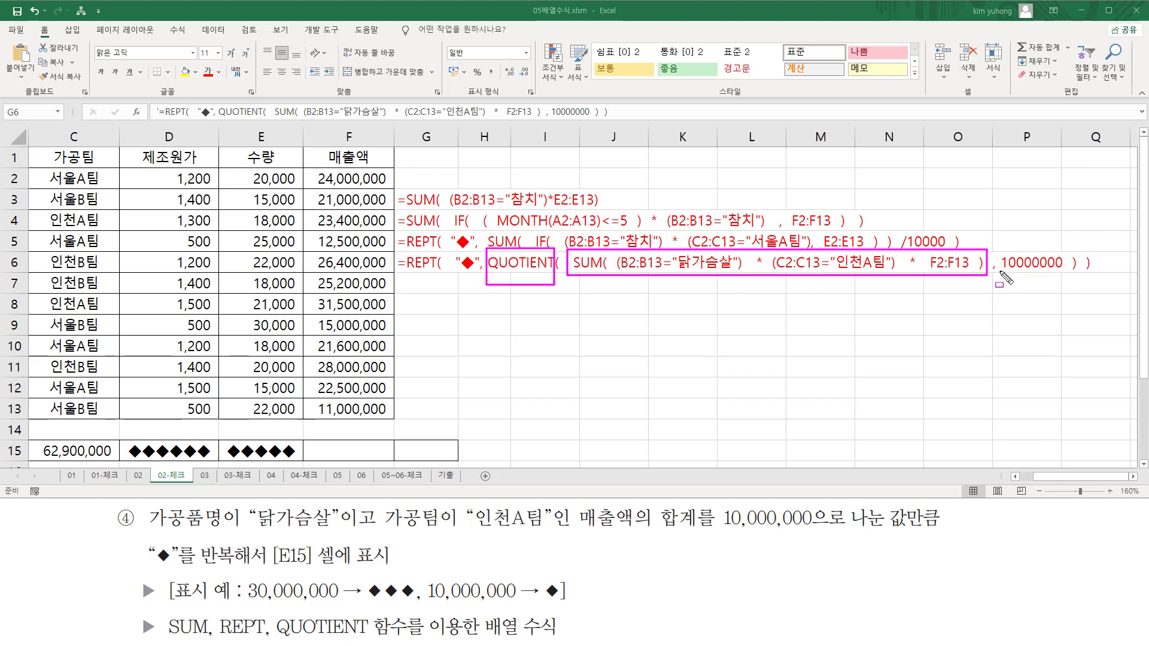
pyautogui.moveTo(999, 271); pyautogui.dragTo(1063, 270)
pyautogui.press('e')
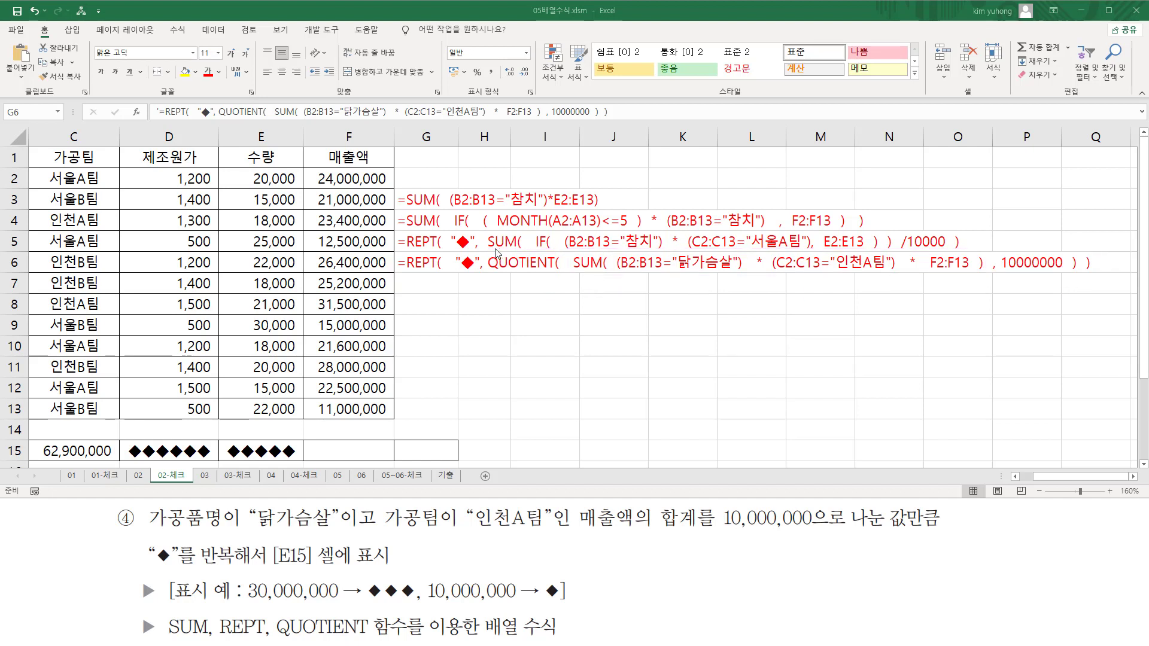
pyautogui.moveTo(486, 250); pyautogui.dragTo(898, 285)
pyautogui.moveTo(988, 286); pyautogui.dragTo(1080, 286)
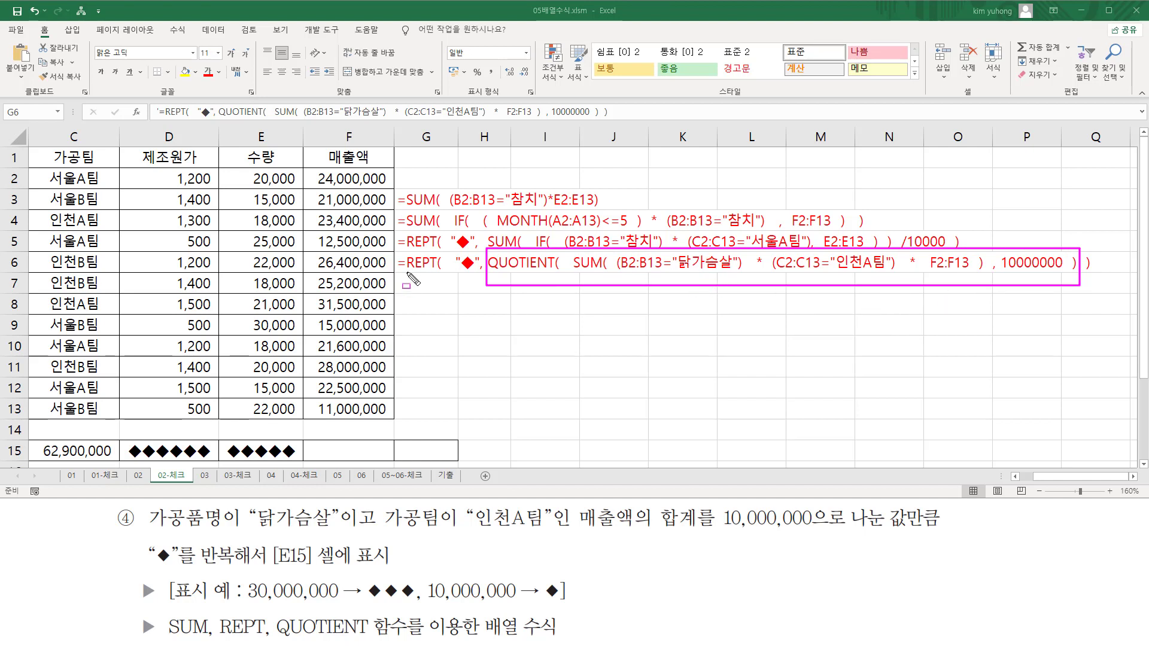
pyautogui.moveTo(402, 270); pyautogui.dragTo(471, 273)
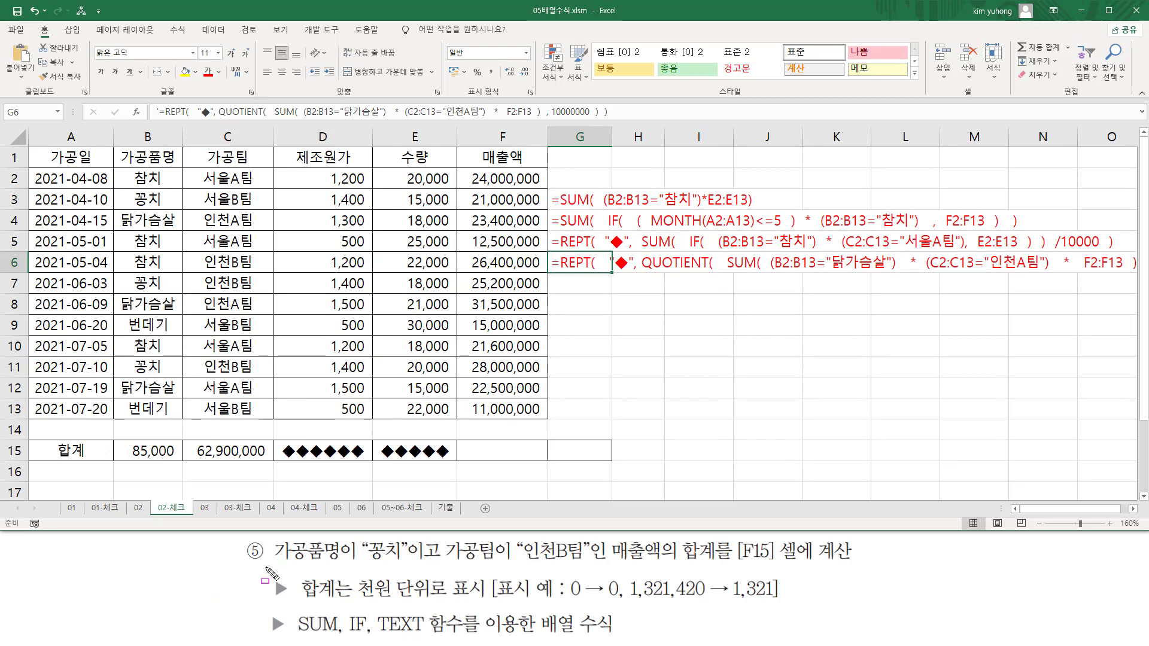
# Examine the F15 task: its 가공품명 and 가공팀 conditions with their columns, 매출액 total, thousand-unit display and required SUM, IF and TEXT functions.
pyautogui.moveTo(268, 562)
pyautogui.mouseDown()
pyautogui.moveTo(419, 575)
pyautogui.moveTo(416, 530)
pyautogui.moveTo(406, 541)
pyautogui.mouseUp()
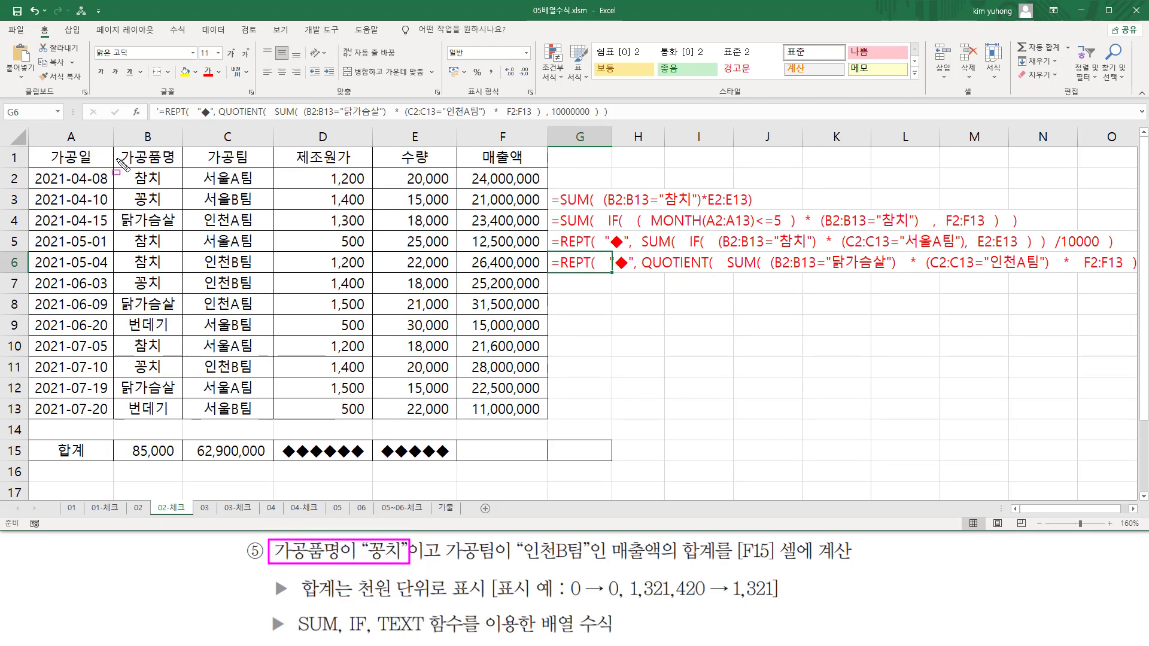
pyautogui.moveTo(115, 168); pyautogui.dragTo(182, 426)
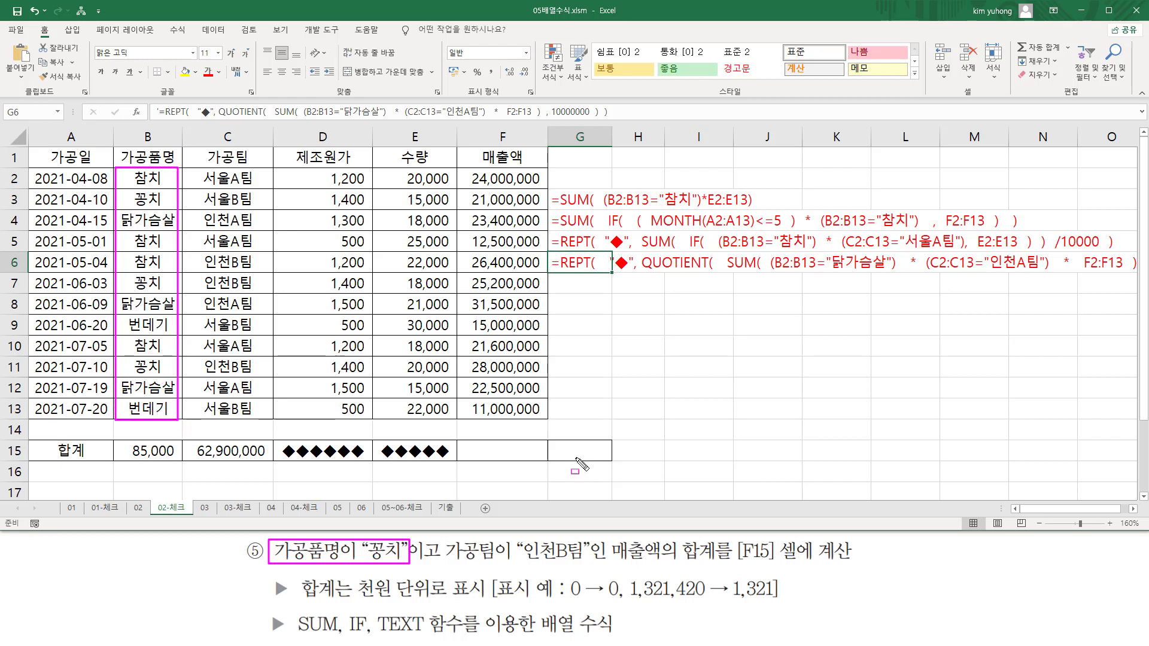
pyautogui.moveTo(441, 537)
pyautogui.mouseDown()
pyautogui.moveTo(469, 565)
pyautogui.moveTo(586, 566)
pyautogui.mouseUp()
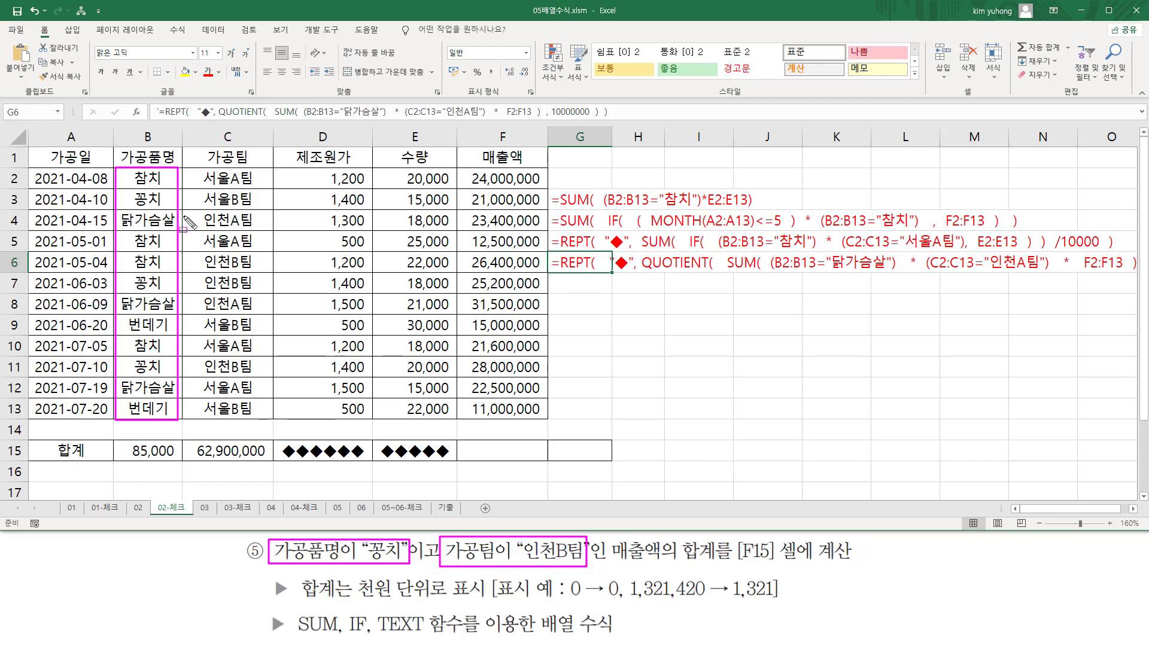
pyautogui.moveTo(196, 168); pyautogui.dragTo(256, 420)
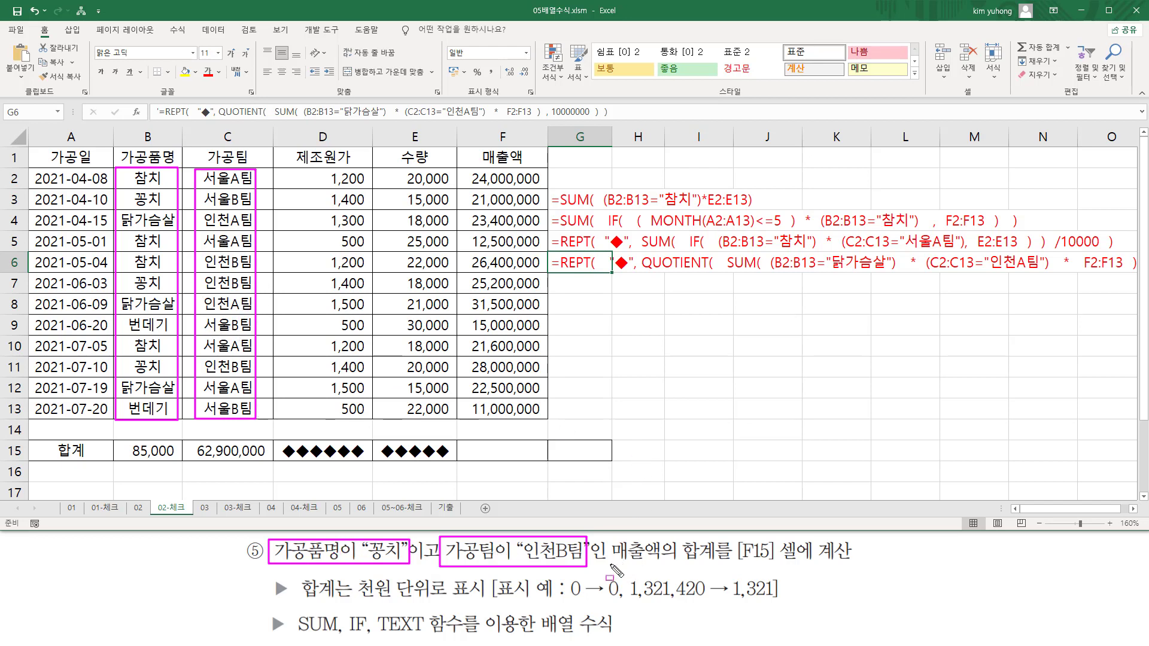
pyautogui.moveTo(606, 564)
pyautogui.mouseDown()
pyautogui.moveTo(720, 565)
pyautogui.moveTo(717, 538)
pyautogui.mouseUp()
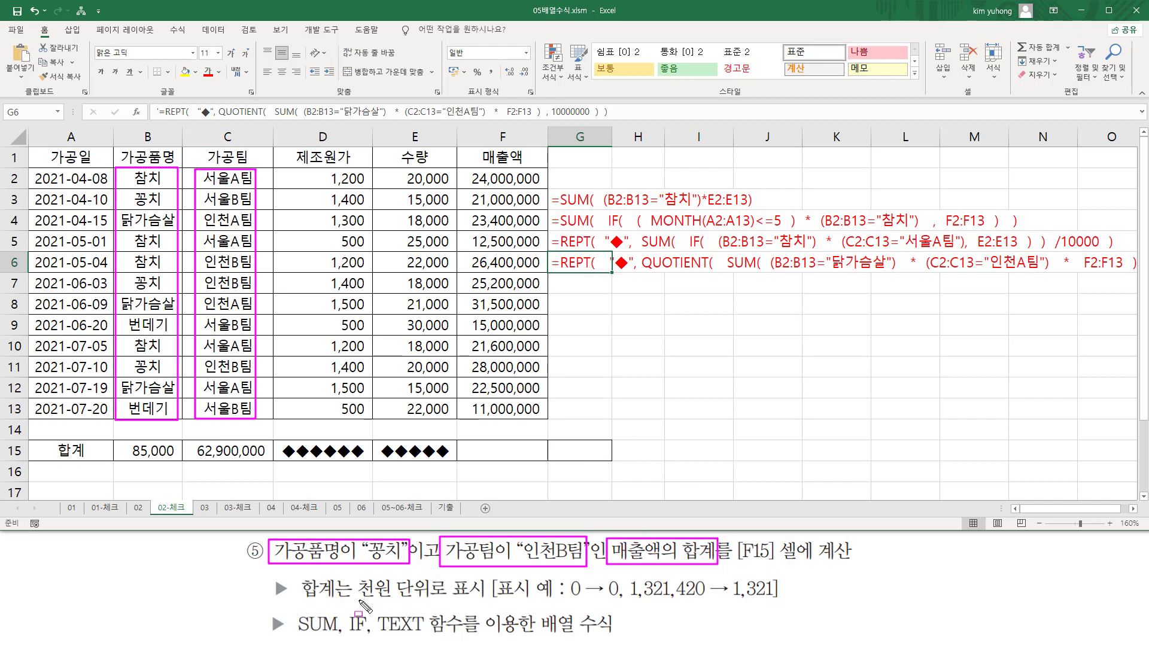
pyautogui.moveTo(353, 601)
pyautogui.mouseDown()
pyautogui.moveTo(486, 587)
pyautogui.moveTo(354, 601)
pyautogui.mouseUp()
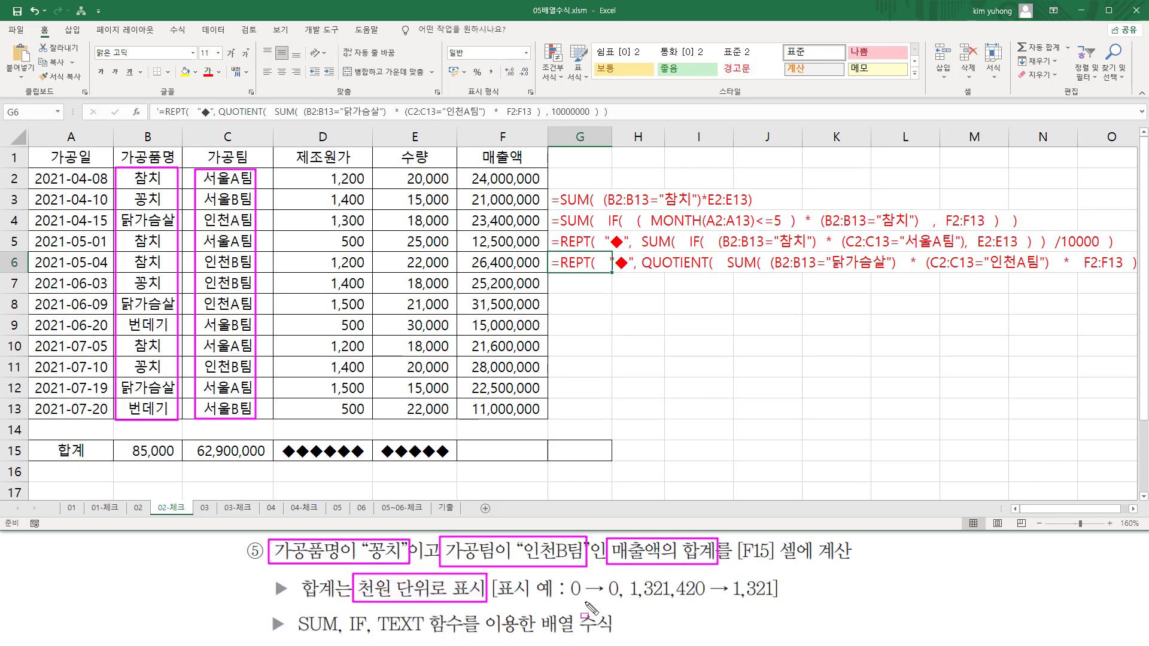
pyautogui.moveTo(495, 604); pyautogui.dragTo(789, 604)
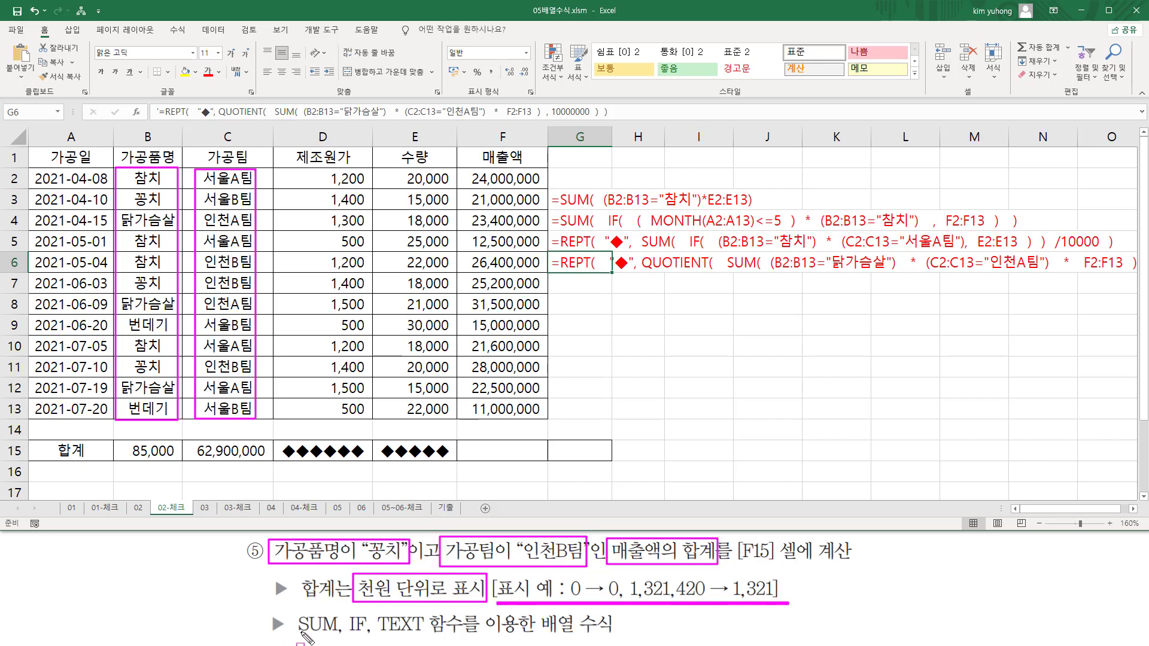
pyautogui.moveTo(293, 606); pyautogui.dragTo(293, 607)
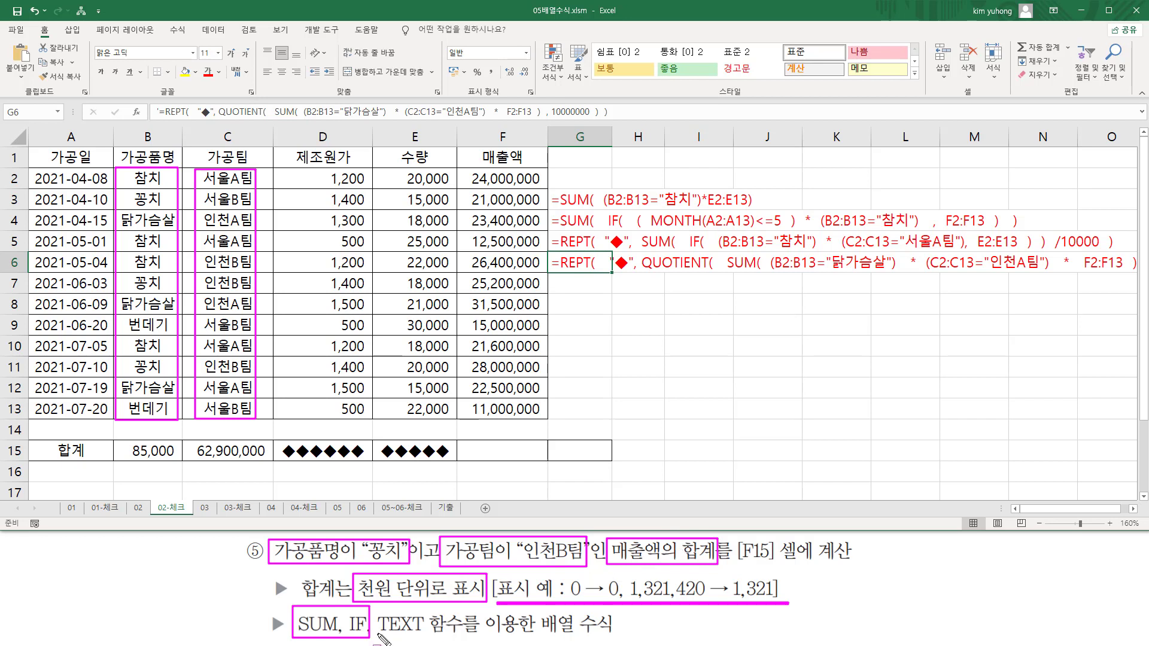
pyautogui.moveTo(378, 637); pyautogui.dragTo(463, 636)
pyautogui.press('Escape')
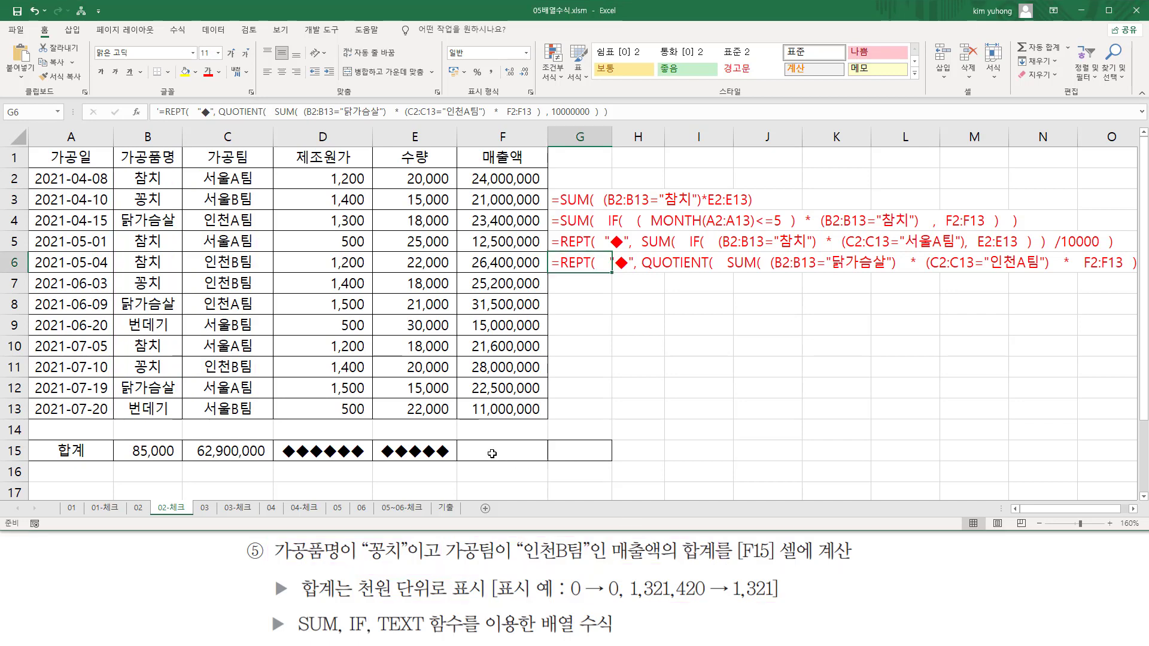
# Begin F15's formula with SUM and a nested IF whose first condition is (B2:B13="꽁치").
pyautogui.click(492, 453)
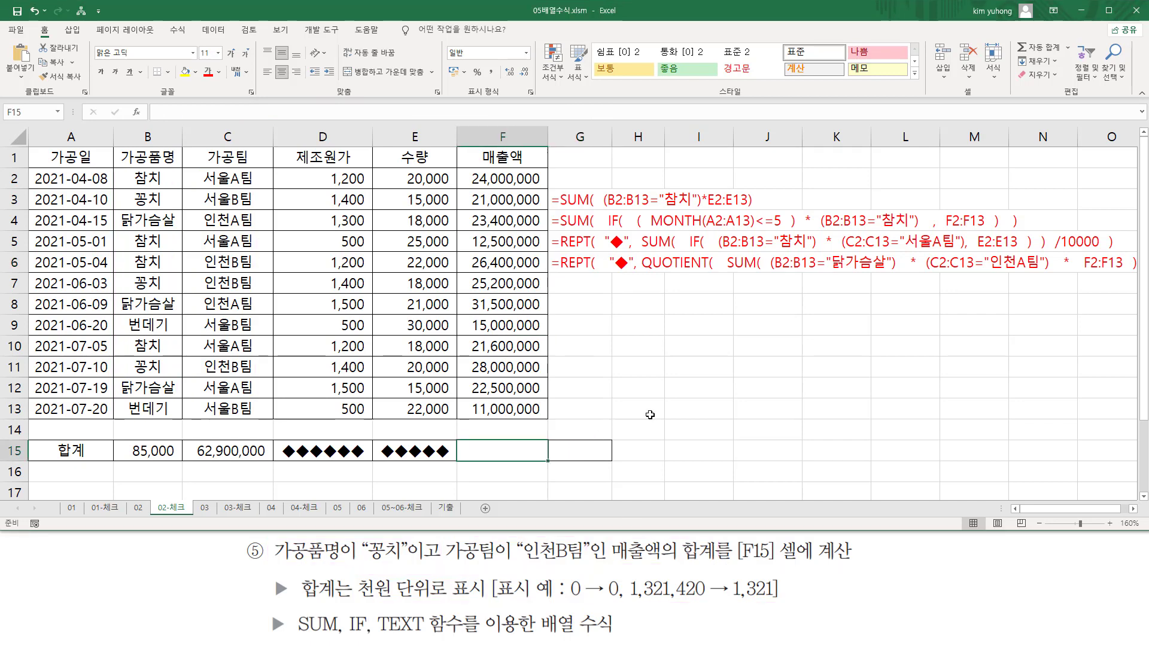
pyautogui.write('=녀ㅡ')
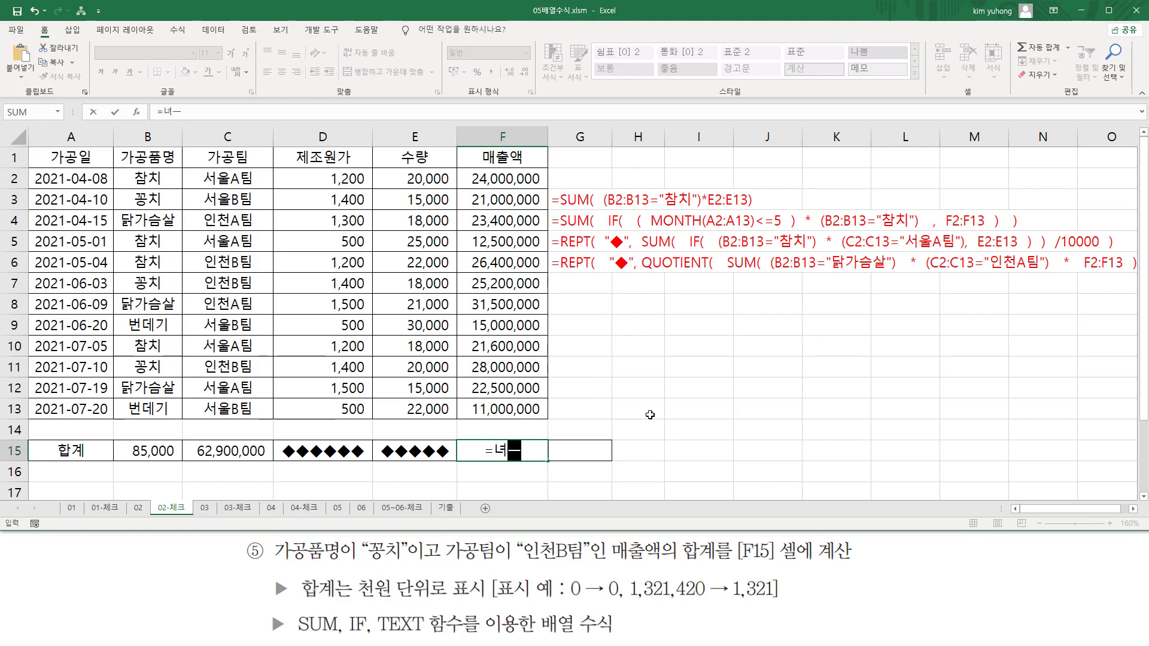
pyautogui.write('(')
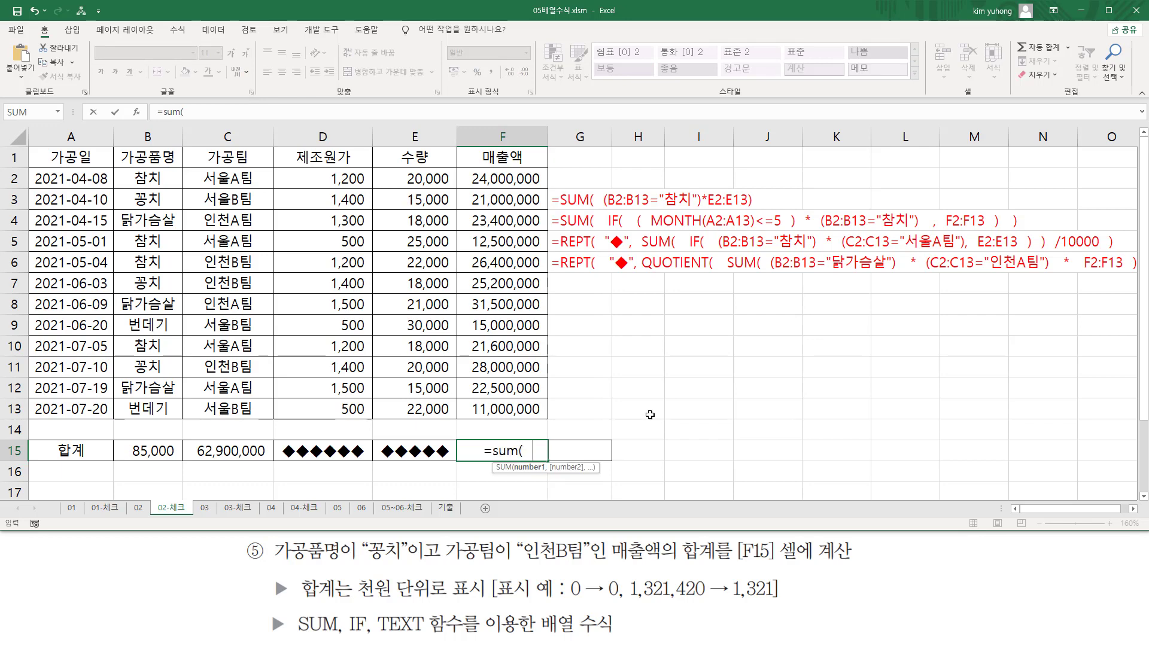
pyautogui.write('  if(')
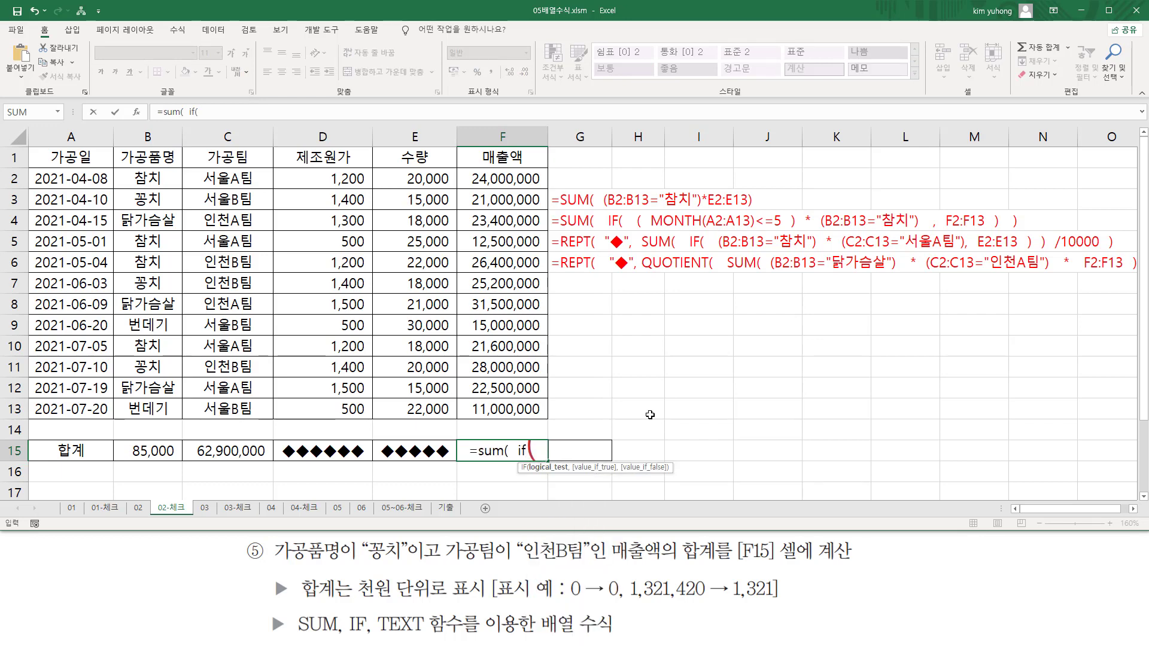
pyautogui.write('   (')
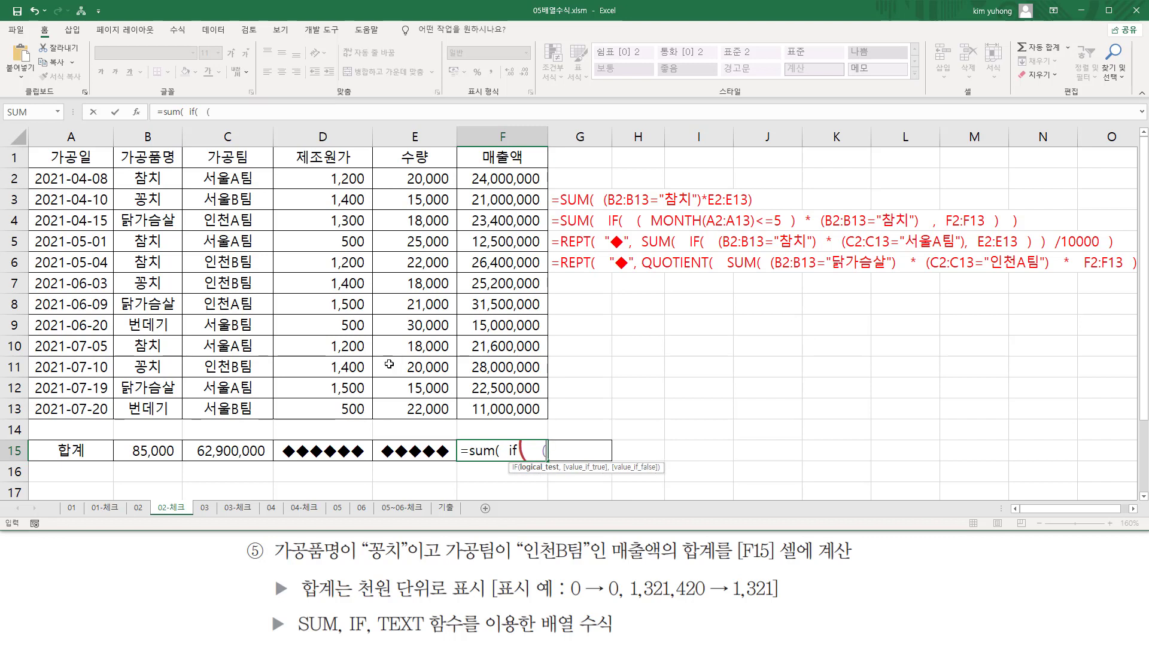
pyautogui.moveTo(161, 180); pyautogui.dragTo(184, 403)
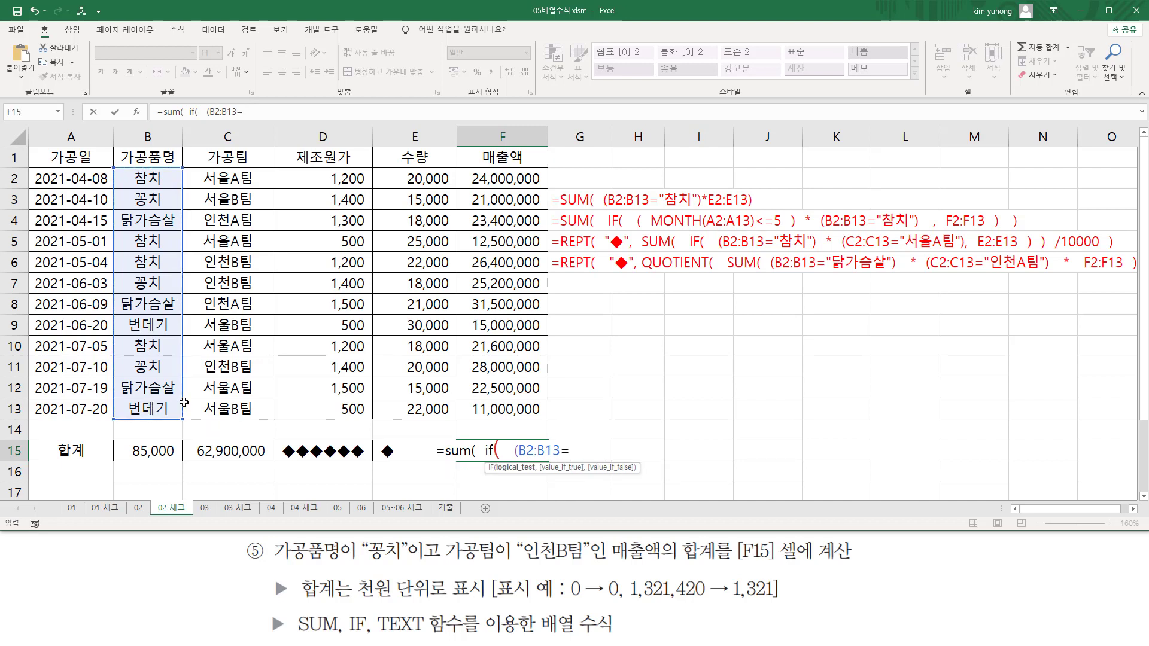
pyautogui.write('="꼬ㅇ치"')
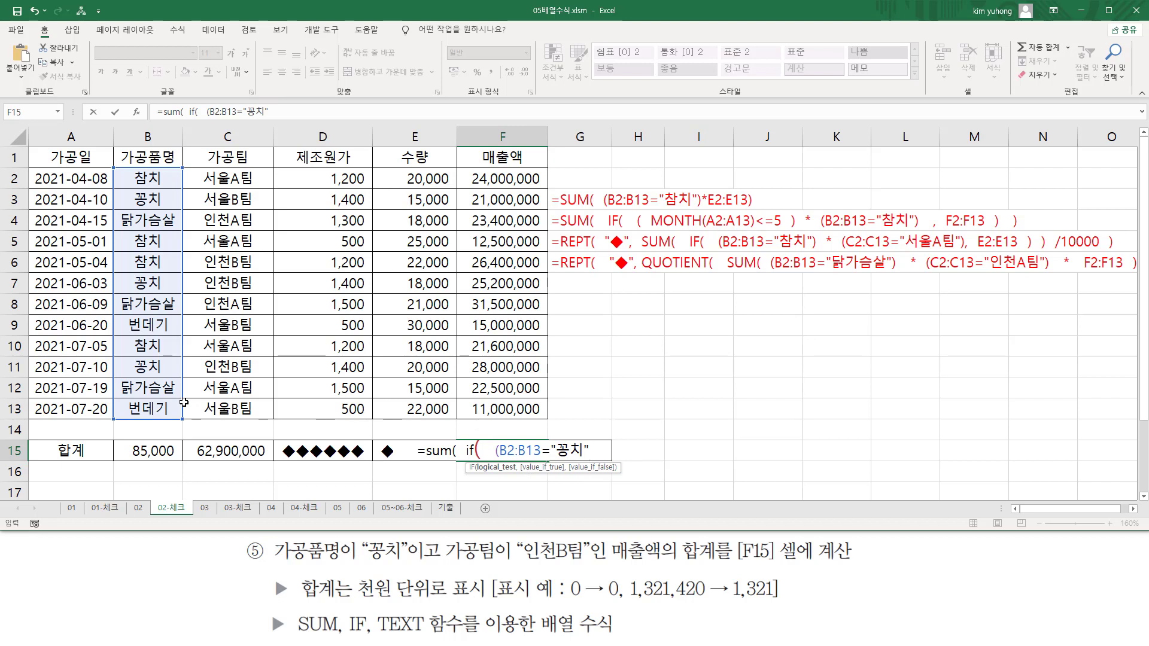
pyautogui.write(')')
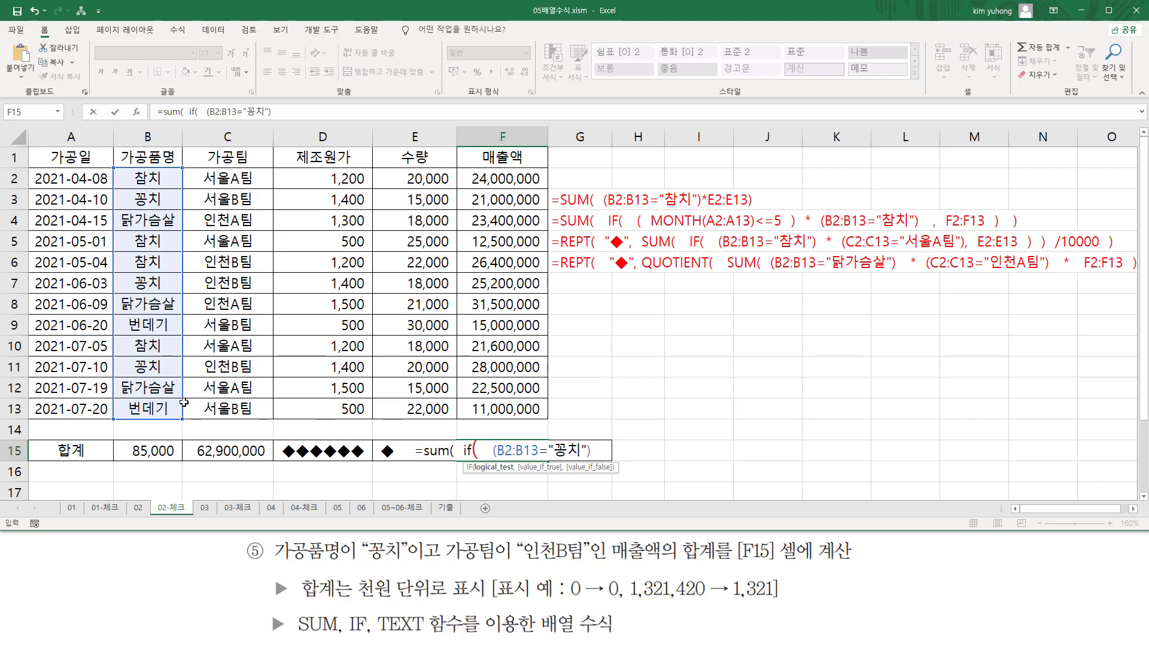
# Multiply F15's first IF condition by a second condition, (C2:C13="인천B팀").
pyautogui.write('  *  (')
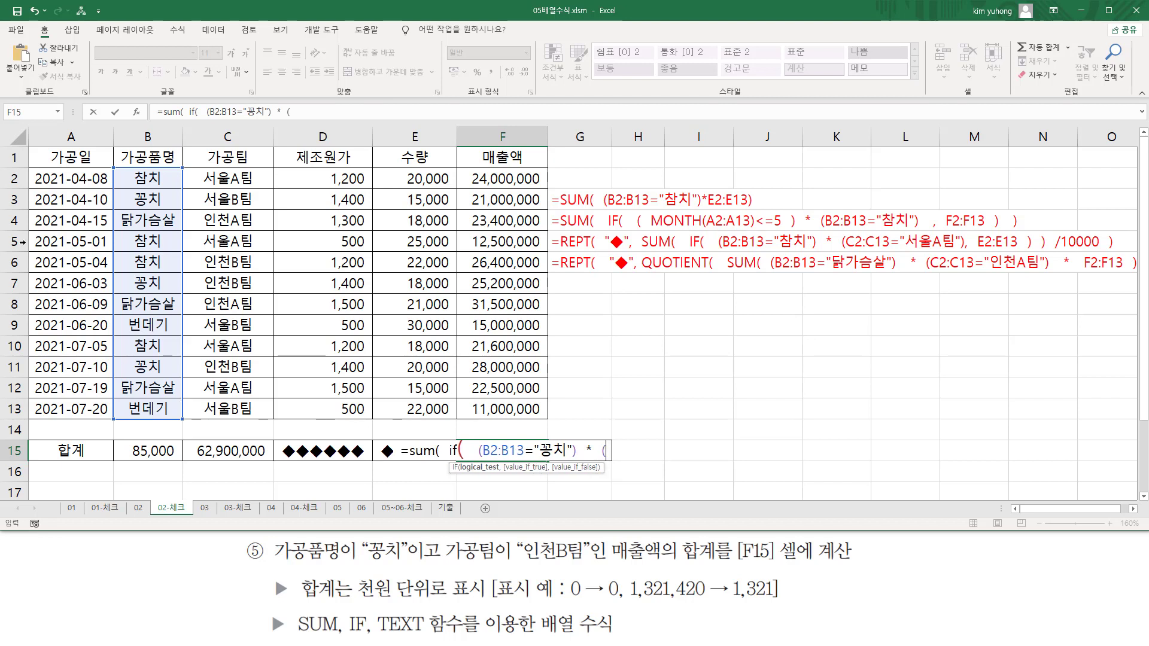
pyautogui.moveTo(211, 179); pyautogui.dragTo(275, 419)
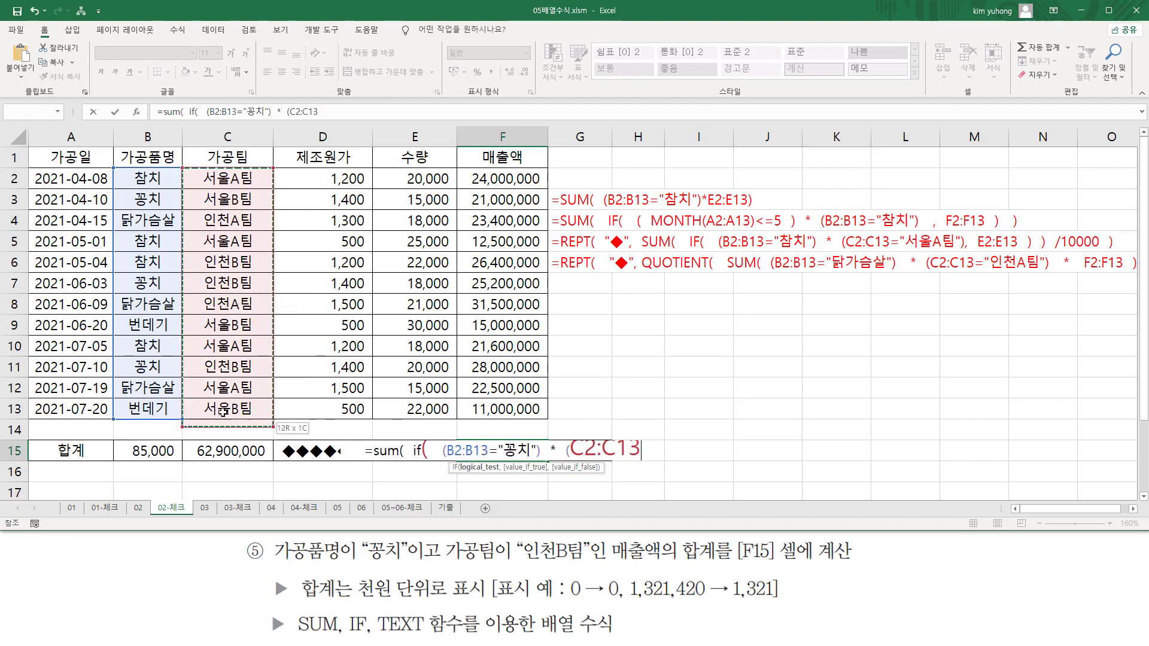
pyautogui.write('=')
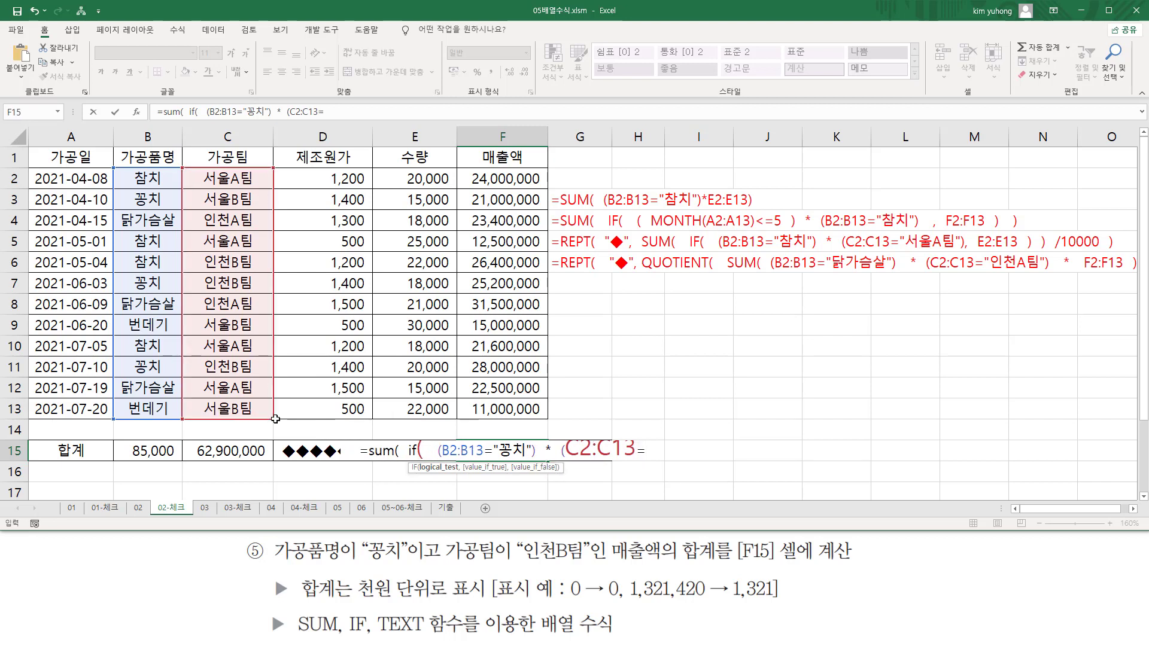
pyautogui.write('"')
pyautogui.write('인ㅊ')
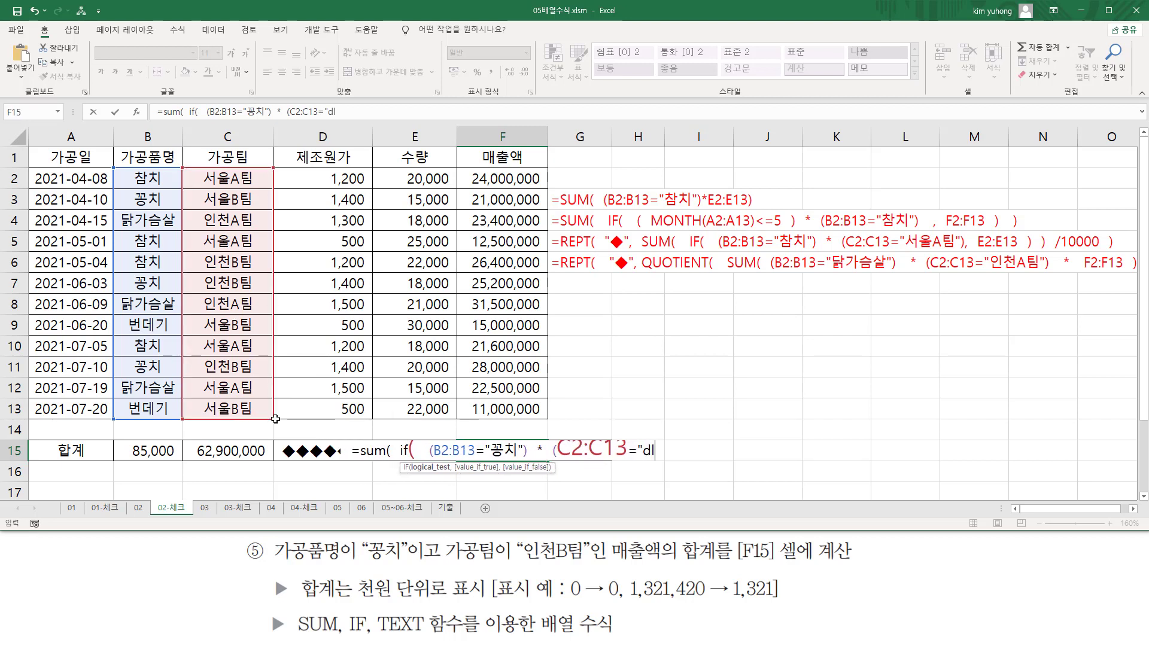
pyautogui.write('천B')
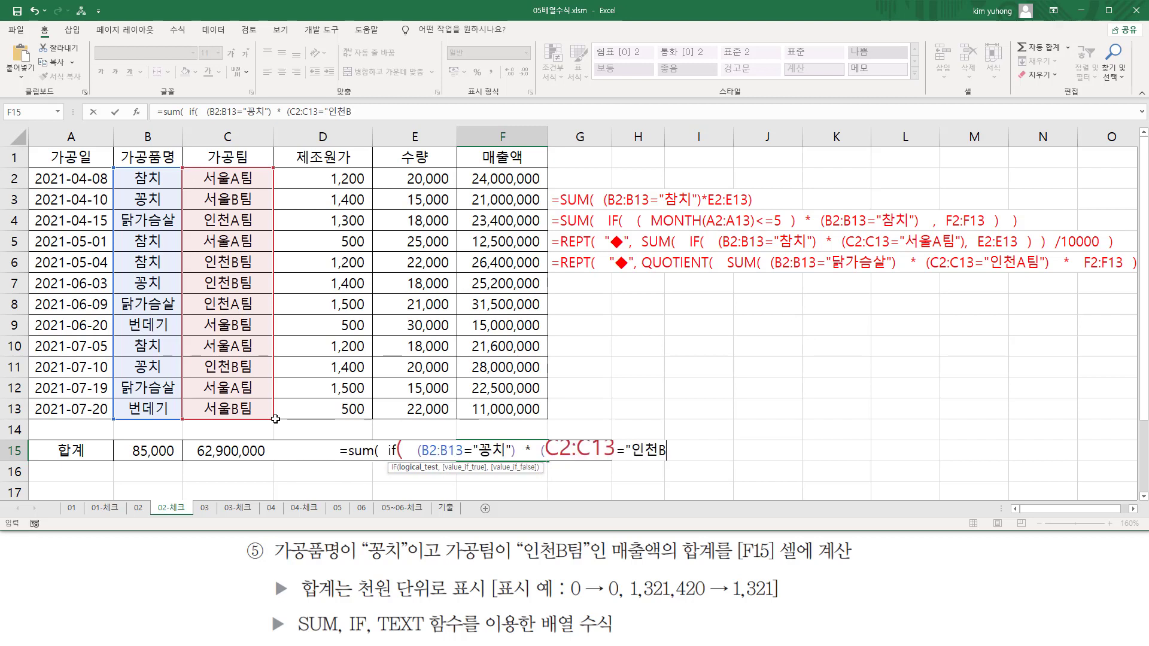
pyautogui.write('팀"')
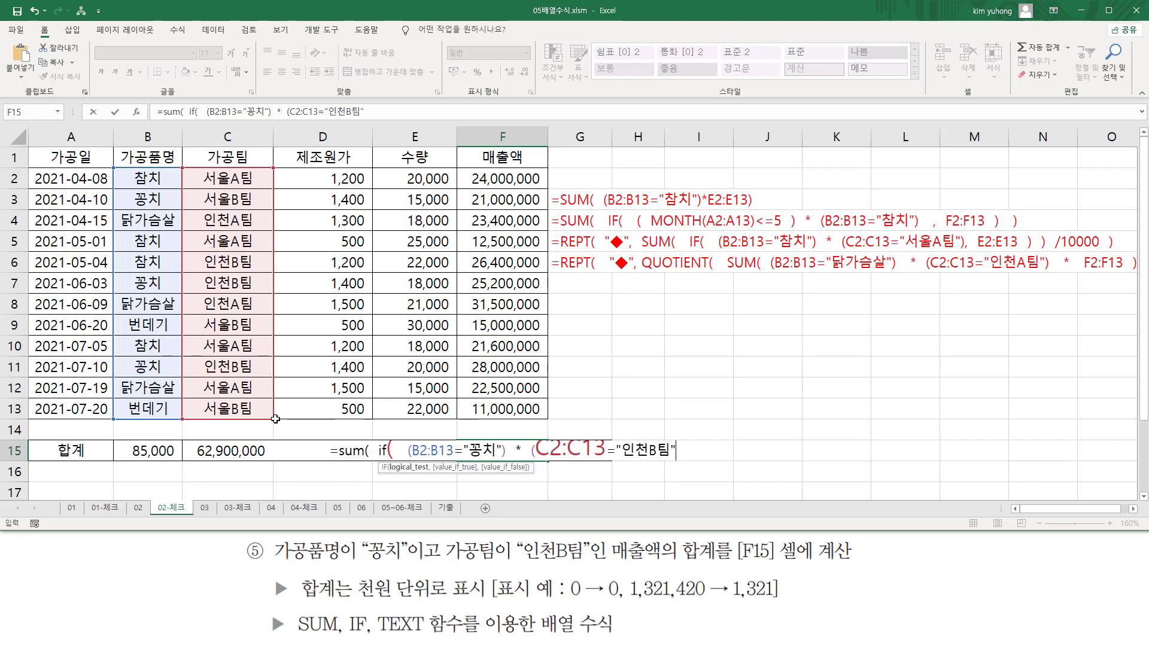
pyautogui.write(')')
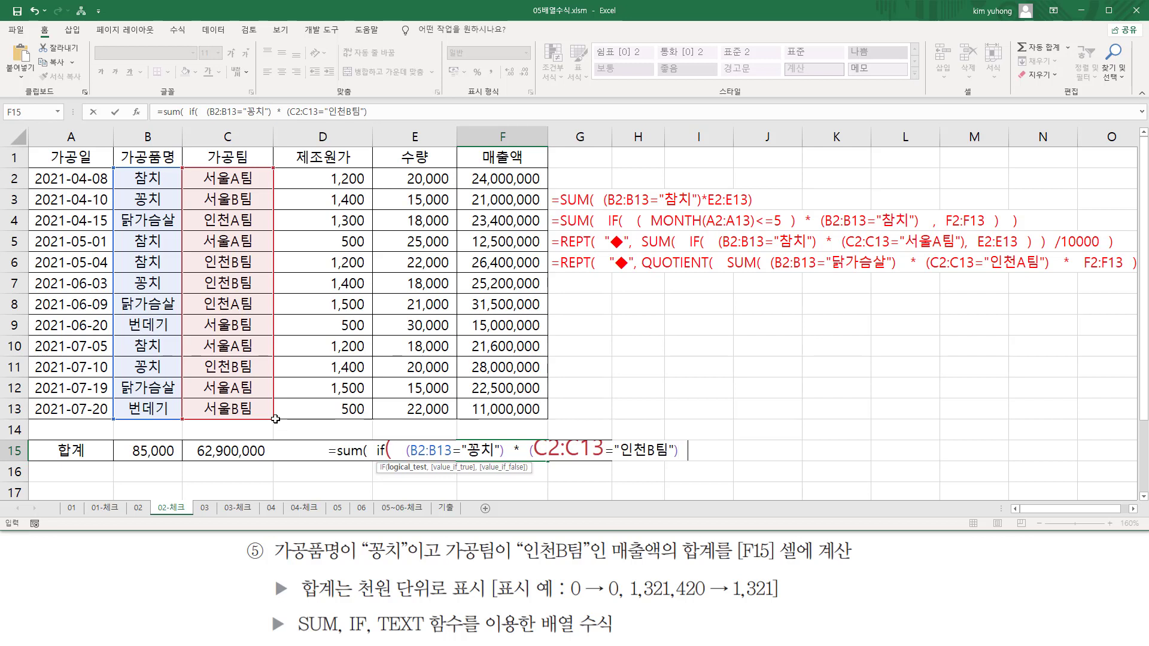
# Set F2:F13 as the IF's true value, close both functions and enter F15's formula as an array formula.
pyautogui.write(' ,')
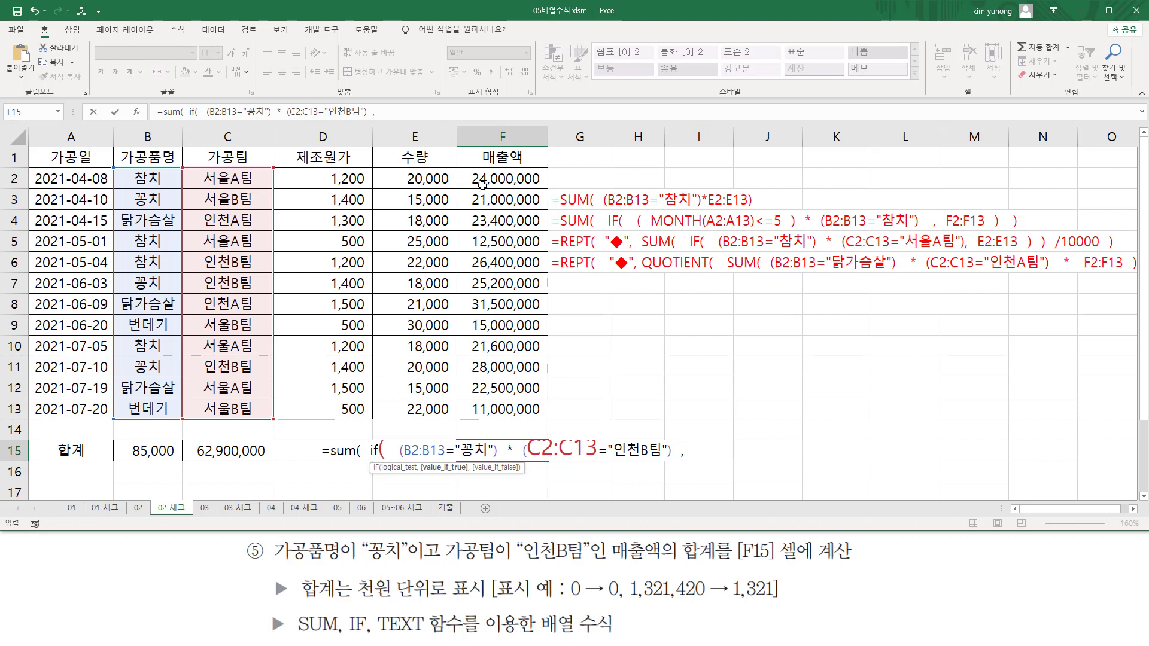
pyautogui.moveTo(480, 179); pyautogui.dragTo(495, 416)
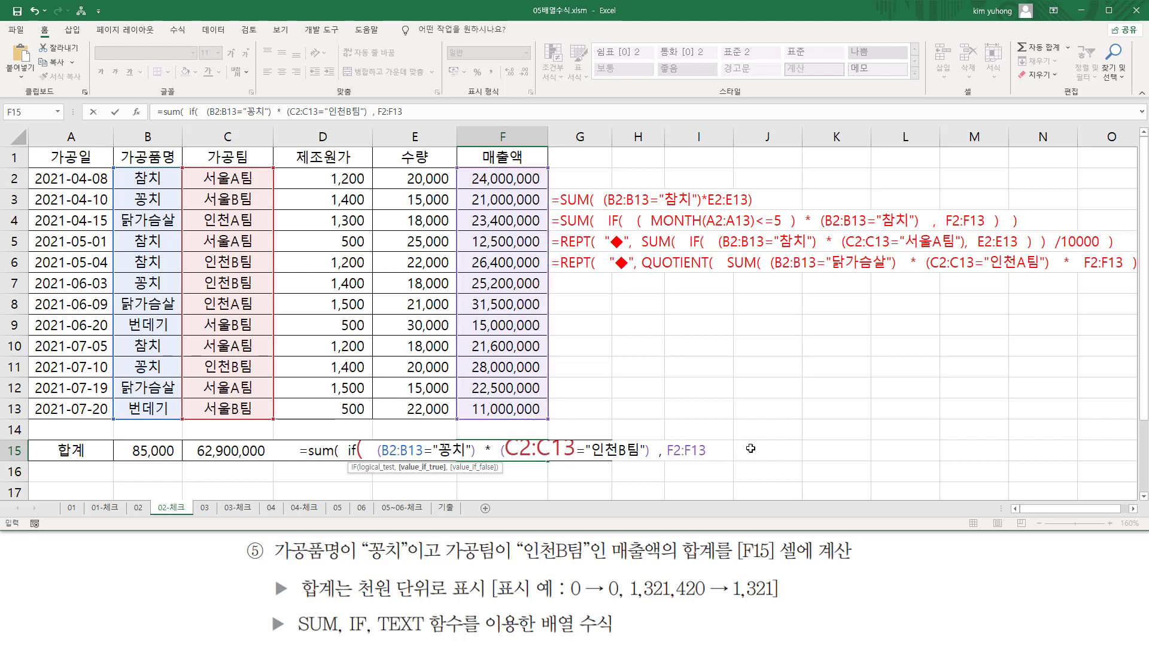
pyautogui.write(')')
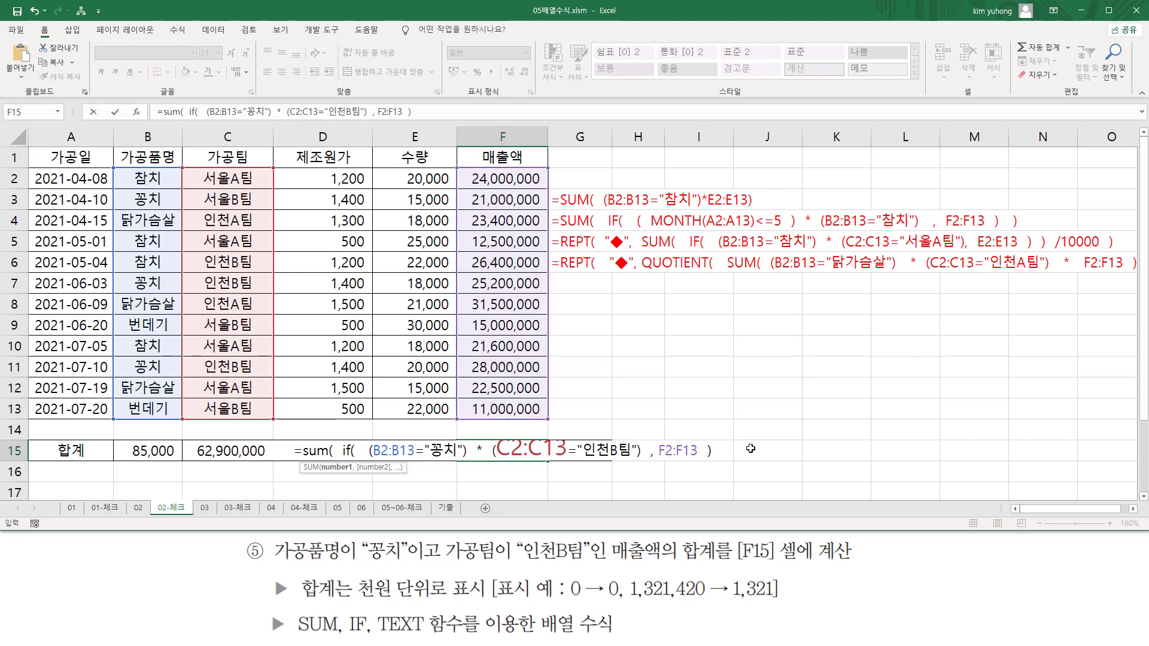
pyautogui.write('   )')
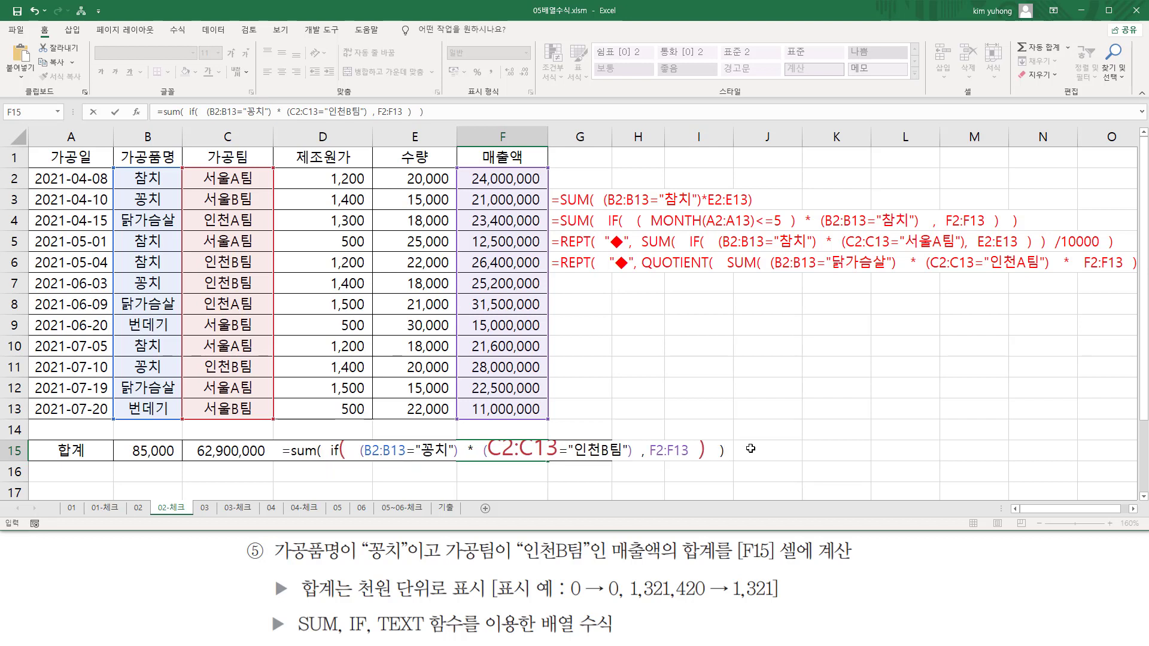
pyautogui.hotkey('ctrl', 'shift', 'Return')
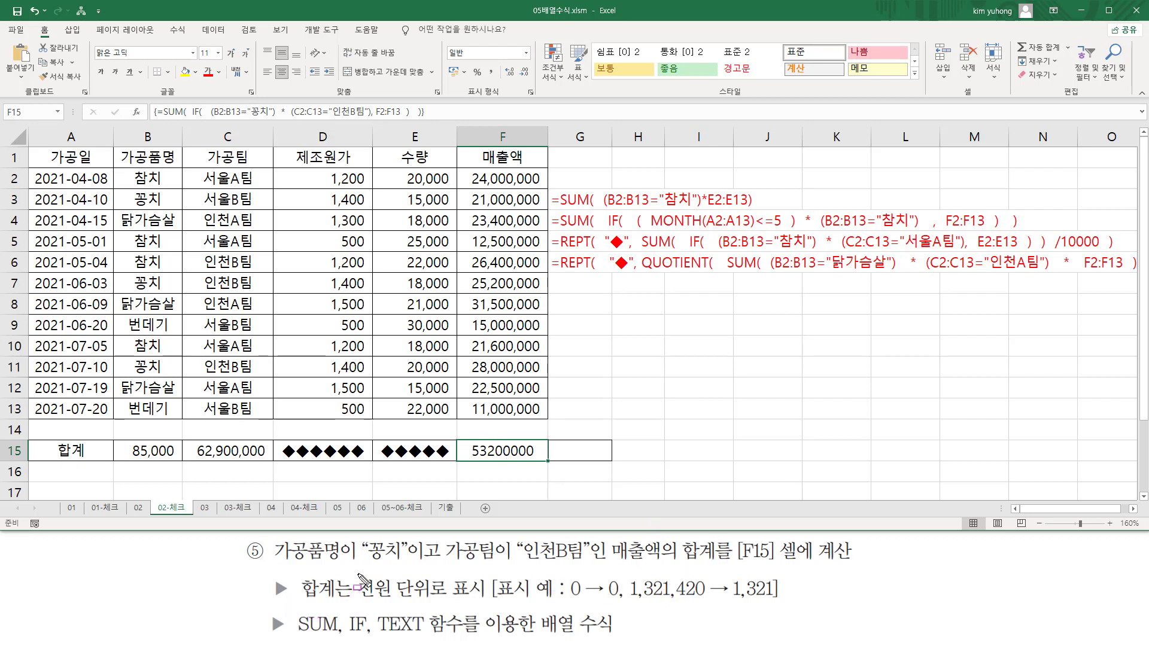
# Review the thousand-unit display requirement and its examples against F15's total, along with the required TEXT function.
pyautogui.moveTo(358, 569); pyautogui.dragTo(488, 600)
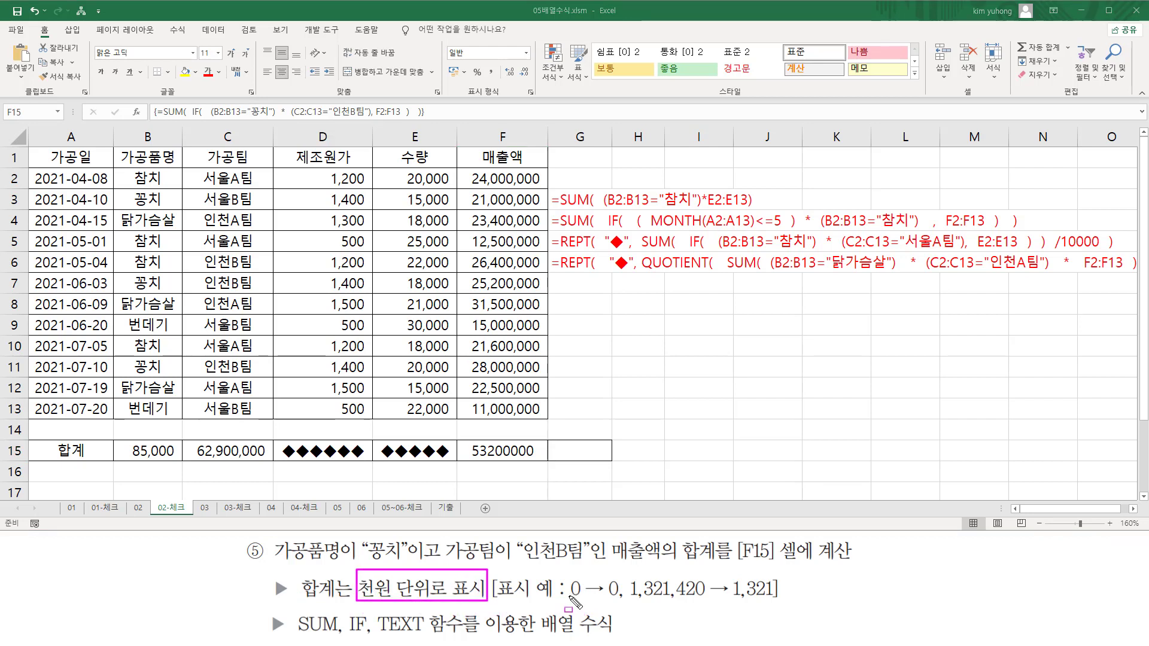
pyautogui.moveTo(569, 597); pyautogui.dragTo(616, 597)
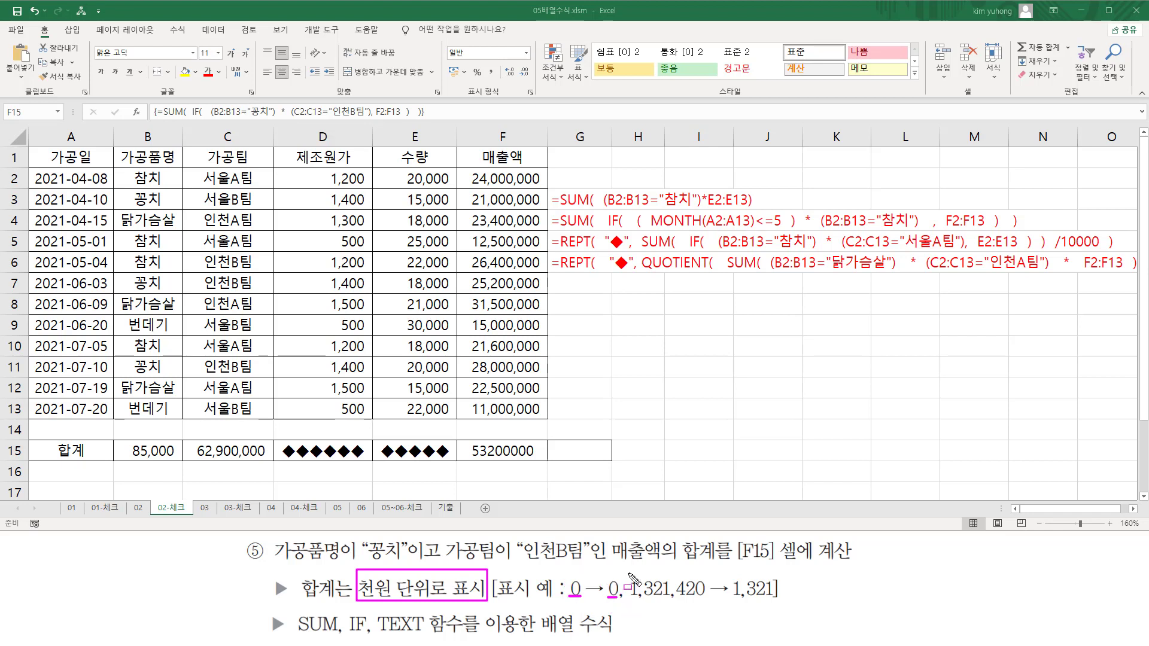
pyautogui.moveTo(628, 570)
pyautogui.mouseDown()
pyautogui.moveTo(651, 605)
pyautogui.moveTo(709, 606)
pyautogui.moveTo(691, 588)
pyautogui.moveTo(775, 602)
pyautogui.moveTo(749, 605)
pyautogui.mouseUp()
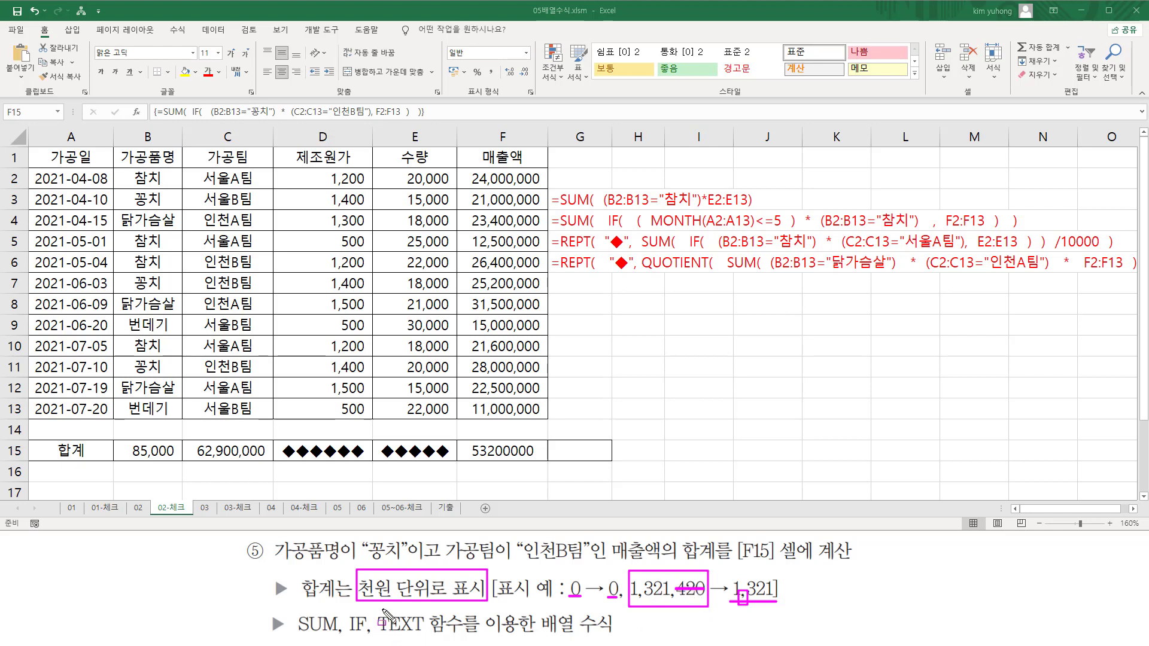
pyautogui.moveTo(460, 462); pyautogui.dragTo(546, 443)
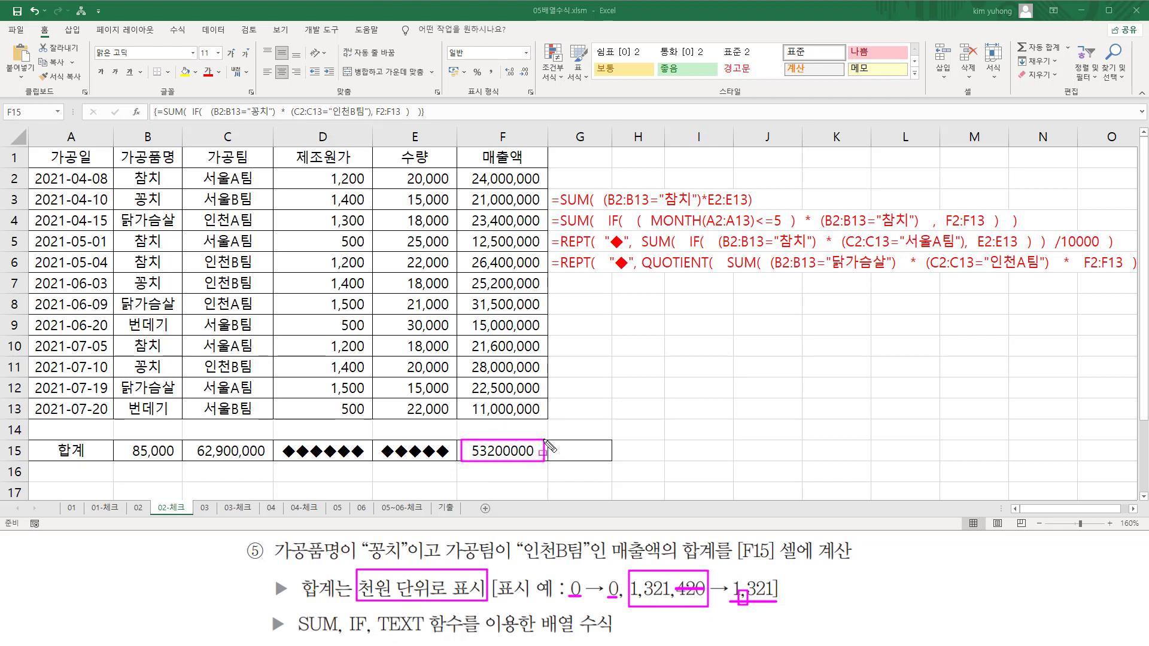
pyautogui.moveTo(372, 606)
pyautogui.mouseDown()
pyautogui.moveTo(395, 633)
pyautogui.moveTo(459, 636)
pyautogui.mouseUp()
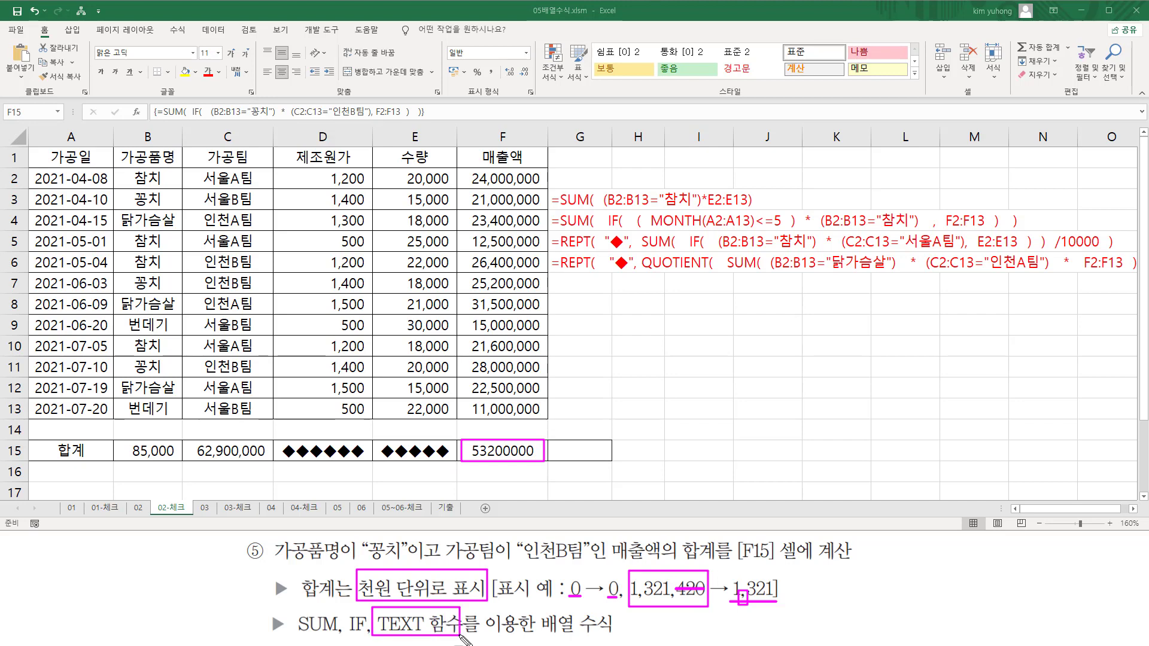
pyautogui.press('Escape')
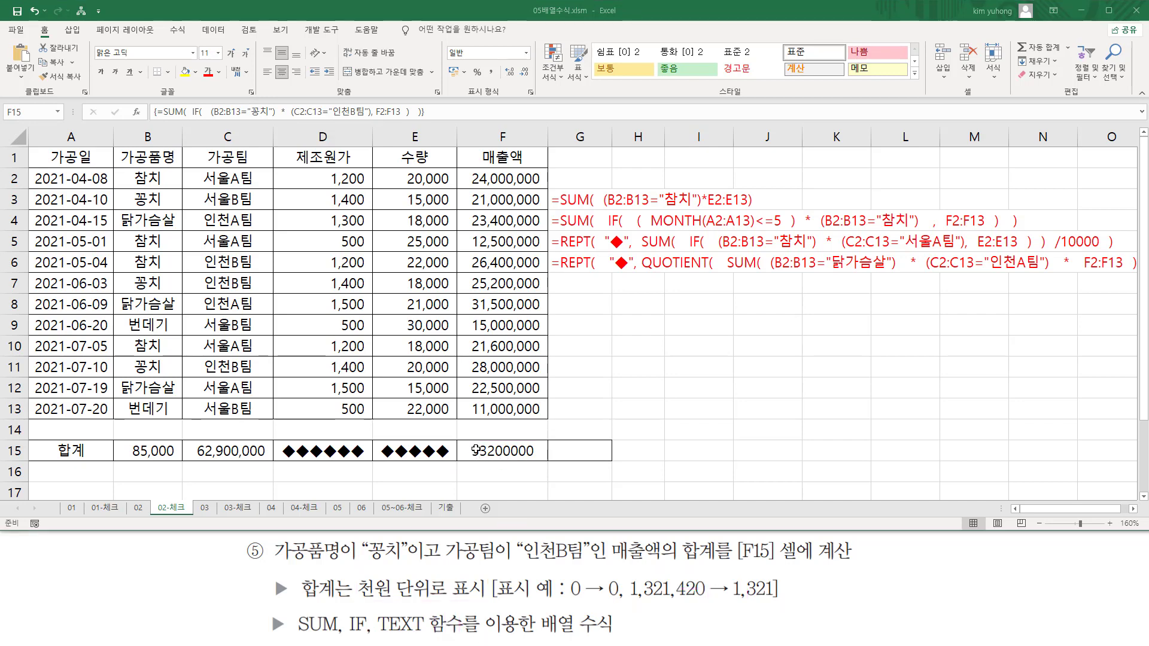
# Wrap F15's existing SUM formula in a TEXT function as its value argument.
pyautogui.doubleClick(489, 450)
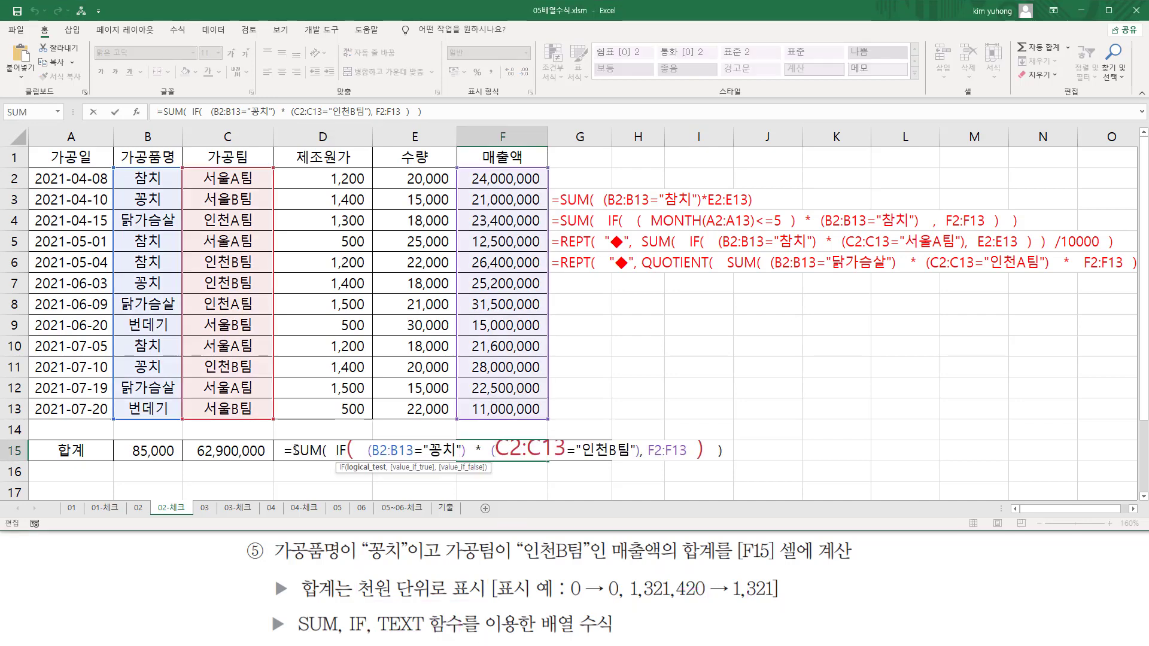
pyautogui.moveTo(295, 450); pyautogui.dragTo(969, 446)
pyautogui.hotkey('ctrl', 'c')
pyautogui.press('Delete')
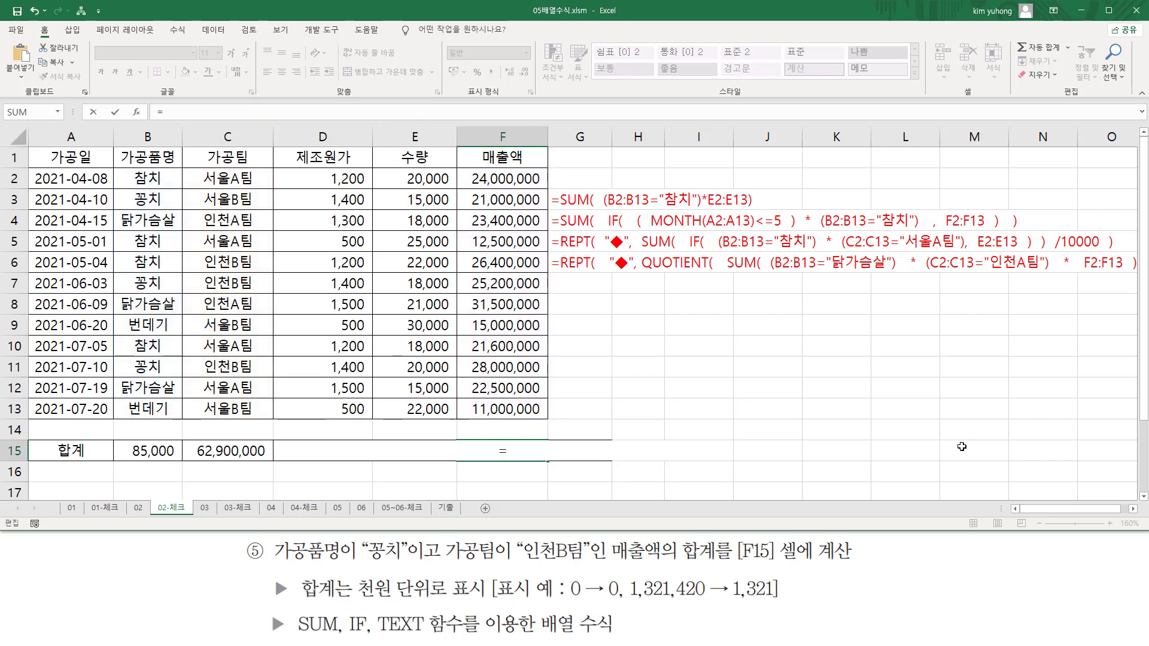
pyautogui.write('tex')
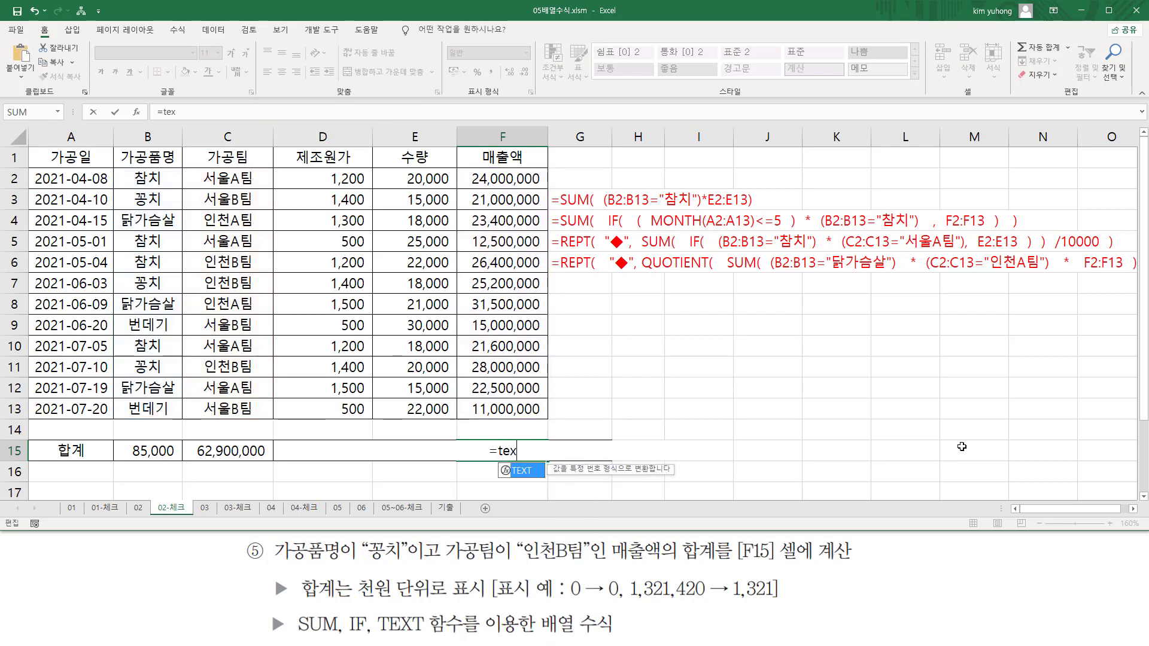
pyautogui.press('Tab')
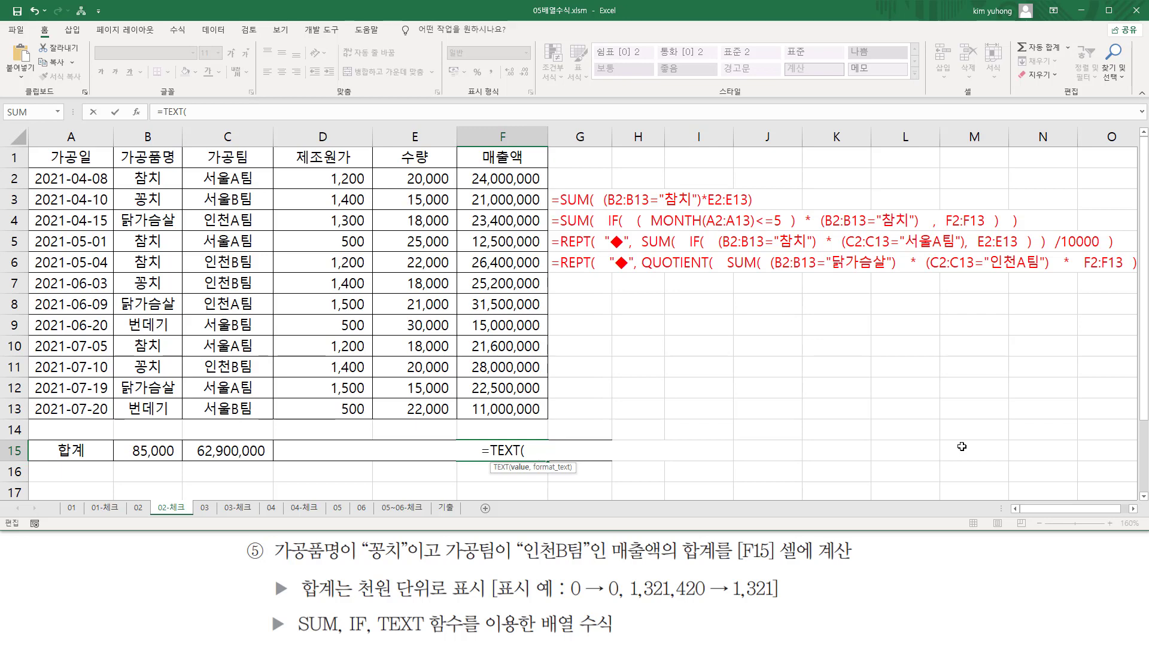
pyautogui.hotkey('ctrl', 'v')
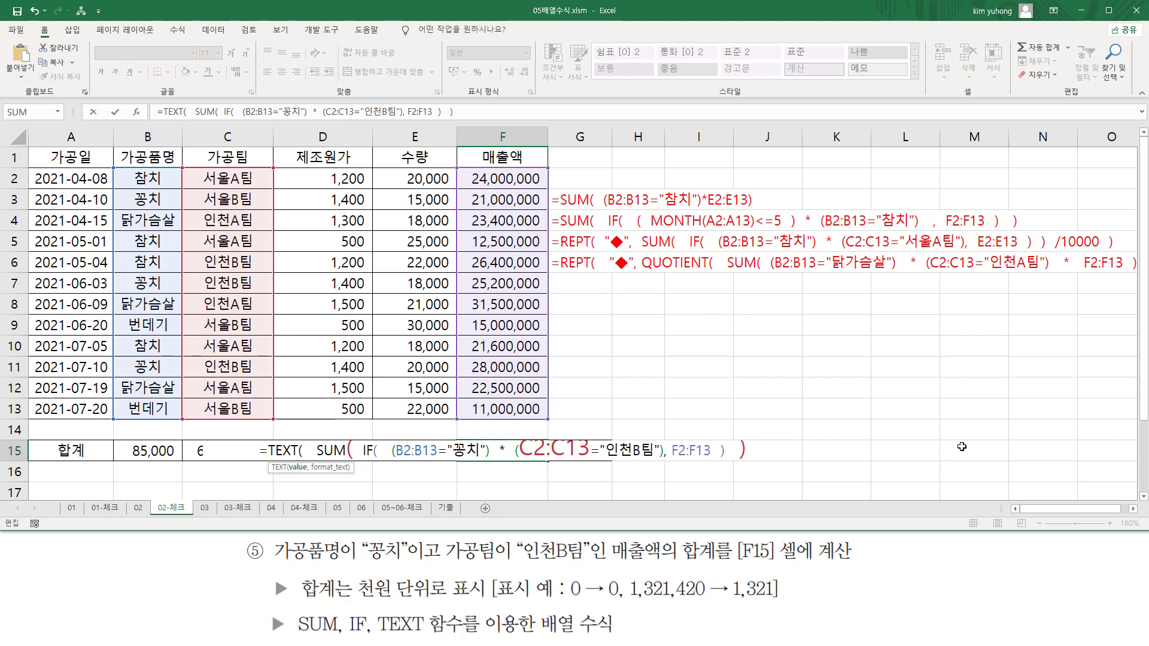
# Set the TEXT function's format to "#,##0," in F15, close it and enter the formula as an array formula.
pyautogui.write(',')
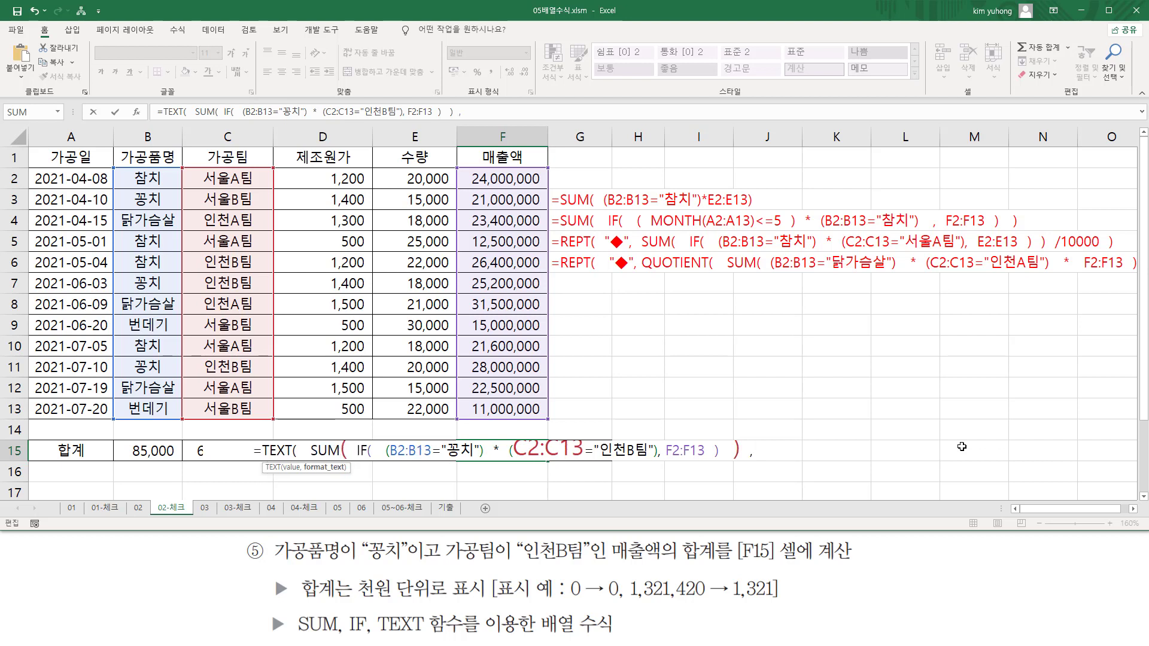
pyautogui.write(' "')
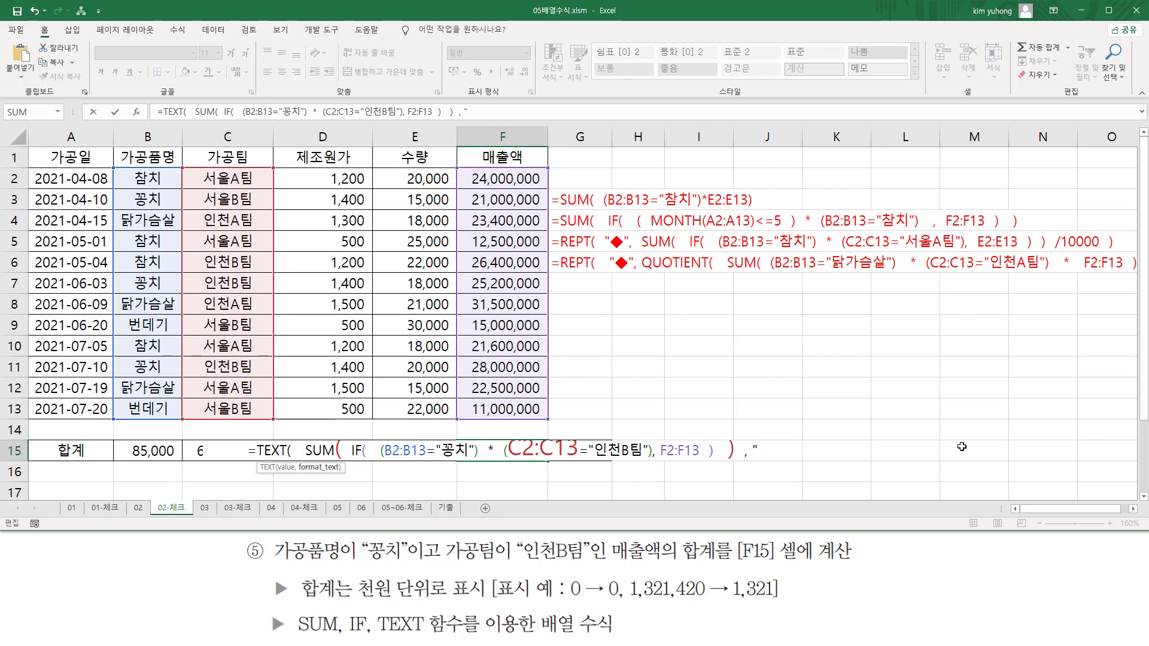
pyautogui.write('#,#')
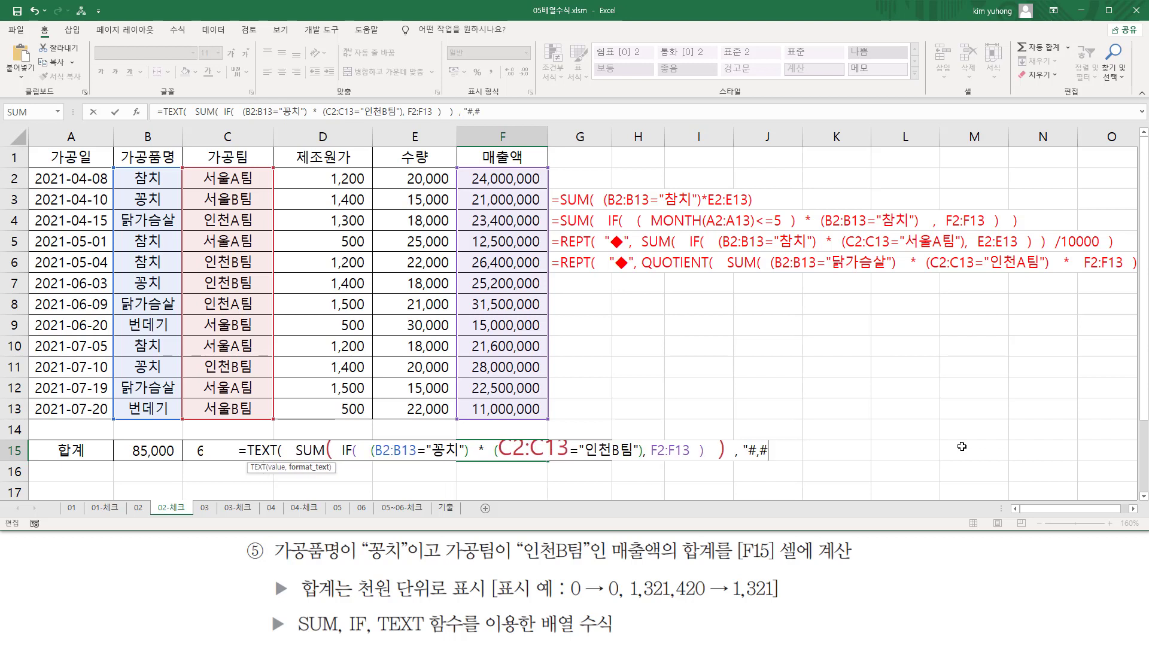
pyautogui.write('#0')
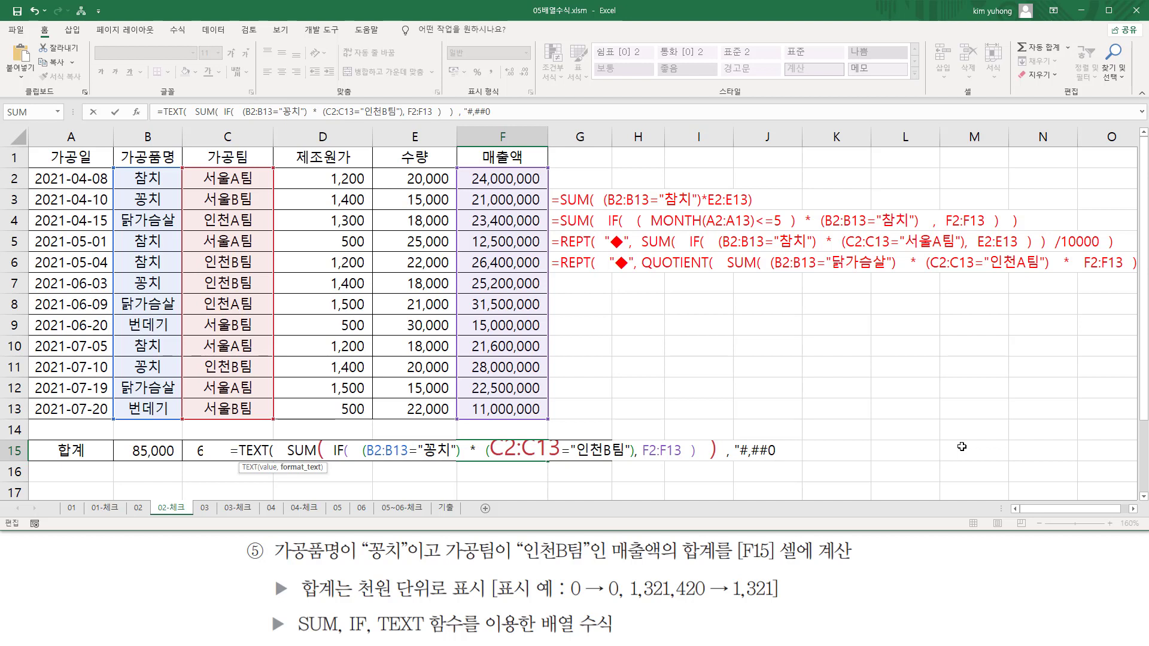
pyautogui.write(',')
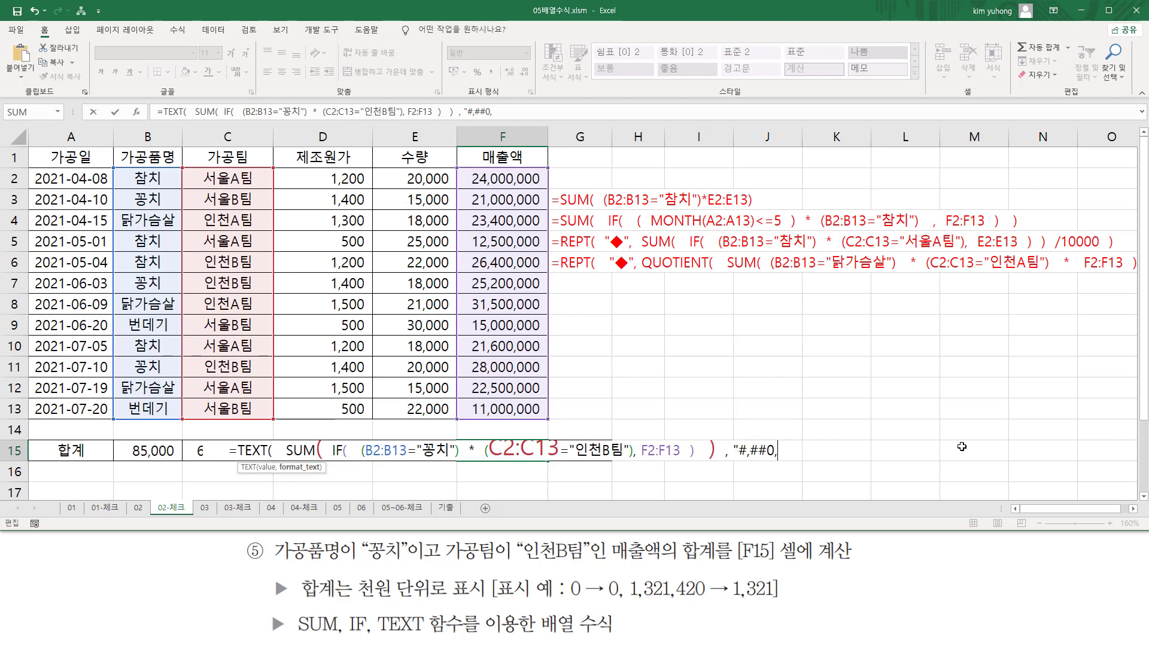
pyautogui.write('"  )')
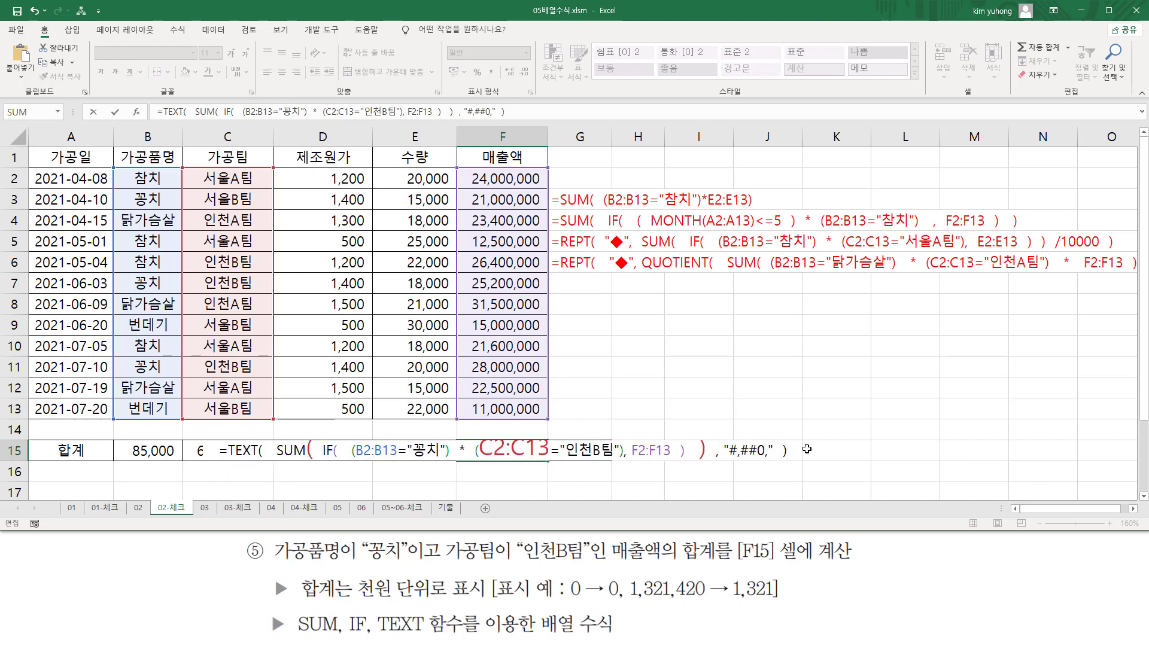
pyautogui.hotkey('ctrl', 'shift', 'Return')
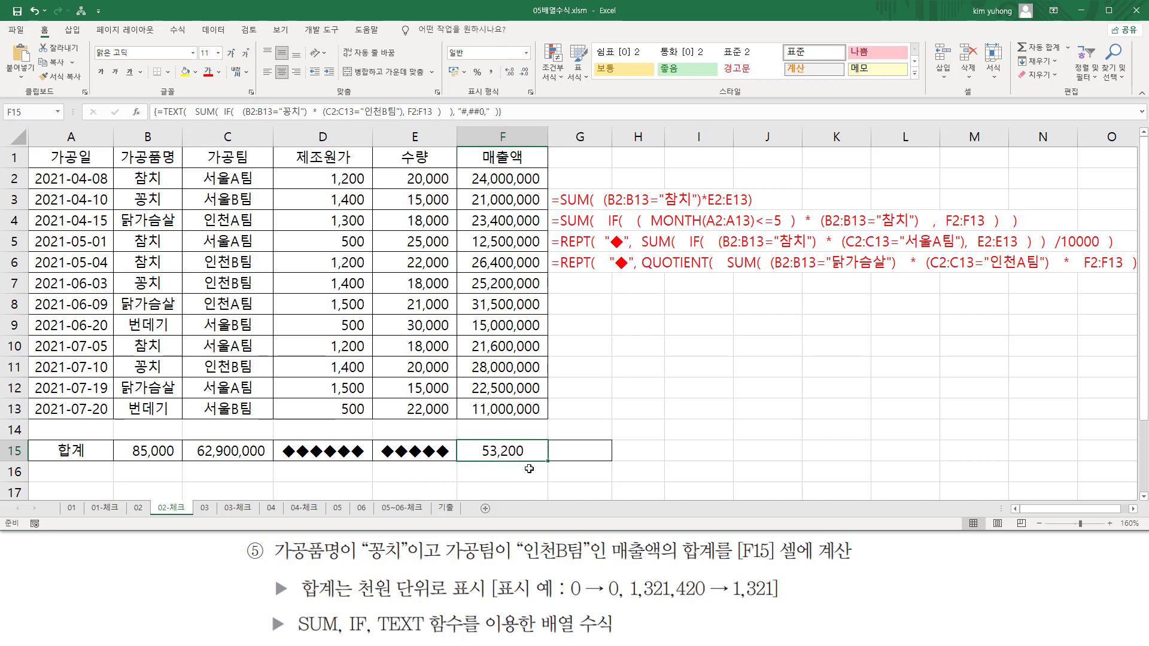
# Record F15's complete TEXT formula as displayed text in G7 and review its value and format arguments.
pyautogui.click(579, 288)
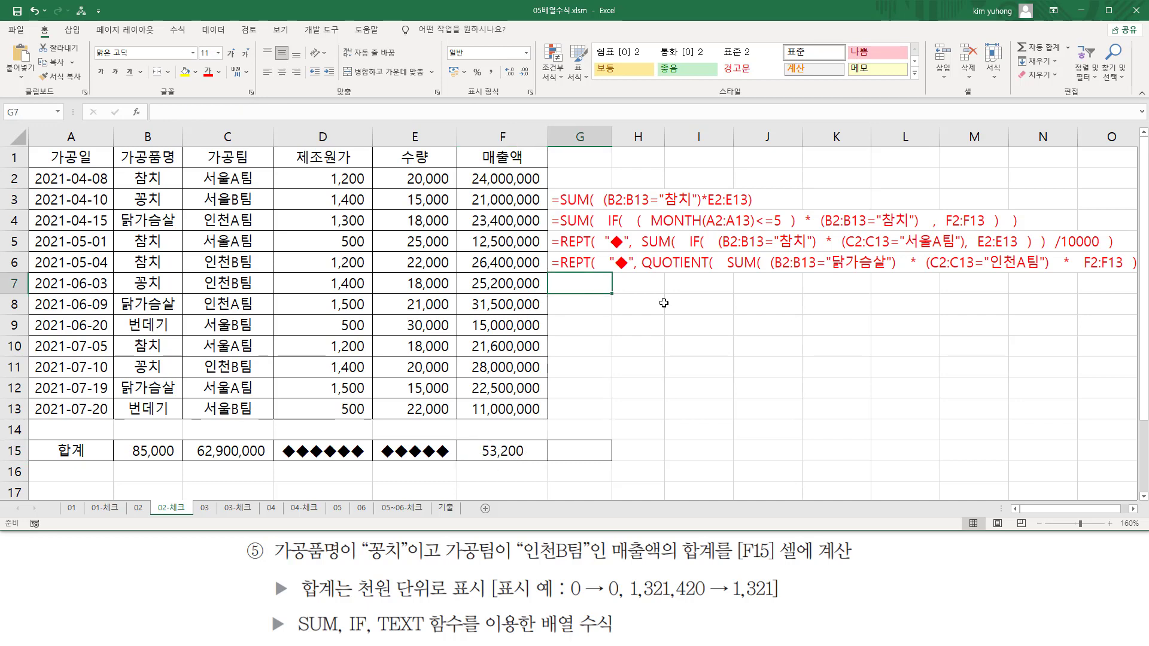
pyautogui.write('=TEXT(   SUM(   IF(    (B2:B13="꽁치")   *   (C2:C13="인천B팀"), F2:F13   )   )   , "#,##0,"   )')
pyautogui.press('Return')
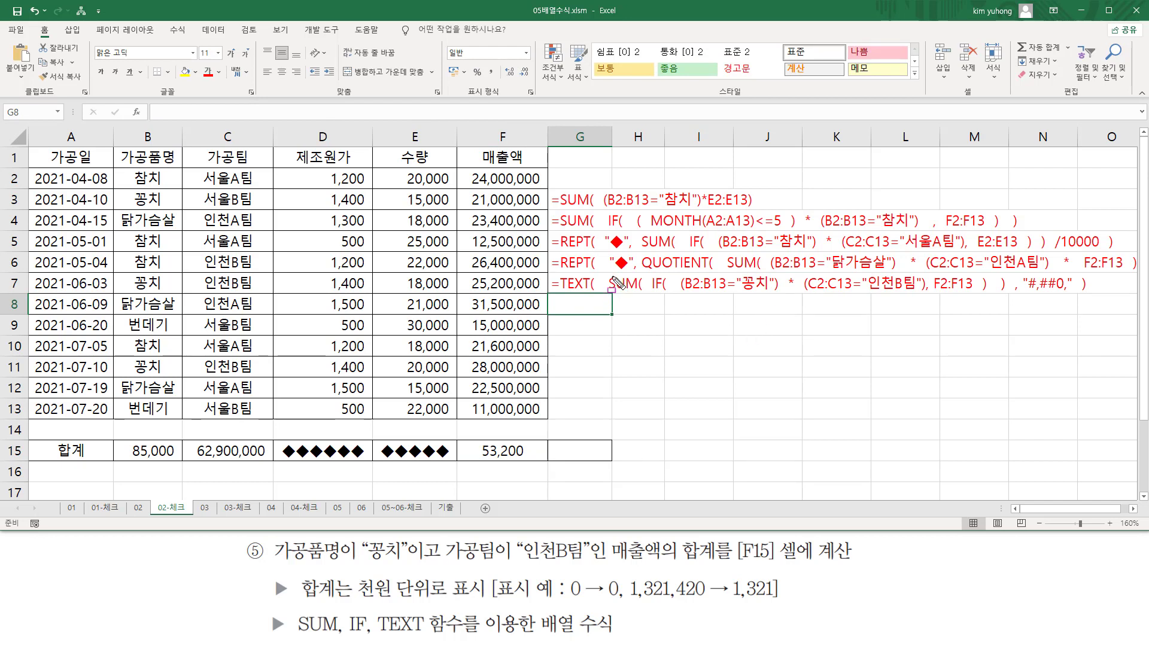
pyautogui.moveTo(605, 270)
pyautogui.mouseDown()
pyautogui.moveTo(625, 301)
pyautogui.moveTo(1010, 301)
pyautogui.mouseUp()
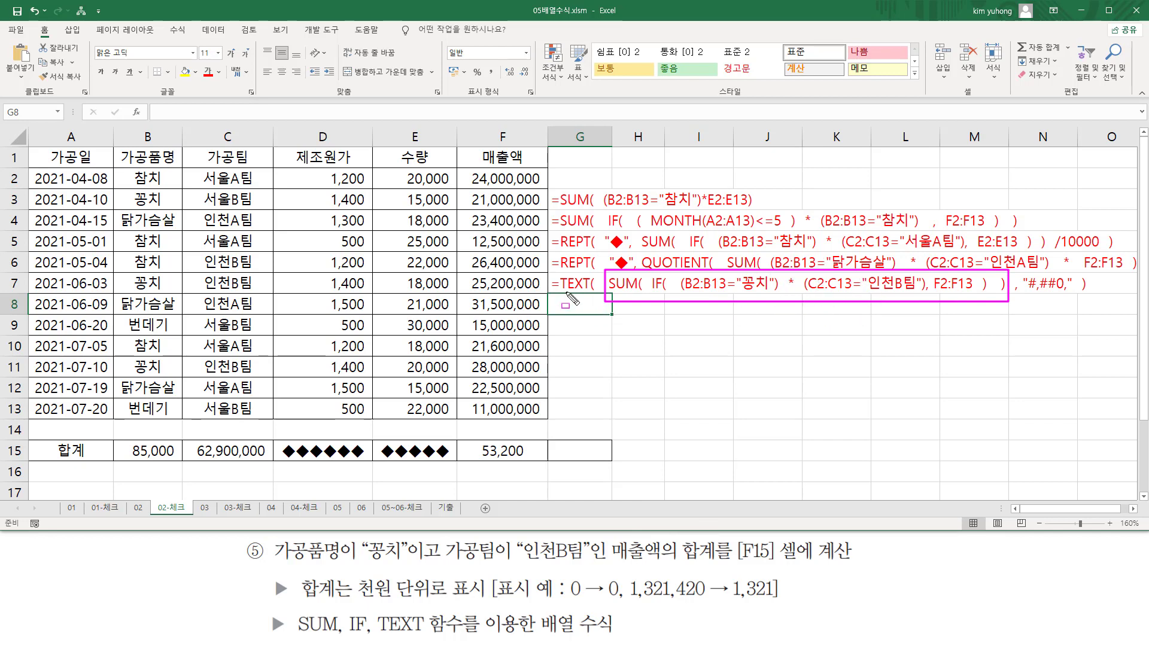
pyautogui.moveTo(560, 292); pyautogui.dragTo(588, 292)
pyautogui.moveTo(1024, 294); pyautogui.dragTo(1075, 294)
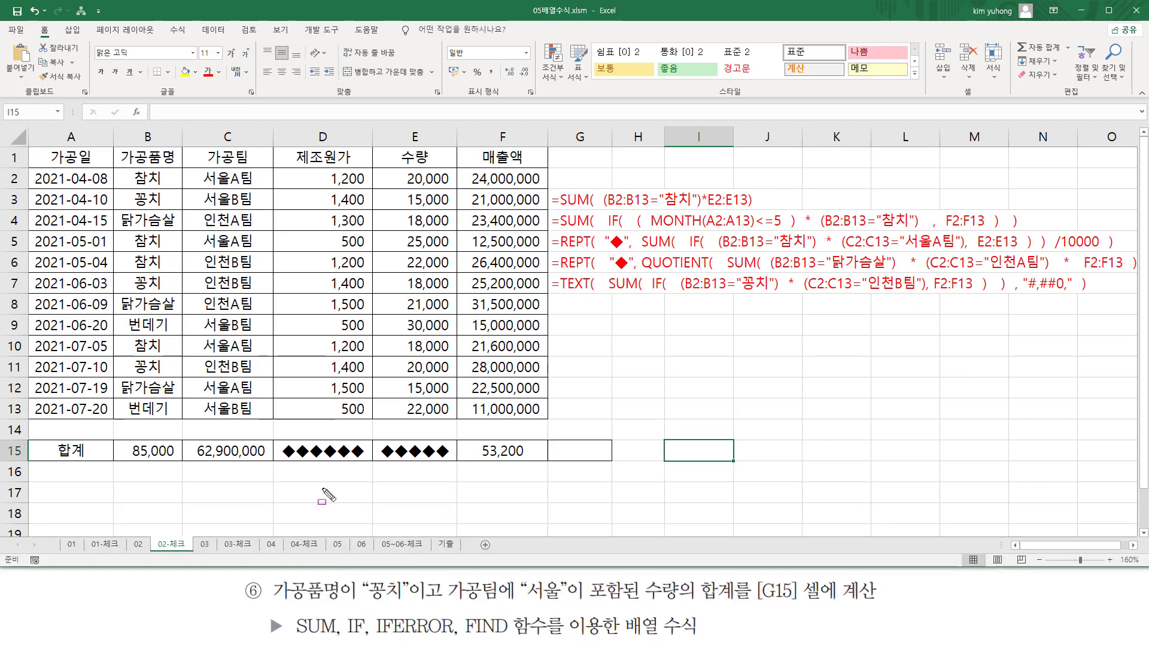
# Examine the G15 task's 꽁치 and 서울 conditions, the quantity total it asks for, and the required SUM, IF, IFERROR and FIND functions.
pyautogui.moveTo(264, 604)
pyautogui.mouseDown()
pyautogui.moveTo(411, 603)
pyautogui.moveTo(410, 579)
pyautogui.mouseUp()
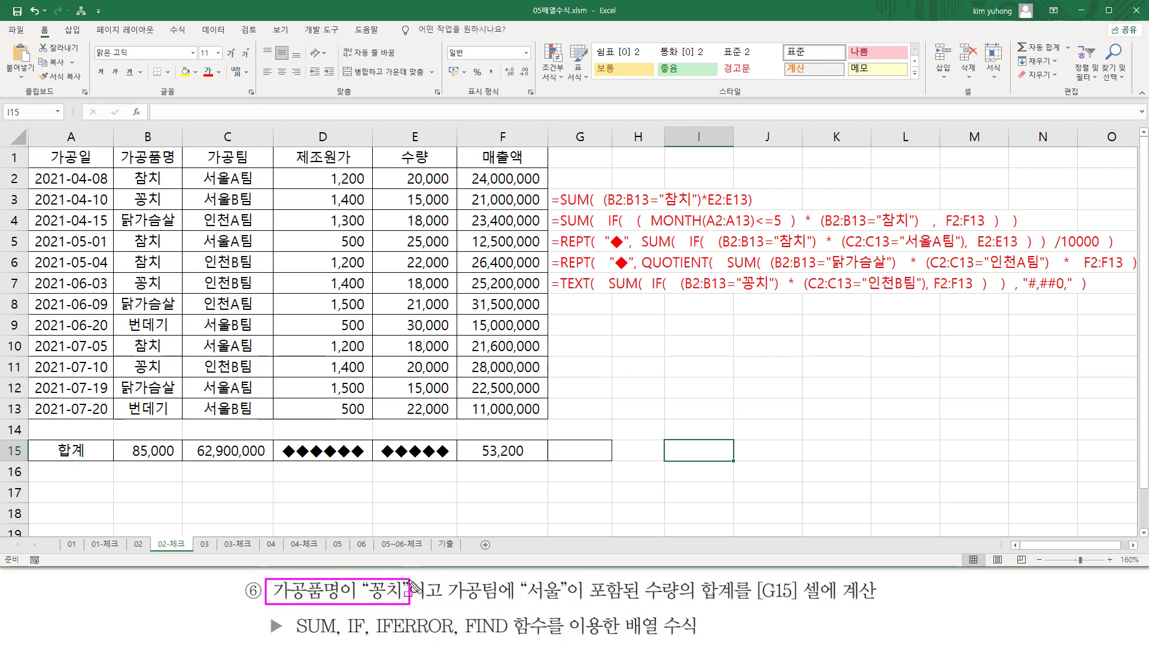
pyautogui.moveTo(113, 168); pyautogui.dragTo(177, 417)
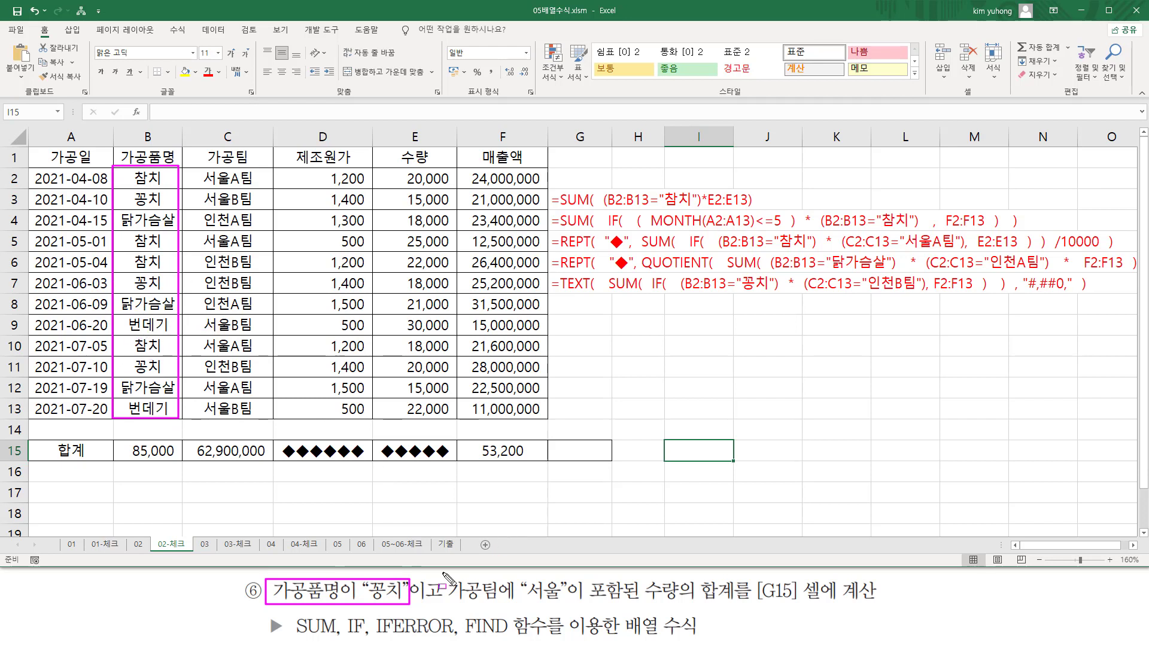
pyautogui.moveTo(444, 574)
pyautogui.mouseDown()
pyautogui.moveTo(467, 608)
pyautogui.moveTo(625, 603)
pyautogui.mouseUp()
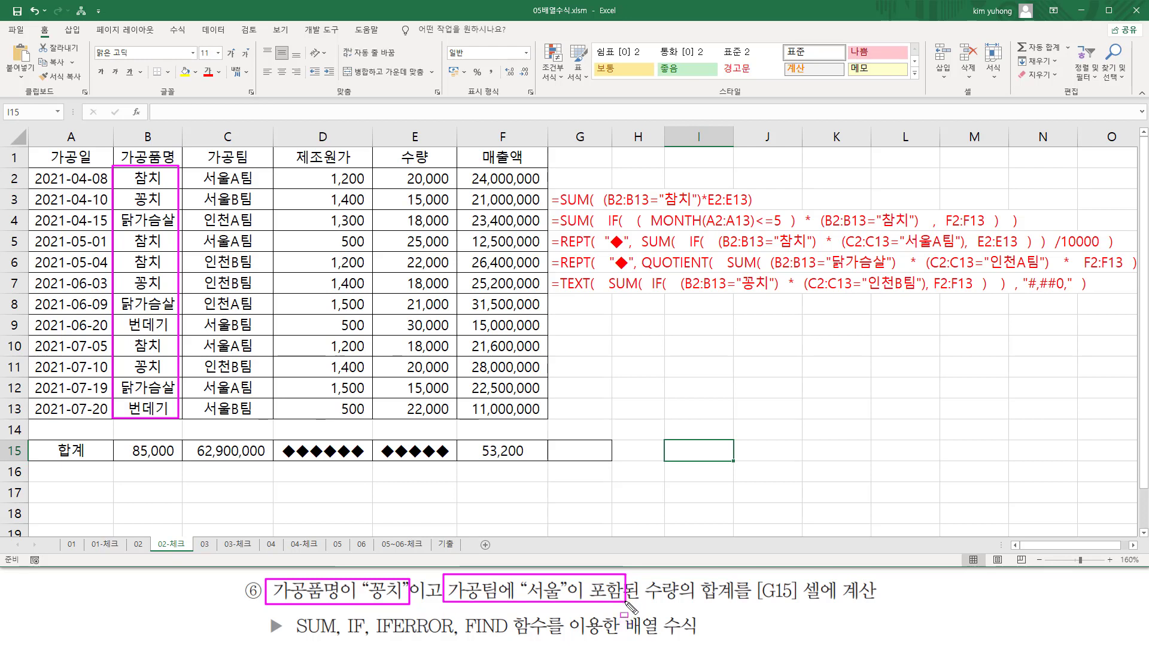
pyautogui.moveTo(202, 167)
pyautogui.mouseDown()
pyautogui.moveTo(250, 240)
pyautogui.moveTo(254, 421)
pyautogui.mouseUp()
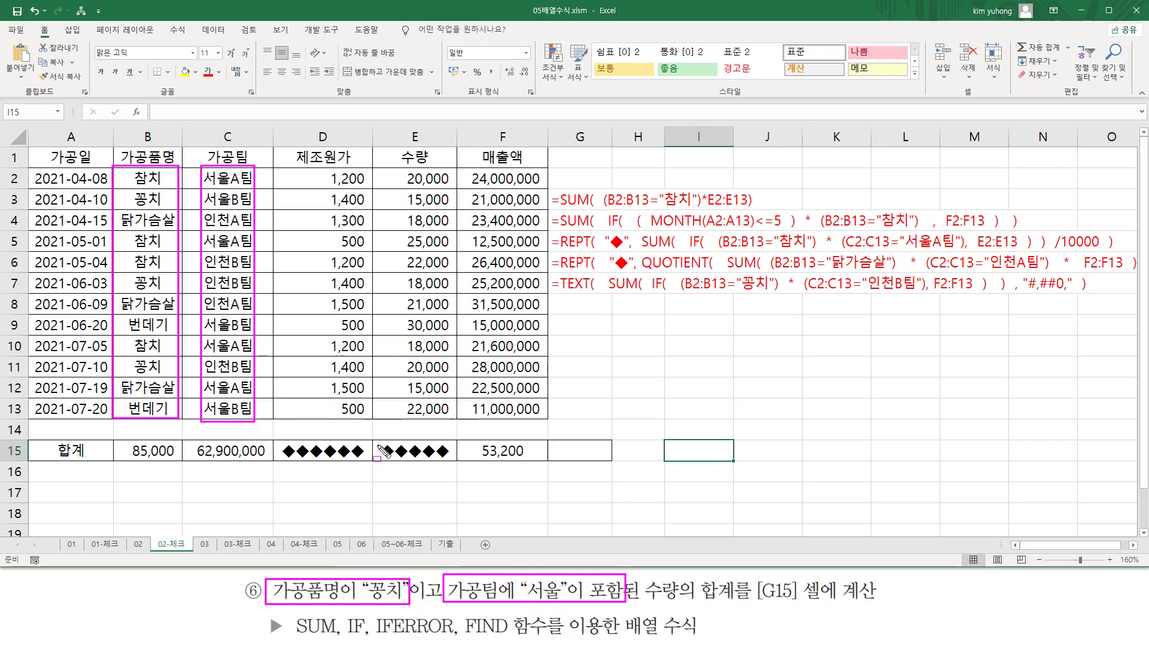
pyautogui.moveTo(464, 637); pyautogui.dragTo(544, 637)
pyautogui.moveTo(373, 639); pyautogui.dragTo(449, 639)
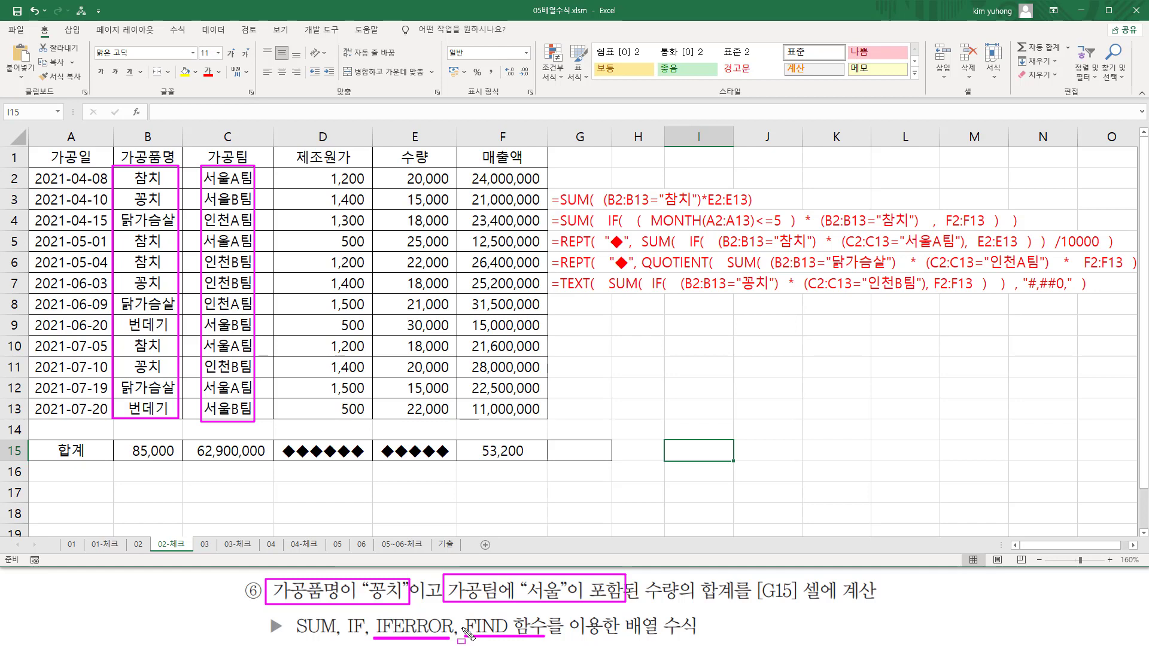
pyautogui.press('Escape')
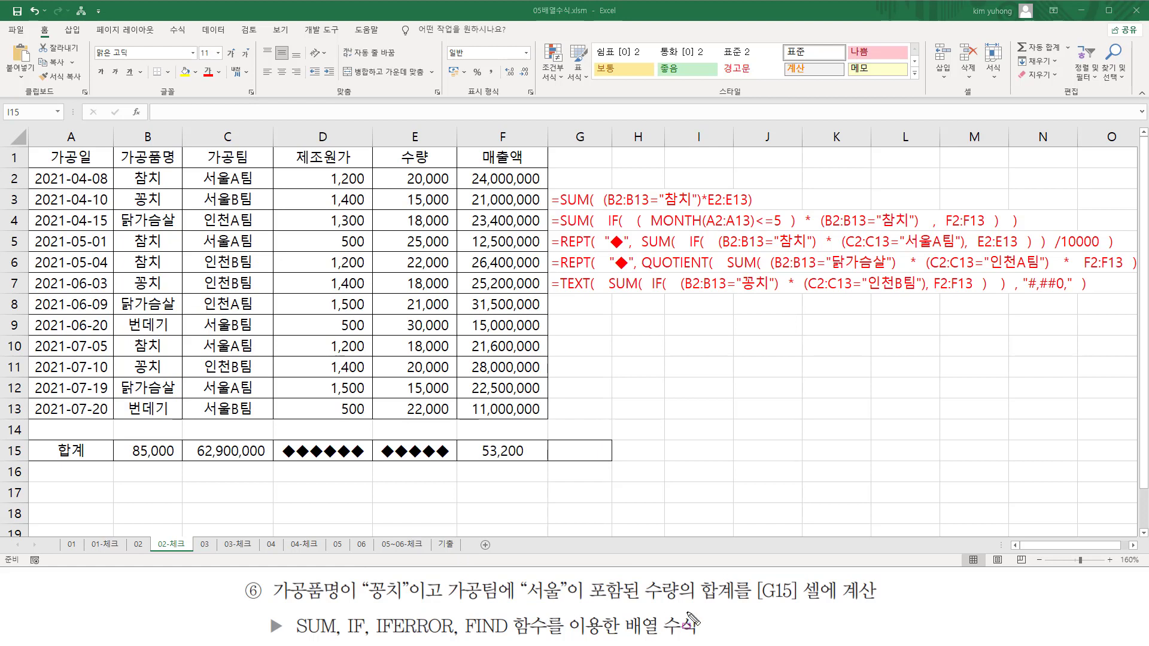
pyautogui.moveTo(642, 601); pyautogui.dragTo(730, 602)
pyautogui.moveTo(292, 612)
pyautogui.mouseDown()
pyautogui.moveTo(292, 637)
pyautogui.moveTo(293, 613)
pyautogui.mouseUp()
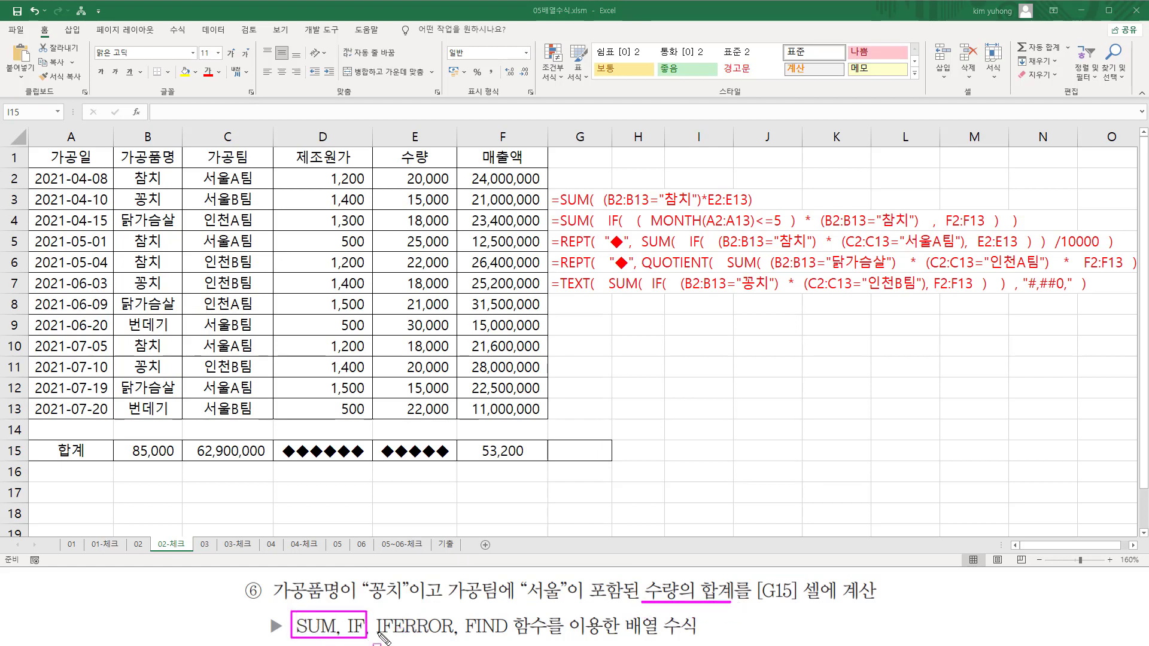
pyautogui.press('Escape')
# Begin G15's formula with SUM and a nested IF whose first condition is (B2:B13="꽁치"), multiplied by an opened second condition.
pyautogui.click(568, 456)
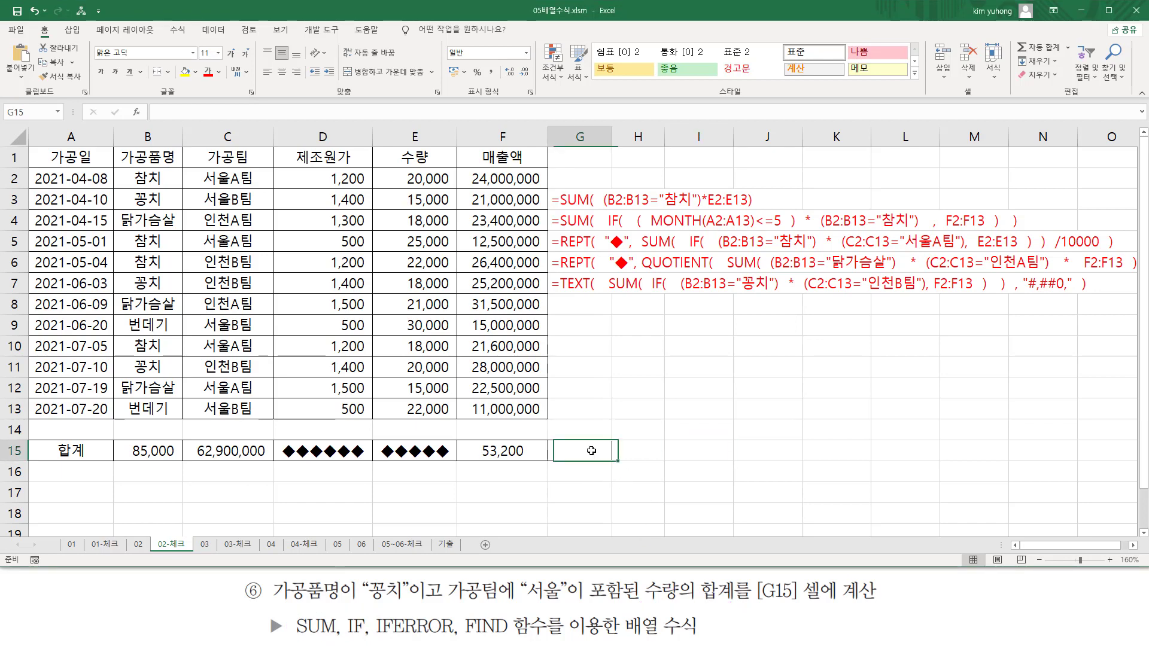
pyautogui.write('=s')
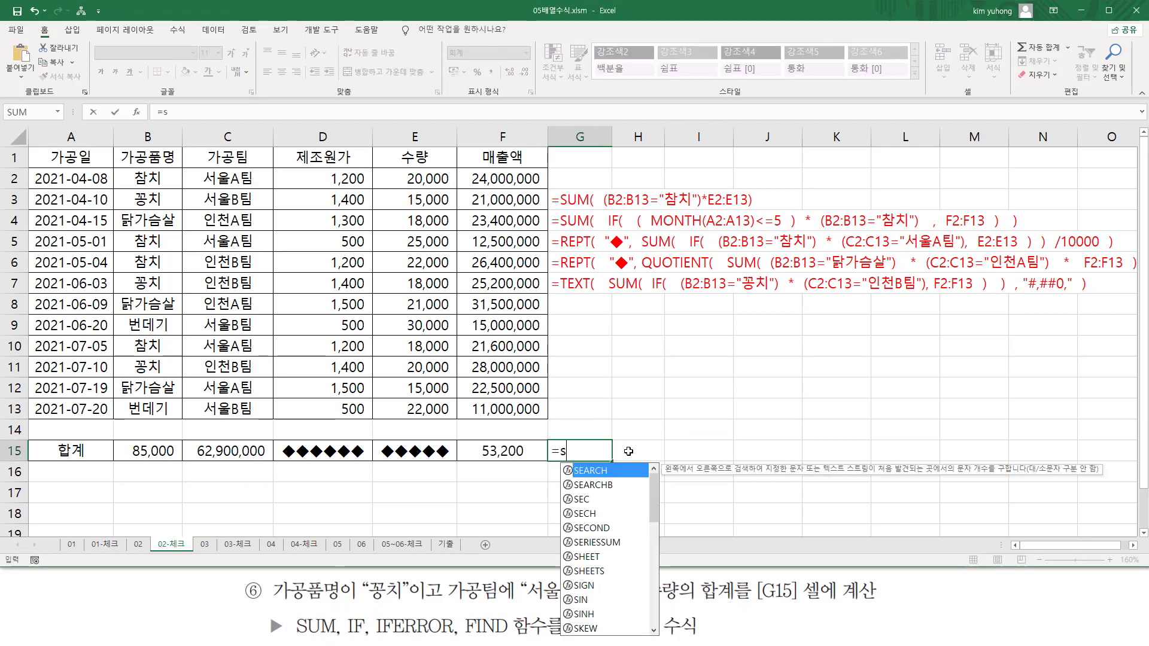
pyautogui.write('um(')
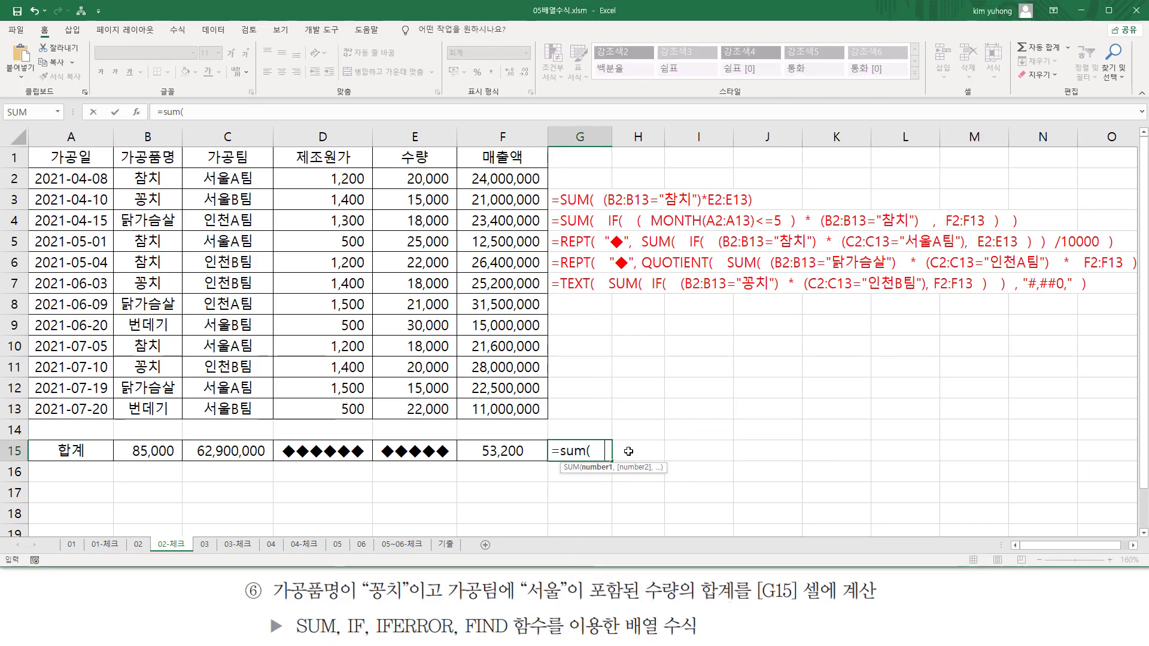
pyautogui.write('   if(   (')
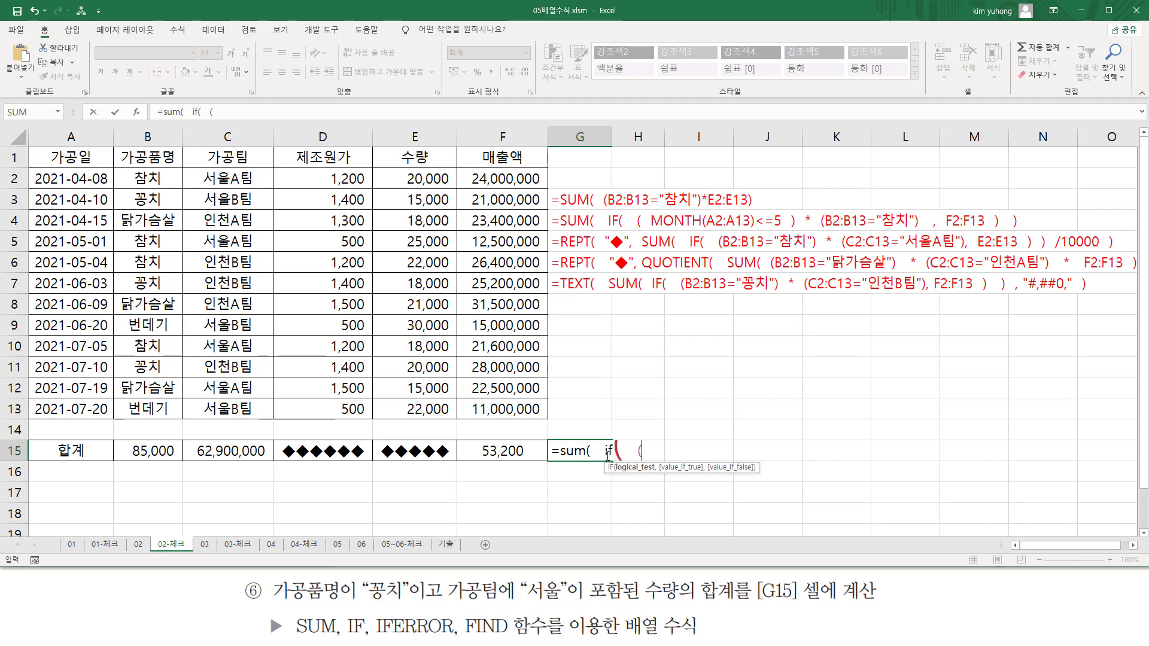
pyautogui.moveTo(160, 176); pyautogui.dragTo(165, 398)
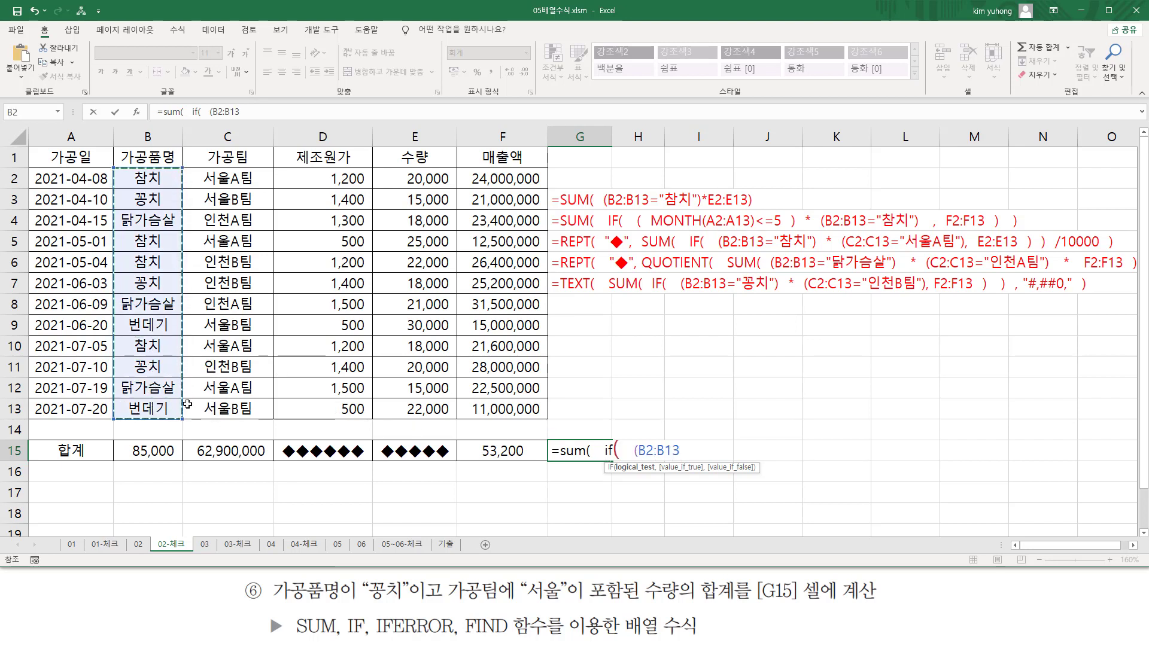
pyautogui.write('="')
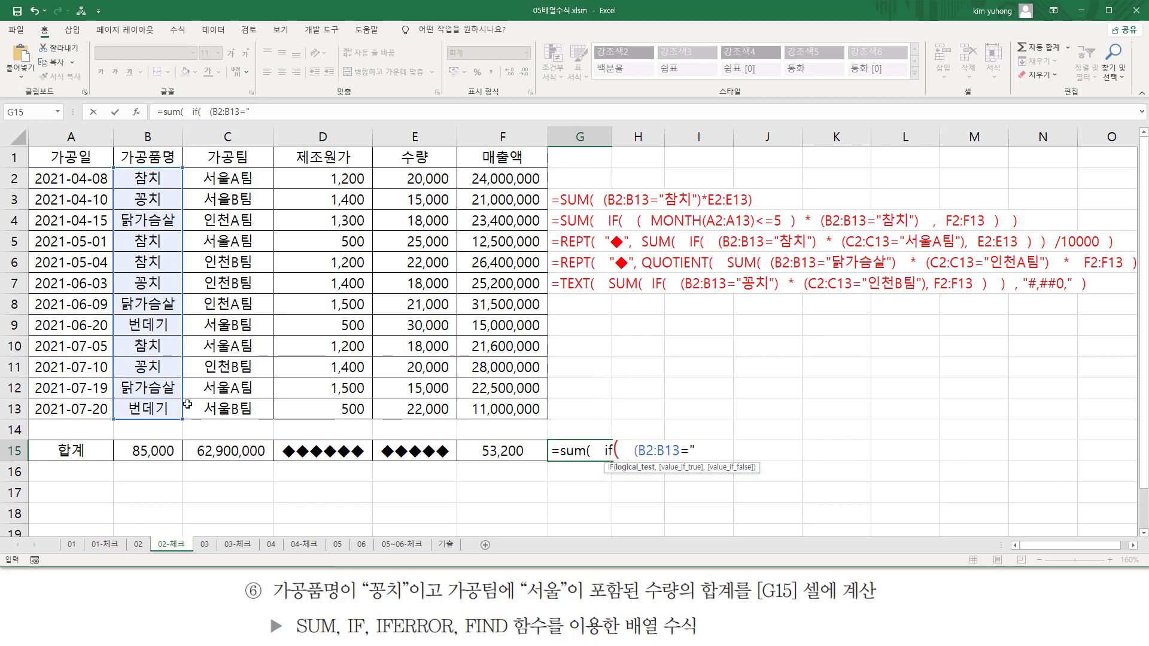
pyautogui.write('꽁치")  *(')
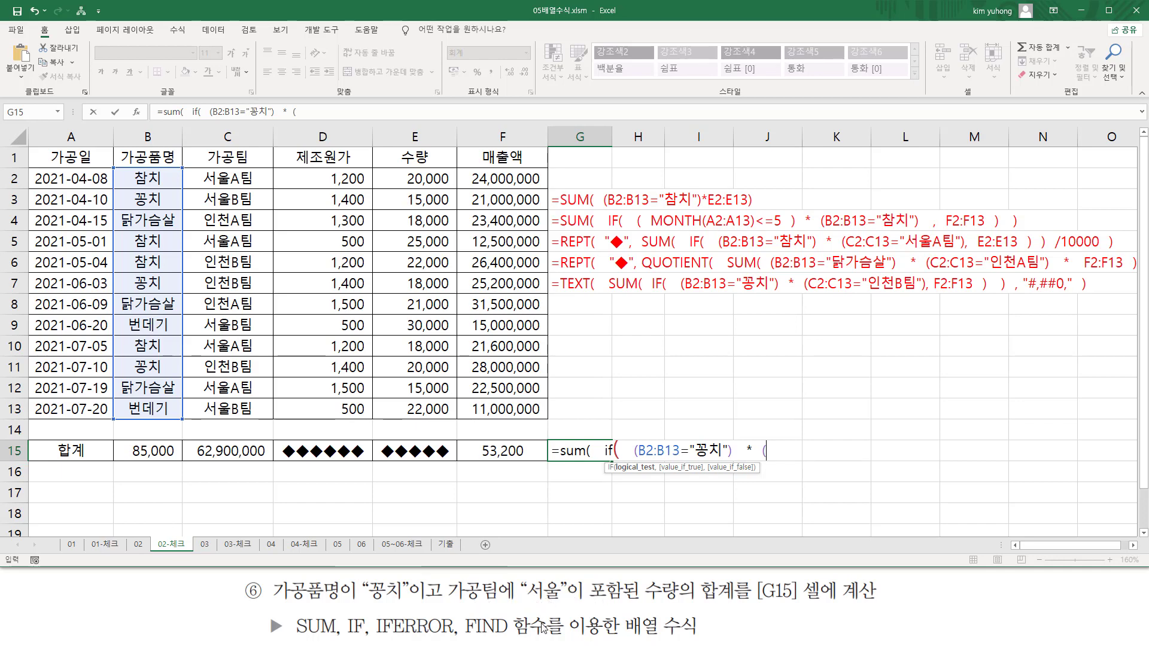
# Add FIND("서울", C2:C13) inside the second condition of G15's IF function.
pyautogui.moveTo(462, 636); pyautogui.dragTo(510, 637)
pyautogui.press('Escape')
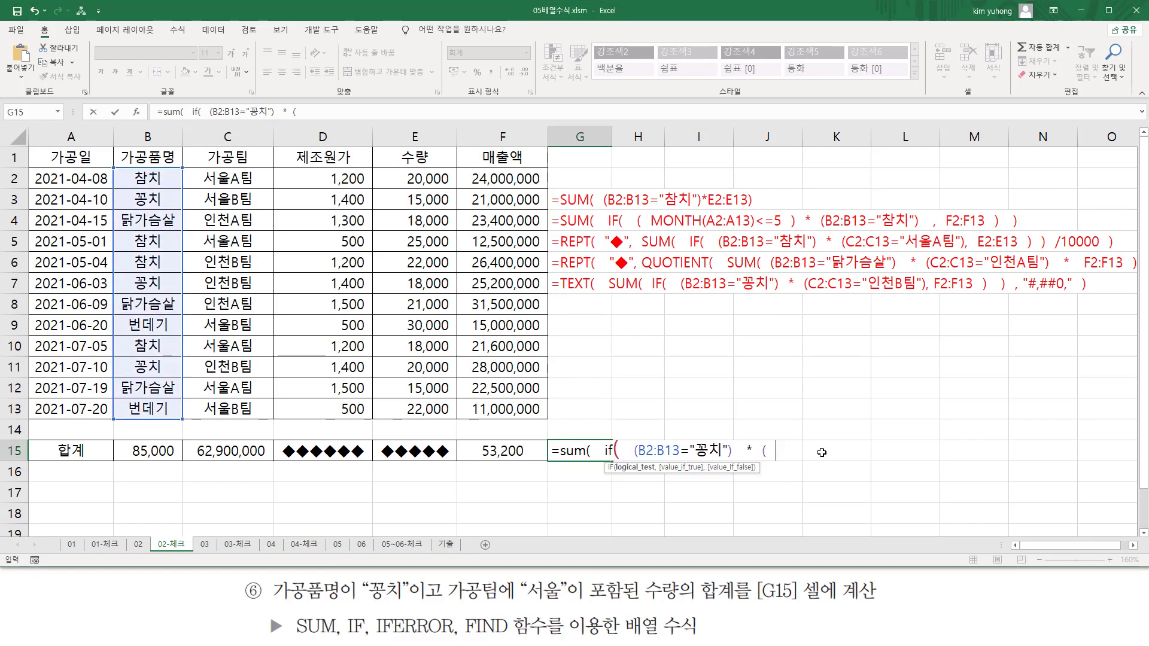
pyautogui.write('find(')
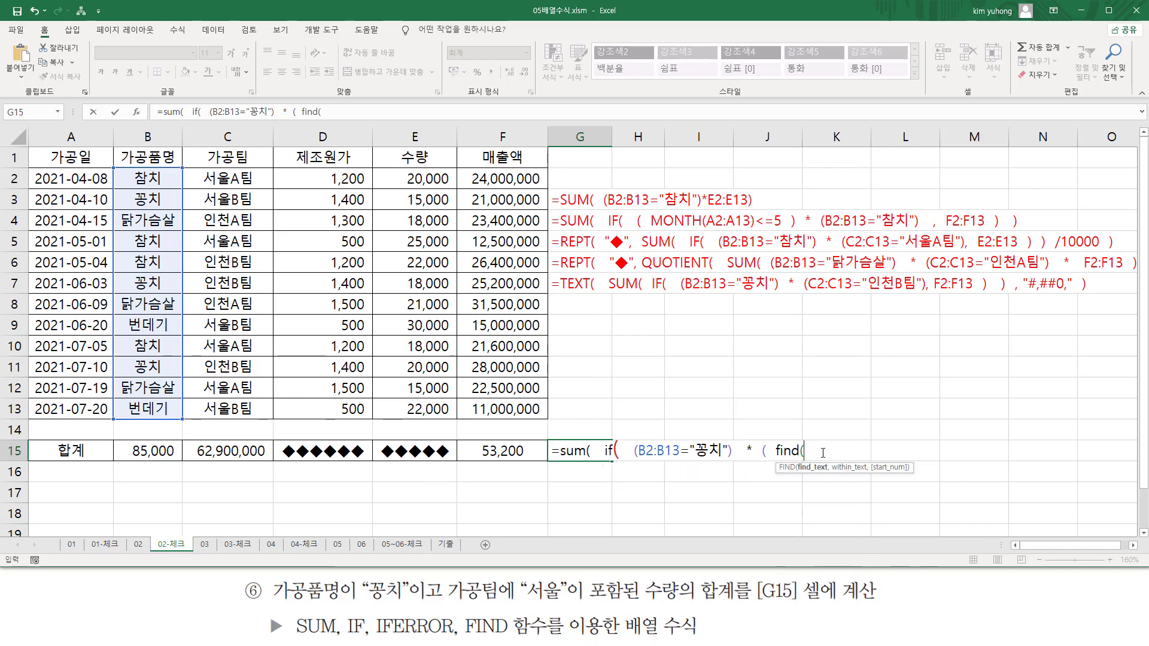
pyautogui.write('"서울",')
pyautogui.moveTo(227, 175); pyautogui.dragTo(227, 408)
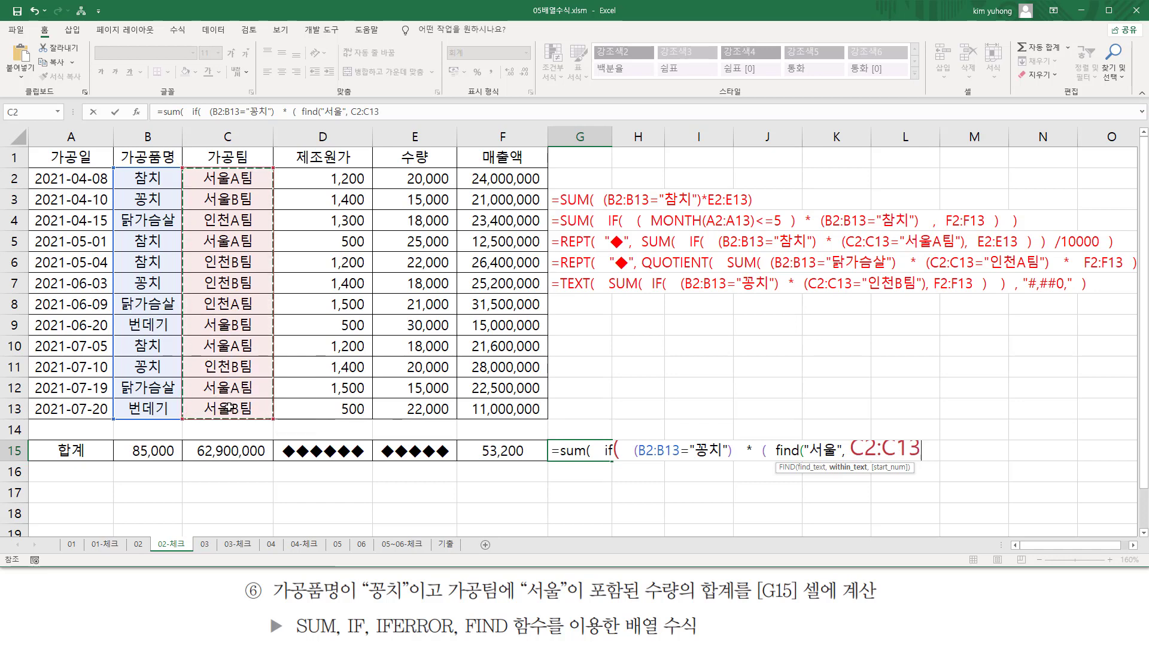
pyautogui.write(')')
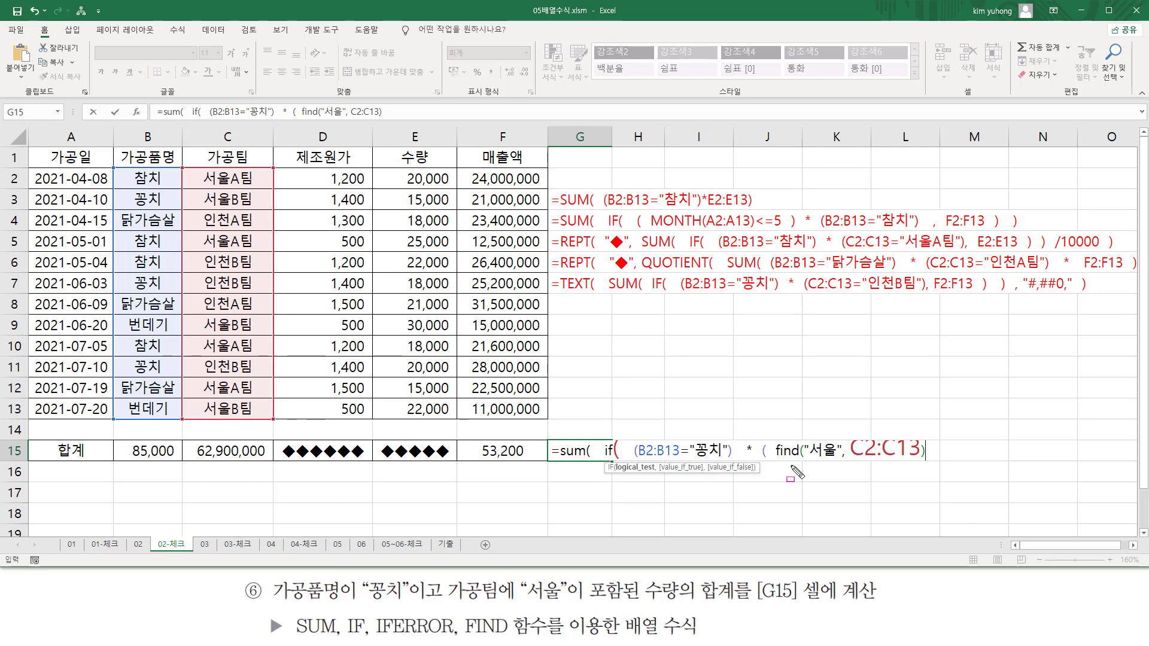
pyautogui.moveTo(851, 459); pyautogui.dragTo(917, 459)
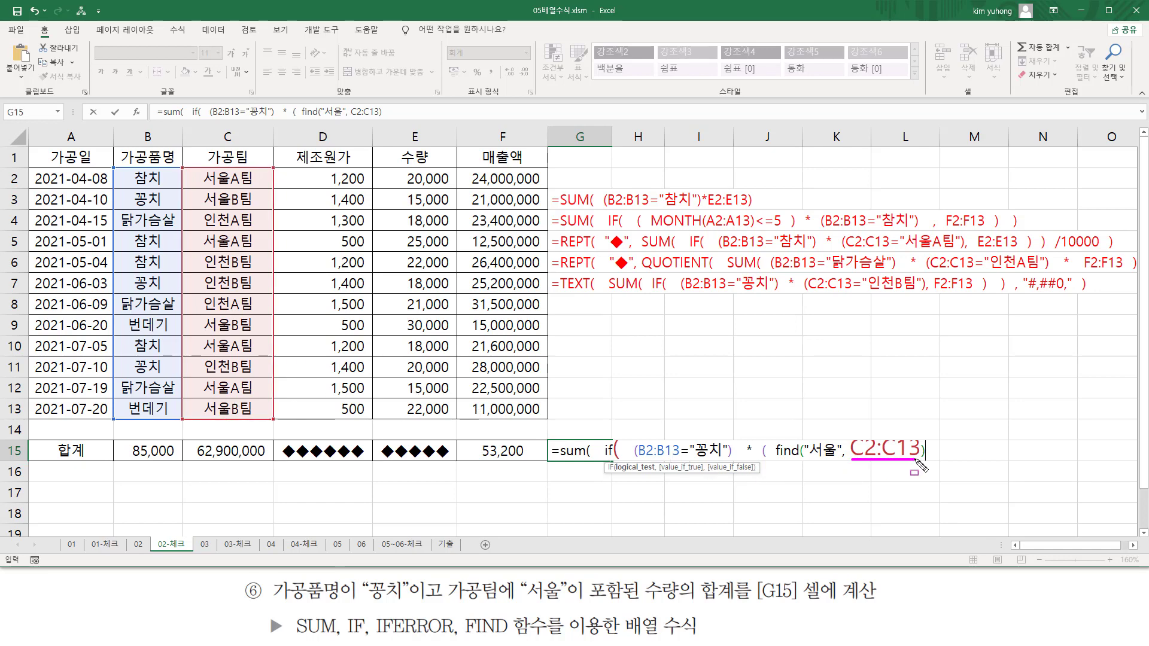
# Add the comparison >=1 after the FIND("서울", C2:C13) function in G15's second condition.
pyautogui.moveTo(811, 457); pyautogui.dragTo(835, 457)
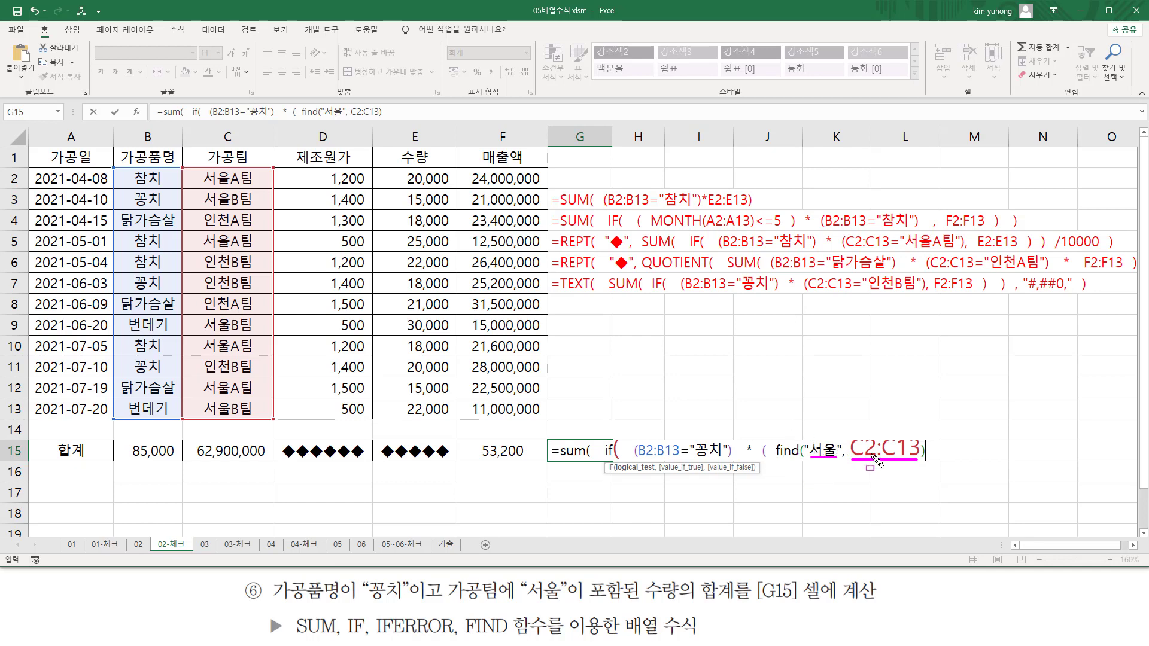
pyautogui.press('Escape')
pyautogui.click(903, 452)
pyautogui.write('>=1')
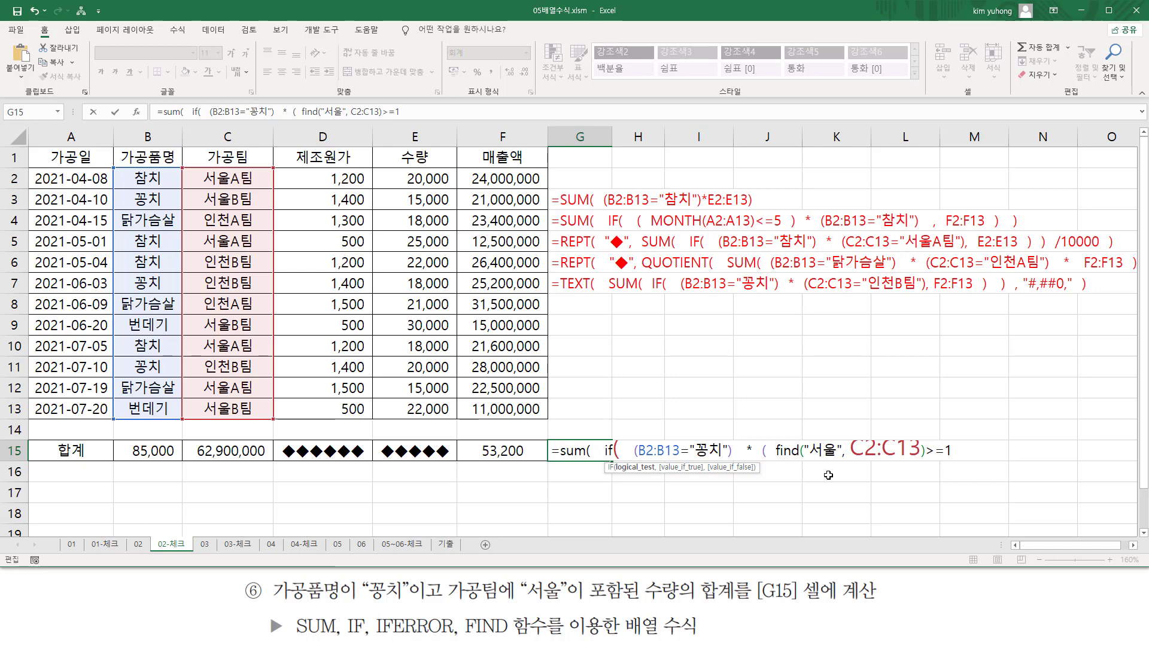
# Insert an opening IFERROR function directly before FIND in G15's second condition.
pyautogui.write('ㅑㄹ')
pyautogui.press('BackSpace')
pyautogui.press('BackSpace')
pyautogui.press('BackSpace')
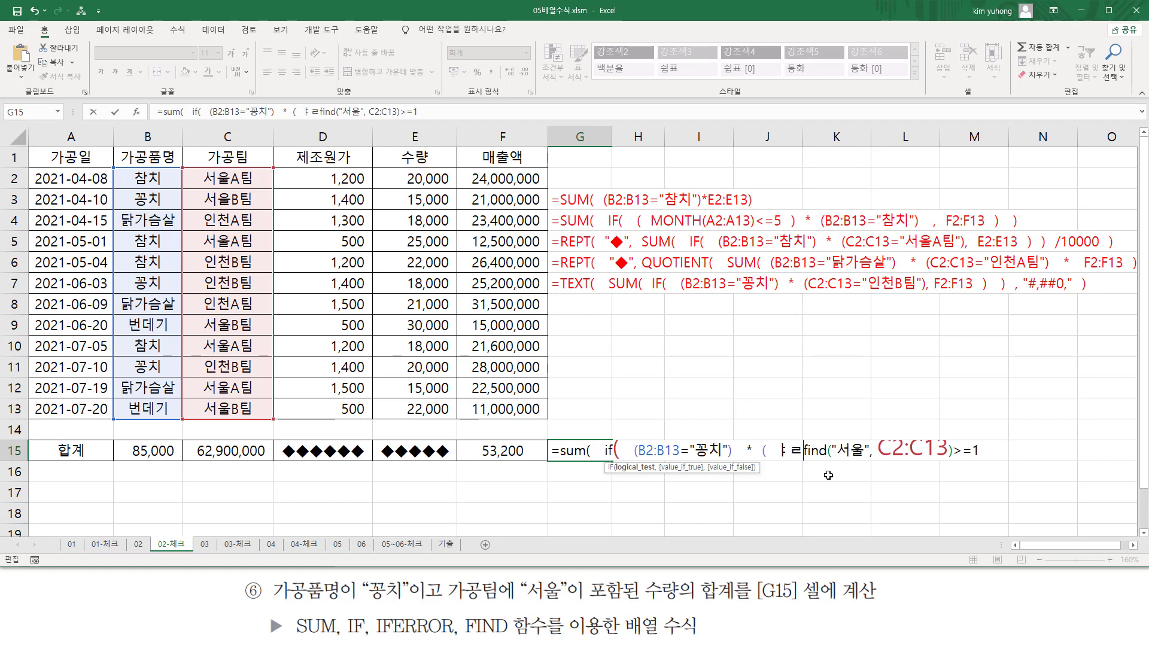
pyautogui.write('if')
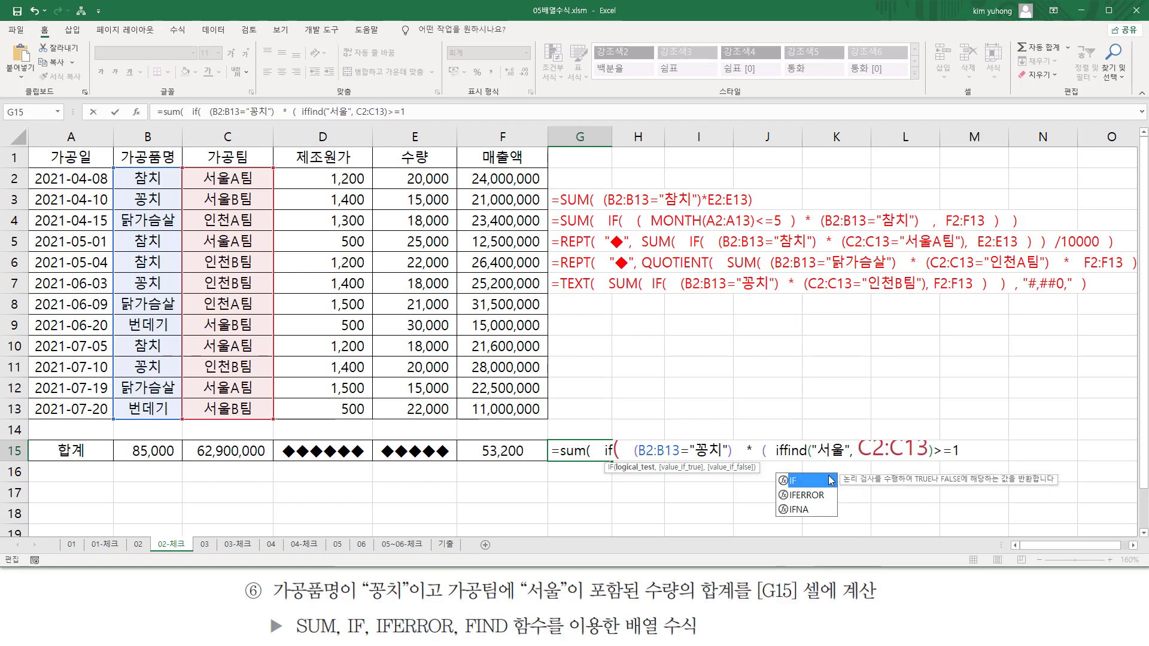
pyautogui.press('Down')
pyautogui.press('Tab')
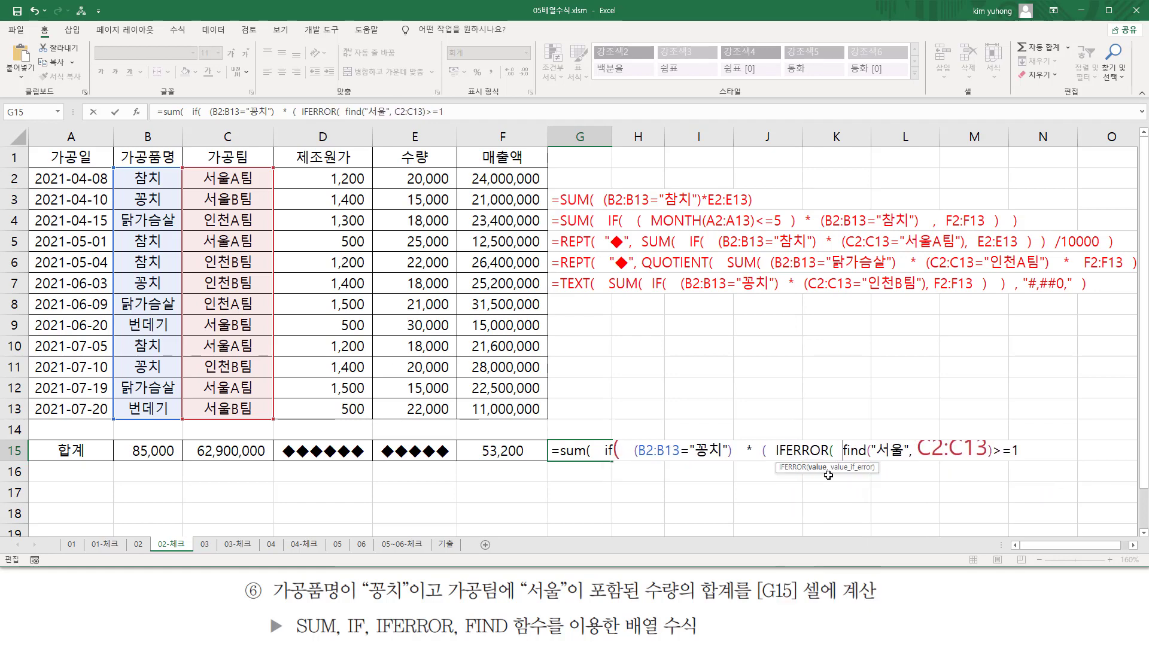
# Give IFERROR the error value FALSE after >=1, and close both IFERROR and the second condition's parentheses.
pyautogui.press('End')
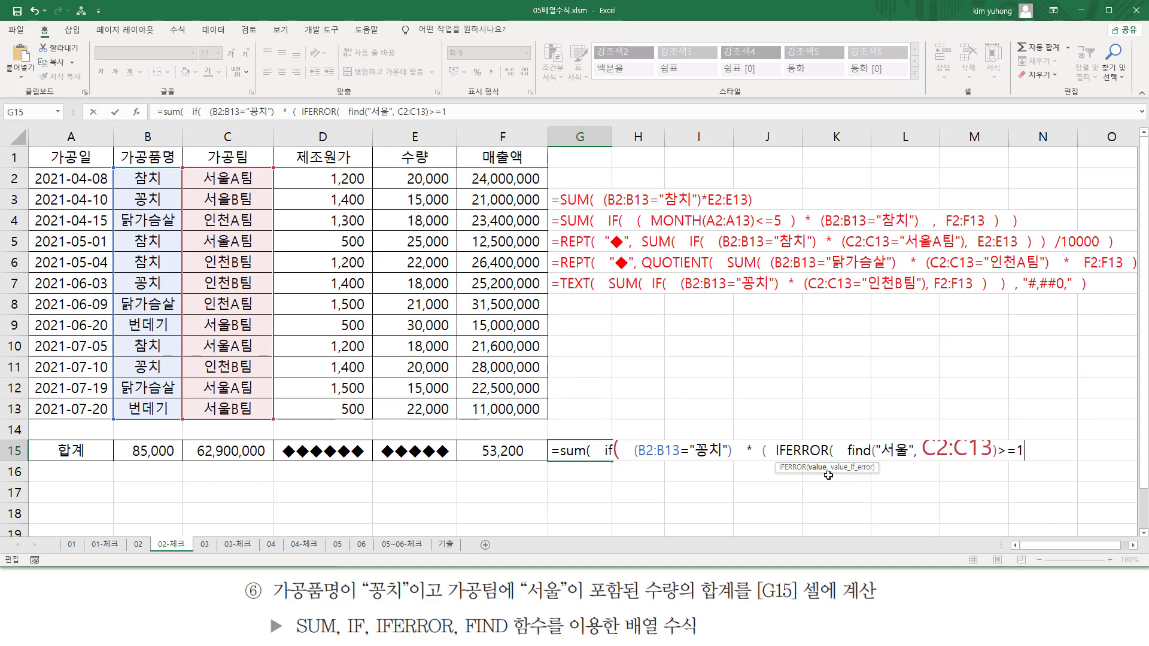
pyautogui.moveTo(846, 451); pyautogui.dragTo(1032, 451)
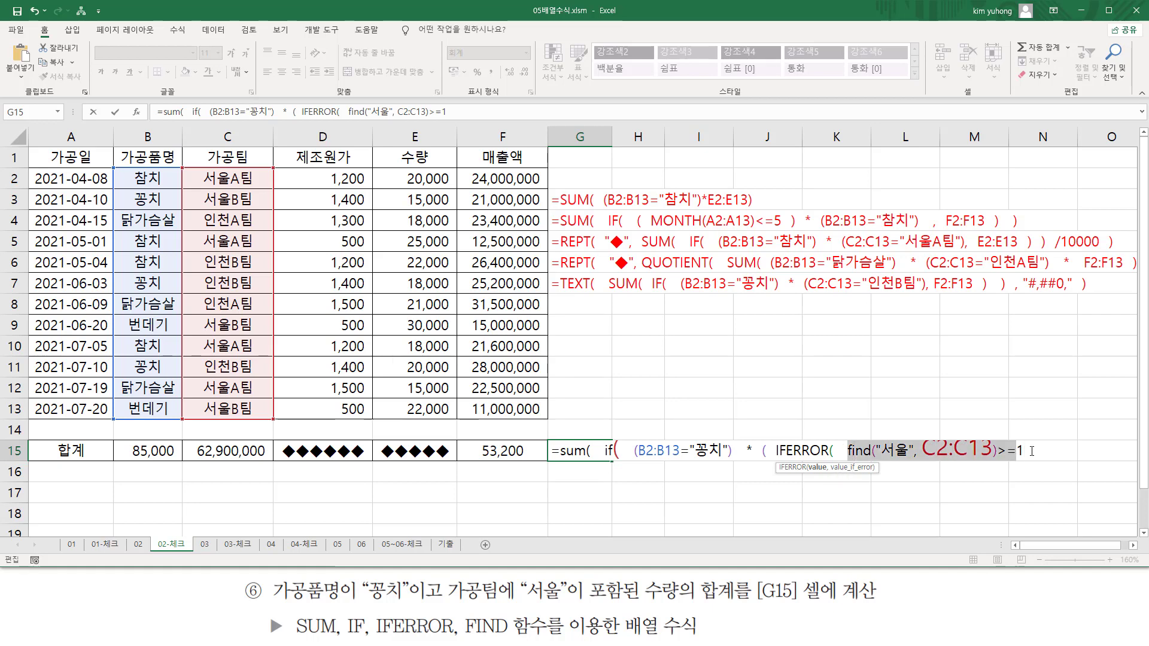
pyautogui.click(1052, 442)
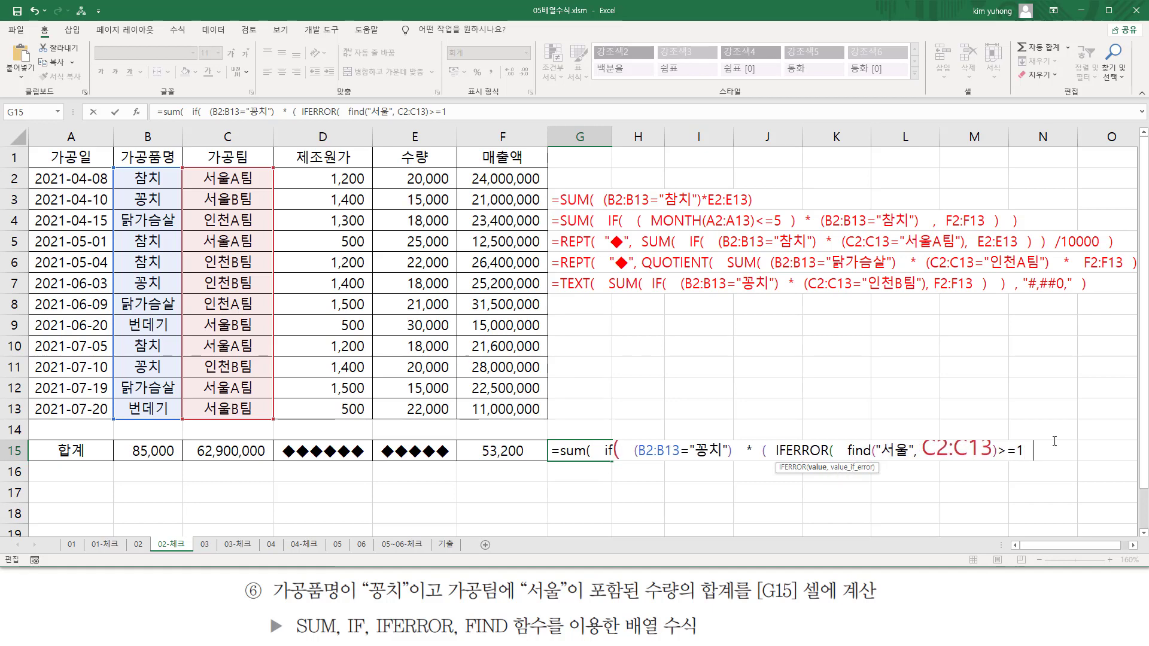
pyautogui.write(',')
pyautogui.write('  fal')
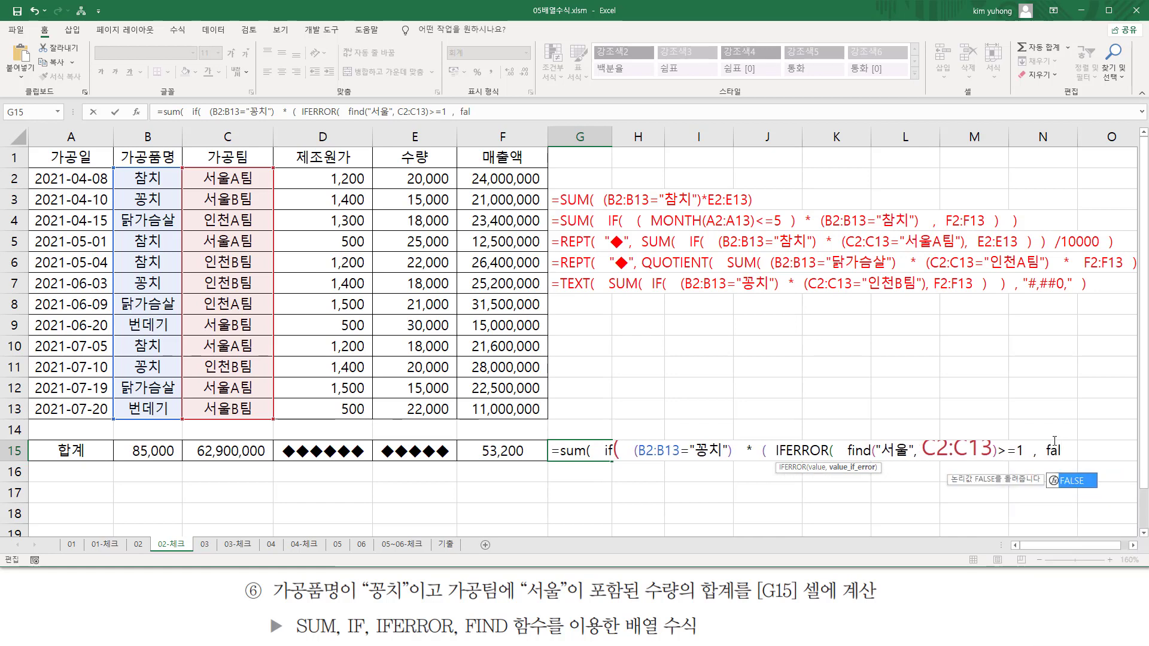
pyautogui.press('Tab')
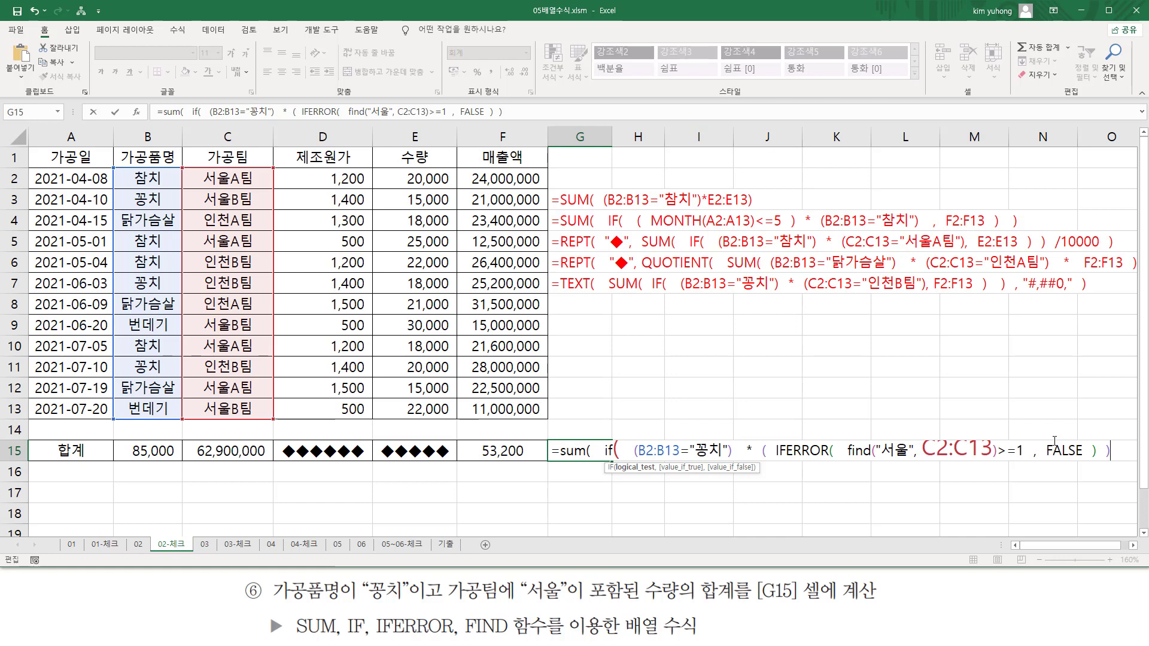
# Add the quantity range E2:E13 as IF's value-if-true, close IF and SUM, and enter G15 as an array formula.
pyautogui.moveTo(631, 429)
pyautogui.mouseDown()
pyautogui.moveTo(739, 479)
pyautogui.moveTo(732, 466)
pyautogui.mouseUp()
pyautogui.moveTo(762, 431)
pyautogui.mouseDown()
pyautogui.moveTo(784, 487)
pyautogui.moveTo(1104, 477)
pyautogui.moveTo(1117, 466)
pyautogui.mouseUp()
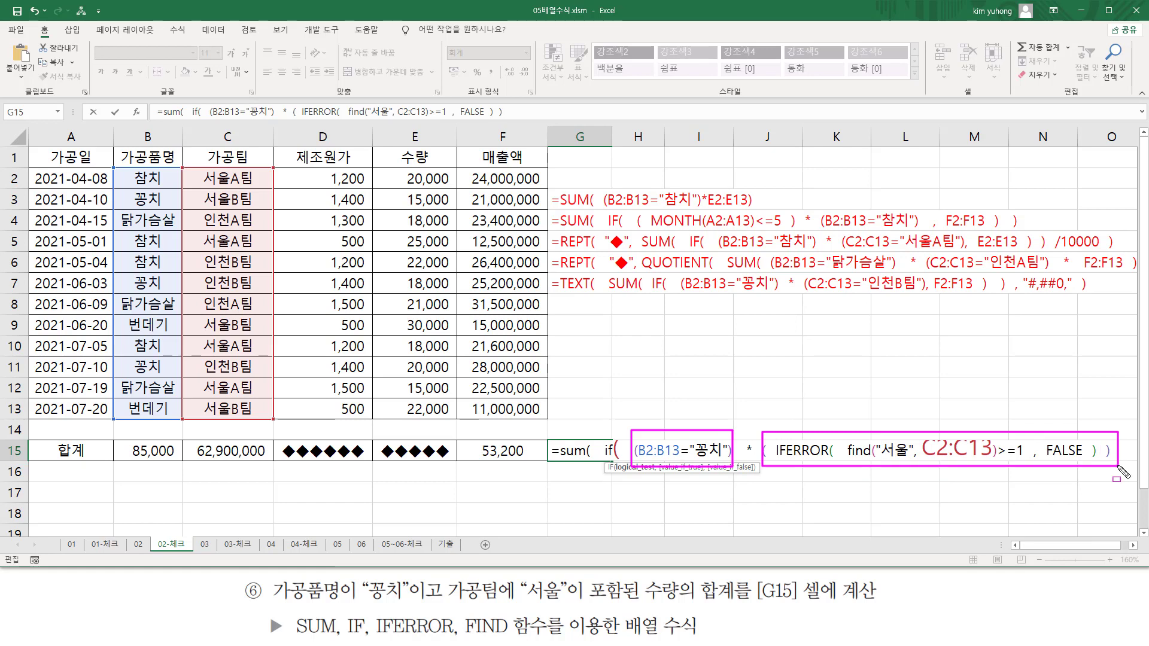
pyautogui.press('Escape')
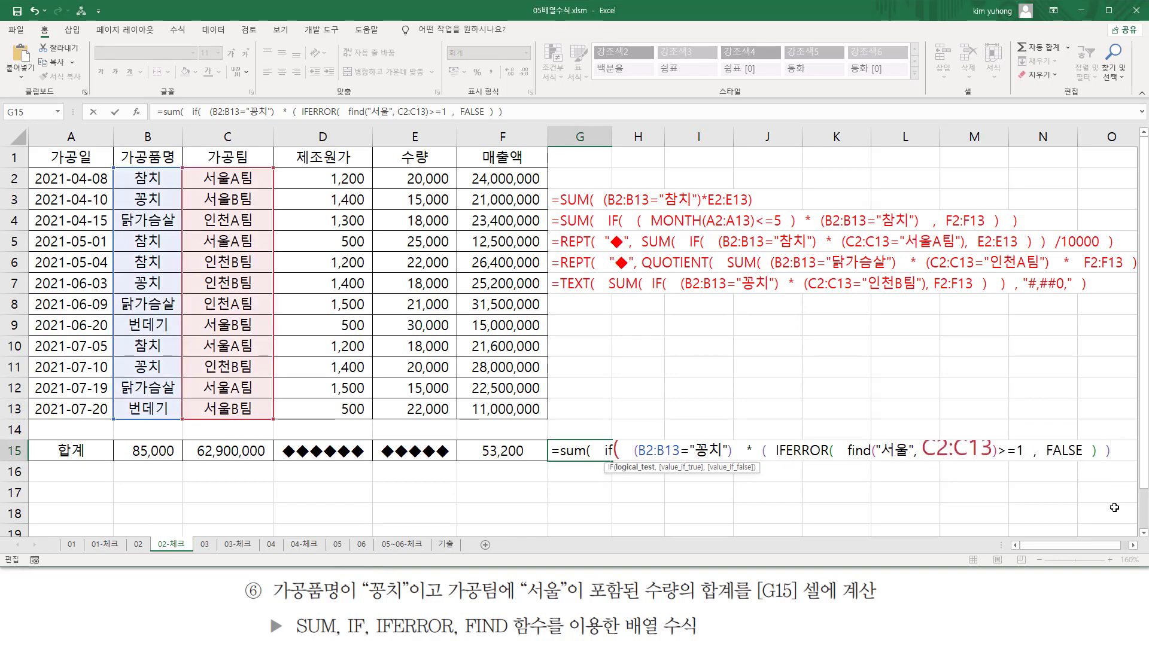
pyautogui.write(',')
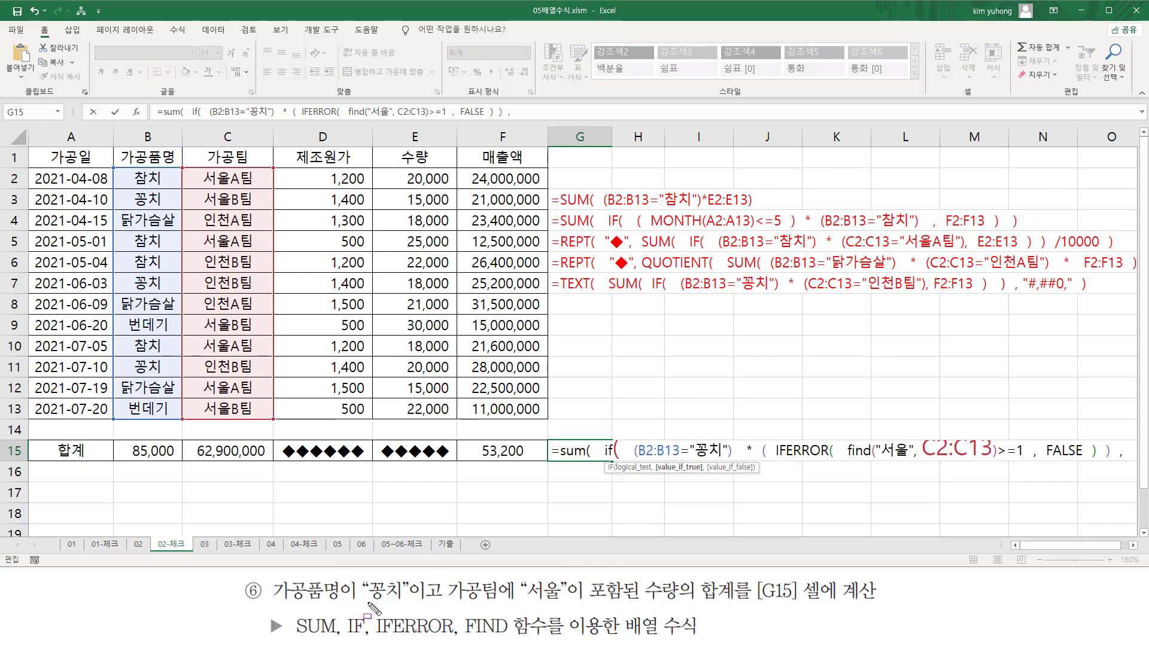
pyautogui.moveTo(270, 603); pyautogui.dragTo(664, 605)
pyautogui.moveTo(270, 576); pyautogui.dragTo(742, 606)
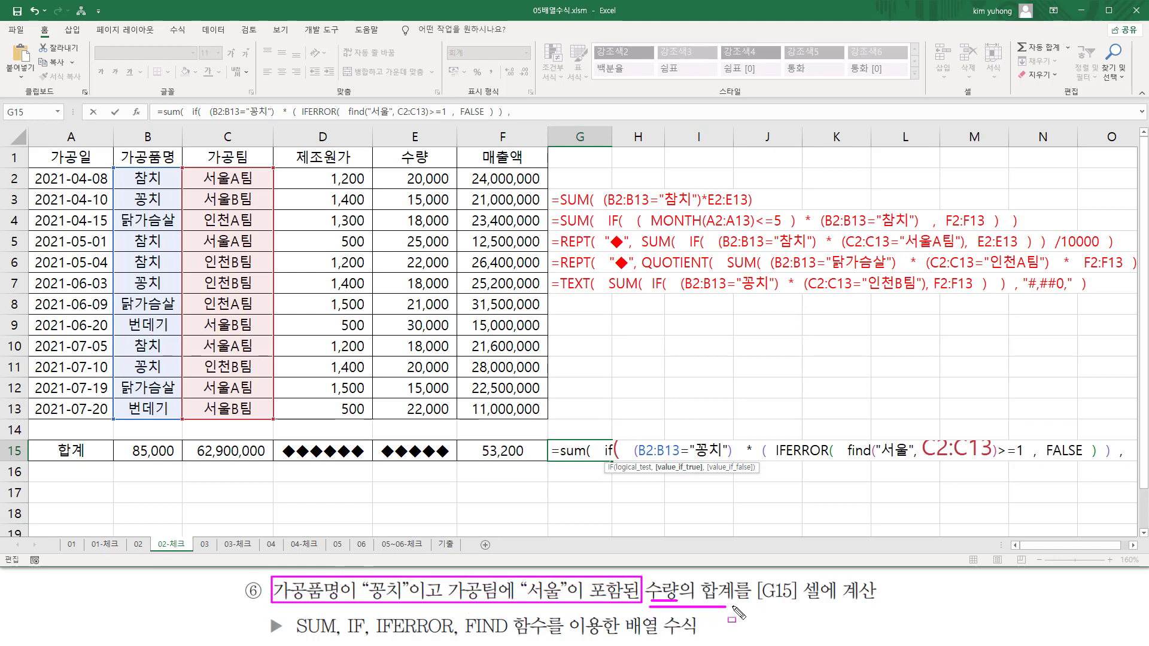
pyautogui.press('Escape')
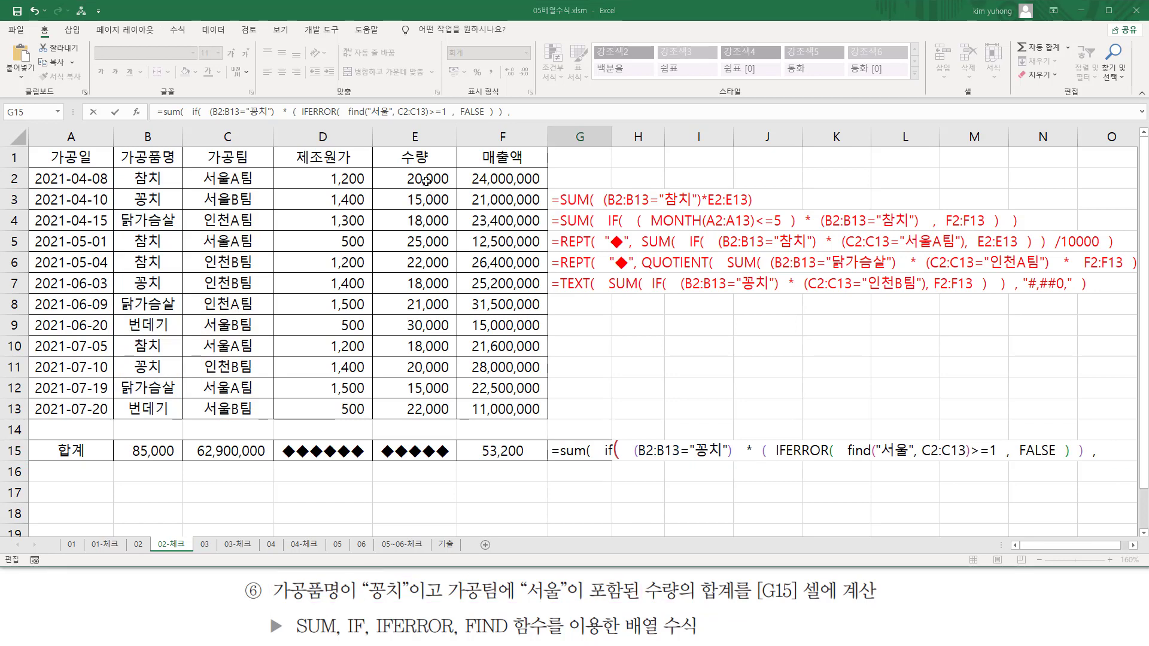
pyautogui.moveTo(419, 178)
pyautogui.mouseDown()
pyautogui.moveTo(422, 430)
pyautogui.moveTo(422, 410)
pyautogui.mouseUp()
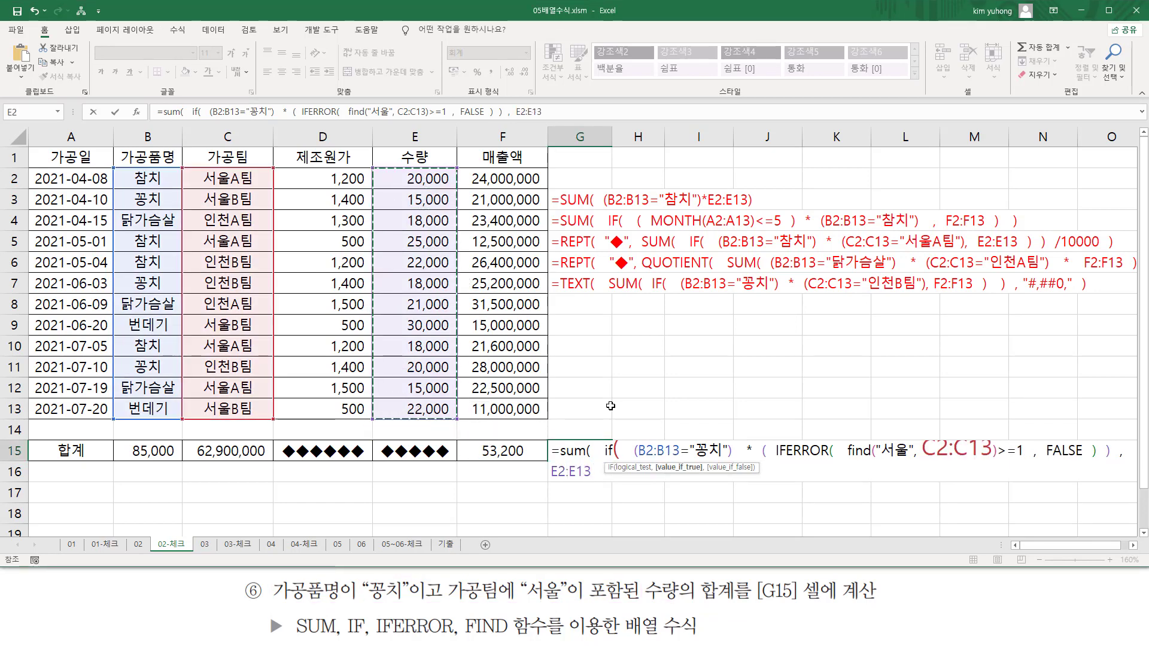
pyautogui.hotkey('alt', 'Return')
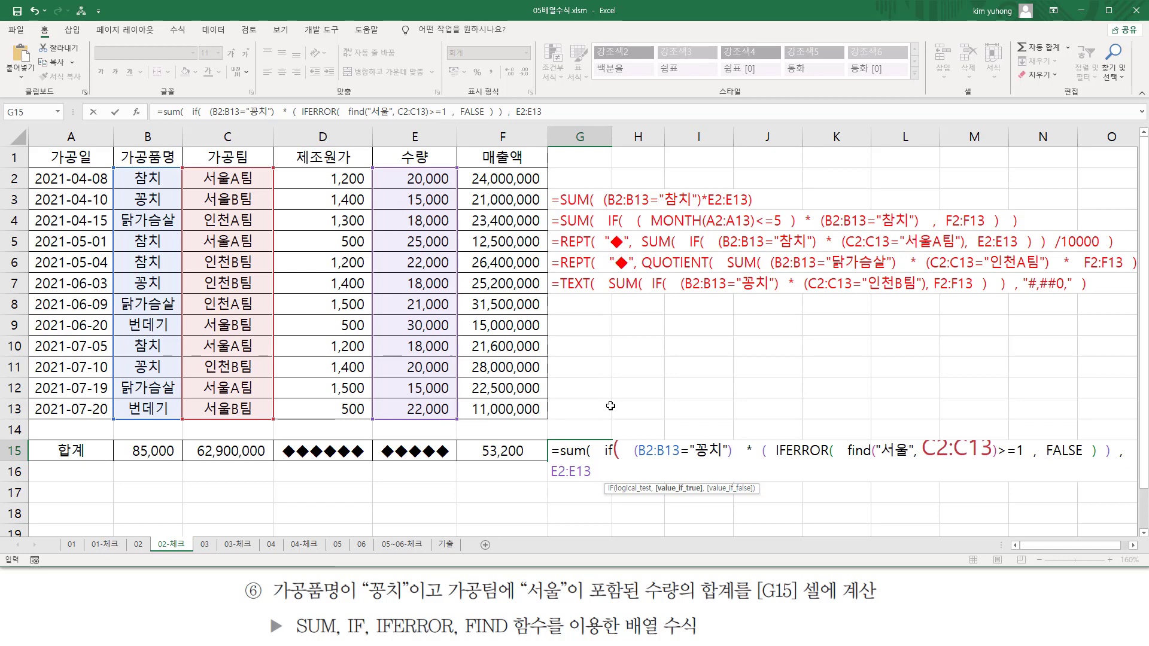
pyautogui.write(')')
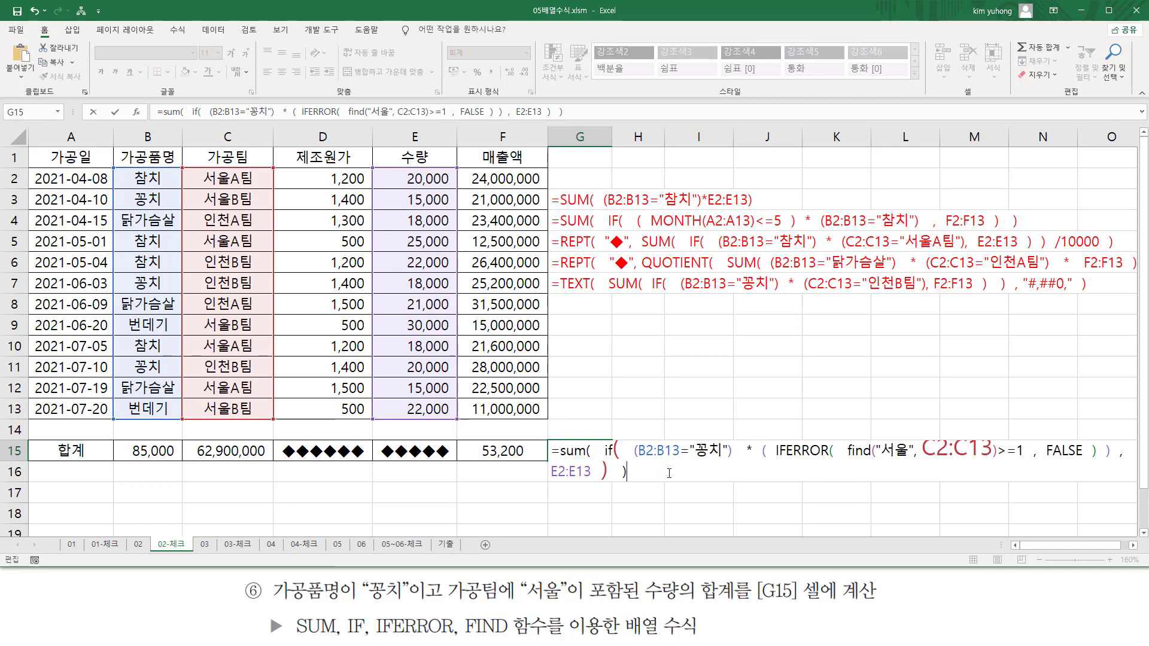
pyautogui.hotkey('ctrl', 'shift', 'Return')
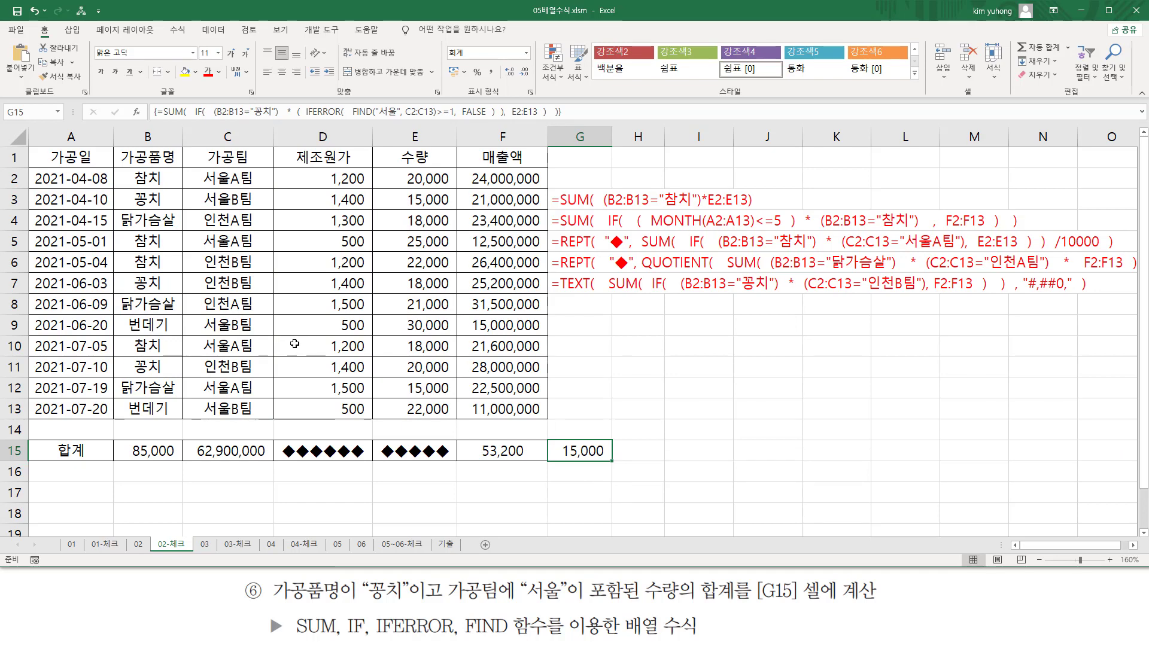
# Record G15's complete SUM, IF, IFERROR and FIND formula as displayed text in G8.
pyautogui.click(551, 302)
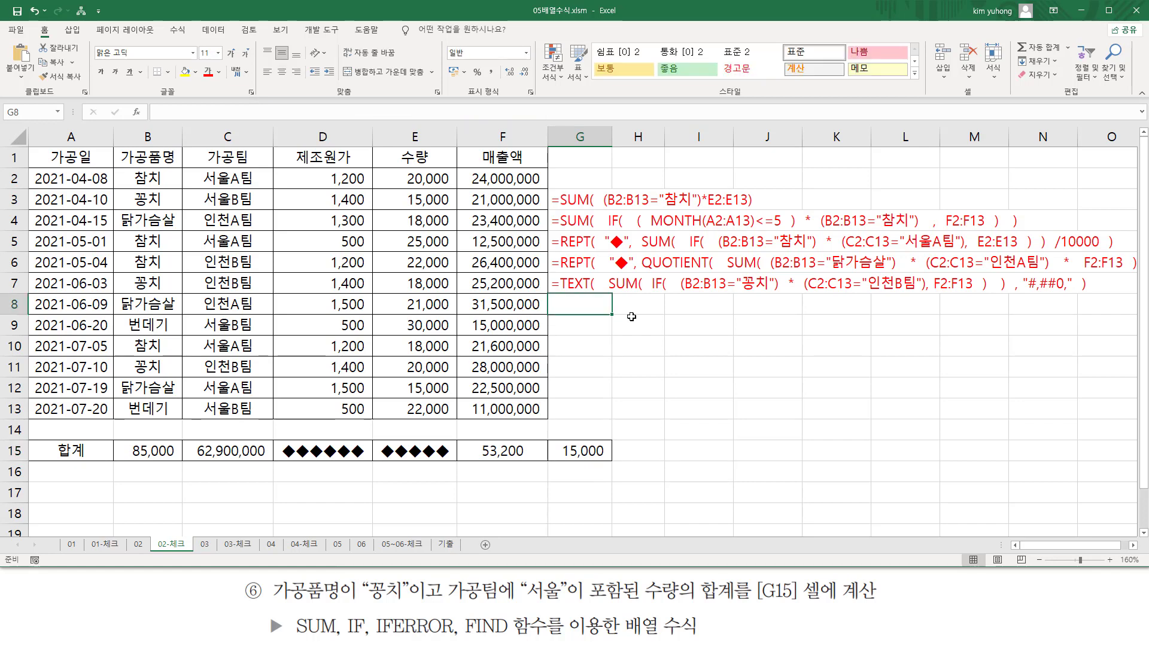
pyautogui.write("'")
pyautogui.write('=sum(  if(  (B2:B13="꽁치")  *  (  IFERROR(  find("서울", C2:C13)>=1  ,  FALSE  )  )  ,  E2:E13  )  )')
pyautogui.press('Return')
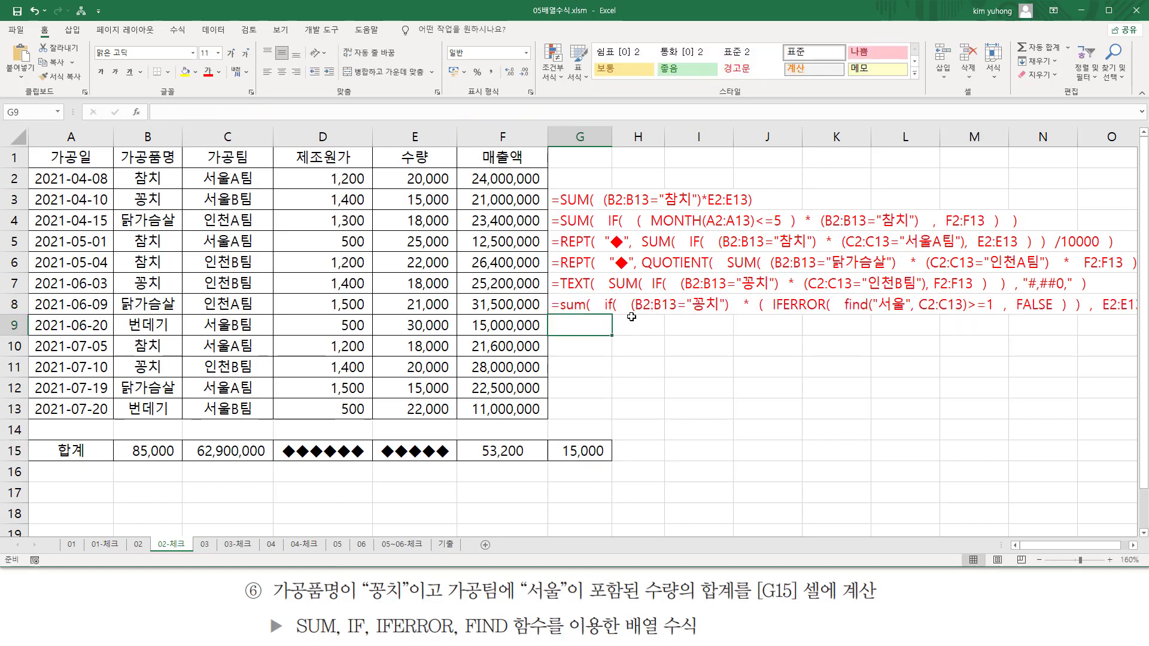
# Examine G8's recorded formula: the 꽁치 condition, the second condition's parentheses, the FIND comparison and IFERROR's FALSE argument.
pyautogui.click(1133, 546)
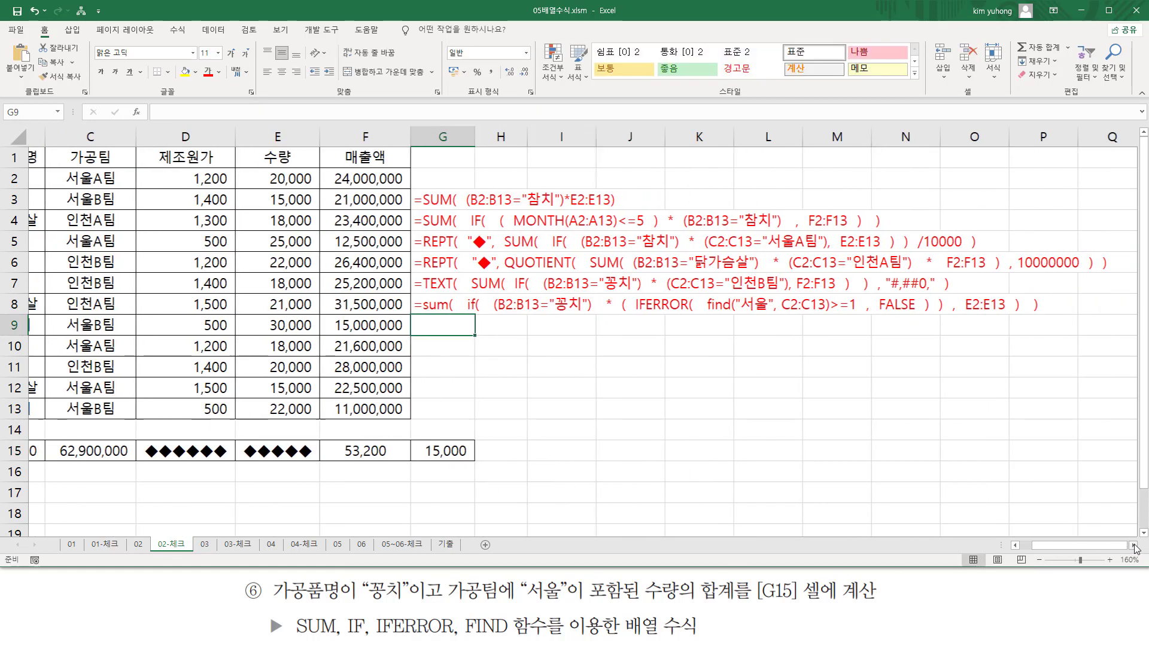
pyautogui.click(1134, 545)
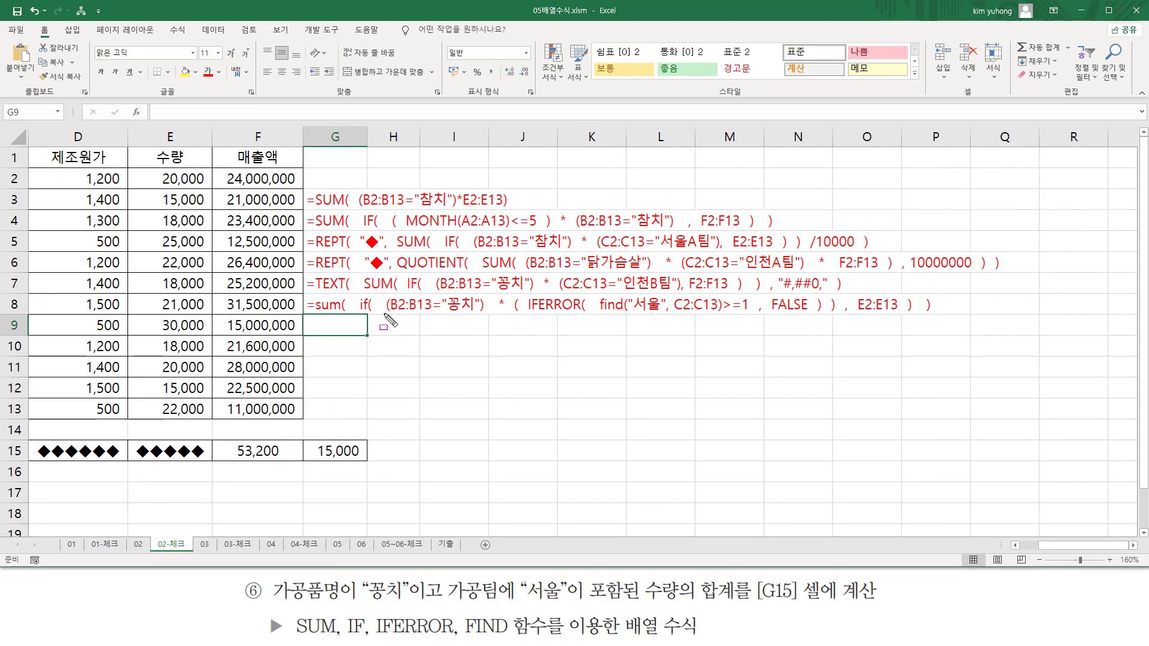
pyautogui.moveTo(385, 313)
pyautogui.mouseDown()
pyautogui.moveTo(478, 314)
pyautogui.moveTo(484, 295)
pyautogui.mouseUp()
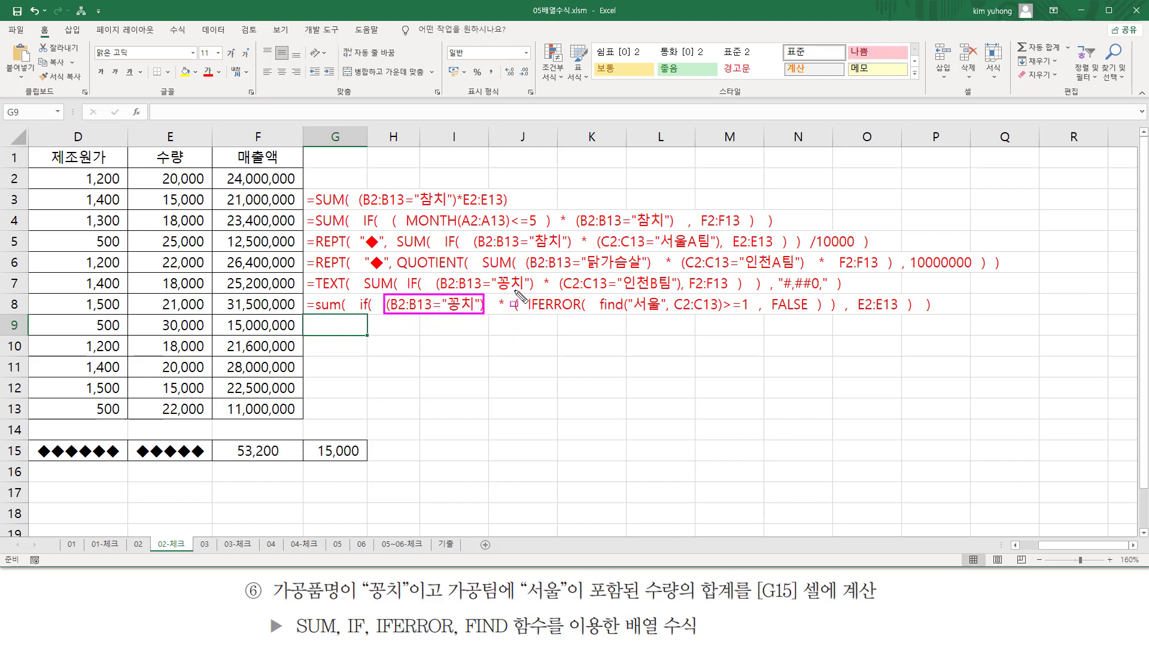
pyautogui.moveTo(515, 291); pyautogui.dragTo(522, 325)
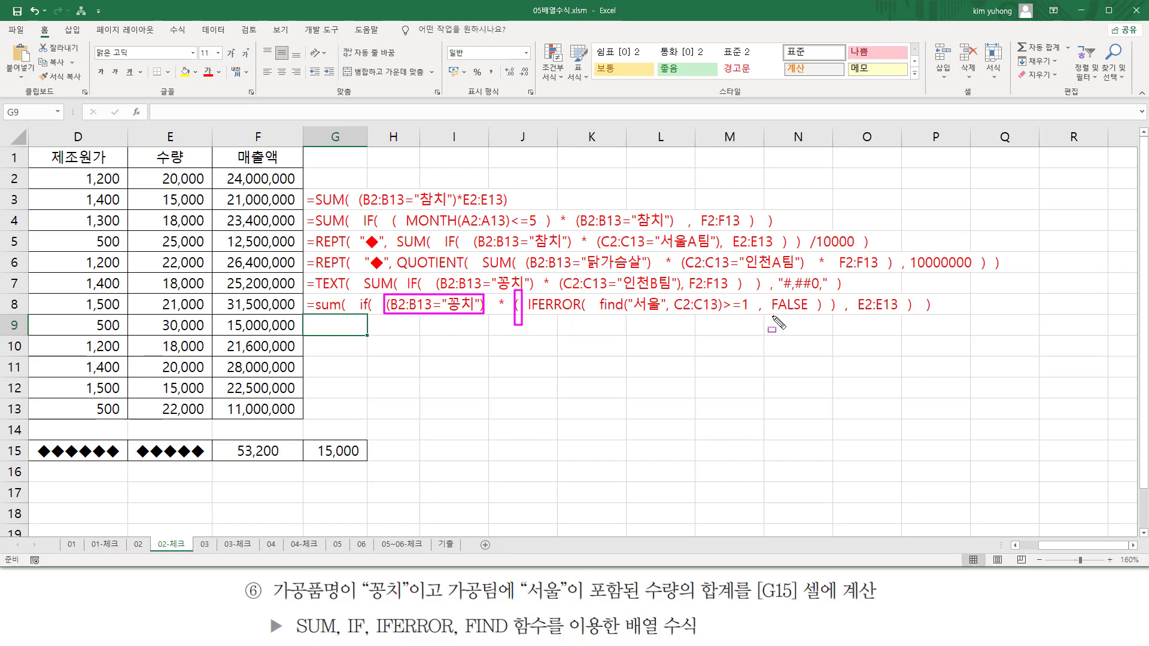
pyautogui.moveTo(829, 288); pyautogui.dragTo(836, 324)
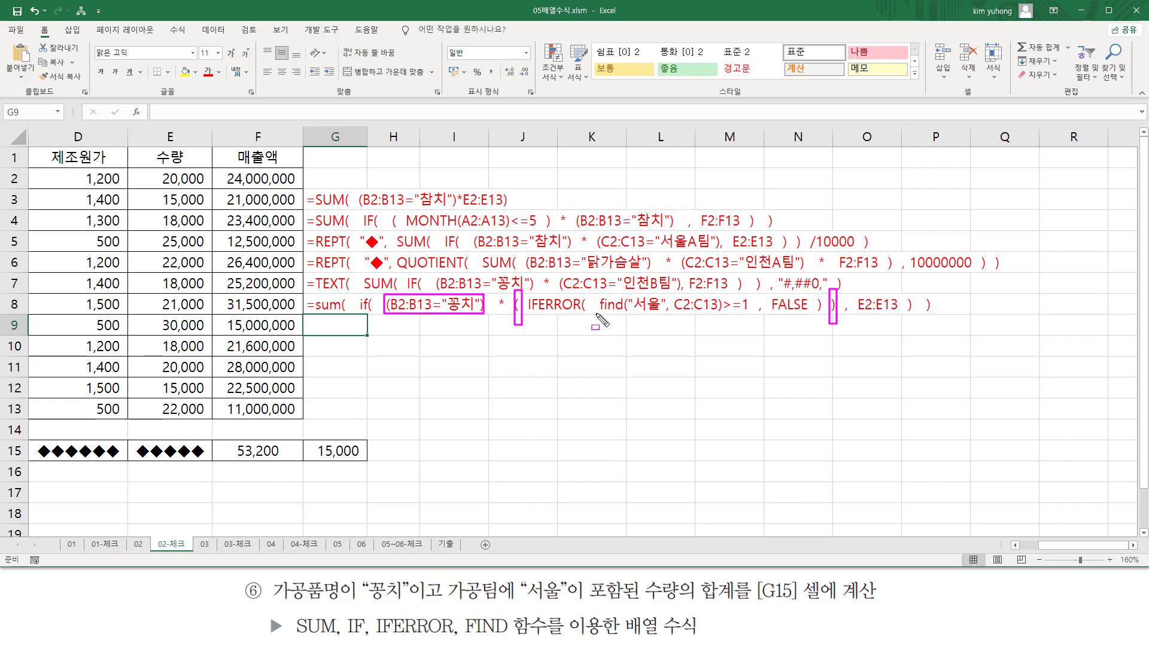
pyautogui.moveTo(596, 312); pyautogui.dragTo(751, 312)
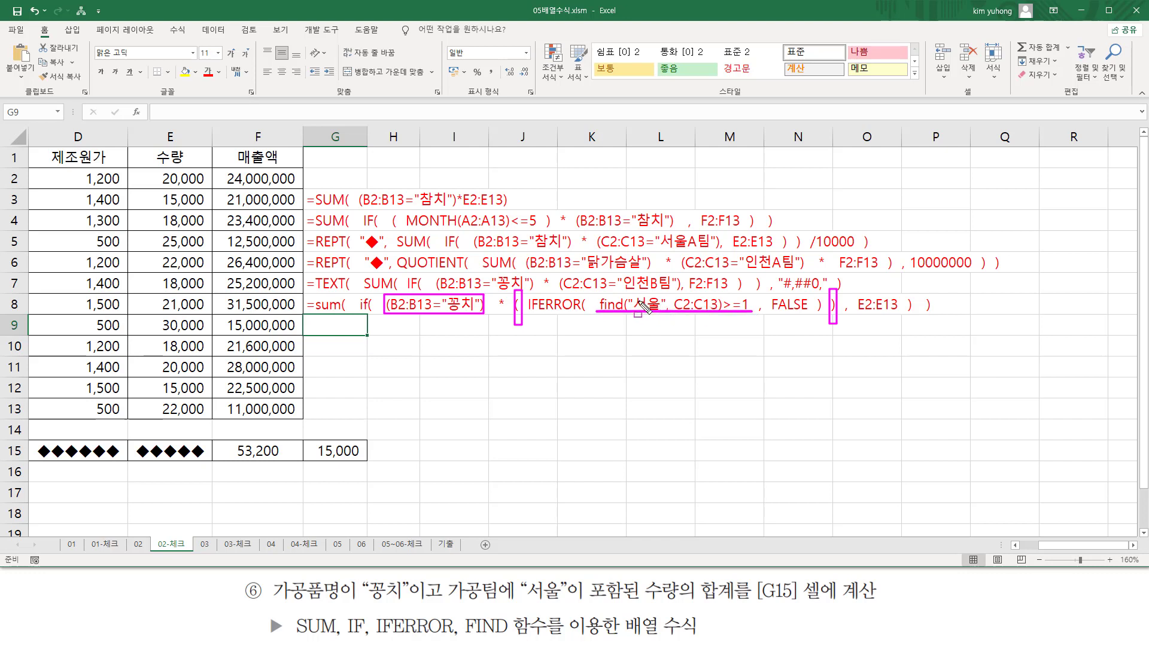
pyautogui.moveTo(600, 292); pyautogui.dragTo(720, 321)
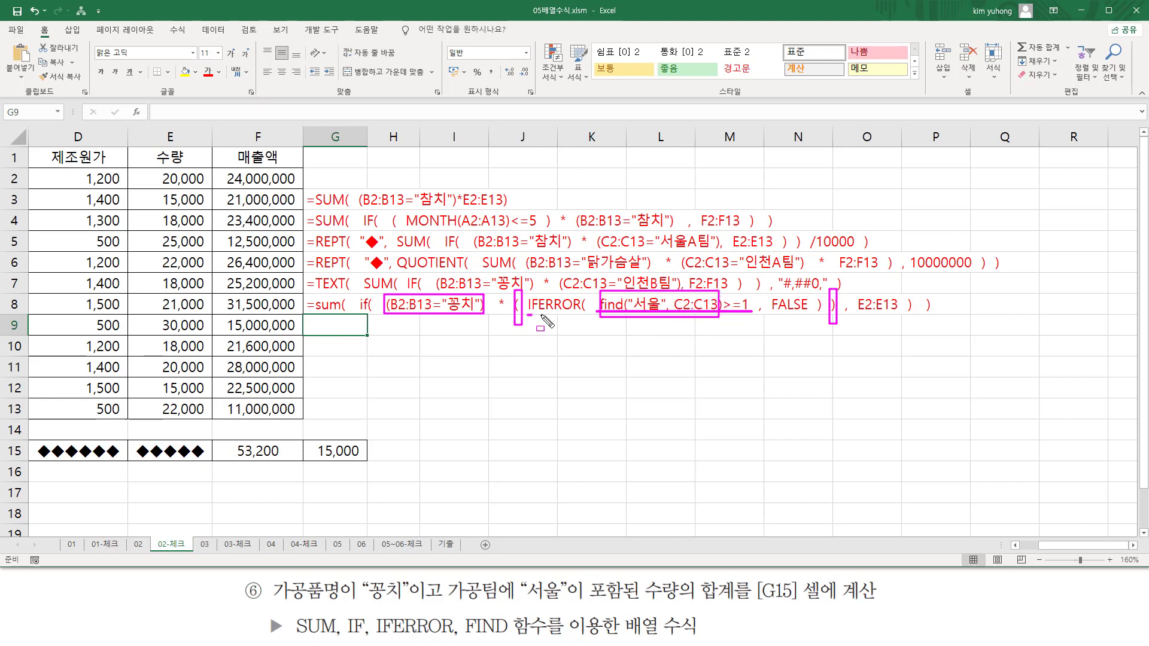
pyautogui.moveTo(527, 313); pyautogui.dragTo(585, 313)
pyautogui.moveTo(768, 312)
pyautogui.mouseDown()
pyautogui.moveTo(808, 311)
pyautogui.moveTo(811, 295)
pyautogui.mouseUp()
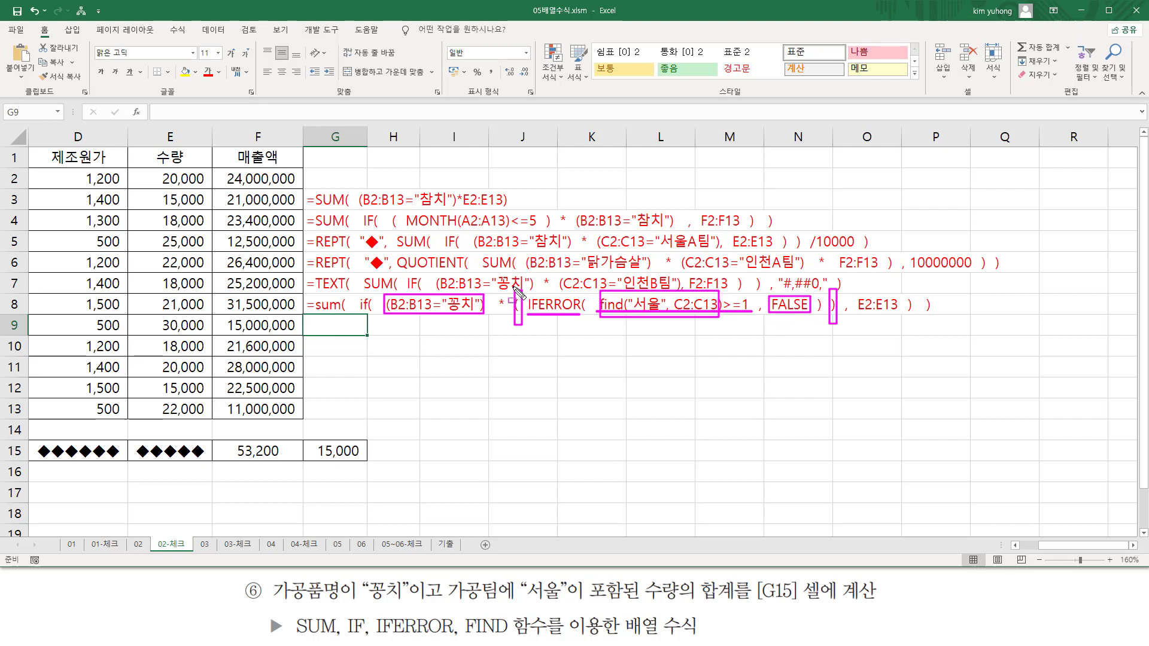
pyautogui.moveTo(511, 286); pyautogui.dragTo(824, 329)
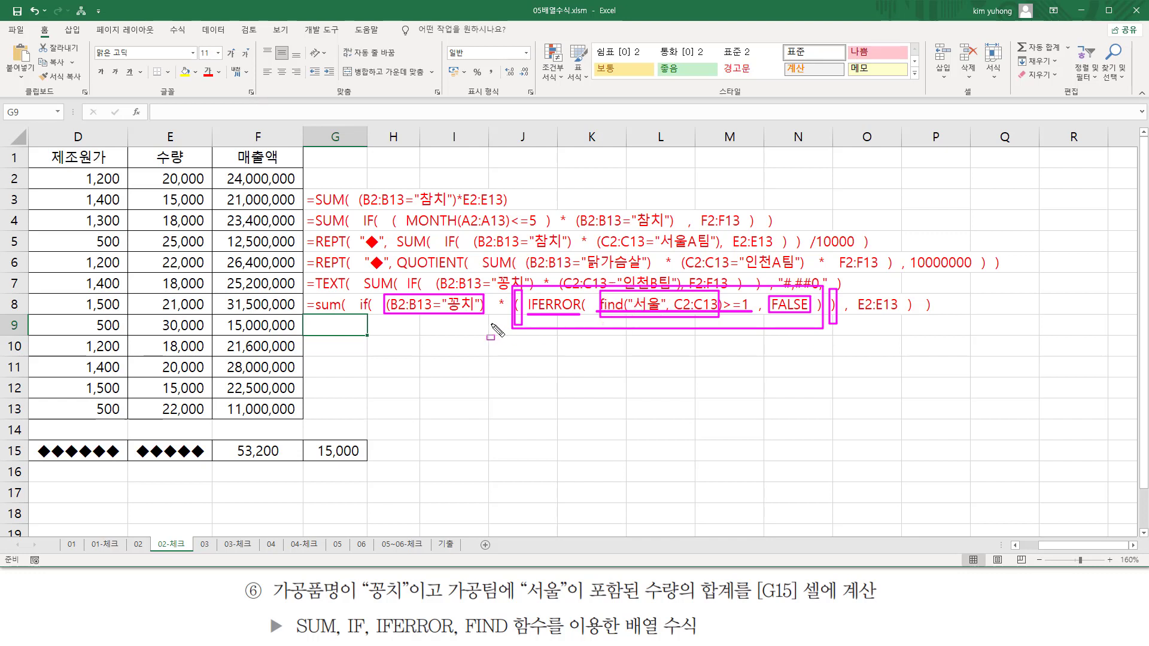
pyautogui.press('Escape')
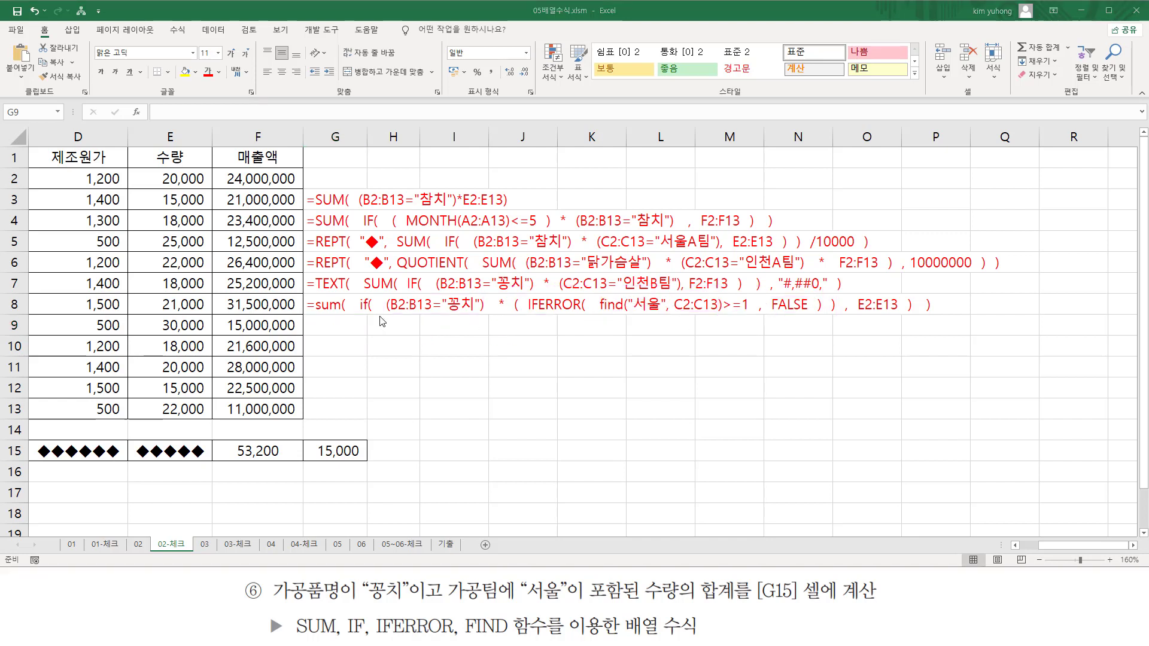
# Review how G8's formula combines IF's whole two-part condition, the E2:E13 quantity range and the outer SUM.
pyautogui.click(388, 289)
pyautogui.moveTo(388, 289)
pyautogui.mouseDown()
pyautogui.moveTo(486, 322)
pyautogui.moveTo(851, 334)
pyautogui.mouseUp()
pyautogui.press('Escape')
pyautogui.moveTo(380, 293)
pyautogui.mouseDown()
pyautogui.moveTo(837, 320)
pyautogui.moveTo(899, 311)
pyautogui.mouseUp()
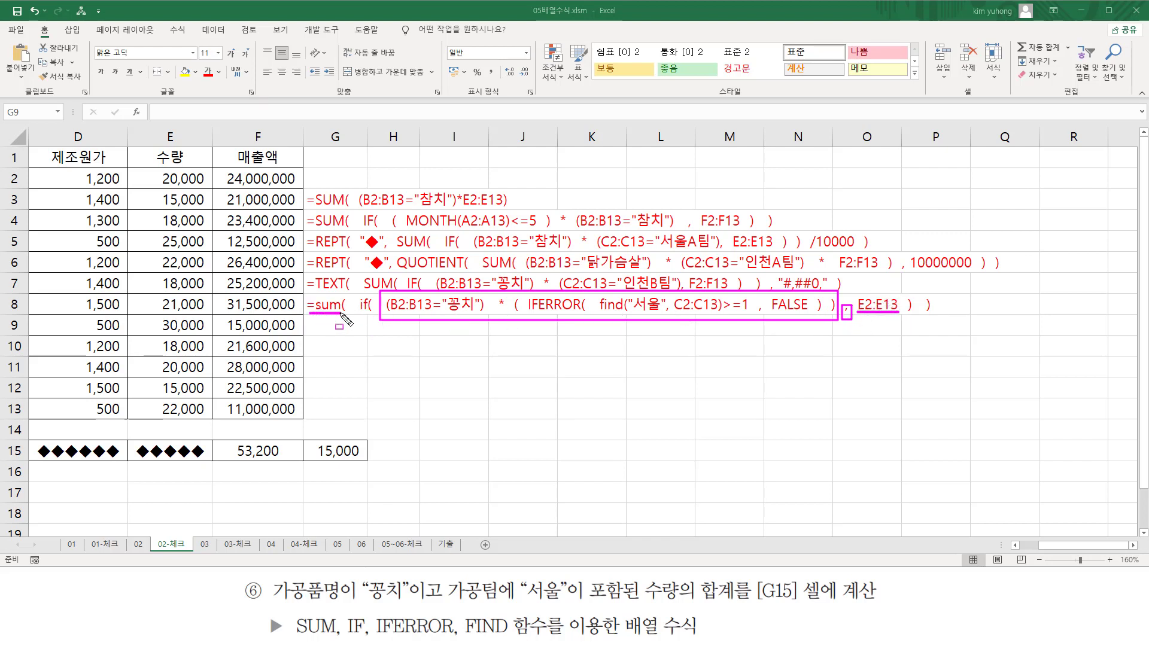
pyautogui.press('Escape')
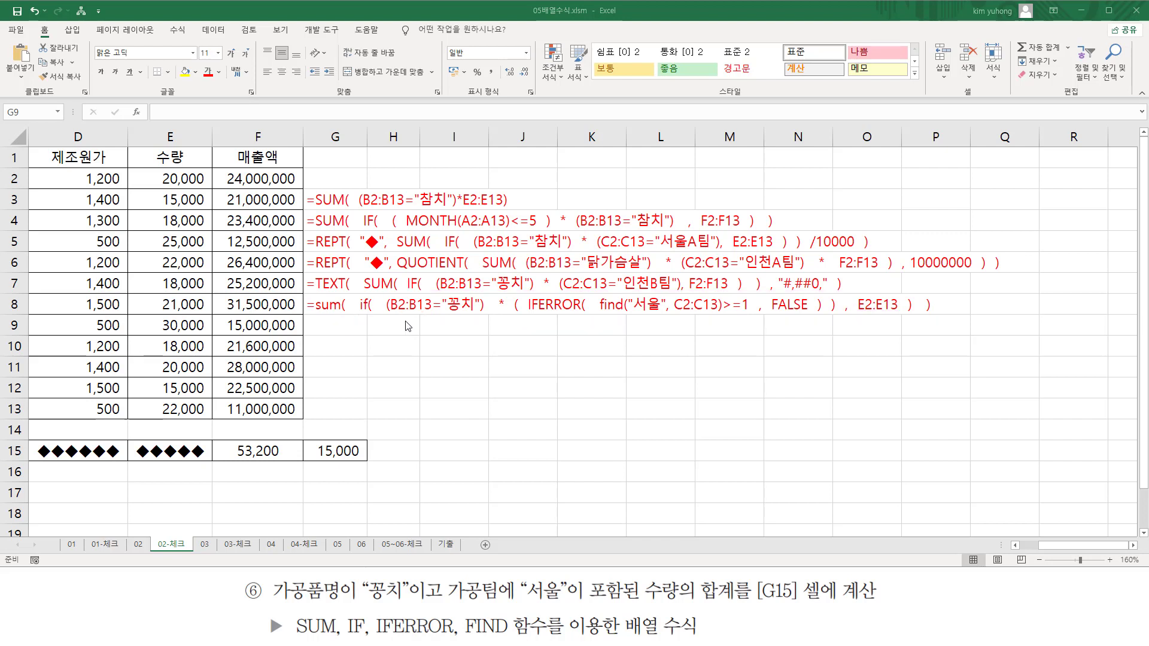
pyautogui.click(395, 353)
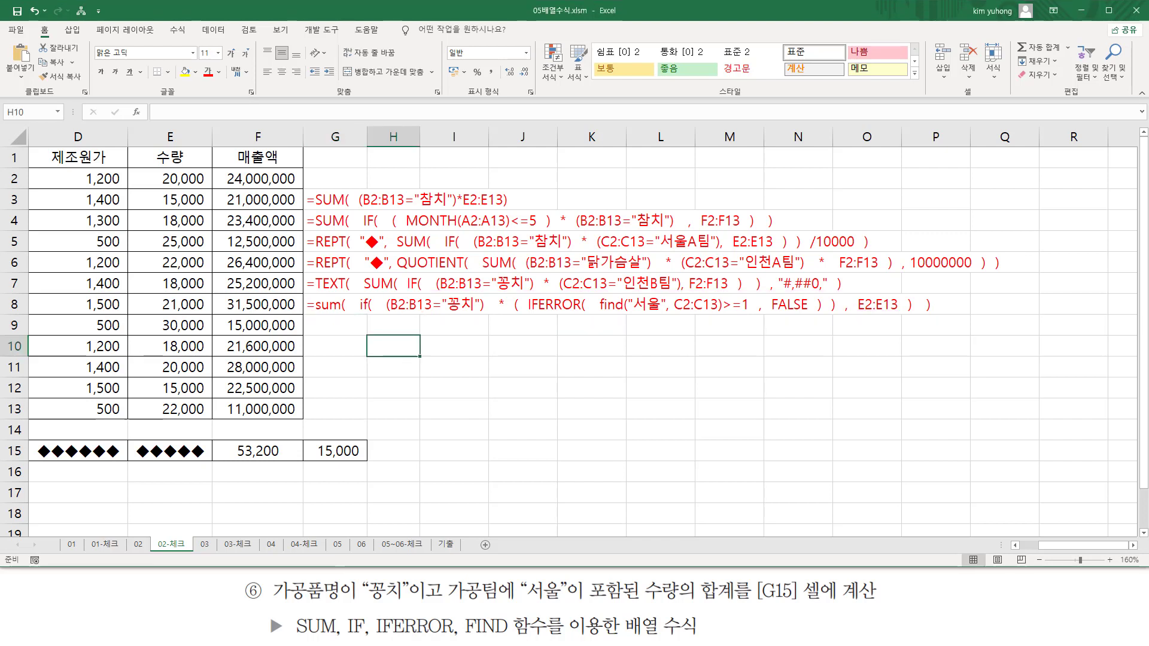